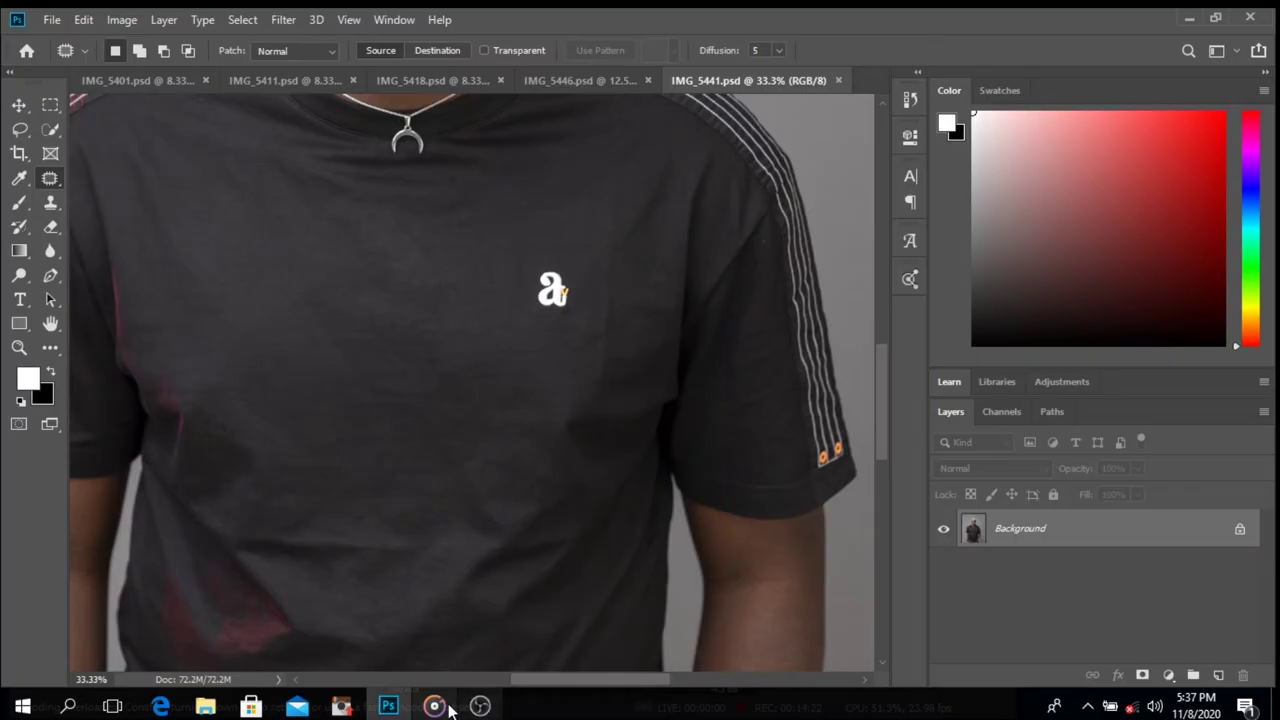
- Patch the fabric crease beside the "a" logo on the shirt using clean fabric nearby
{"action": "mouse_move", "coordinate": [440, 707]}
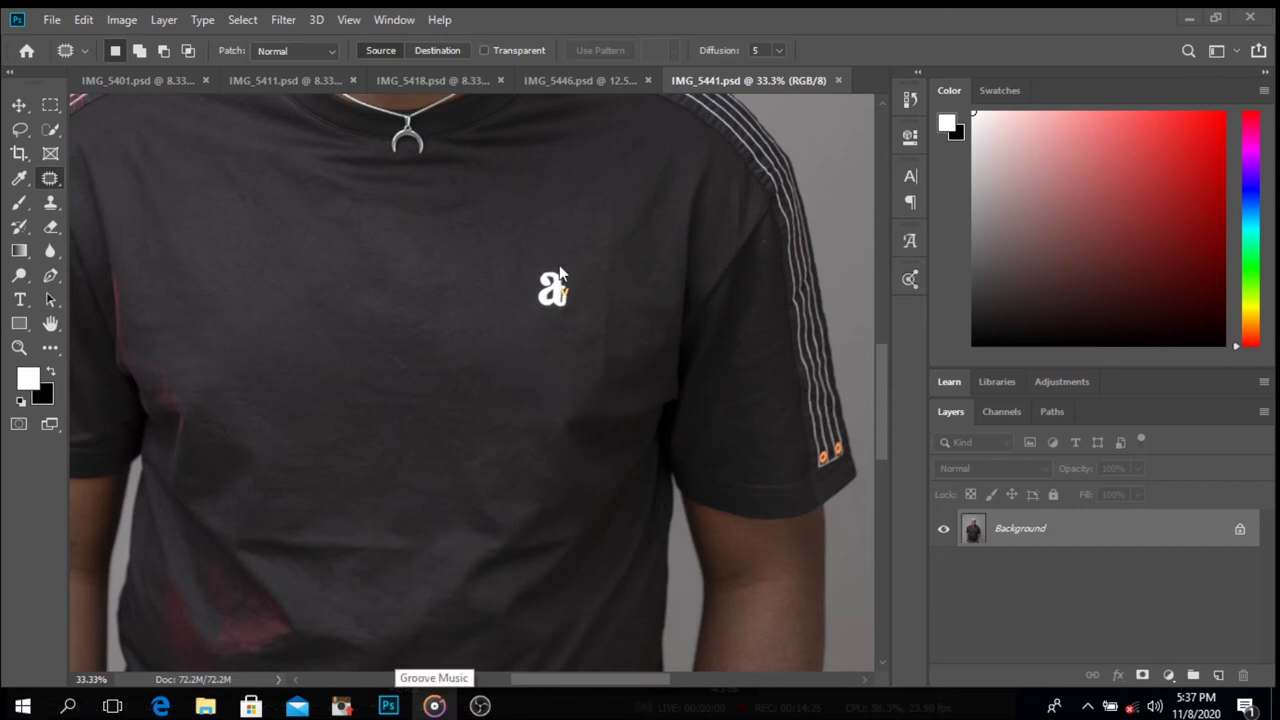
{"action": "left_click", "coordinate": [613, 163]}
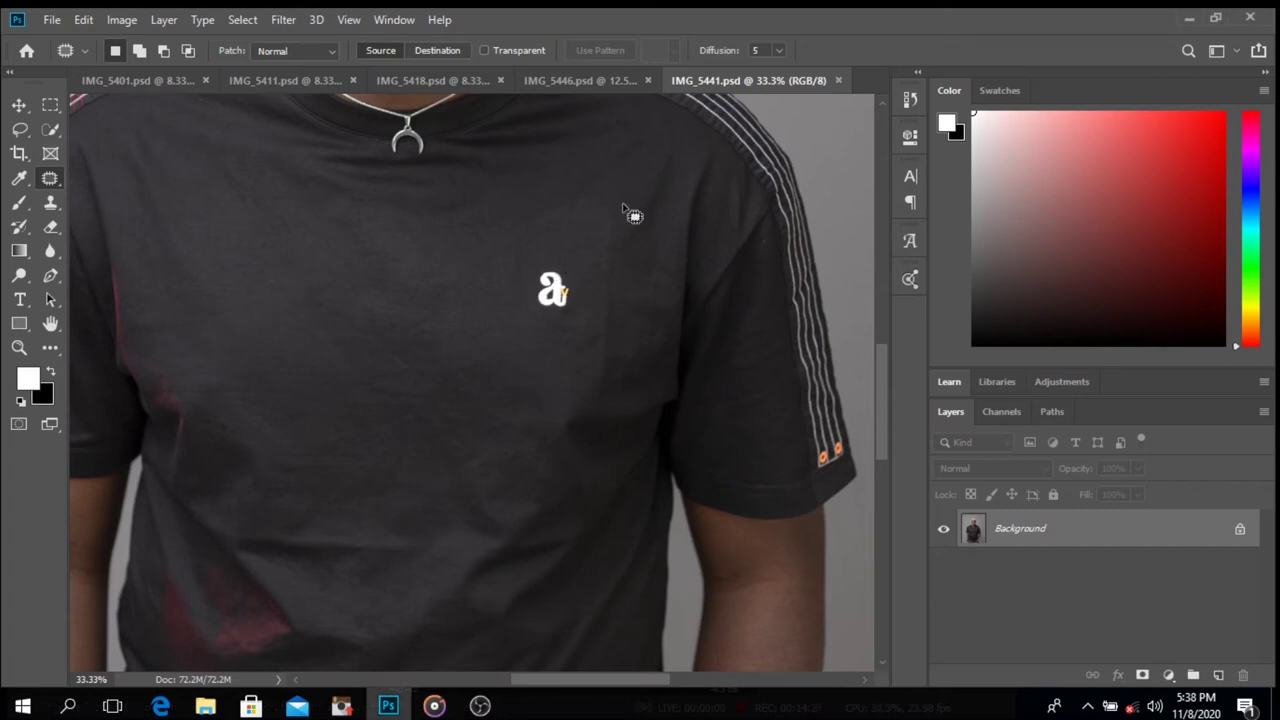
{"action": "mouse_move", "coordinate": [607, 173]}
{"action": "left_mouse_down"}
{"action": "mouse_move", "coordinate": [622, 207]}
{"action": "mouse_move", "coordinate": [608, 388]}
{"action": "mouse_move", "coordinate": [614, 346]}
{"action": "mouse_move", "coordinate": [582, 334]}
{"action": "left_mouse_up"}
{"action": "key", "text": "ctrl+d"}
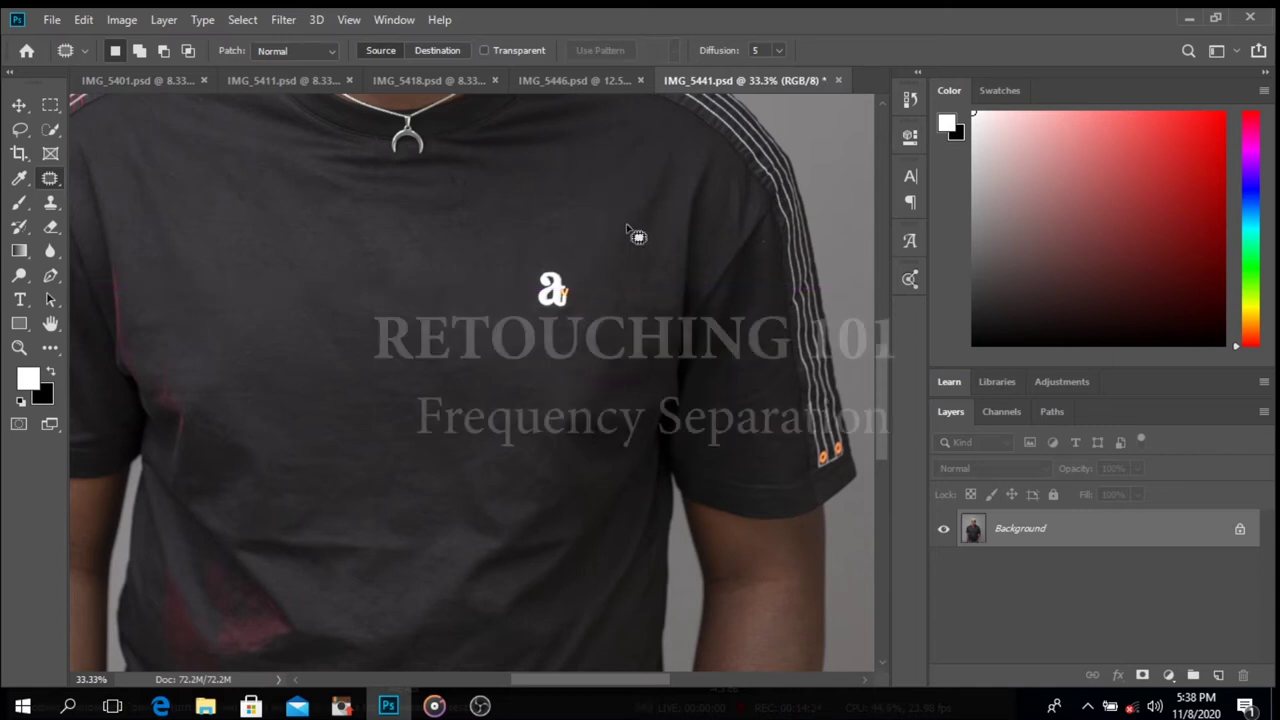
- Patch the wrinkled spots across the shirt's upper chest below the necklace and save the document
{"action": "scroll", "coordinate": [611, 332], "scroll_direction": "up", "scroll_amount": 3}
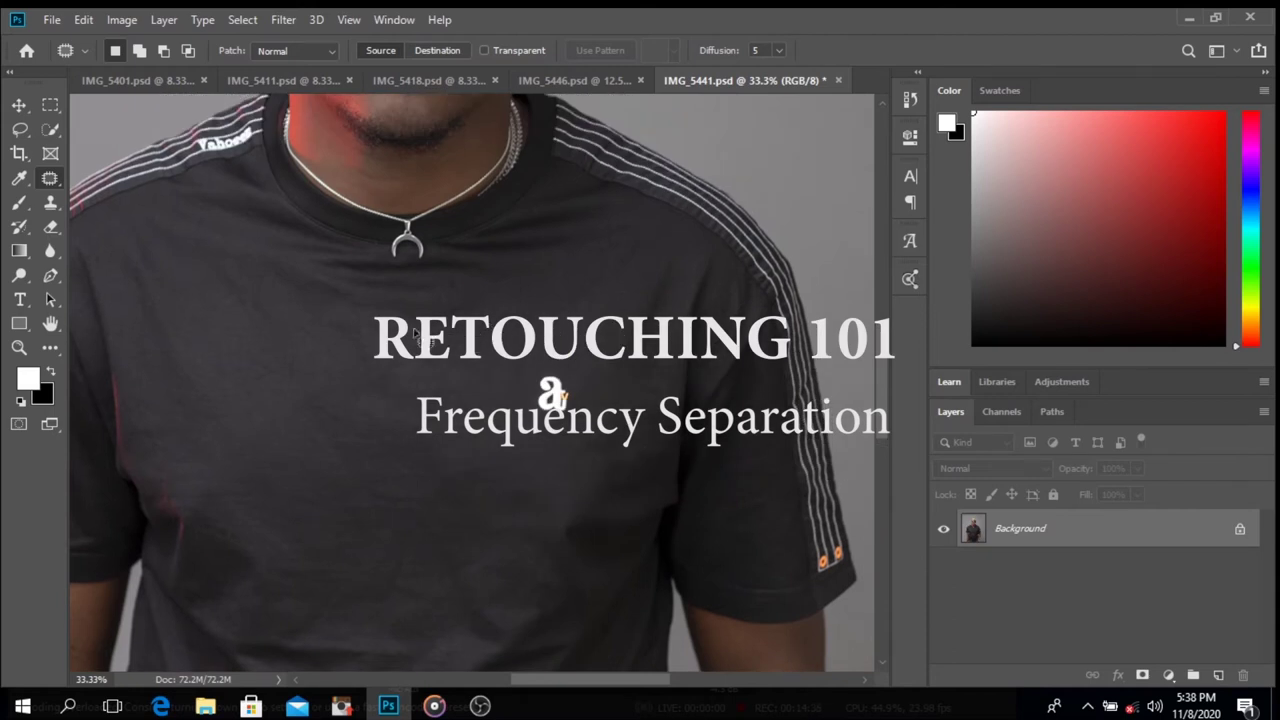
{"action": "mouse_move", "coordinate": [438, 365]}
{"action": "left_mouse_down"}
{"action": "mouse_move", "coordinate": [404, 344]}
{"action": "mouse_move", "coordinate": [406, 320]}
{"action": "mouse_move", "coordinate": [448, 340]}
{"action": "mouse_move", "coordinate": [450, 396]}
{"action": "mouse_move", "coordinate": [365, 359]}
{"action": "mouse_move", "coordinate": [398, 409]}
{"action": "left_mouse_up"}
{"action": "key", "text": "ctrl+d"}
{"action": "mouse_move", "coordinate": [390, 388]}
{"action": "left_mouse_down"}
{"action": "mouse_move", "coordinate": [420, 391]}
{"action": "mouse_move", "coordinate": [438, 368]}
{"action": "mouse_move", "coordinate": [432, 416]}
{"action": "mouse_move", "coordinate": [432, 362]}
{"action": "mouse_move", "coordinate": [451, 357]}
{"action": "left_mouse_up"}
{"action": "key", "text": "ctrl+d"}
{"action": "key", "text": "ctrl+d"}
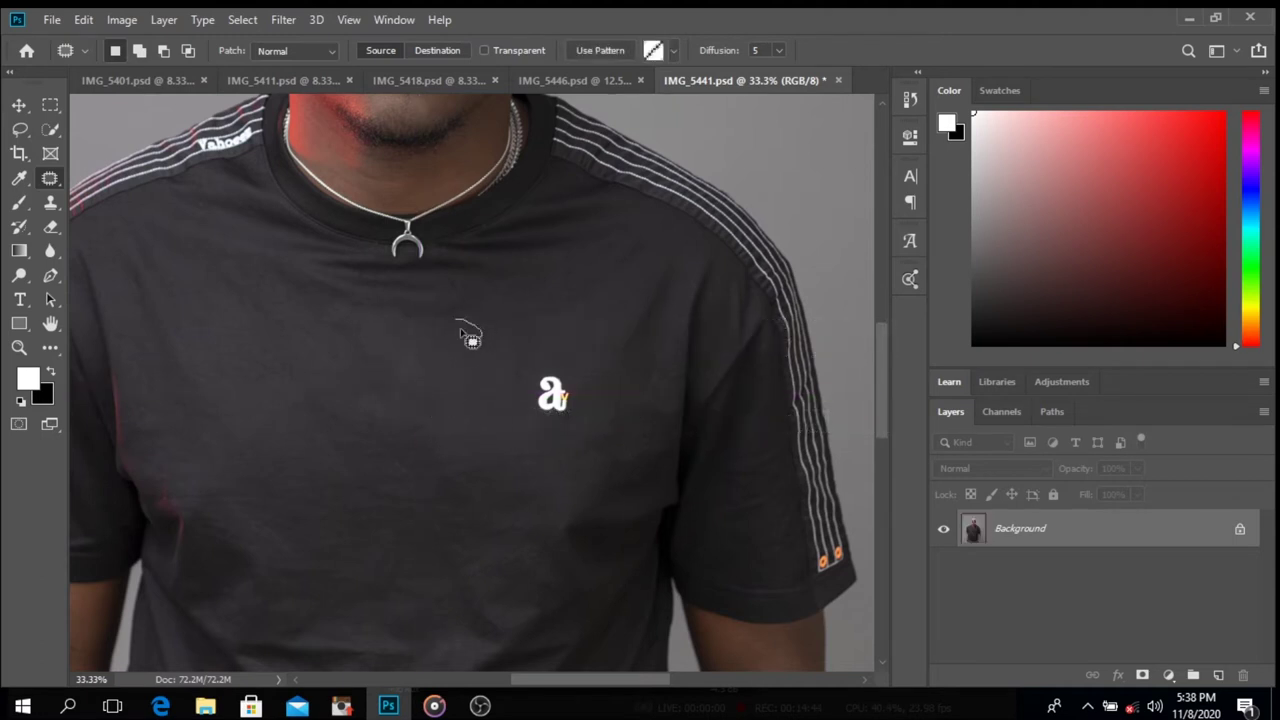
{"action": "mouse_move", "coordinate": [272, 342]}
{"action": "left_mouse_down"}
{"action": "mouse_move", "coordinate": [257, 363]}
{"action": "mouse_move", "coordinate": [248, 325]}
{"action": "left_mouse_up"}
{"action": "key", "text": "ctrl+d"}
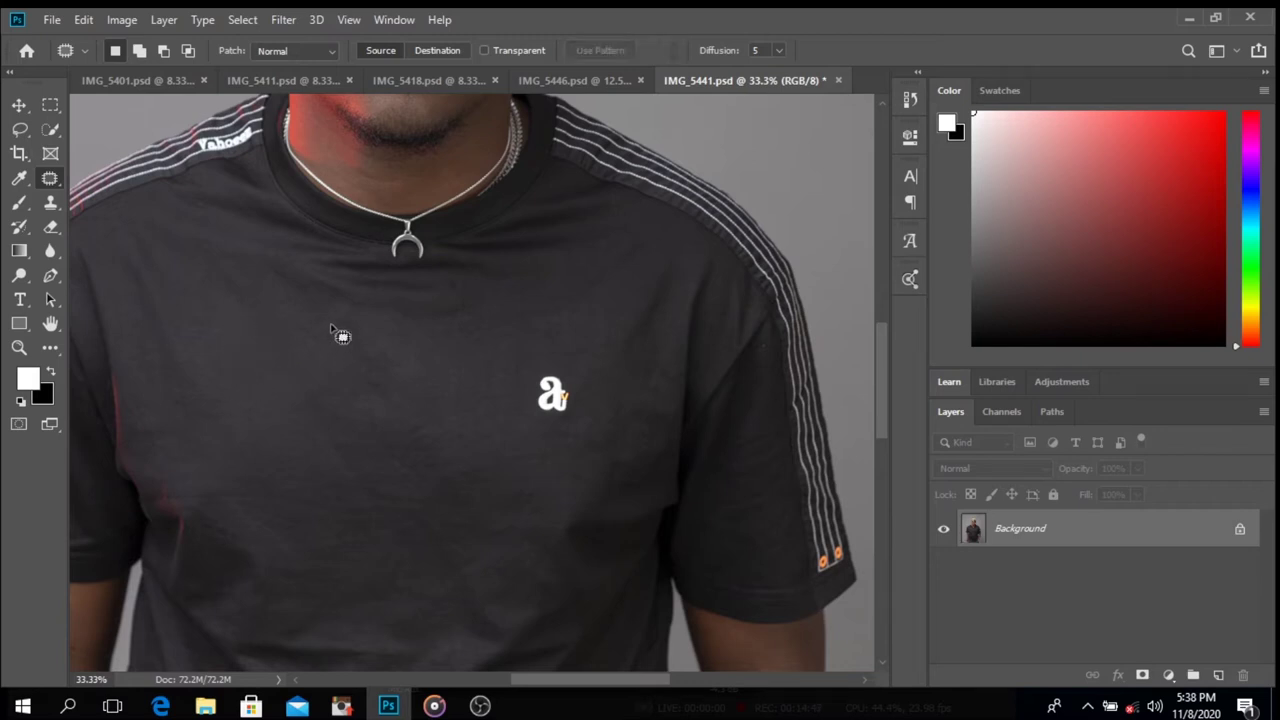
{"action": "key", "text": "ctrl+s"}
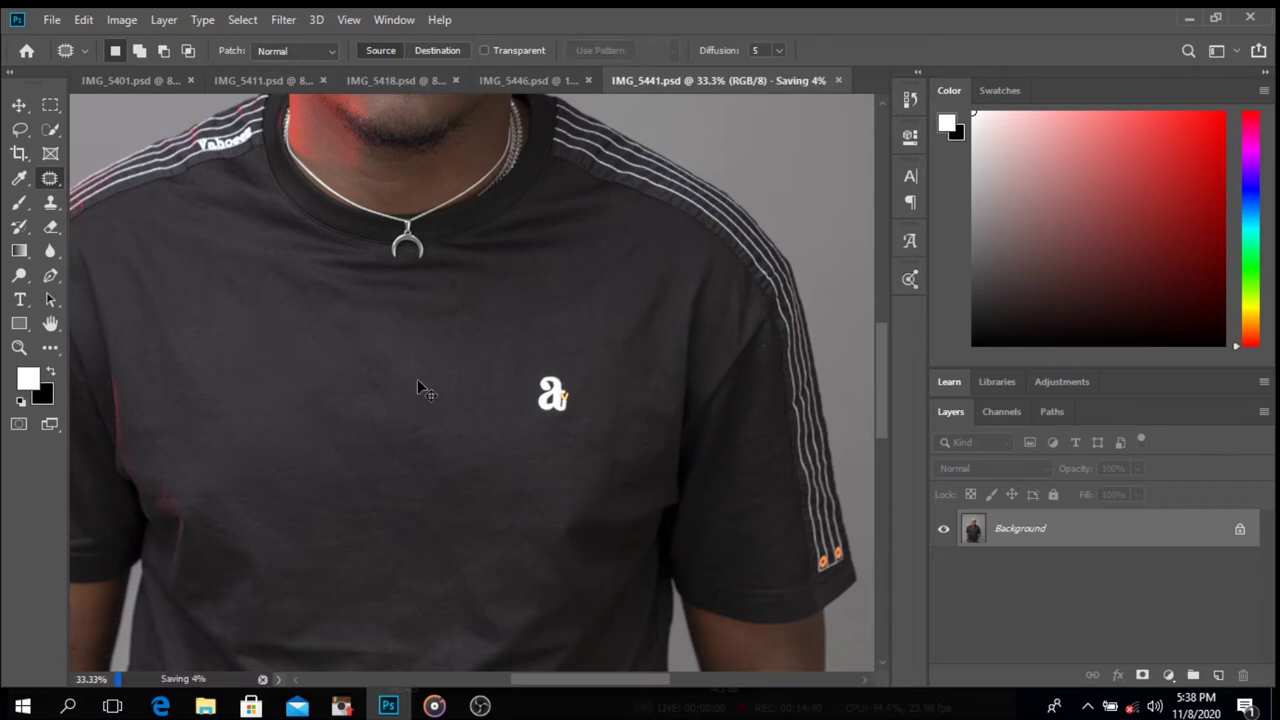
- Unlock the Background as a regular layer and duplicate it
{"action": "left_click", "coordinate": [1241, 531]}
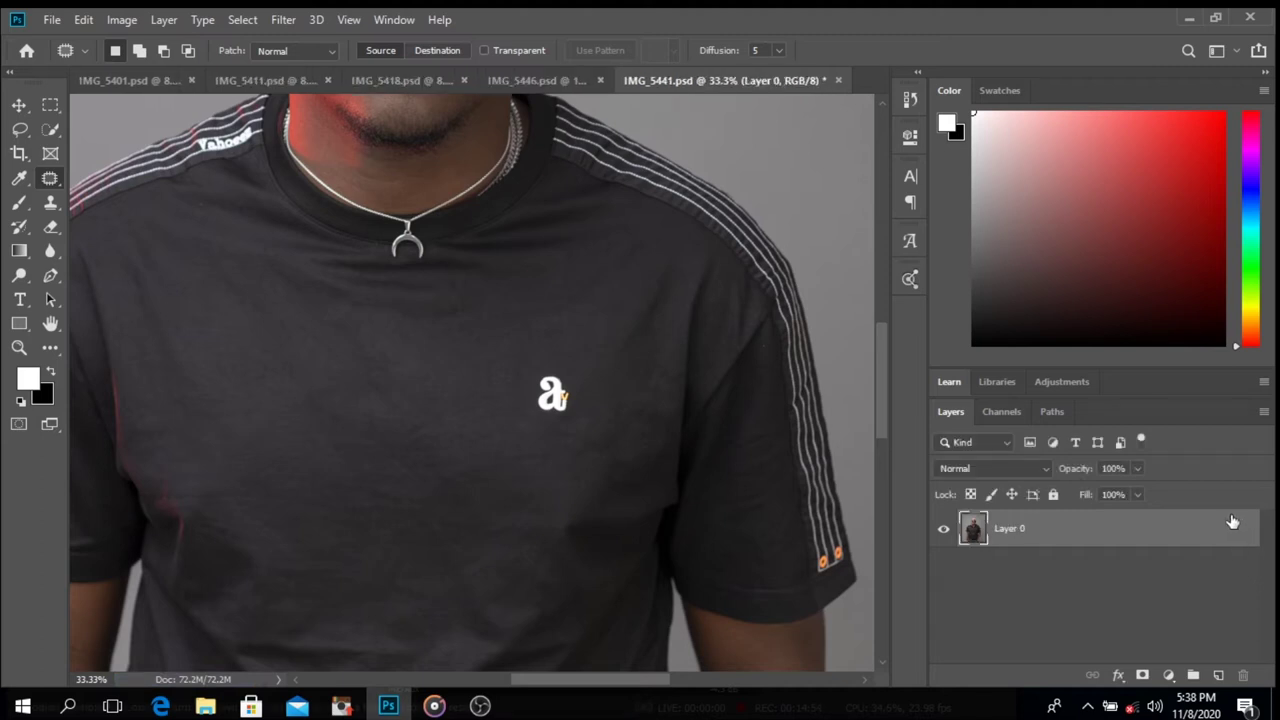
{"action": "key", "text": "ctrl+j"}
{"action": "key", "text": "ctrl+z"}
{"action": "key", "text": "ctrl+z"}
{"action": "key", "text": "ctrl+j"}
- Hide Layer 1, fit the whole photo in view and make Layer 0 the active layer
{"action": "left_click", "coordinate": [1243, 568]}
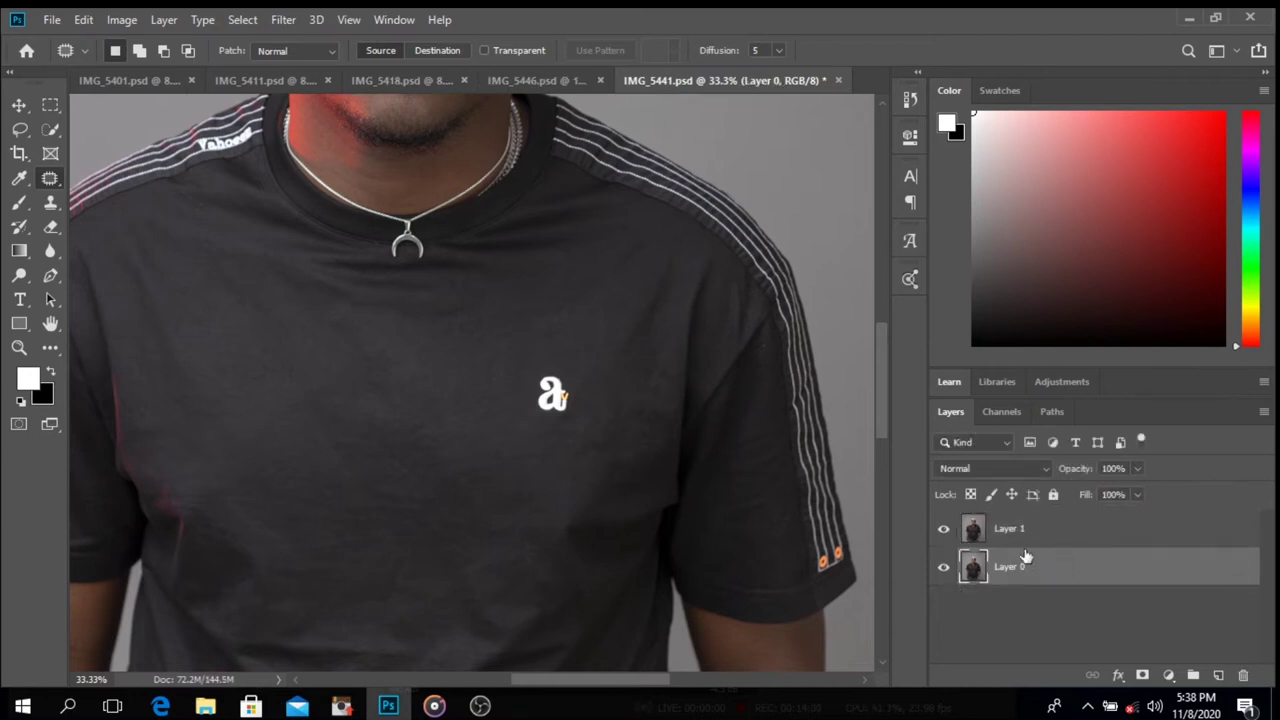
{"action": "left_click", "coordinate": [943, 528]}
{"action": "key", "text": "ctrl+0"}
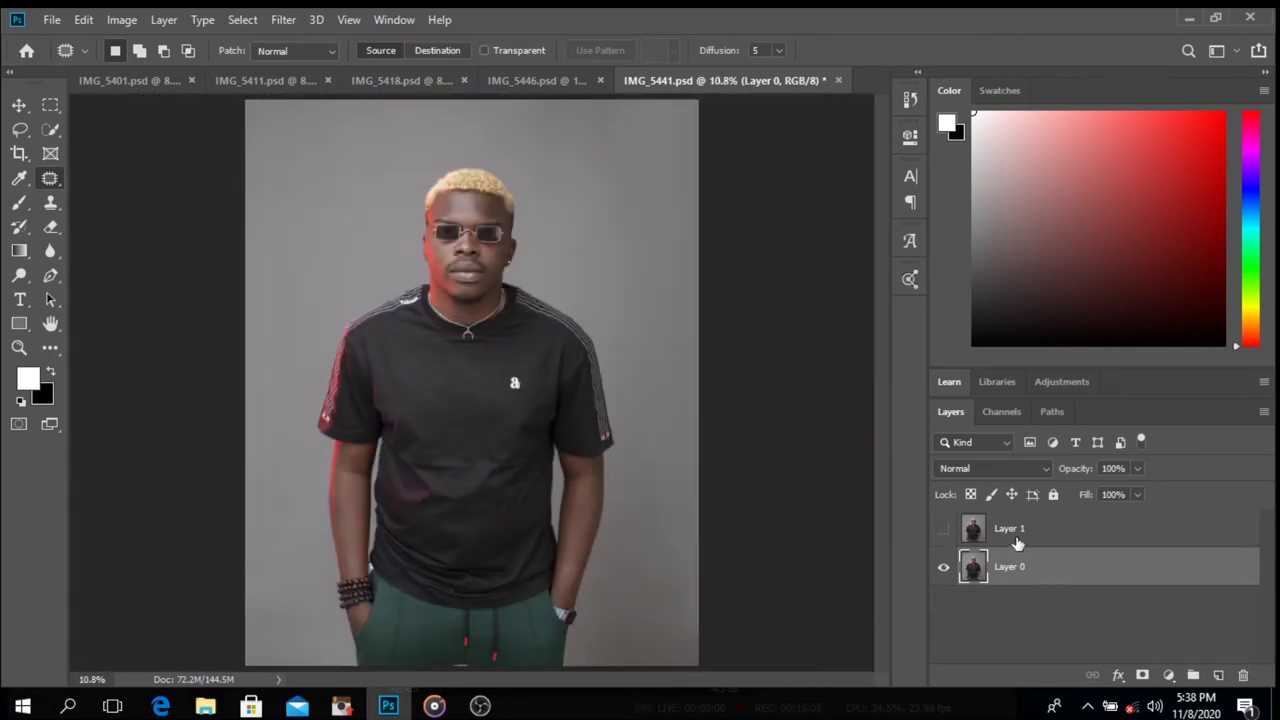
{"action": "left_click", "coordinate": [1016, 530]}
{"action": "left_click", "coordinate": [1030, 567]}
- Apply Gaussian Blur to Layer 0, raising the radius slightly while judging the face in the preview at 50% zoom
{"action": "left_click", "coordinate": [283, 19]}
{"action": "mouse_move", "coordinate": [316, 19]}
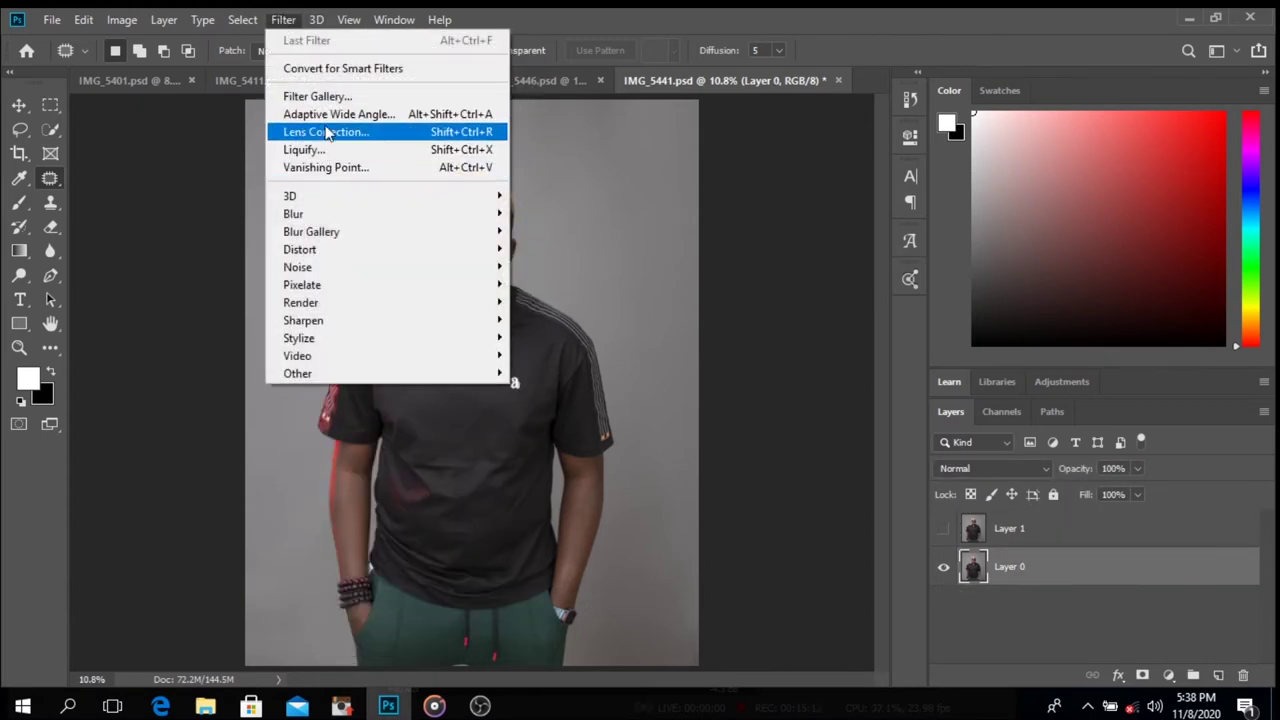
{"action": "mouse_move", "coordinate": [355, 215]}
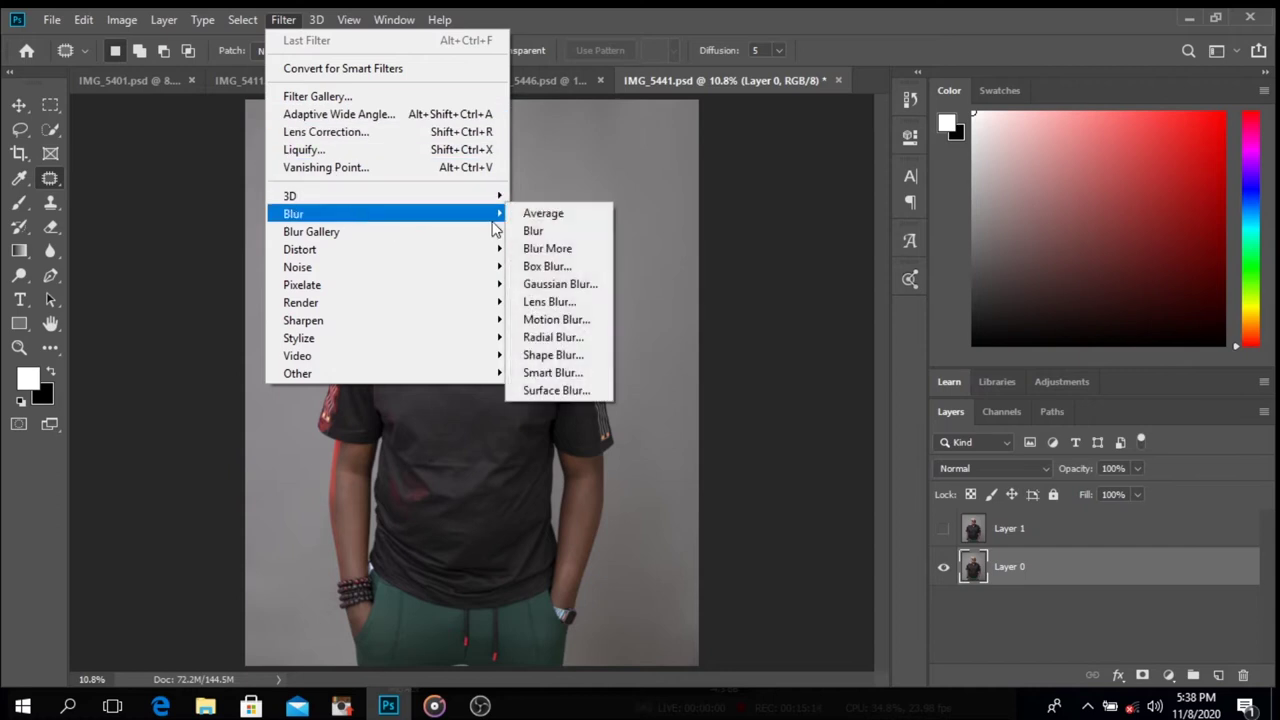
{"action": "left_click", "coordinate": [588, 286]}
{"action": "left_click_drag", "start_coordinate": [600, 223], "coordinate": [581, 285]}
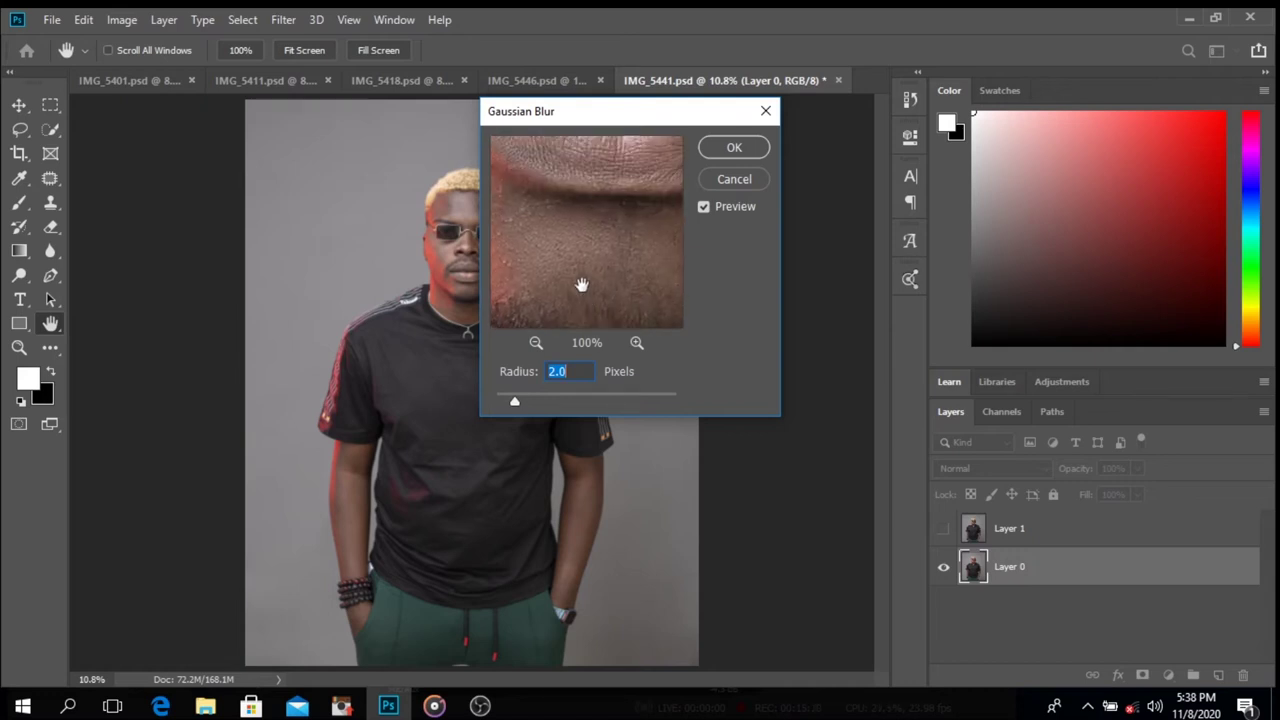
{"action": "left_click_drag", "start_coordinate": [580, 201], "coordinate": [583, 306]}
{"action": "left_click_drag", "start_coordinate": [580, 256], "coordinate": [574, 323]}
{"action": "left_click_drag", "start_coordinate": [575, 222], "coordinate": [581, 340]}
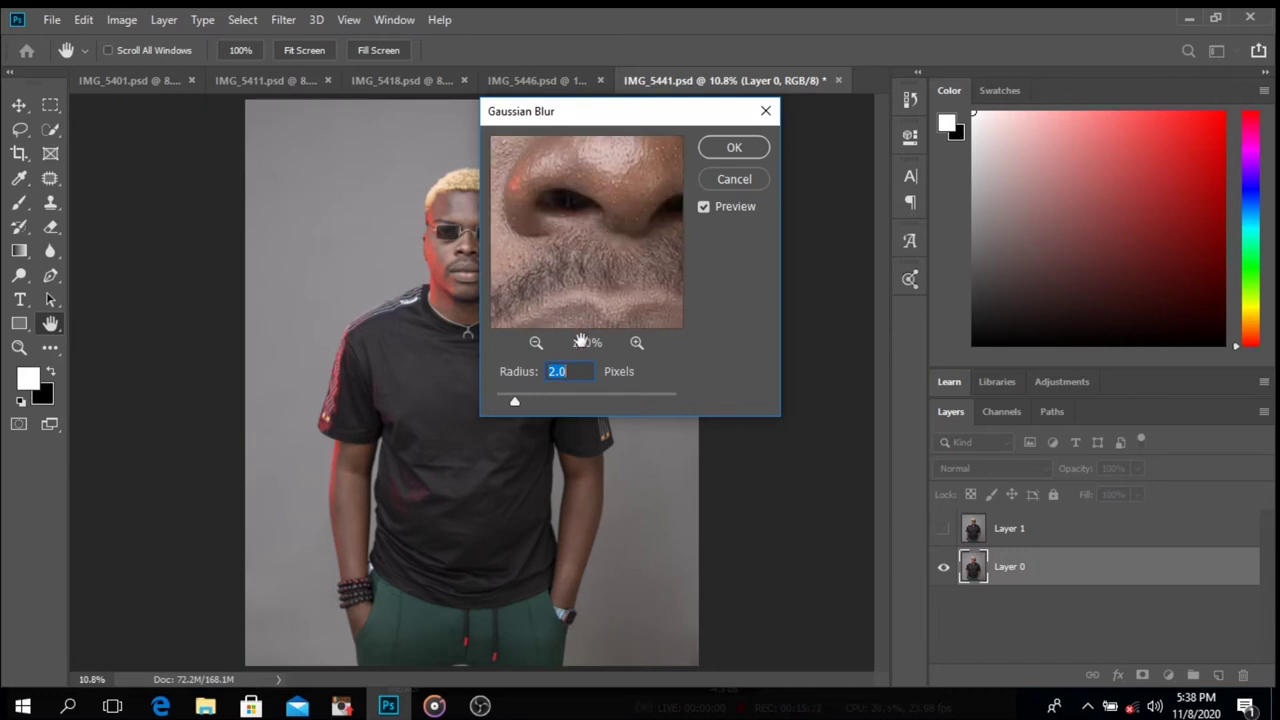
{"action": "left_click", "coordinate": [536, 343]}
{"action": "left_click_drag", "start_coordinate": [571, 220], "coordinate": [553, 325]}
{"action": "left_click", "coordinate": [536, 343]}
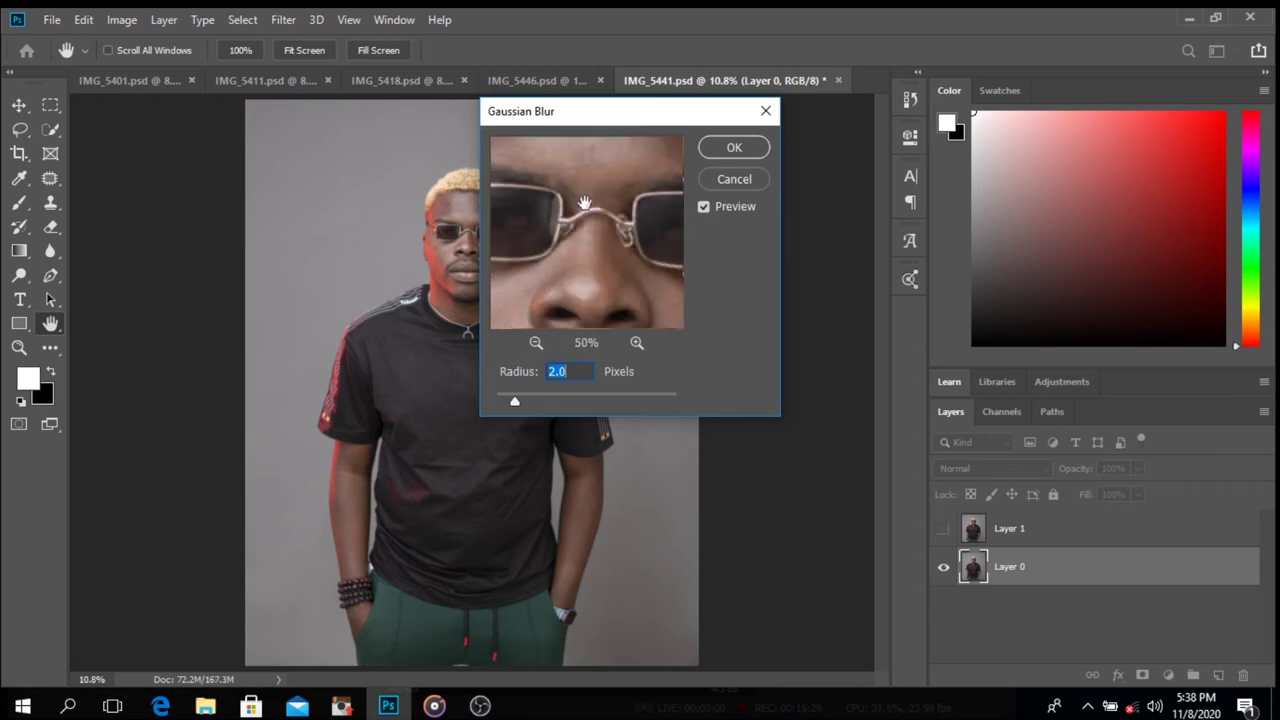
{"action": "left_click_drag", "start_coordinate": [578, 206], "coordinate": [586, 266]}
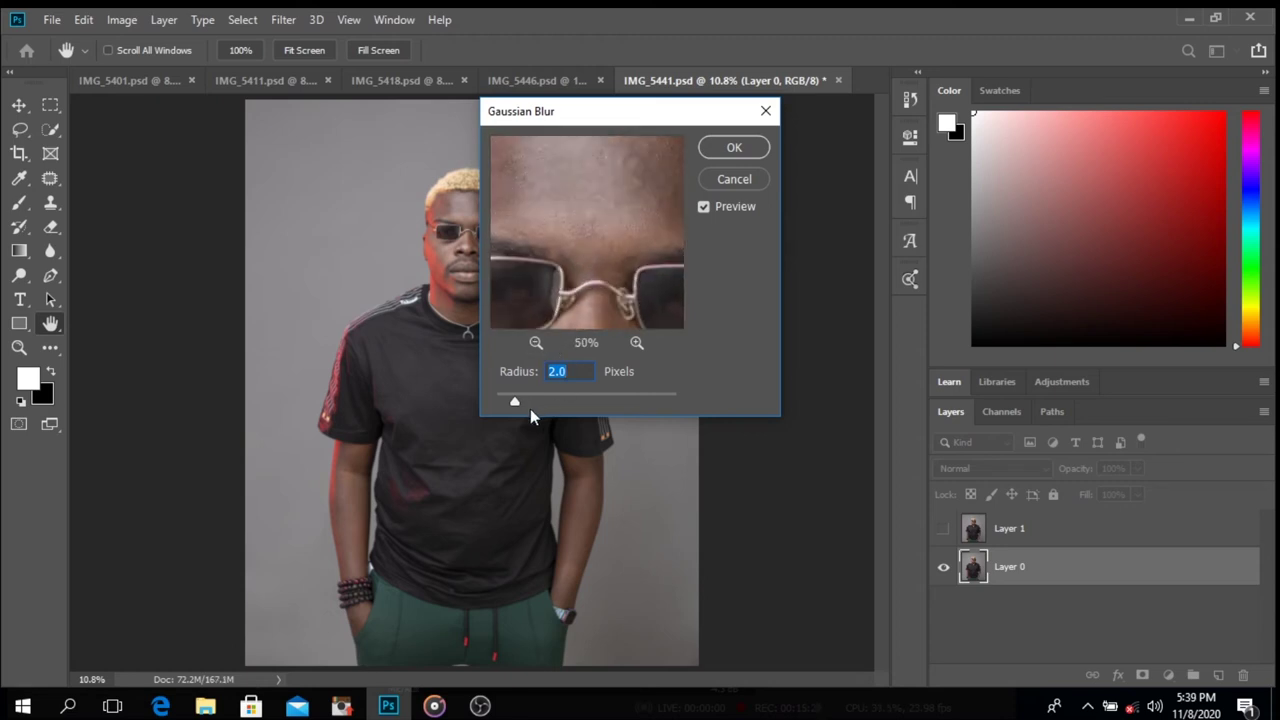
{"action": "left_click_drag", "start_coordinate": [517, 401], "coordinate": [525, 404]}
{"action": "left_click_drag", "start_coordinate": [526, 404], "coordinate": [525, 405]}
{"action": "left_click", "coordinate": [728, 148]}
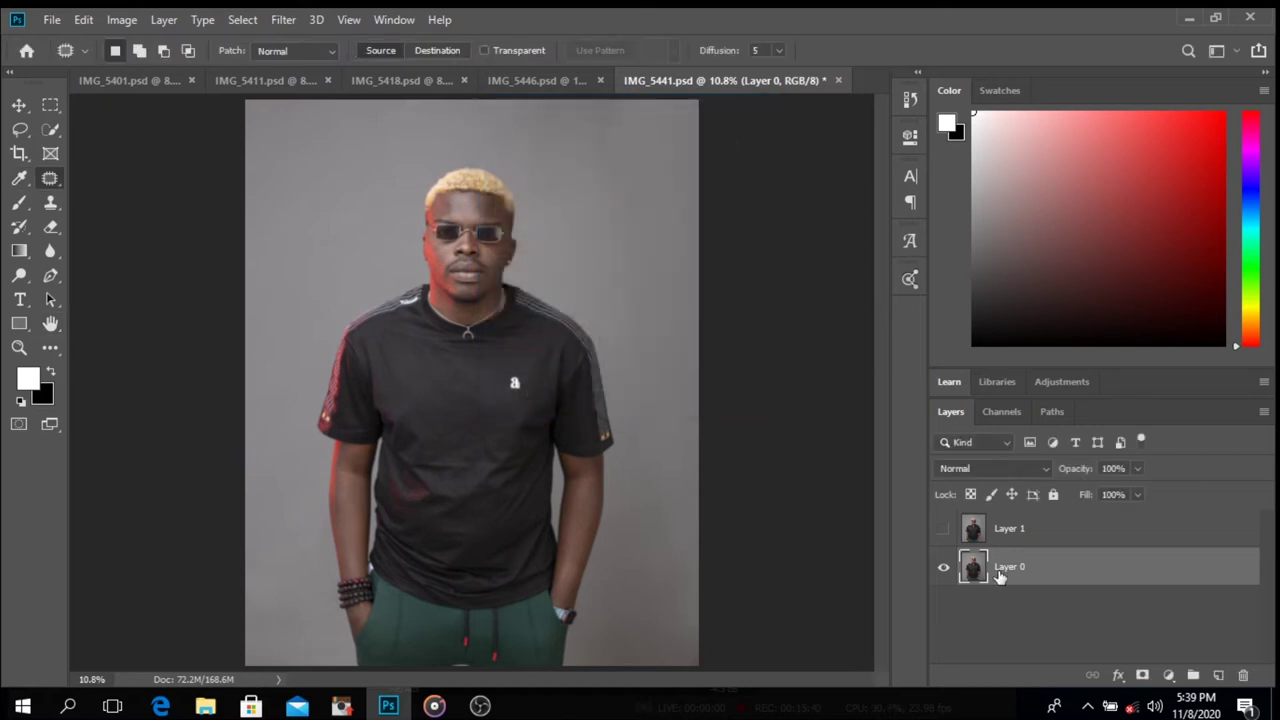
- Show and select Layer 1, and set up Apply Image for it with Layer 1 as source and Subtract blending
{"action": "left_click", "coordinate": [990, 538]}
{"action": "left_click", "coordinate": [124, 20]}
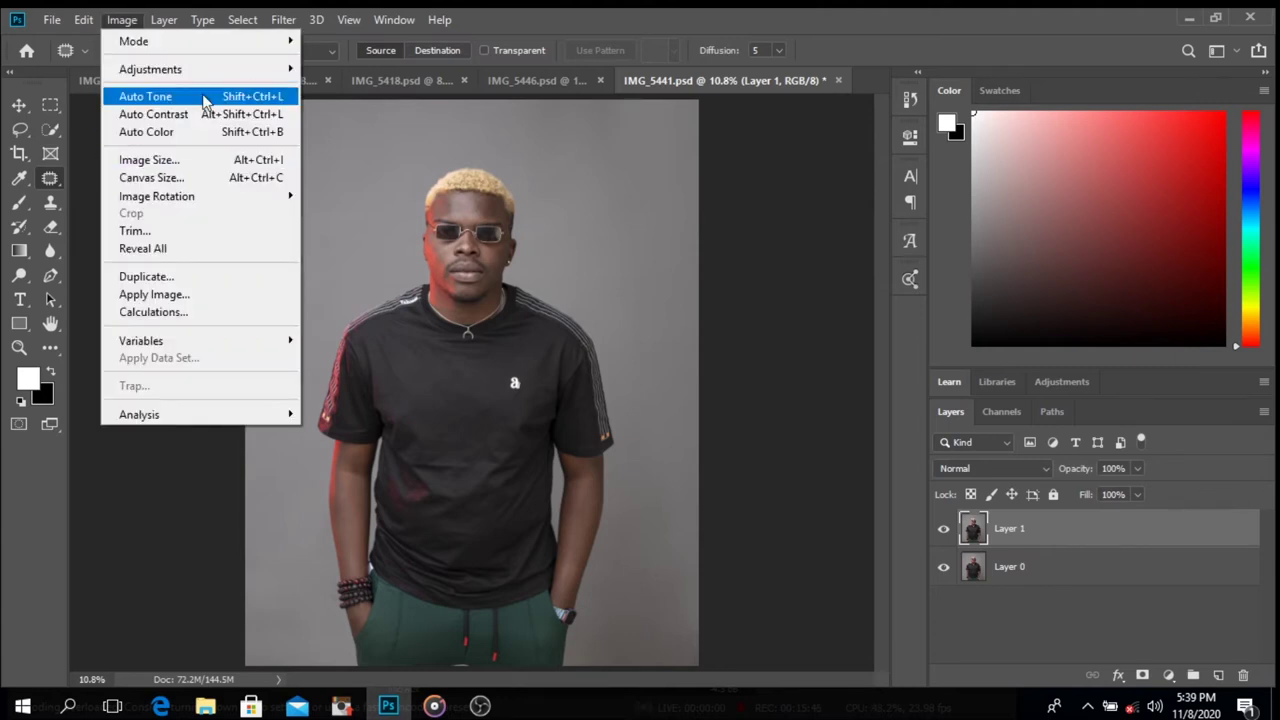
{"action": "left_click", "coordinate": [183, 294]}
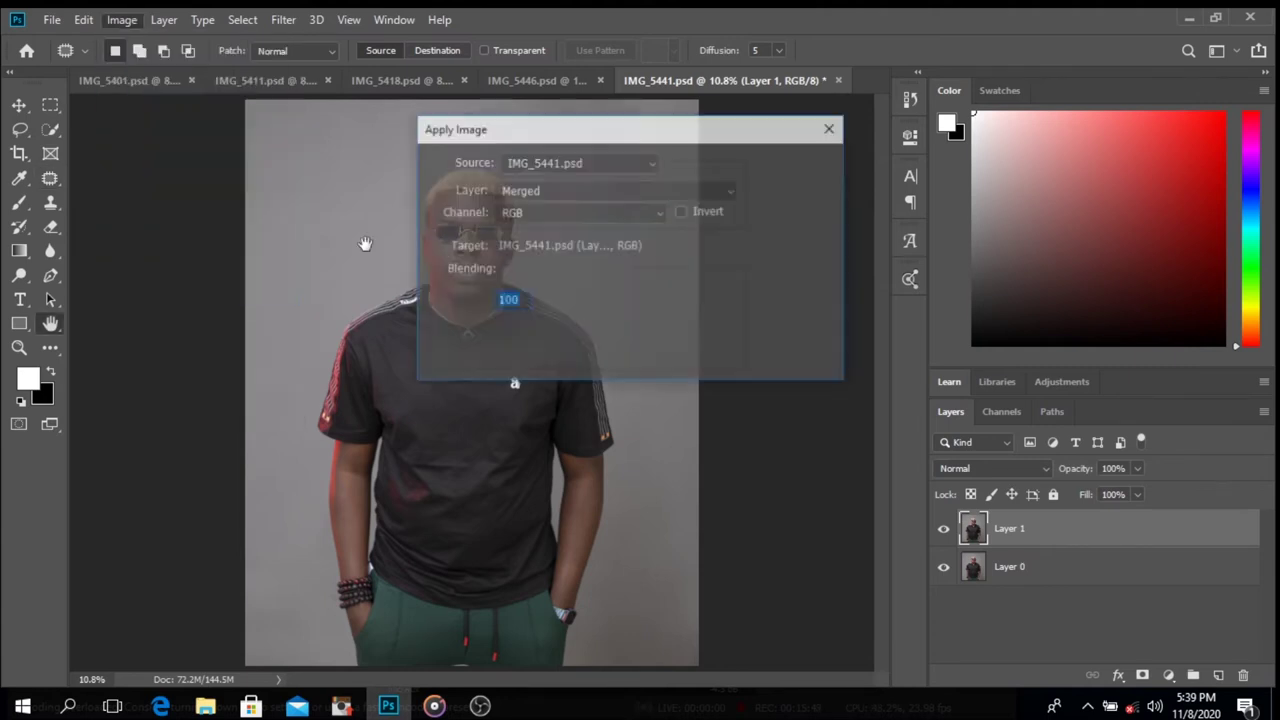
{"action": "left_click", "coordinate": [544, 194]}
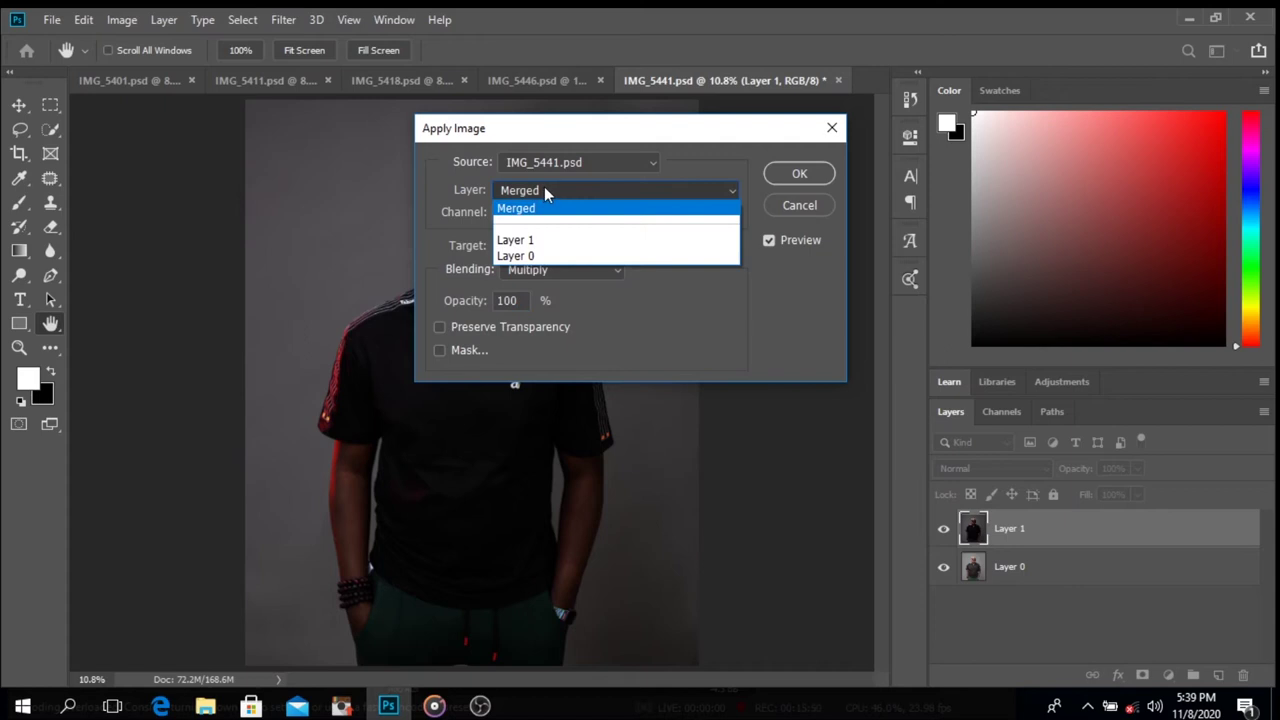
{"action": "left_click", "coordinate": [541, 240]}
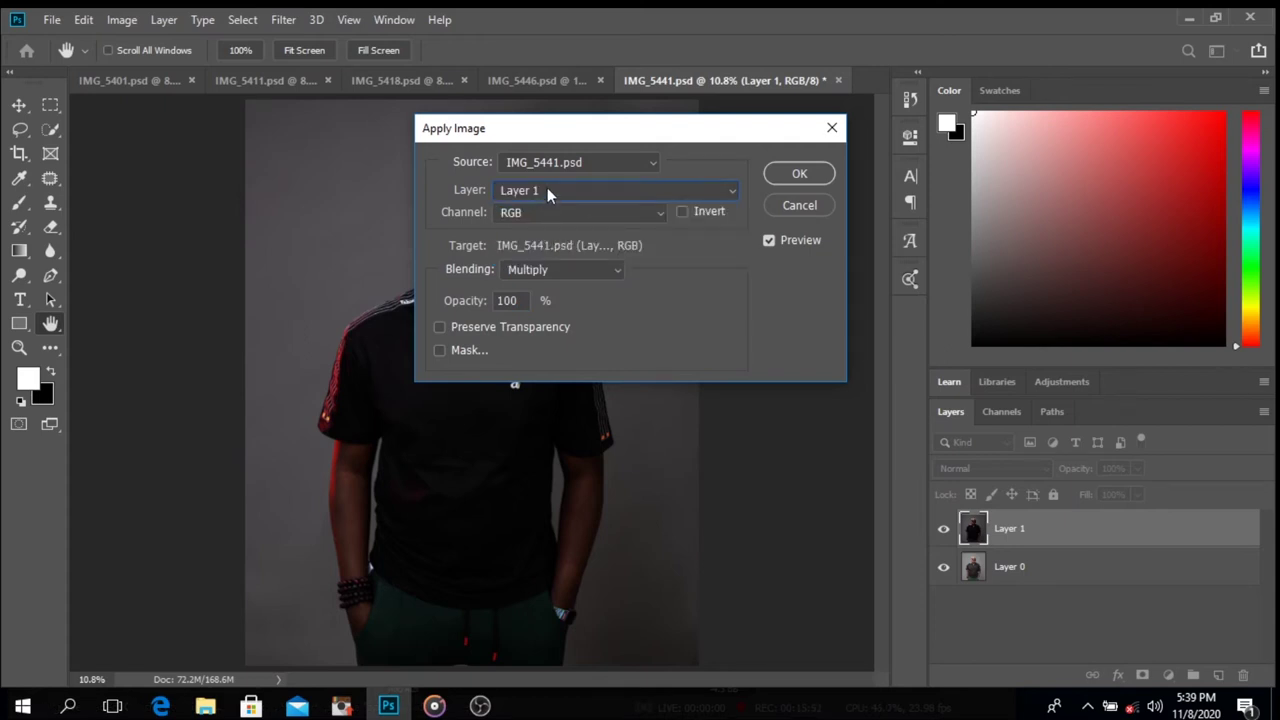
{"action": "left_click", "coordinate": [548, 188]}
{"action": "left_click", "coordinate": [548, 188]}
{"action": "left_click", "coordinate": [553, 265]}
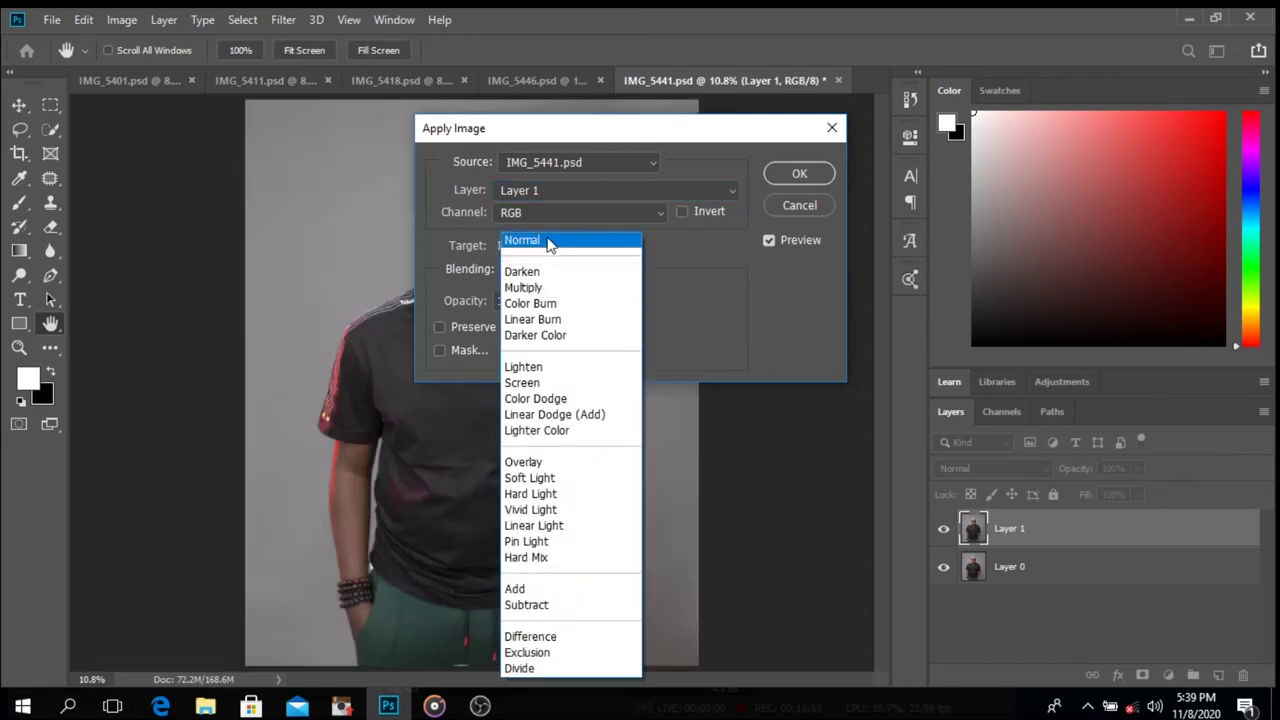
{"action": "left_click", "coordinate": [548, 605]}
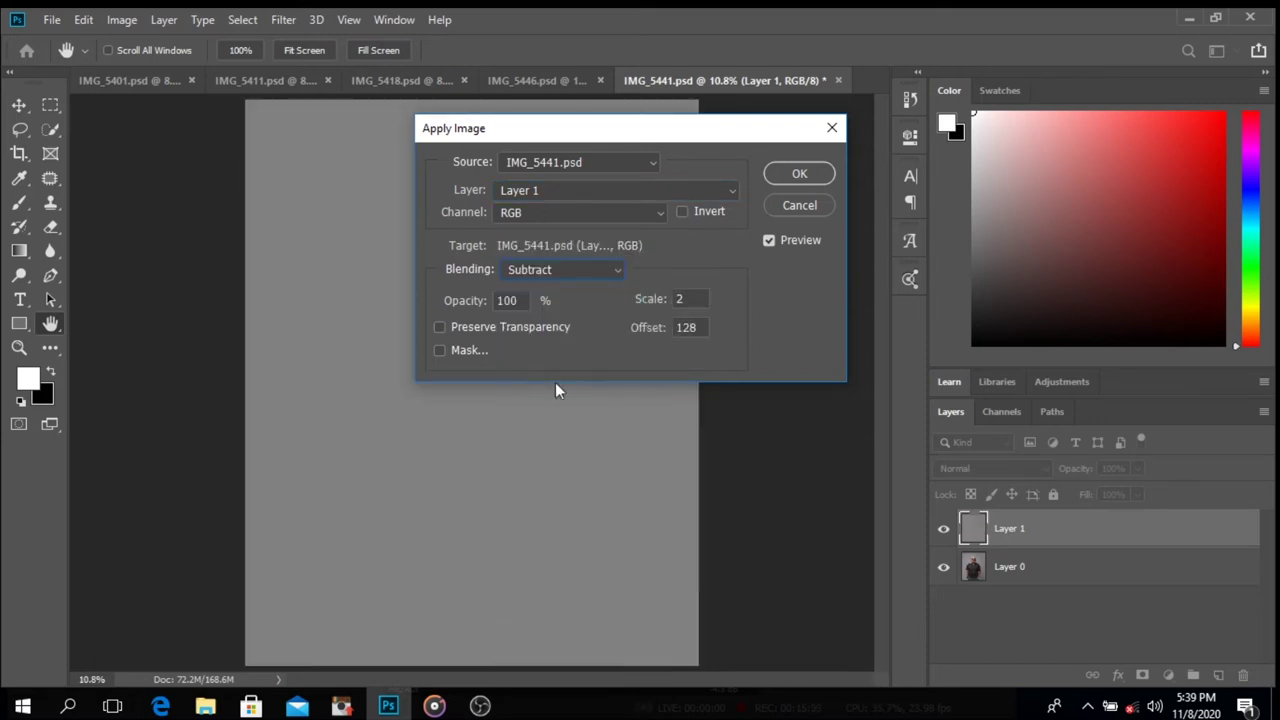
- Compare Layer 0 and Layer 1 as the source layer in the Apply Image settings
{"action": "left_click", "coordinate": [554, 198]}
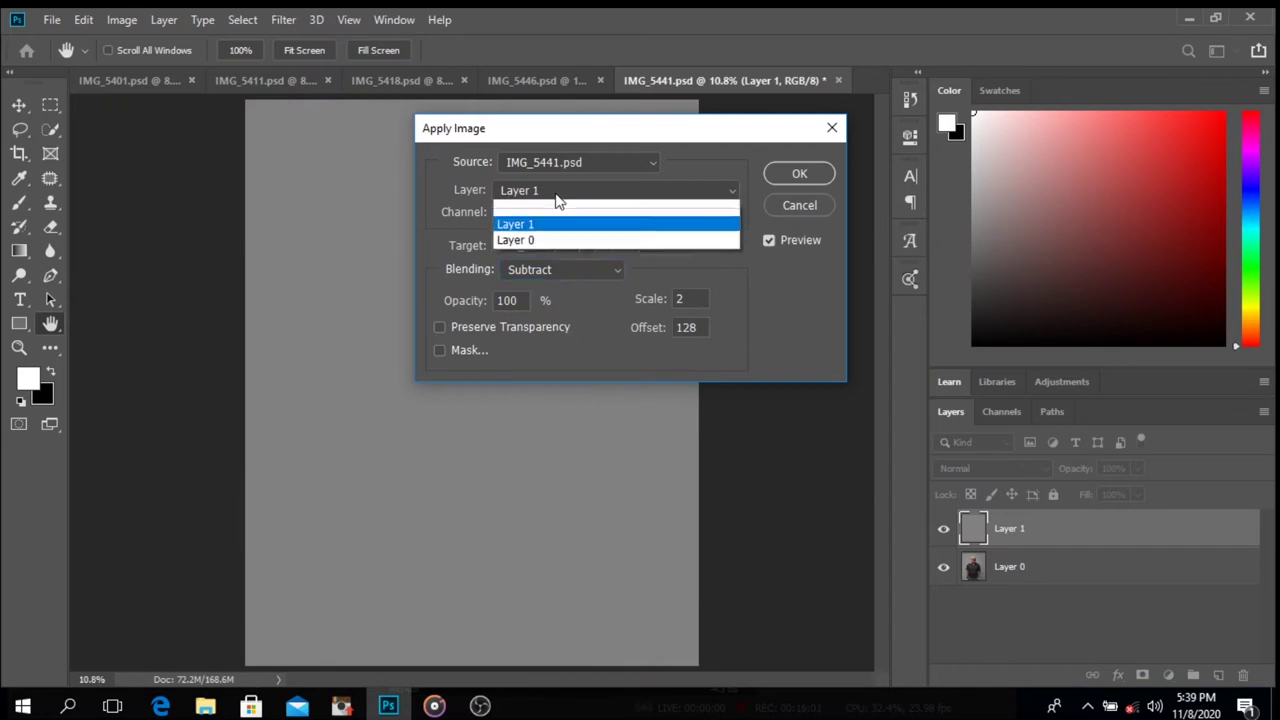
{"action": "left_click", "coordinate": [552, 252]}
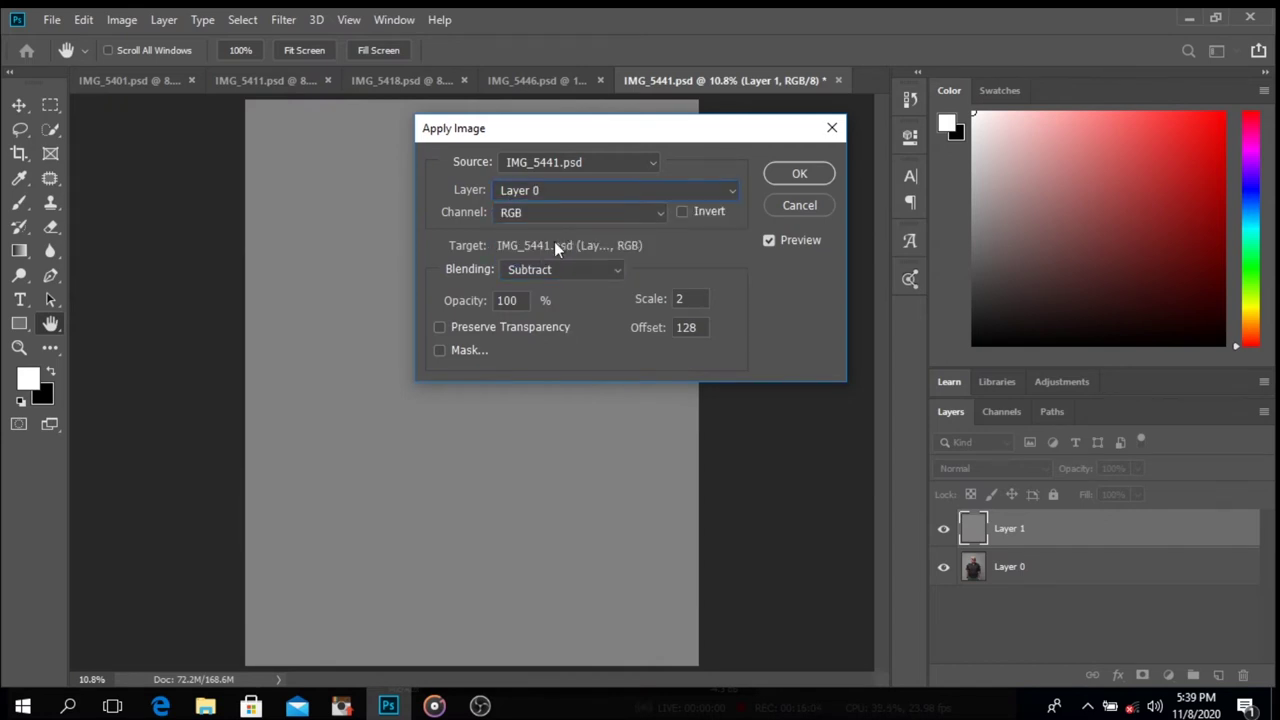
{"action": "left_click", "coordinate": [562, 190]}
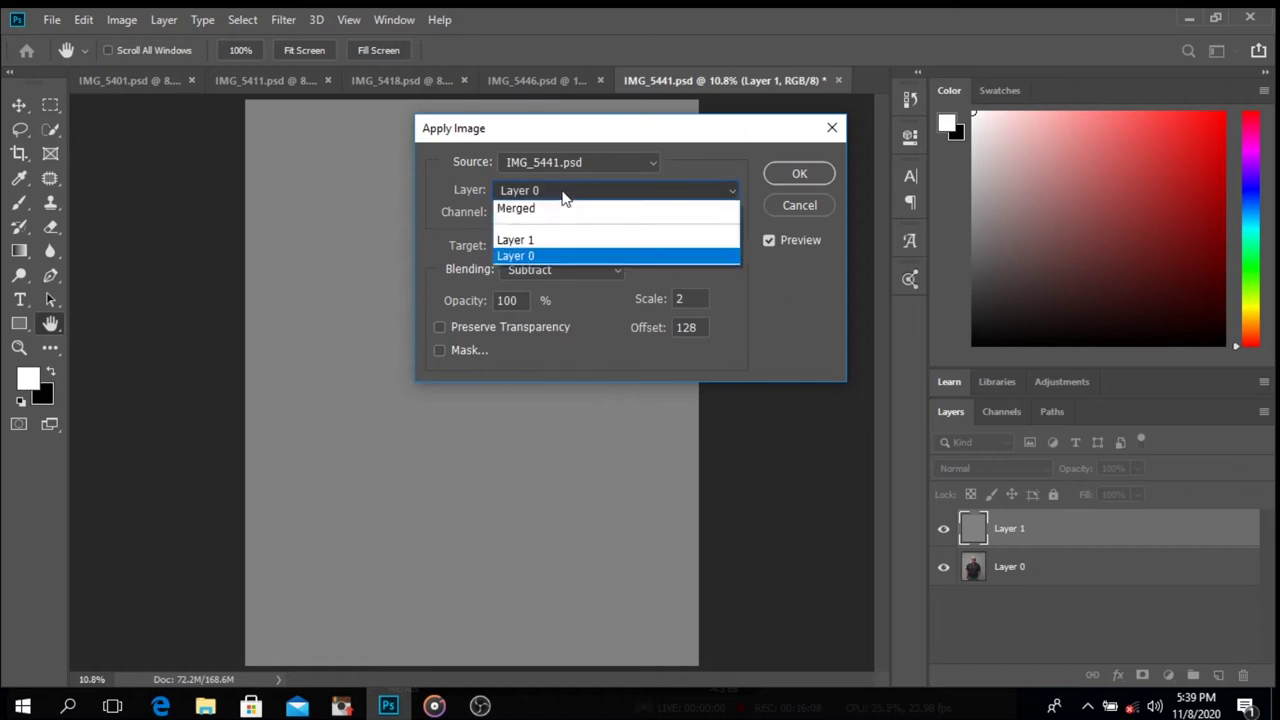
{"action": "left_click", "coordinate": [543, 238]}
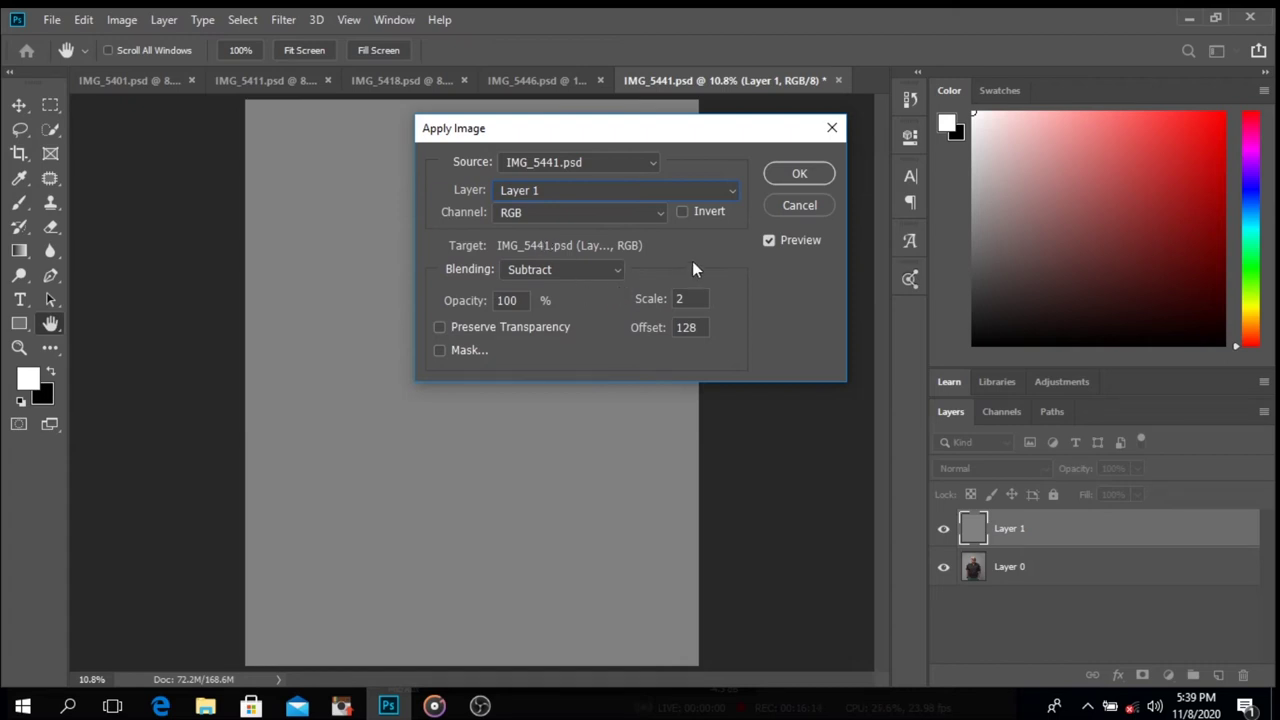
{"action": "left_click_drag", "start_coordinate": [665, 136], "coordinate": [906, 206]}
{"action": "left_click", "coordinate": [846, 262]}
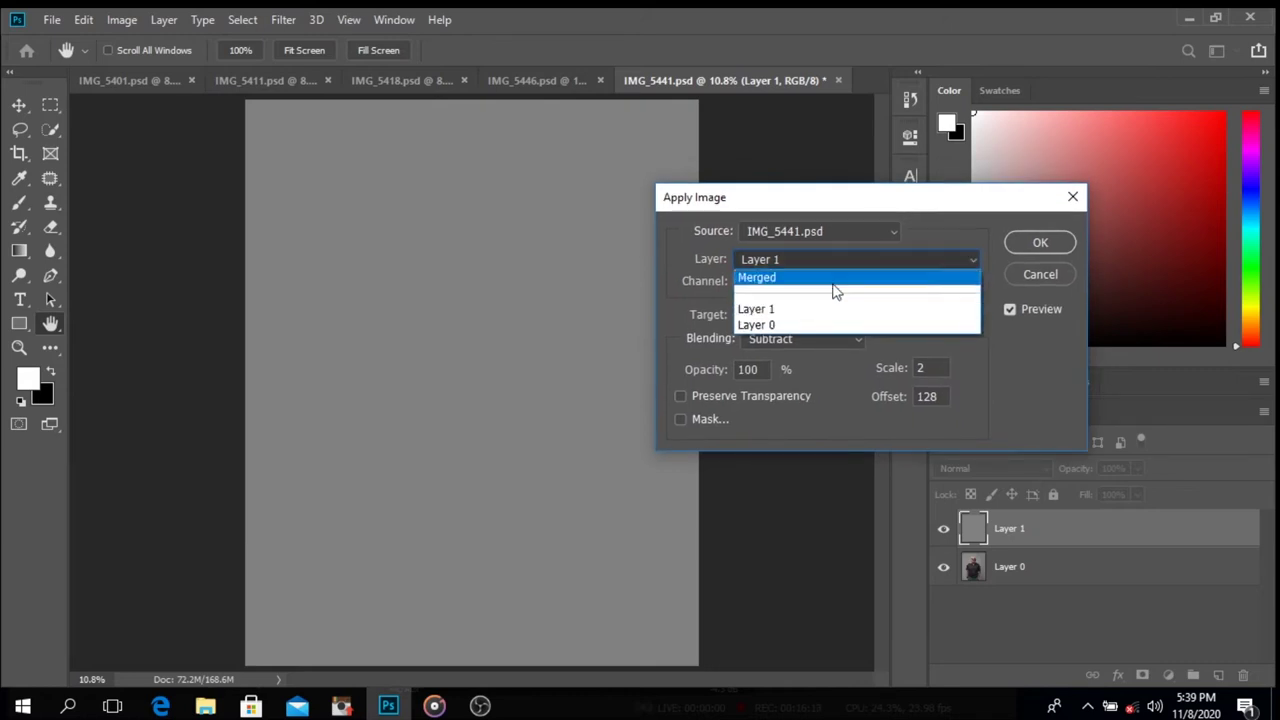
{"action": "left_click", "coordinate": [778, 324]}
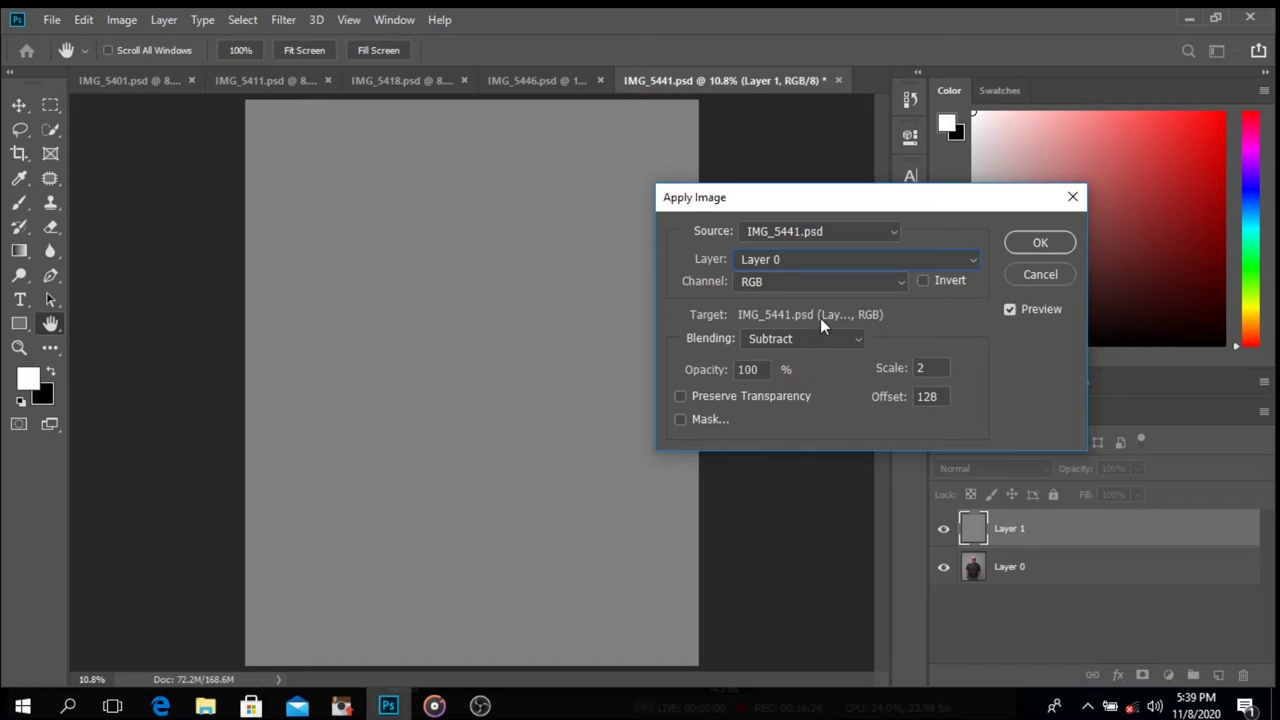
{"action": "left_click", "coordinate": [823, 261]}
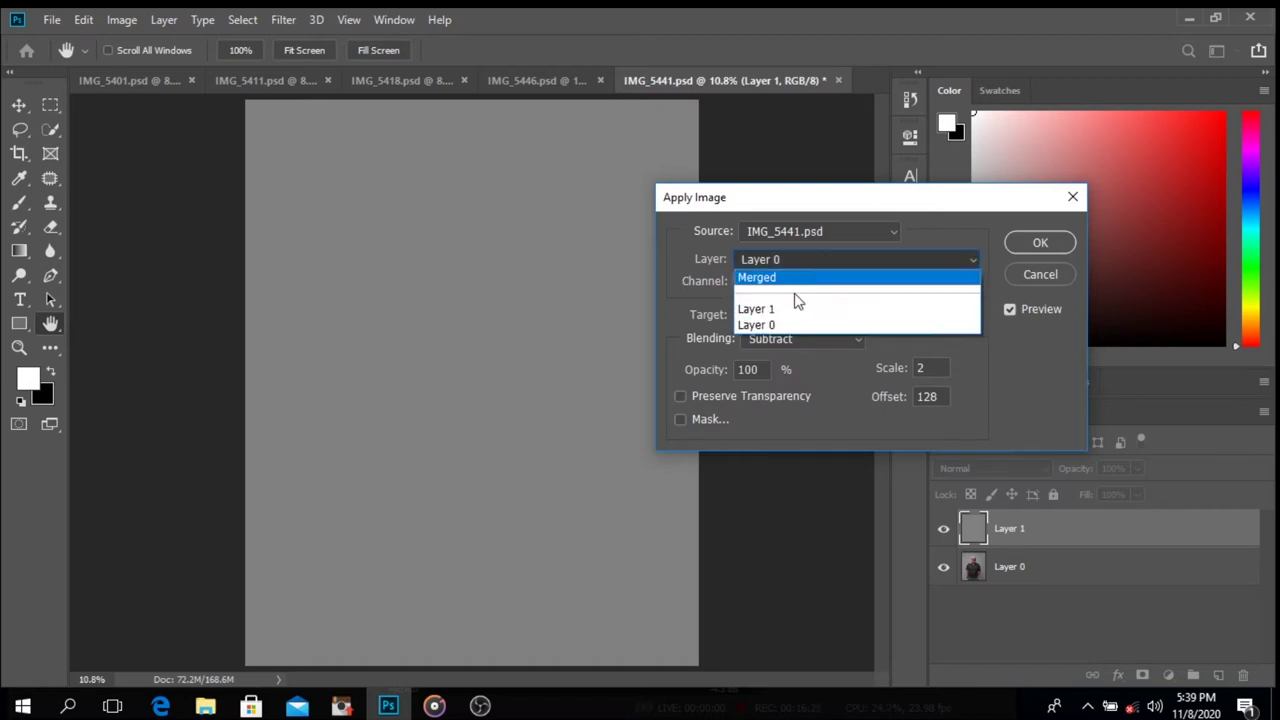
{"action": "left_click", "coordinate": [788, 310]}
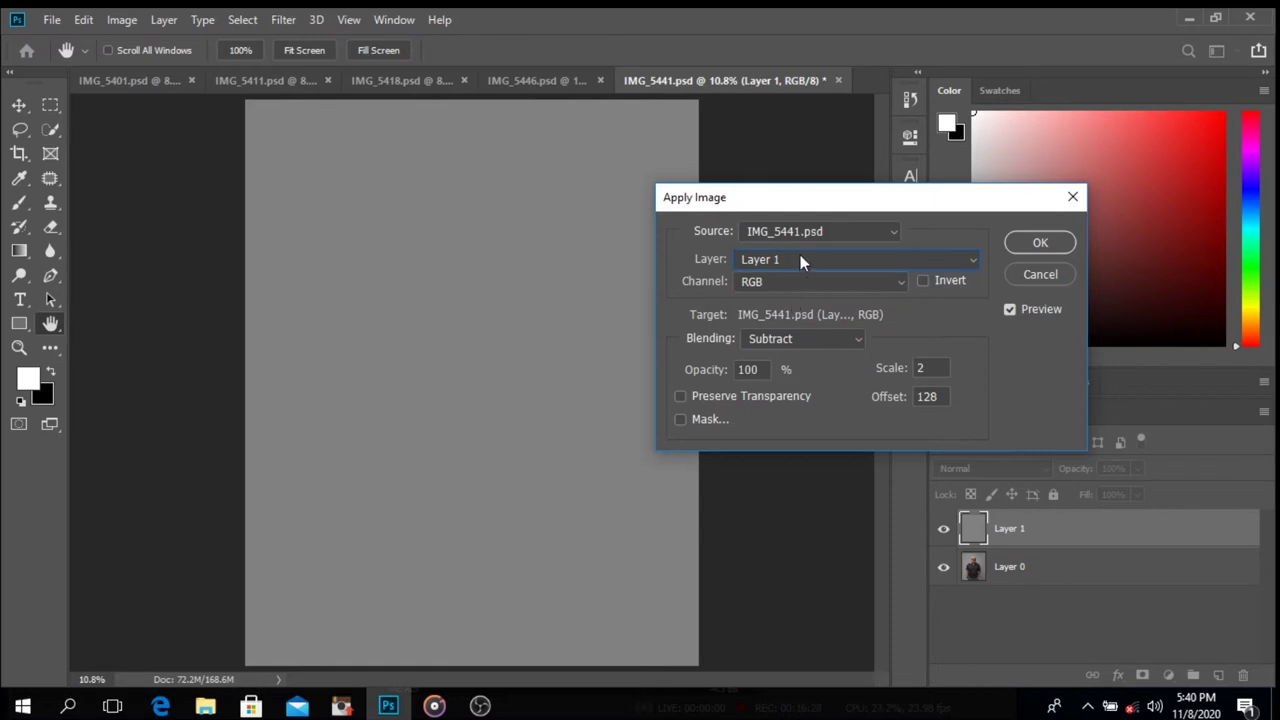
- Choose Layer 0 as the source layer and apply the Subtract blend with scale 2 and offset 128
{"action": "left_click", "coordinate": [800, 262]}
{"action": "left_click", "coordinate": [794, 325]}
{"action": "left_click", "coordinate": [1038, 243]}
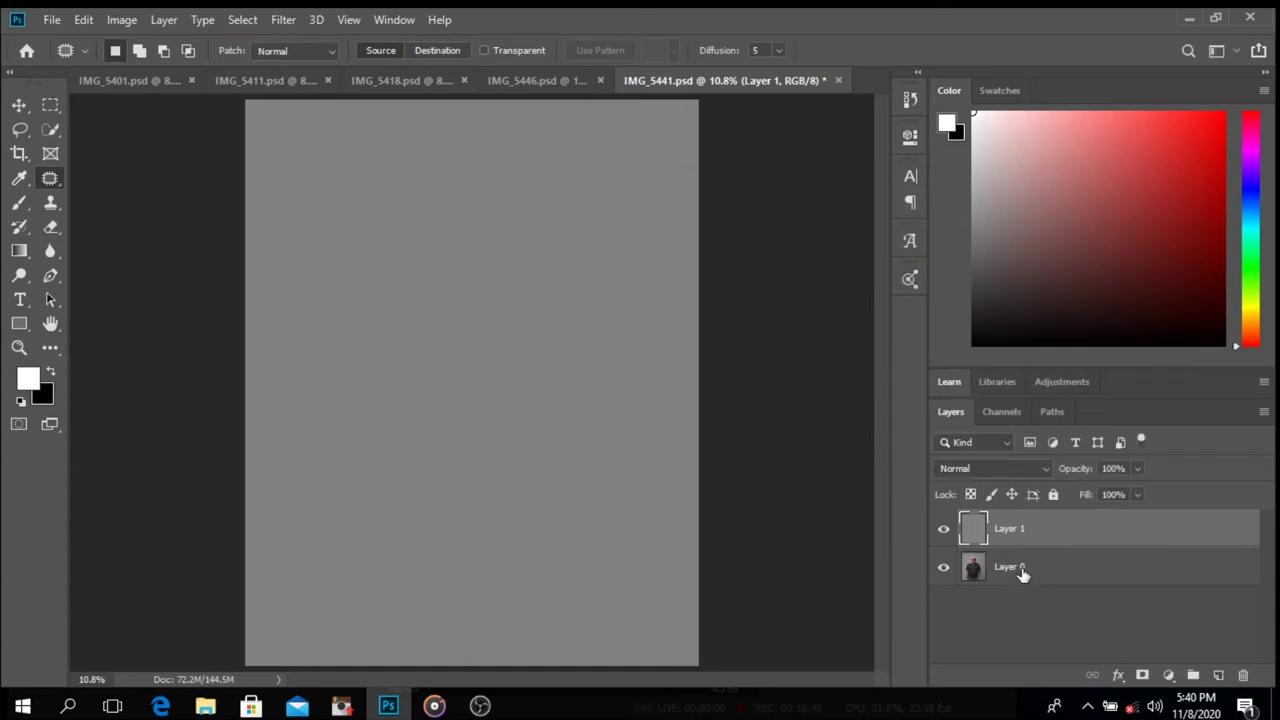
- Set Layer 1's blend mode to Linear Light and deselect the layers
{"action": "left_click", "coordinate": [1025, 468]}
{"action": "left_click", "coordinate": [1025, 473]}
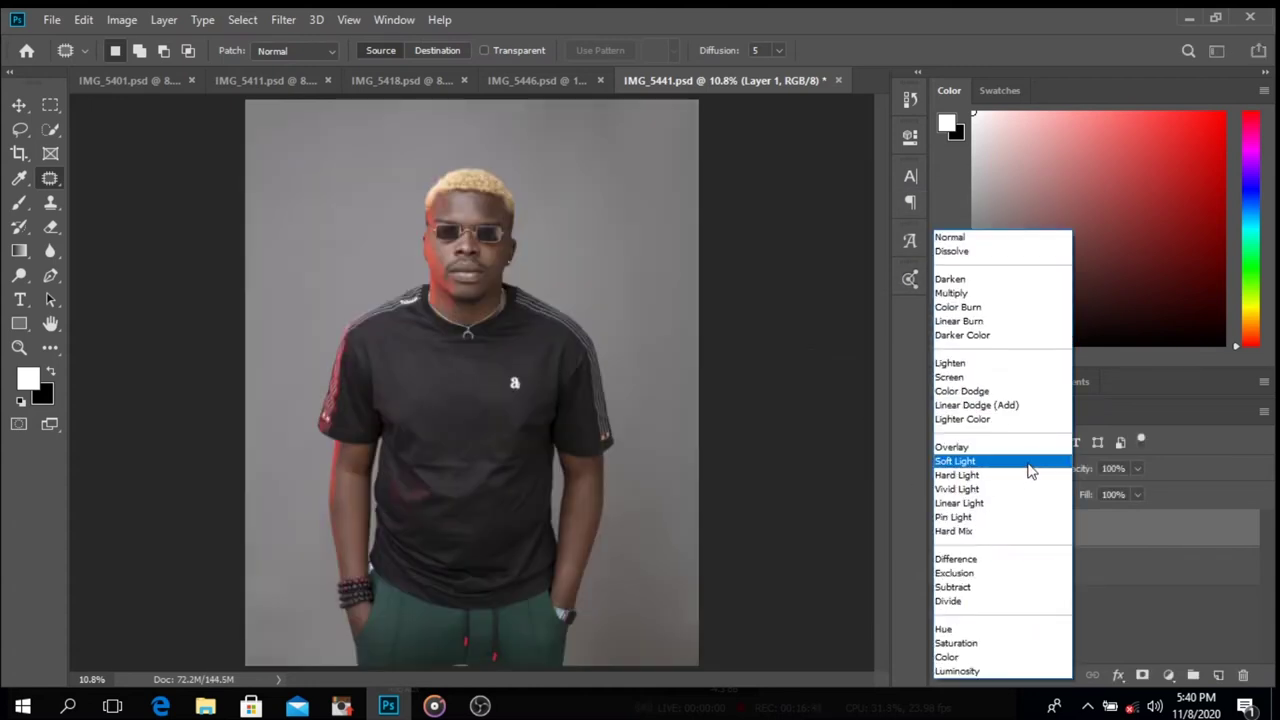
{"action": "left_click", "coordinate": [1017, 503]}
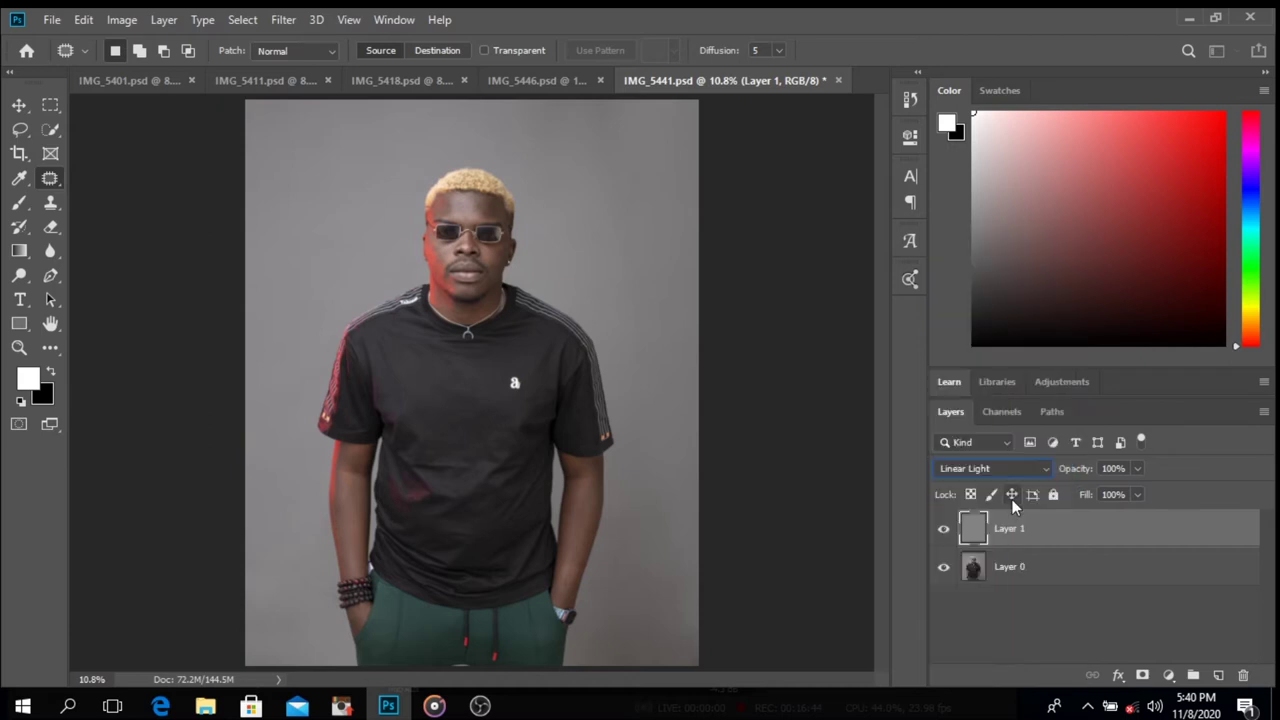
{"action": "left_click", "coordinate": [1036, 590]}
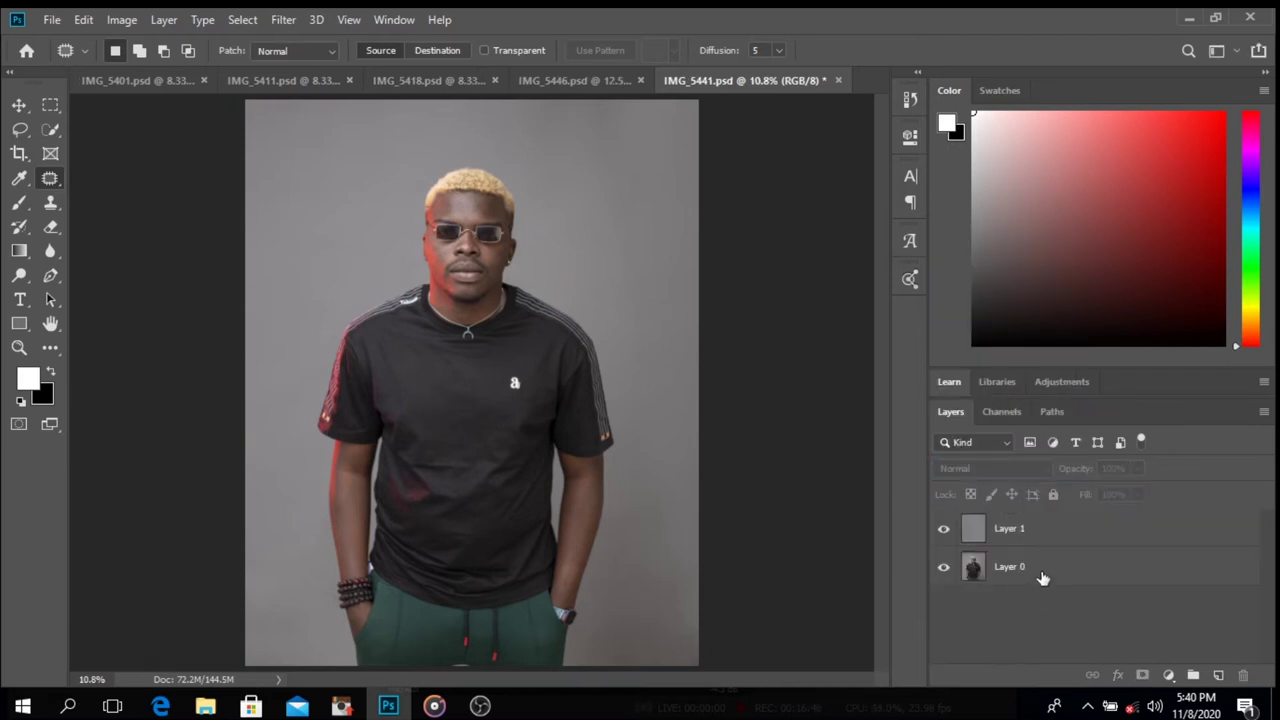
- Rename the bottom layer as Low Frequency and the Linear Light layer above it as High Frequency
{"action": "left_click", "coordinate": [1044, 577]}
{"action": "double_click", "coordinate": [1023, 565]}
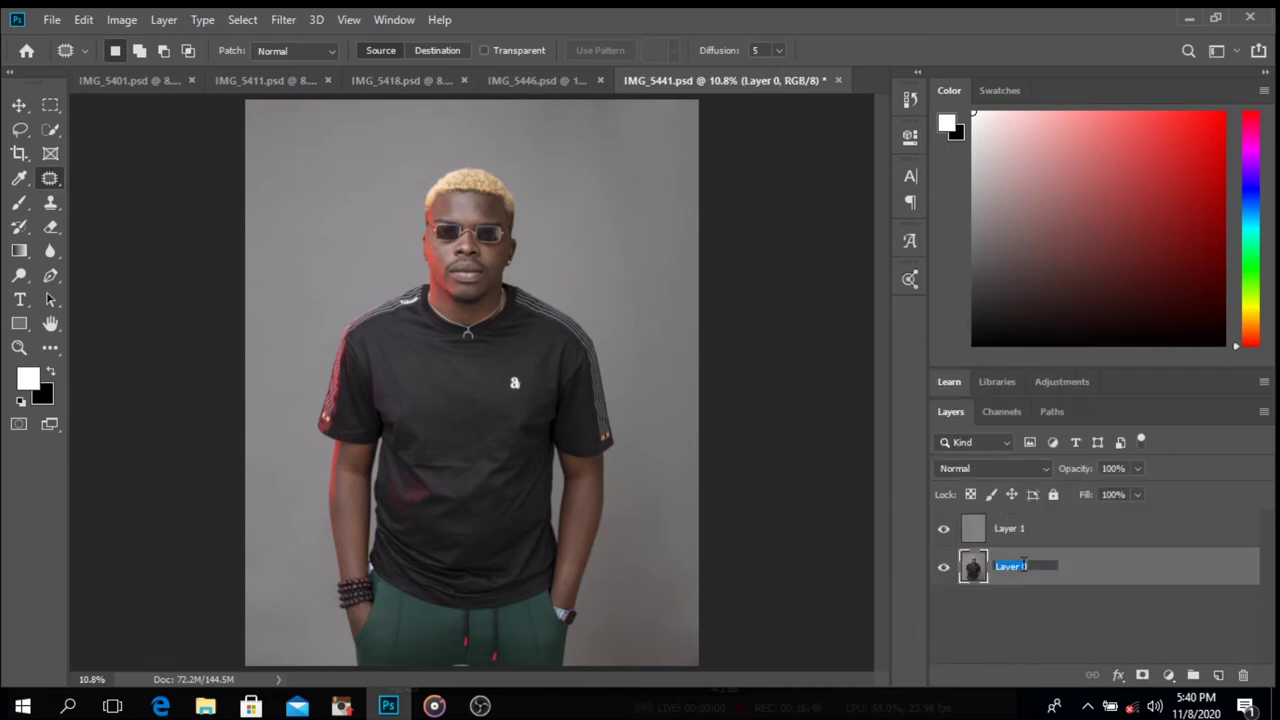
{"action": "type", "text": "Lowfrequency"}
{"action": "double_click", "coordinate": [1010, 528]}
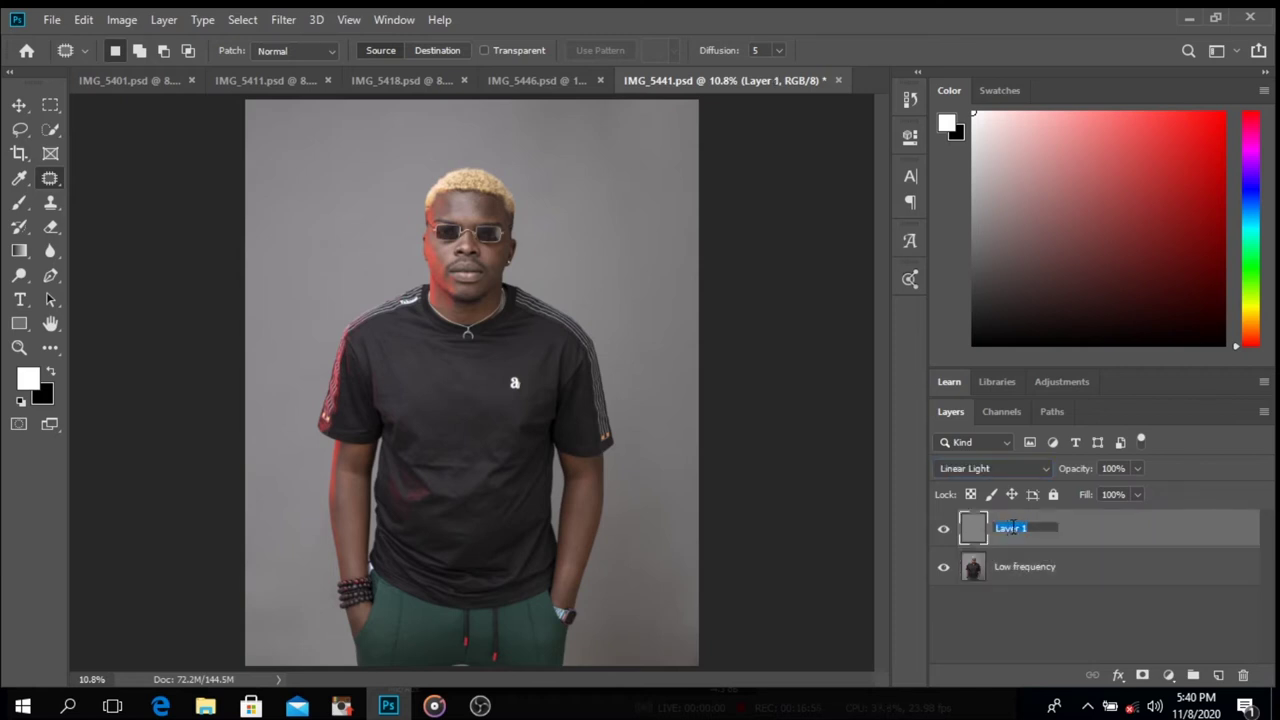
{"action": "type", "text": "High Frequency"}
{"action": "left_click", "coordinate": [1044, 568]}
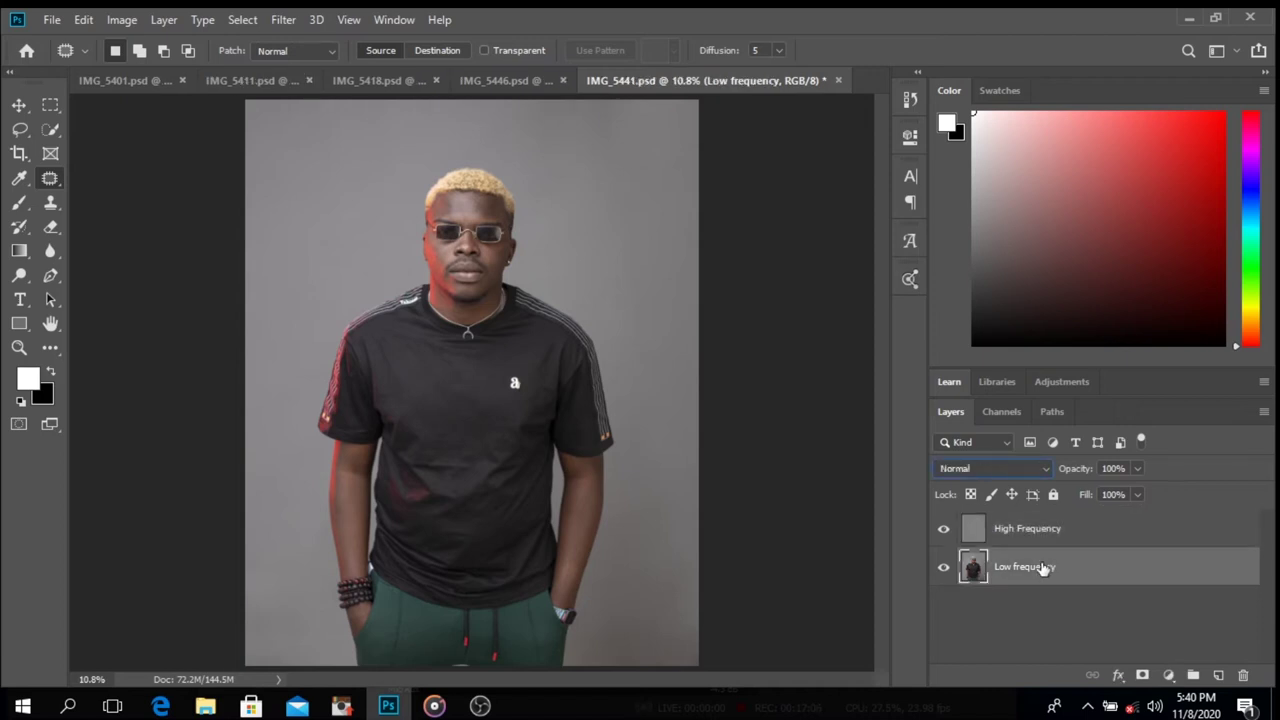
{"action": "double_click", "coordinate": [1021, 568]}
{"action": "type", "text": "F"}
- Group the High Frequency and Low Frequency layers together and name the group Frequency
{"action": "left_click", "coordinate": [1093, 537]}
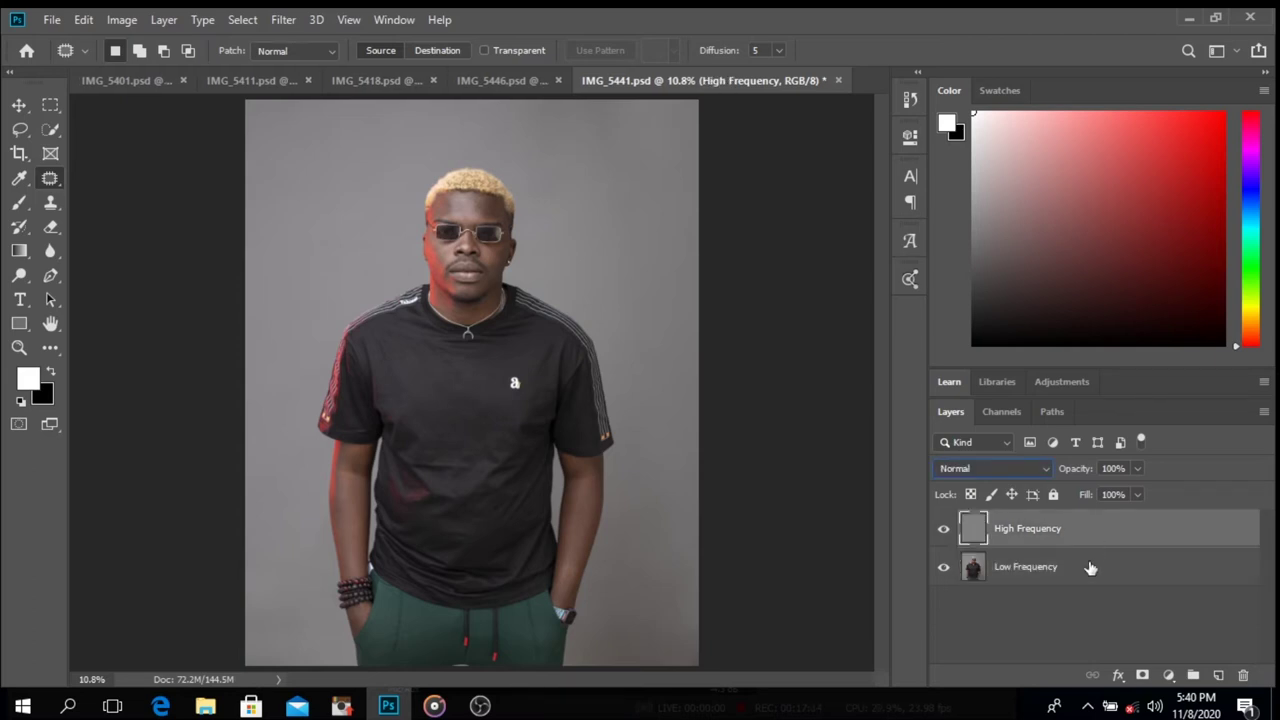
{"action": "left_click", "coordinate": [1090, 567]}
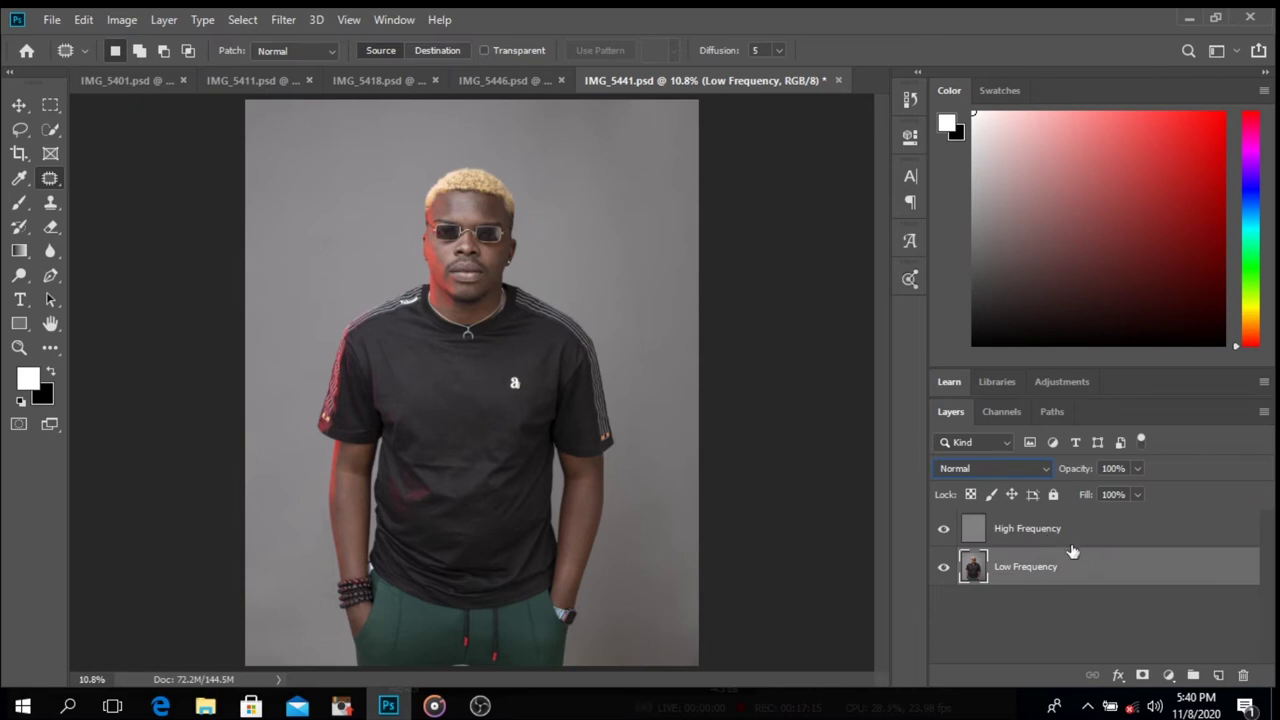
{"action": "left_click", "coordinate": [1080, 545], "text": "shift"}
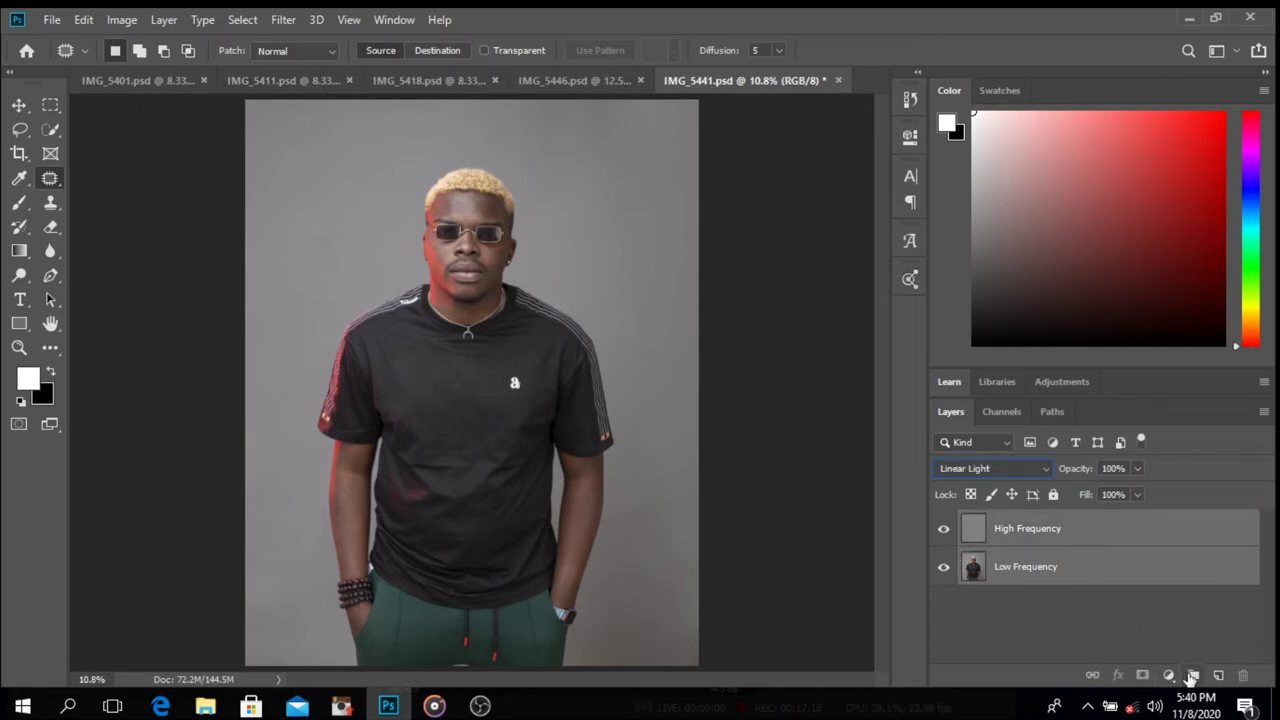
{"action": "left_click", "coordinate": [1192, 676]}
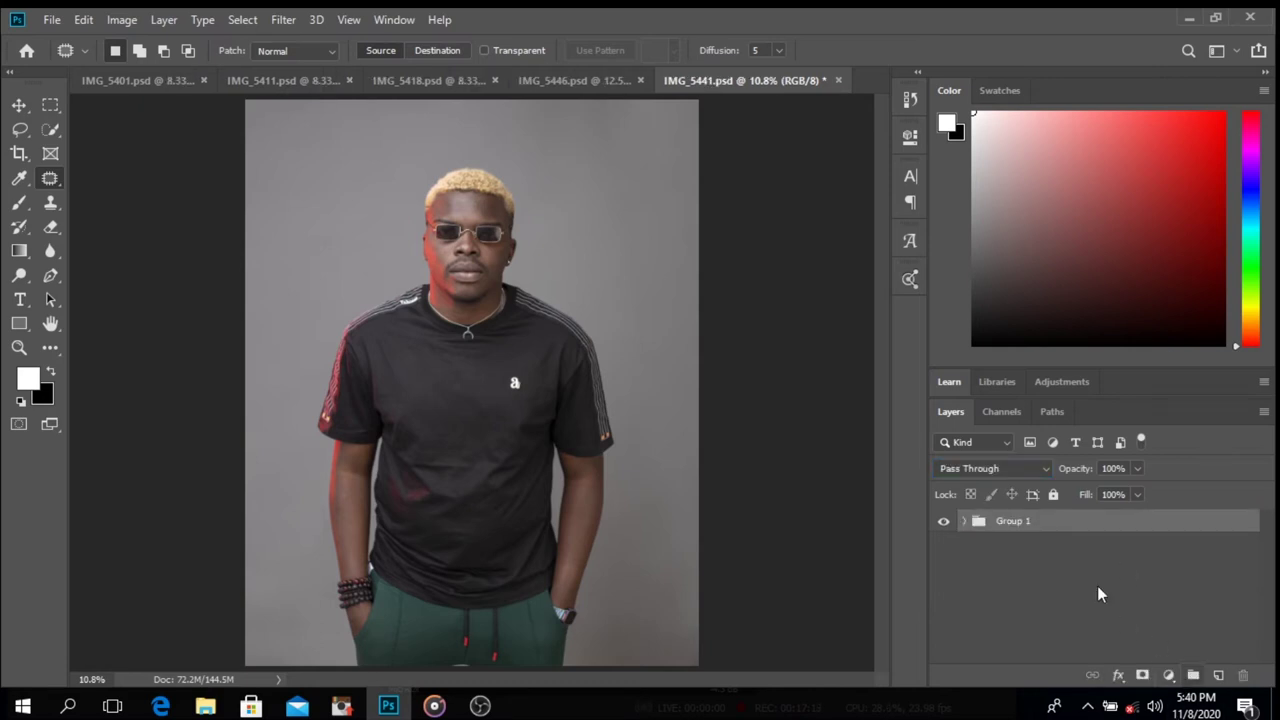
{"action": "double_click", "coordinate": [1007, 525]}
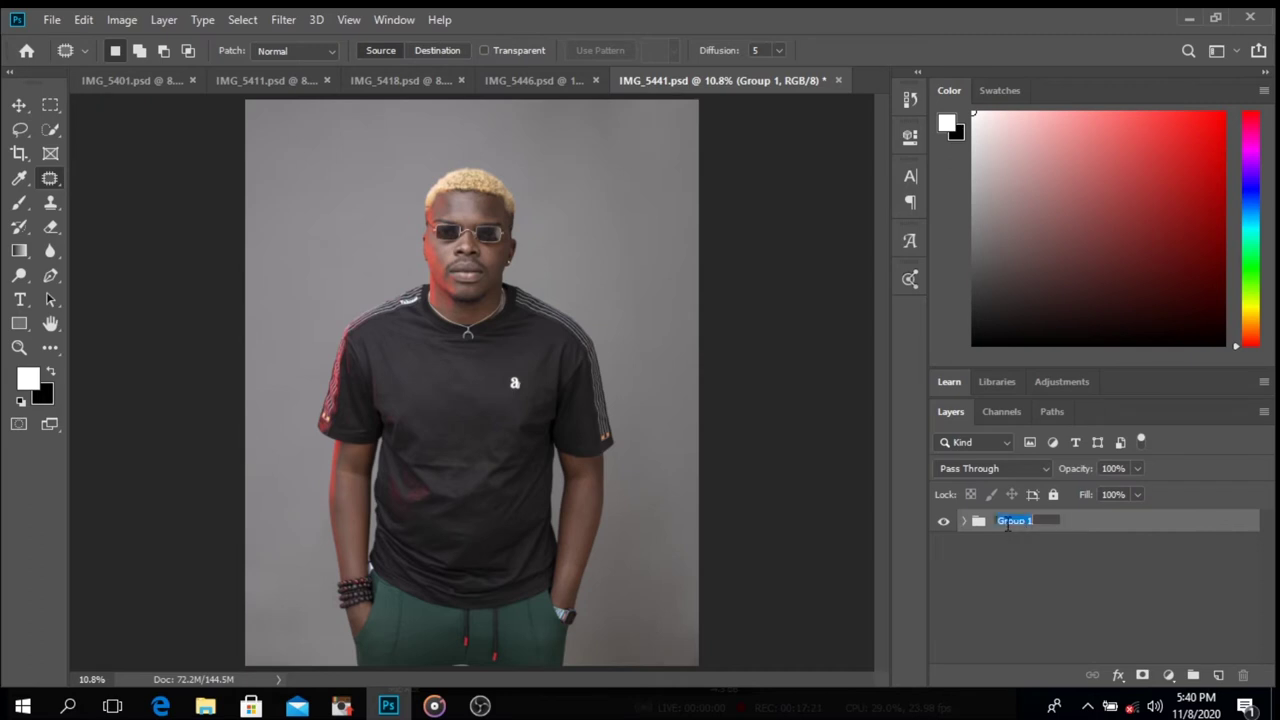
{"action": "type", "text": "Frequency"}
{"action": "key", "text": "Return"}
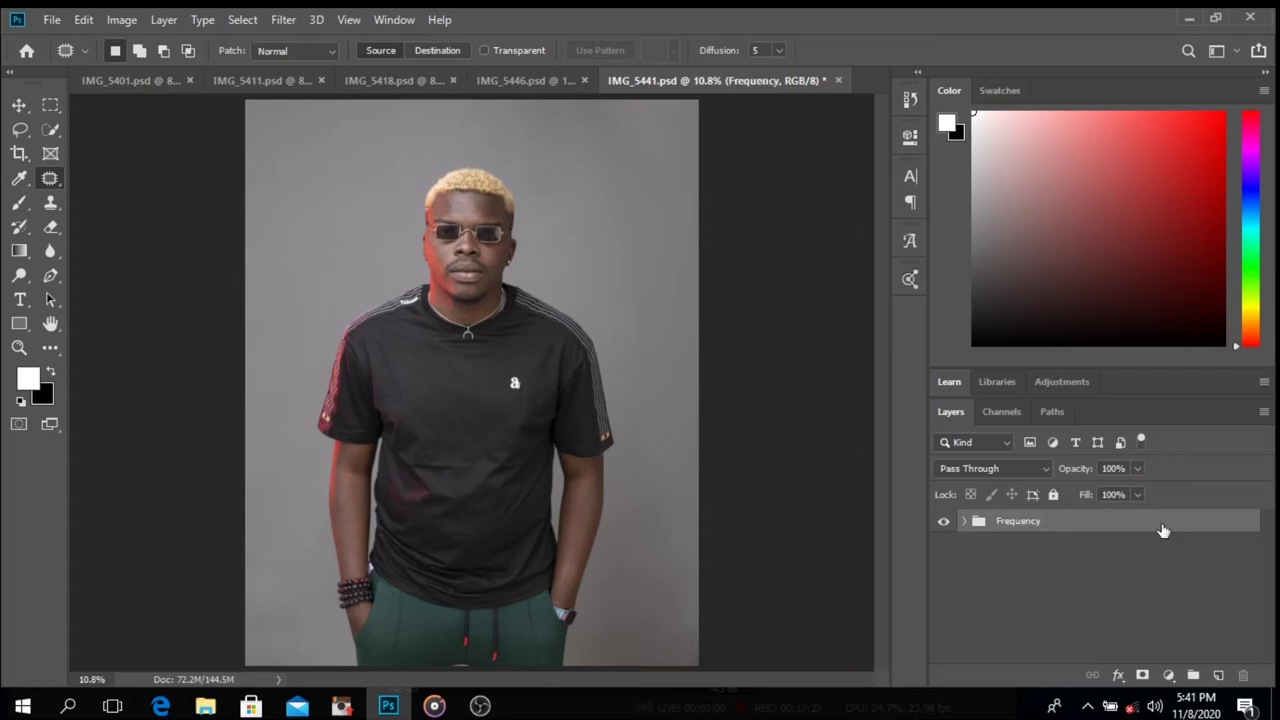
- Select the Low Frequency layer inside the Frequency group and patch uneven skin on the lower central forehead above the brows
{"action": "left_click", "coordinate": [964, 522]}
{"action": "left_click", "coordinate": [1037, 587]}
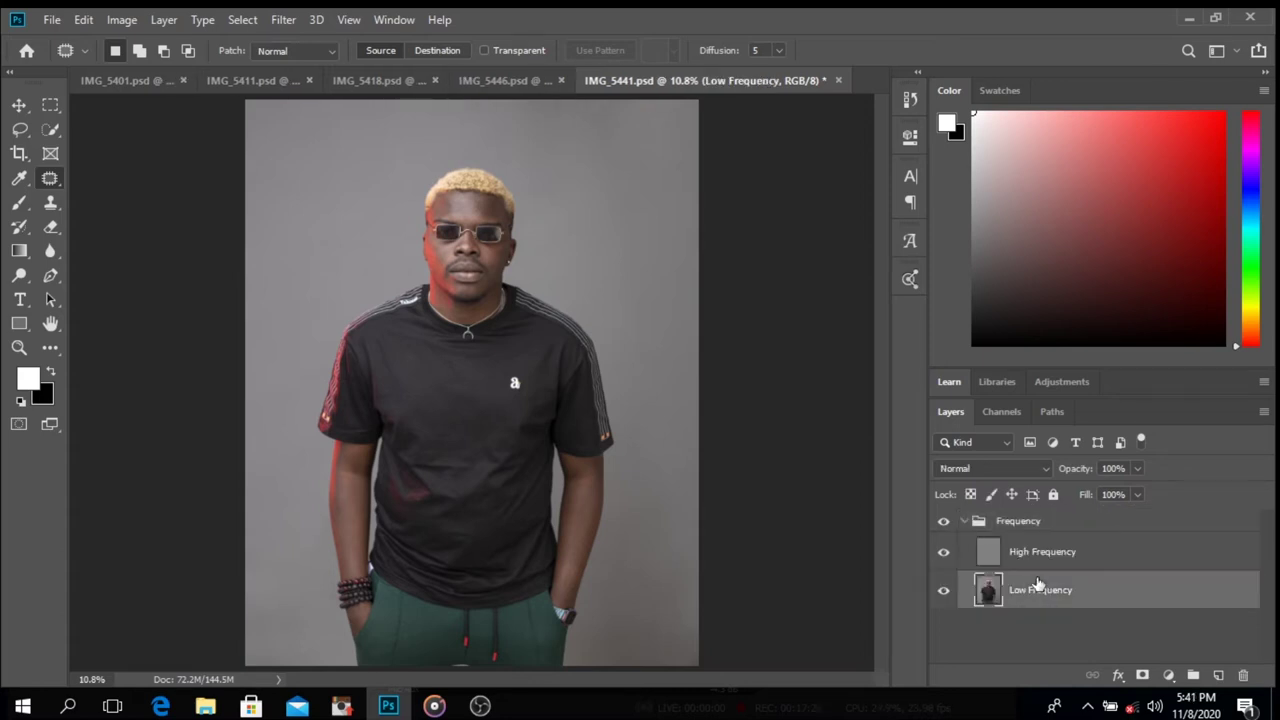
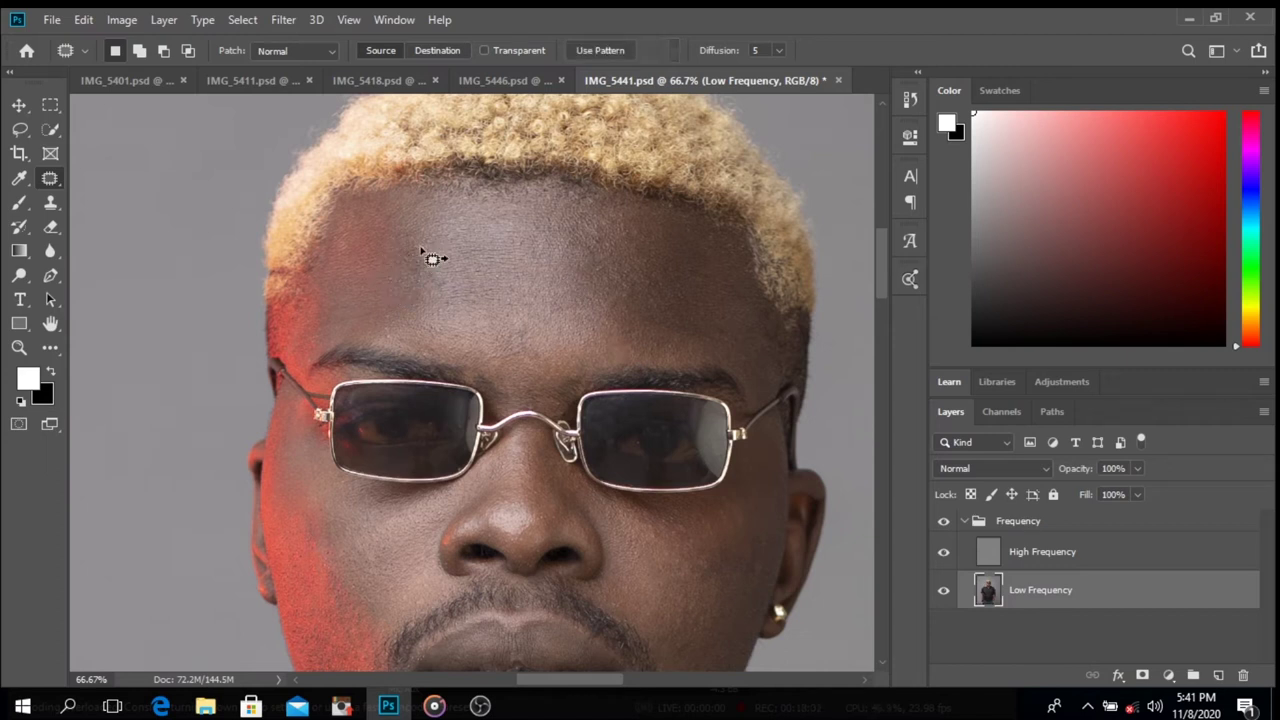
{"action": "left_click", "coordinate": [460, 315]}
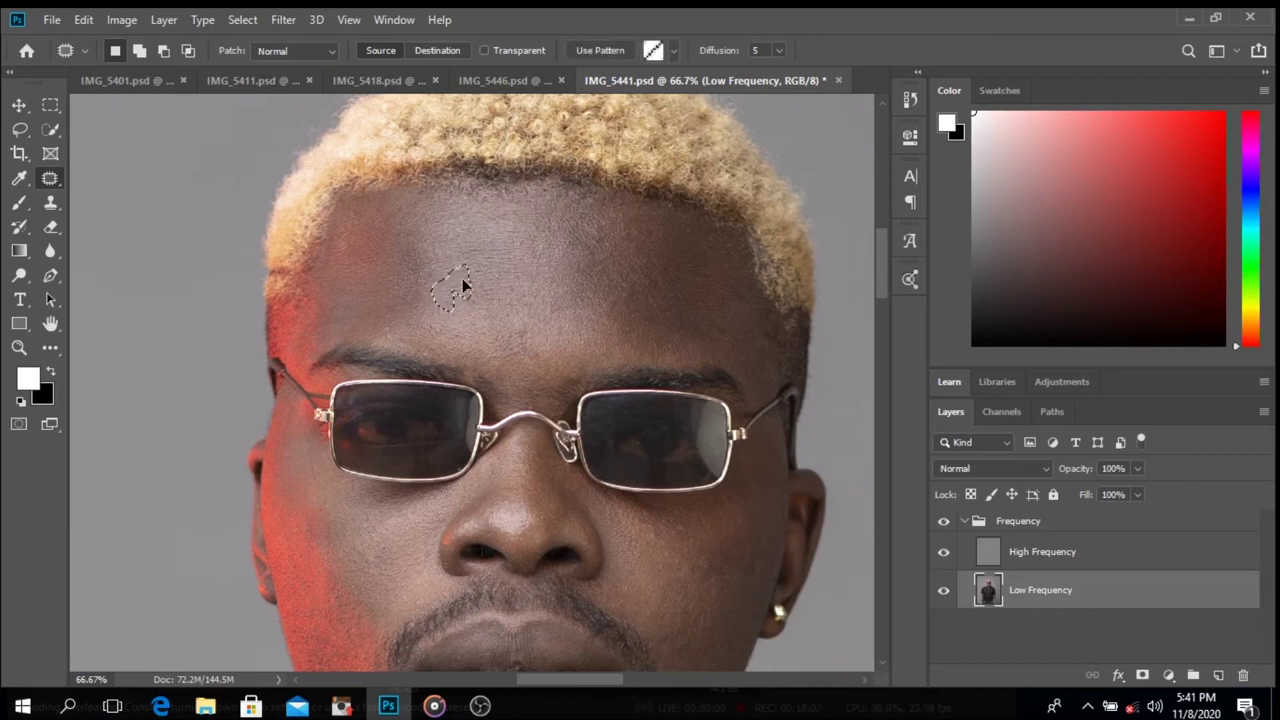
{"action": "left_click", "coordinate": [522, 344]}
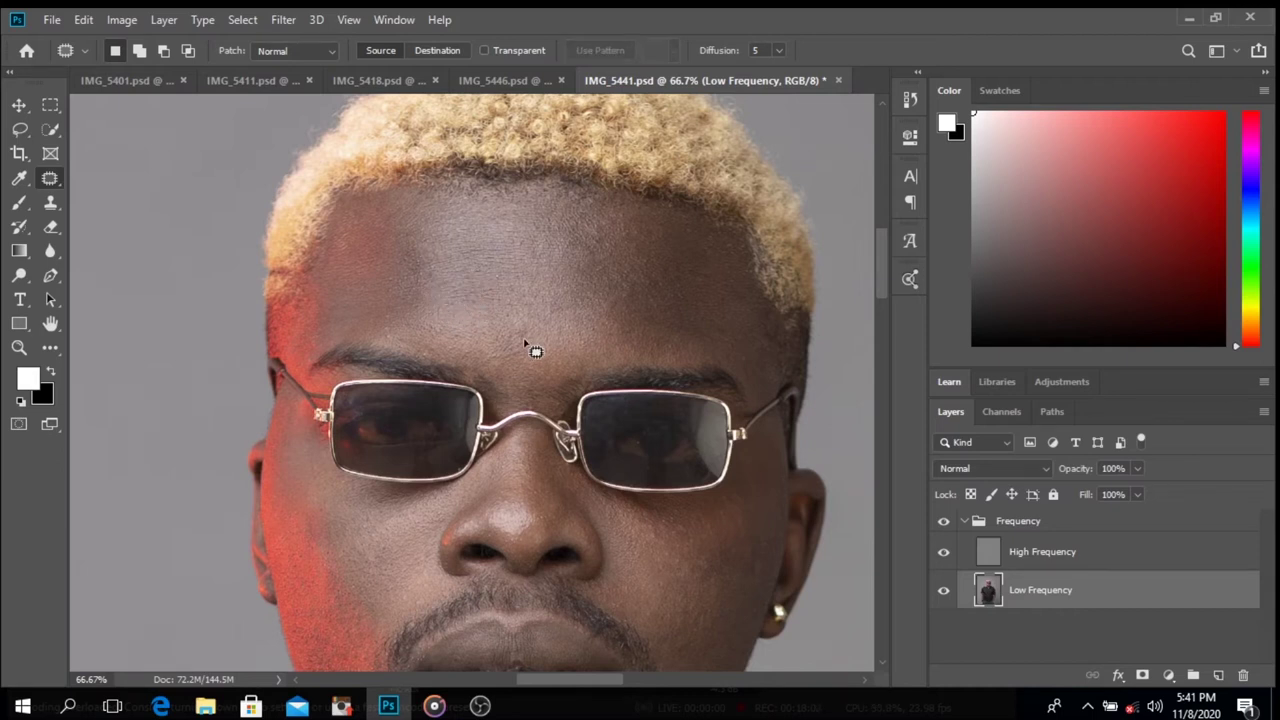
{"action": "mouse_move", "coordinate": [521, 331]}
{"action": "left_mouse_down"}
{"action": "mouse_move", "coordinate": [546, 340]}
{"action": "mouse_move", "coordinate": [544, 362]}
{"action": "mouse_move", "coordinate": [530, 356]}
{"action": "left_mouse_up"}
{"action": "mouse_move", "coordinate": [533, 352]}
{"action": "left_mouse_down"}
{"action": "mouse_move", "coordinate": [494, 347]}
{"action": "mouse_move", "coordinate": [510, 336]}
{"action": "mouse_move", "coordinate": [518, 371]}
{"action": "left_mouse_up"}
{"action": "key", "text": "ctrl+d"}
{"action": "mouse_move", "coordinate": [505, 353]}
{"action": "left_mouse_down"}
{"action": "mouse_move", "coordinate": [491, 347]}
{"action": "mouse_move", "coordinate": [483, 368]}
{"action": "mouse_move", "coordinate": [464, 347]}
{"action": "left_mouse_up"}
{"action": "key", "text": "ctrl+d"}
- Patch uneven tones on the upper forehead just right of centre on the Low Frequency layer
{"action": "mouse_move", "coordinate": [602, 234]}
{"action": "left_mouse_down"}
{"action": "mouse_move", "coordinate": [598, 250]}
{"action": "mouse_move", "coordinate": [606, 236]}
{"action": "mouse_move", "coordinate": [614, 255]}
{"action": "mouse_move", "coordinate": [589, 250]}
{"action": "mouse_move", "coordinate": [604, 244]}
{"action": "left_mouse_up"}
{"action": "key", "text": "ctrl+d"}
{"action": "mouse_move", "coordinate": [602, 252]}
{"action": "left_mouse_down"}
{"action": "mouse_move", "coordinate": [616, 254]}
{"action": "mouse_move", "coordinate": [574, 247]}
{"action": "mouse_move", "coordinate": [575, 268]}
{"action": "left_mouse_up"}
{"action": "key", "text": "ctrl+d"}
{"action": "key", "text": "ctrl+d"}
{"action": "mouse_move", "coordinate": [590, 222]}
{"action": "left_mouse_down"}
{"action": "mouse_move", "coordinate": [557, 231]}
{"action": "mouse_move", "coordinate": [584, 210]}
{"action": "mouse_move", "coordinate": [620, 232]}
{"action": "mouse_move", "coordinate": [586, 208]}
{"action": "mouse_move", "coordinate": [650, 223]}
{"action": "mouse_move", "coordinate": [626, 238]}
{"action": "mouse_move", "coordinate": [622, 224]}
{"action": "mouse_move", "coordinate": [652, 228]}
{"action": "left_mouse_up"}
{"action": "key", "text": "ctrl+d"}
{"action": "left_click", "coordinate": [662, 225]}
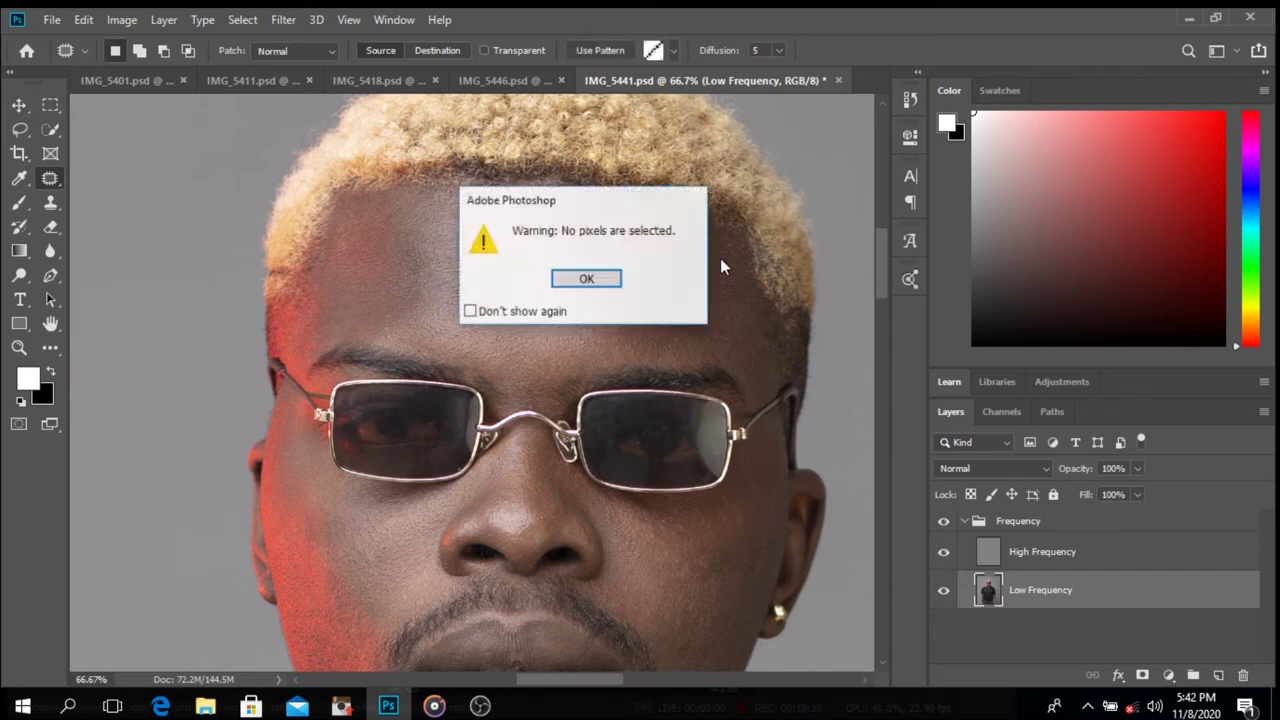
{"action": "left_click", "coordinate": [587, 279]}
- Patch uneven tones on the left side of the forehead near the red-lit hairline
{"action": "mouse_move", "coordinate": [410, 255]}
{"action": "left_mouse_down"}
{"action": "mouse_move", "coordinate": [429, 277]}
{"action": "mouse_move", "coordinate": [420, 297]}
{"action": "mouse_move", "coordinate": [426, 280]}
{"action": "mouse_move", "coordinate": [393, 278]}
{"action": "left_mouse_up"}
{"action": "left_click", "coordinate": [392, 272]}
{"action": "left_click_drag", "start_coordinate": [362, 236], "coordinate": [344, 256]}
{"action": "left_click", "coordinate": [366, 266]}
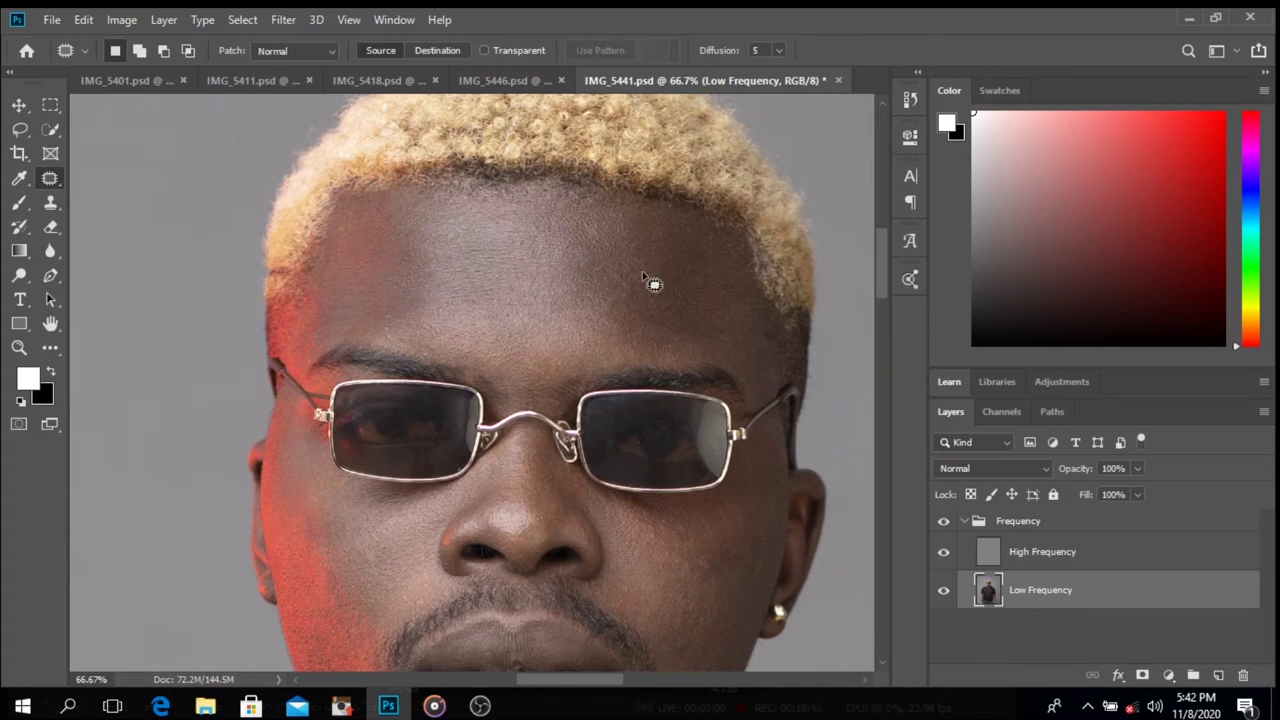
- Patch uneven skin across the middle of the forehead, from the right-hand side towards the centre
{"action": "scroll", "coordinate": [645, 312], "scroll_direction": "down", "scroll_amount": 1}
{"action": "mouse_move", "coordinate": [637, 271]}
{"action": "left_mouse_down"}
{"action": "mouse_move", "coordinate": [617, 267]}
{"action": "mouse_move", "coordinate": [626, 254]}
{"action": "mouse_move", "coordinate": [600, 272]}
{"action": "mouse_move", "coordinate": [614, 298]}
{"action": "mouse_move", "coordinate": [616, 280]}
{"action": "left_mouse_up"}
{"action": "left_click", "coordinate": [642, 287]}
{"action": "left_click", "coordinate": [620, 286]}
{"action": "left_click_drag", "start_coordinate": [610, 284], "coordinate": [594, 279]}
{"action": "left_click", "coordinate": [602, 297]}
{"action": "mouse_move", "coordinate": [537, 248]}
{"action": "left_mouse_down"}
{"action": "mouse_move", "coordinate": [534, 229]}
{"action": "mouse_move", "coordinate": [532, 258]}
{"action": "left_mouse_up"}
{"action": "left_click", "coordinate": [540, 293]}
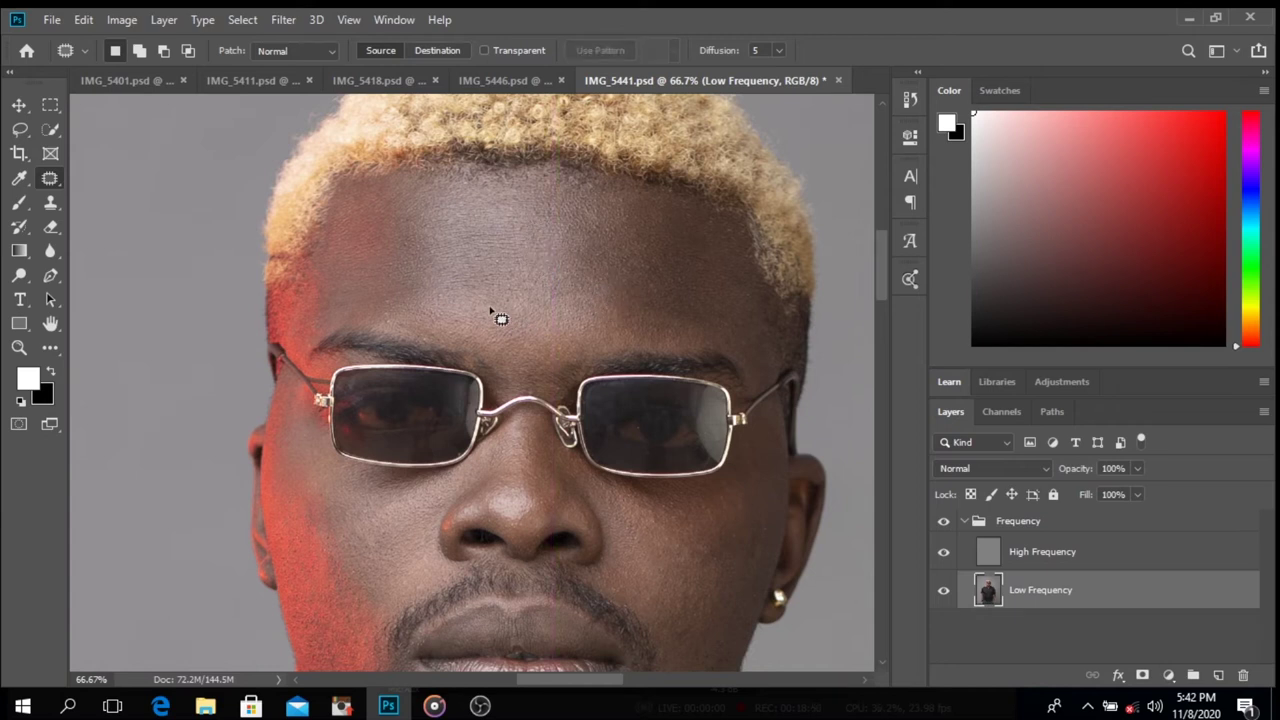
- Patch the skin above the inner brows and along the left-hand eyebrow on the Low Frequency layer
{"action": "left_click_drag", "start_coordinate": [481, 311], "coordinate": [487, 311]}
{"action": "left_click_drag", "start_coordinate": [487, 311], "coordinate": [508, 314]}
{"action": "left_click", "coordinate": [430, 322]}
{"action": "mouse_move", "coordinate": [397, 313]}
{"action": "left_mouse_down"}
{"action": "mouse_move", "coordinate": [390, 333]}
{"action": "mouse_move", "coordinate": [396, 312]}
{"action": "left_mouse_up"}
{"action": "mouse_move", "coordinate": [390, 316]}
{"action": "left_mouse_down"}
{"action": "mouse_move", "coordinate": [407, 324]}
{"action": "mouse_move", "coordinate": [386, 312]}
{"action": "left_mouse_up"}
{"action": "left_click", "coordinate": [404, 324]}
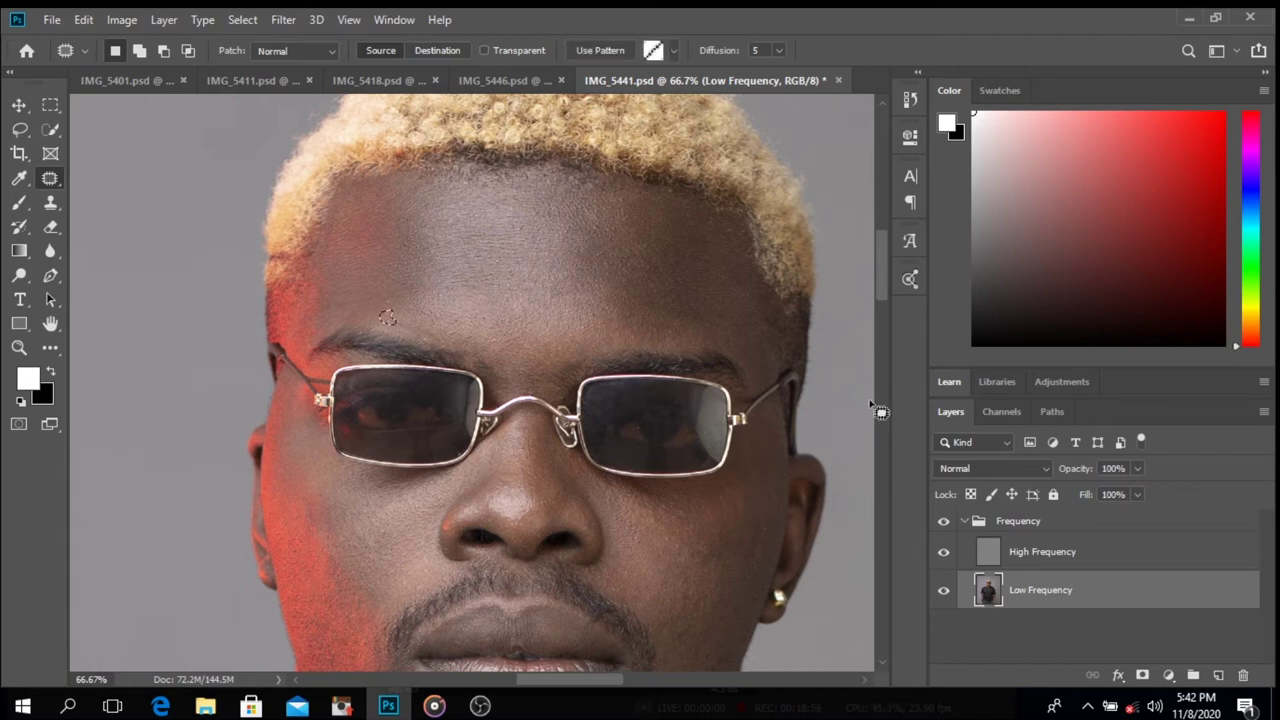
- Retouch the skin above the left-hand eyebrow on High Frequency, and patch that side of the forehead on Low Frequency
{"action": "left_click", "coordinate": [989, 551]}
{"action": "left_click", "coordinate": [408, 327]}
{"action": "left_click", "coordinate": [1040, 587]}
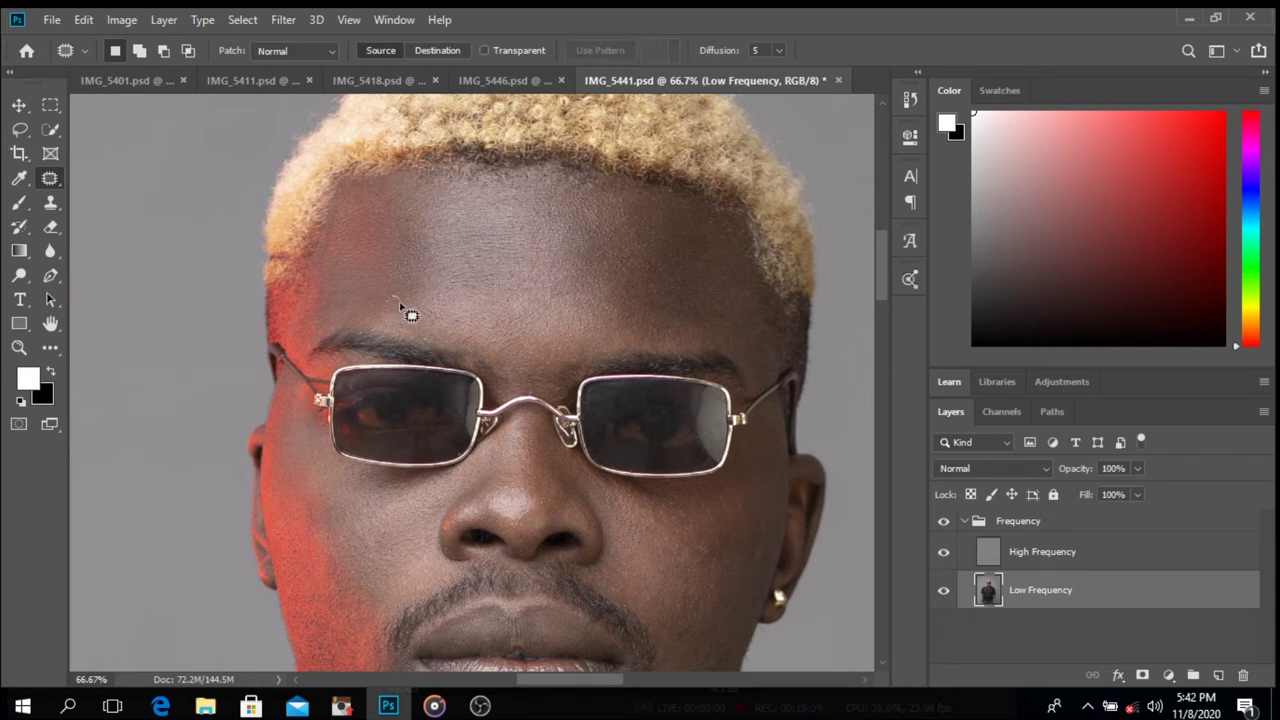
{"action": "left_click_drag", "start_coordinate": [382, 300], "coordinate": [380, 298]}
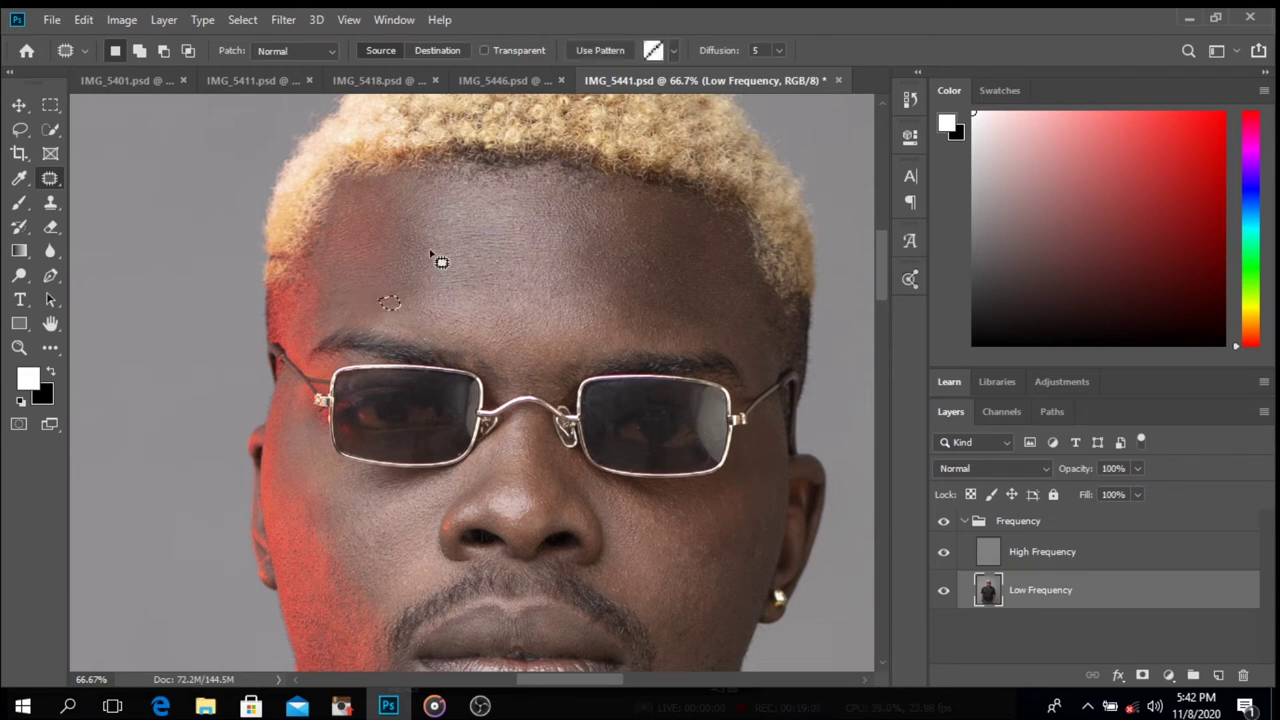
{"action": "left_click_drag", "start_coordinate": [409, 252], "coordinate": [396, 242]}
- Patch uneven tones on the right-hand side of the forehead on the Low Frequency layer
{"action": "mouse_move", "coordinate": [666, 296]}
{"action": "left_mouse_down"}
{"action": "mouse_move", "coordinate": [649, 294]}
{"action": "mouse_move", "coordinate": [675, 313]}
{"action": "mouse_move", "coordinate": [666, 275]}
{"action": "mouse_move", "coordinate": [646, 284]}
{"action": "mouse_move", "coordinate": [677, 291]}
{"action": "left_mouse_up"}
{"action": "left_click", "coordinate": [670, 296]}
{"action": "left_click", "coordinate": [1045, 550]}
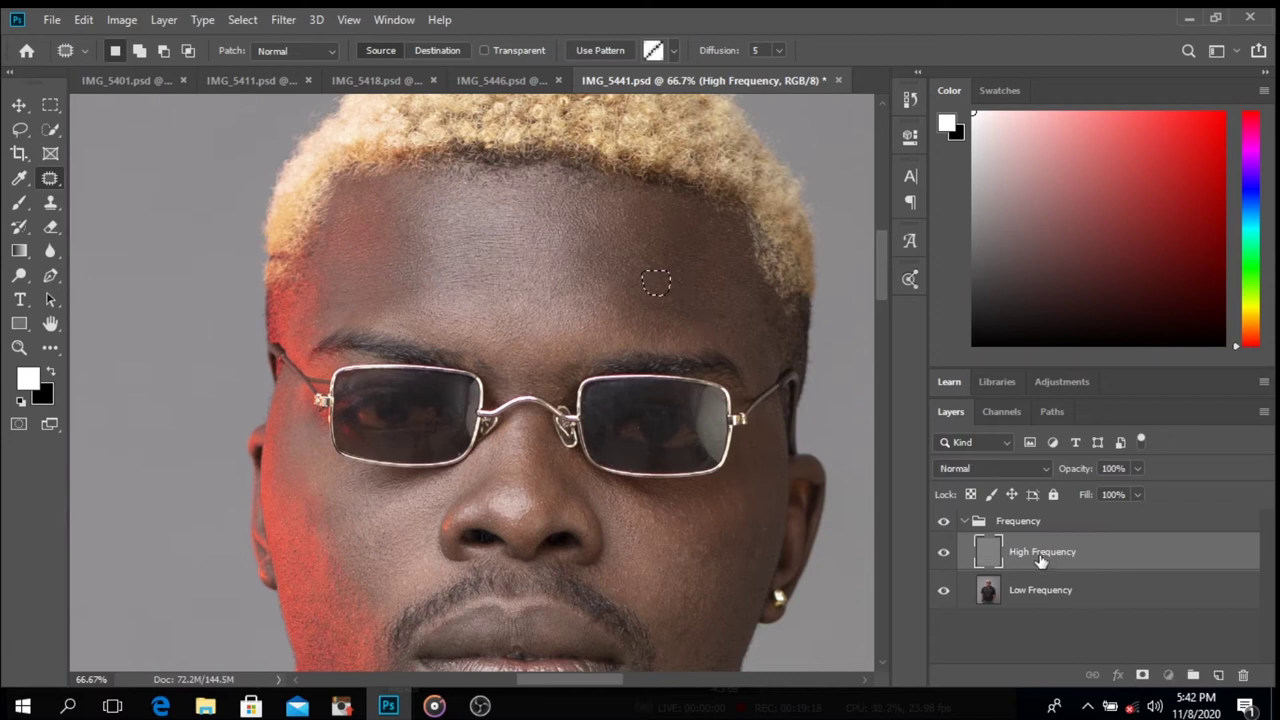
{"action": "left_click", "coordinate": [1045, 588]}
{"action": "left_click_drag", "start_coordinate": [690, 288], "coordinate": [672, 278]}
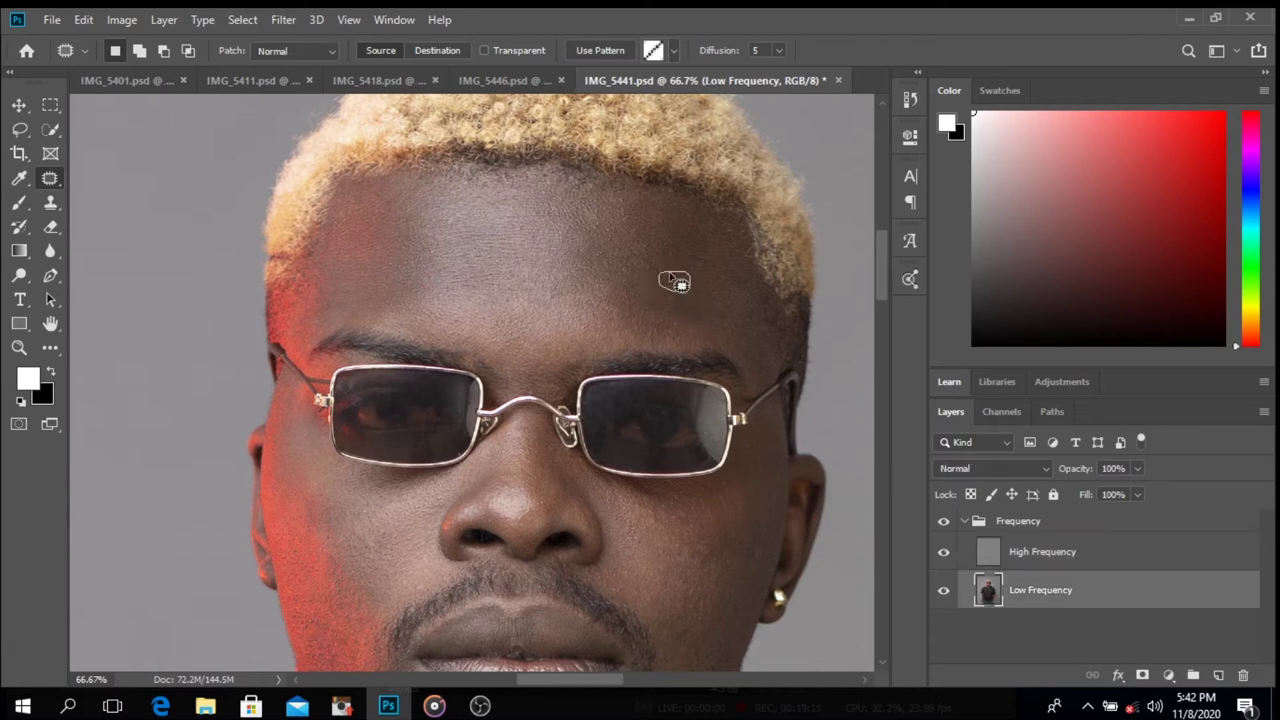
- Patch the texture of the right-hand forehead on High Frequency, reselect Low Frequency and clear the selection
{"action": "left_click", "coordinate": [1042, 551]}
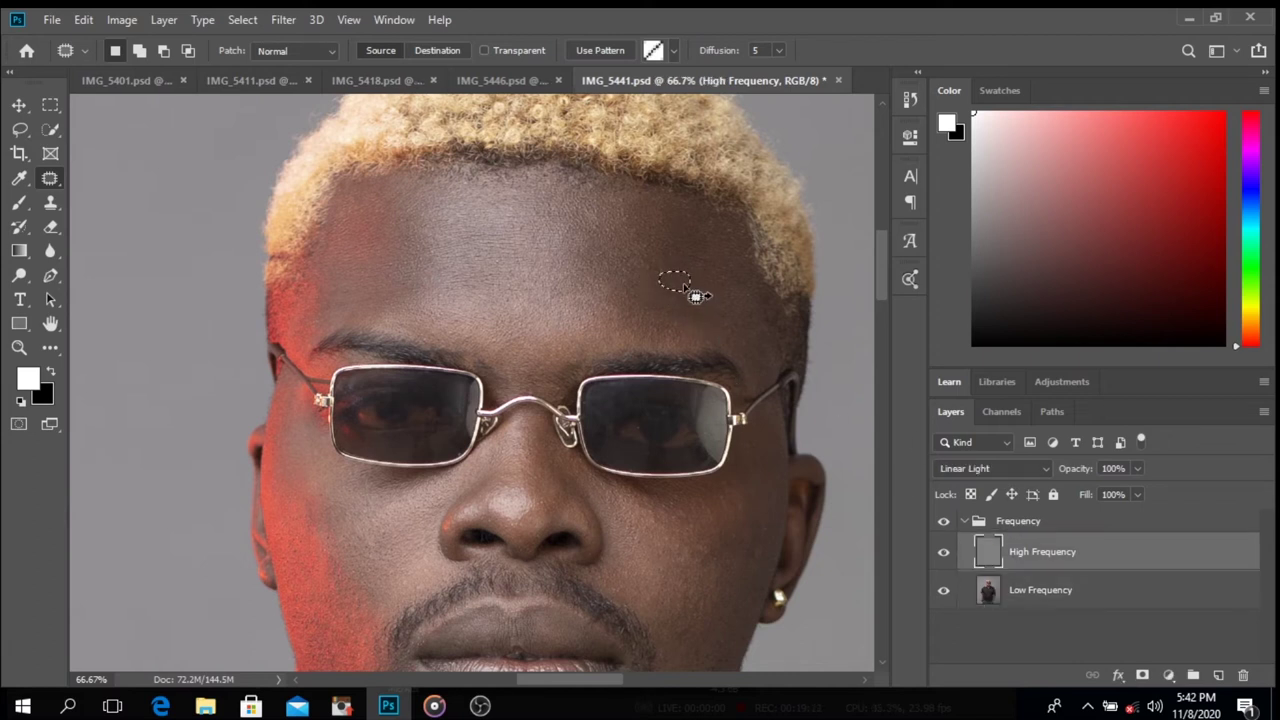
{"action": "mouse_move", "coordinate": [697, 298]}
{"action": "left_mouse_down"}
{"action": "mouse_move", "coordinate": [617, 258]}
{"action": "mouse_move", "coordinate": [657, 266]}
{"action": "mouse_move", "coordinate": [676, 250]}
{"action": "mouse_move", "coordinate": [709, 268]}
{"action": "mouse_move", "coordinate": [702, 258]}
{"action": "mouse_move", "coordinate": [690, 274]}
{"action": "left_mouse_up"}
{"action": "left_click", "coordinate": [1030, 598]}
{"action": "key", "text": "ctrl+d"}
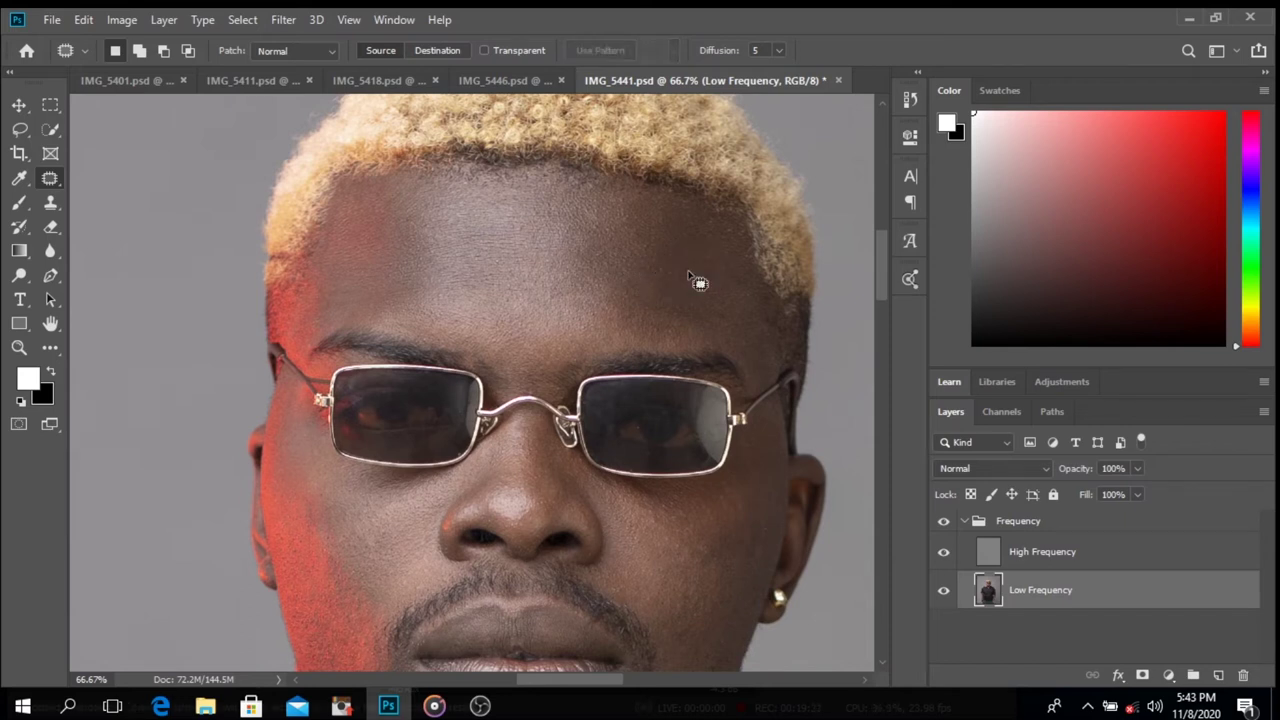
- Patch the upper central forehead and the area between the eyebrows on the Low Frequency layer
{"action": "mouse_move", "coordinate": [597, 242]}
{"action": "left_mouse_down"}
{"action": "mouse_move", "coordinate": [591, 263]}
{"action": "mouse_move", "coordinate": [589, 243]}
{"action": "mouse_move", "coordinate": [572, 266]}
{"action": "left_mouse_up"}
{"action": "key", "text": "ctrl+d"}
{"action": "scroll", "coordinate": [611, 272], "scroll_direction": "down", "scroll_amount": 1}
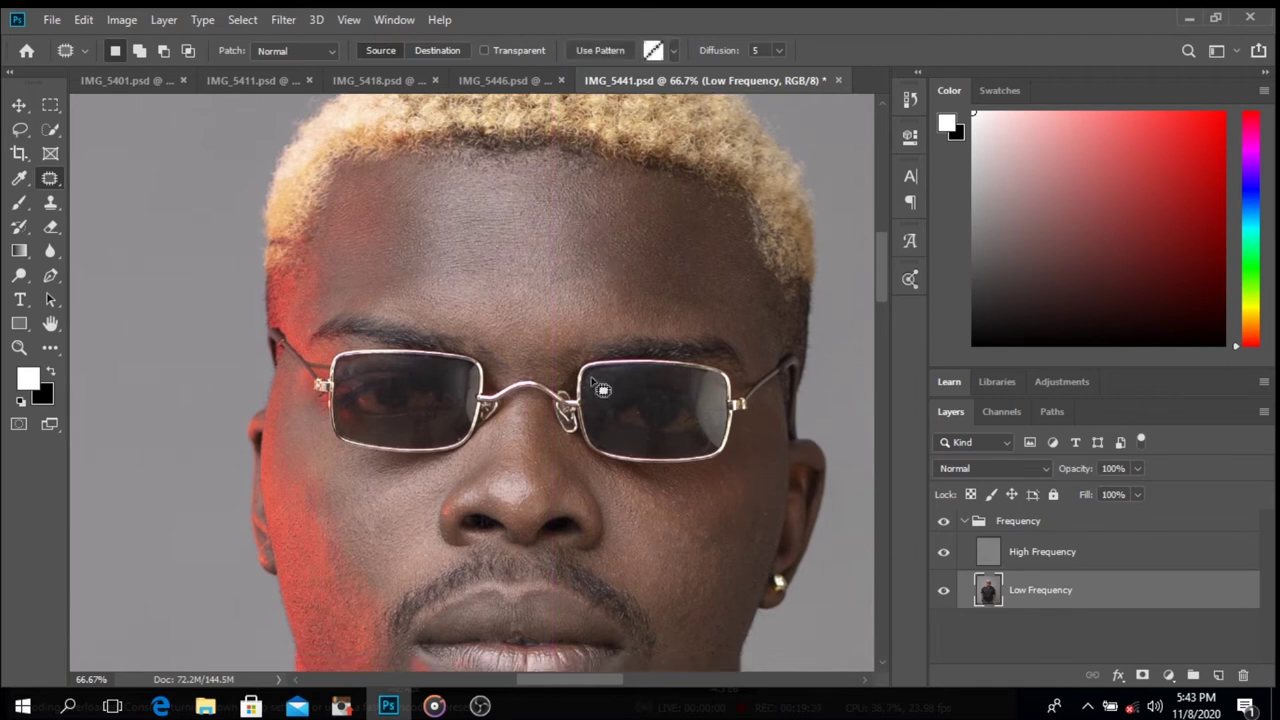
{"action": "mouse_move", "coordinate": [519, 364]}
{"action": "left_mouse_down"}
{"action": "mouse_move", "coordinate": [520, 191]}
{"action": "mouse_move", "coordinate": [491, 197]}
{"action": "mouse_move", "coordinate": [501, 193]}
{"action": "left_mouse_up"}
{"action": "key", "text": "ctrl+d"}
{"action": "scroll", "coordinate": [526, 229], "scroll_direction": "down", "scroll_amount": 3}
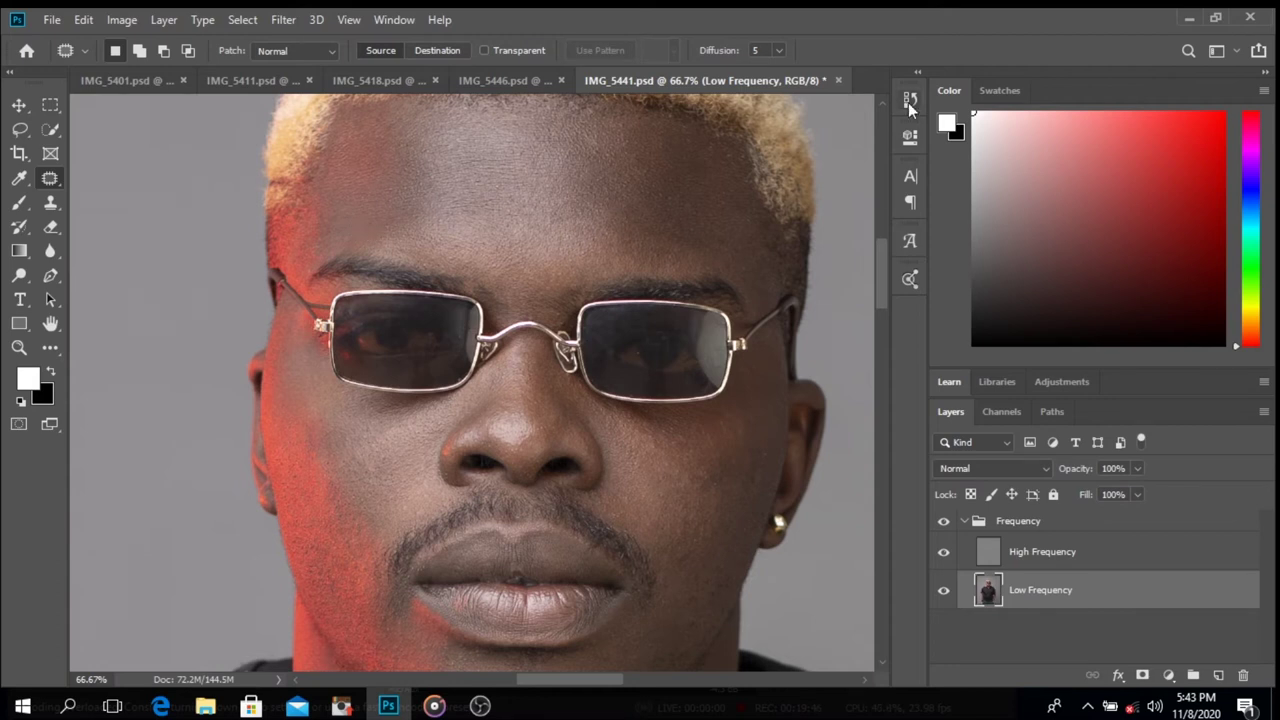
- Go back to the opening IMG_5441.psd state in History and examine the unretouched face
{"action": "scroll", "coordinate": [880, 227], "scroll_direction": "up", "scroll_amount": 5}
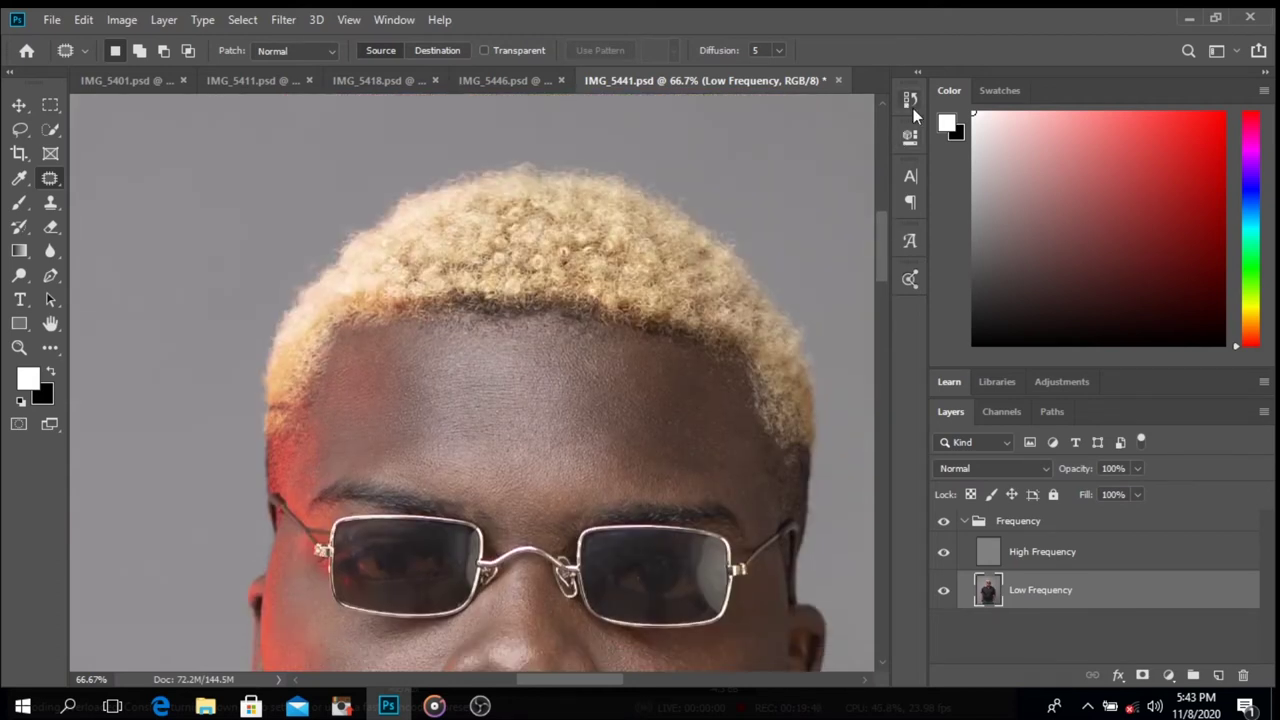
{"action": "left_click", "coordinate": [912, 104]}
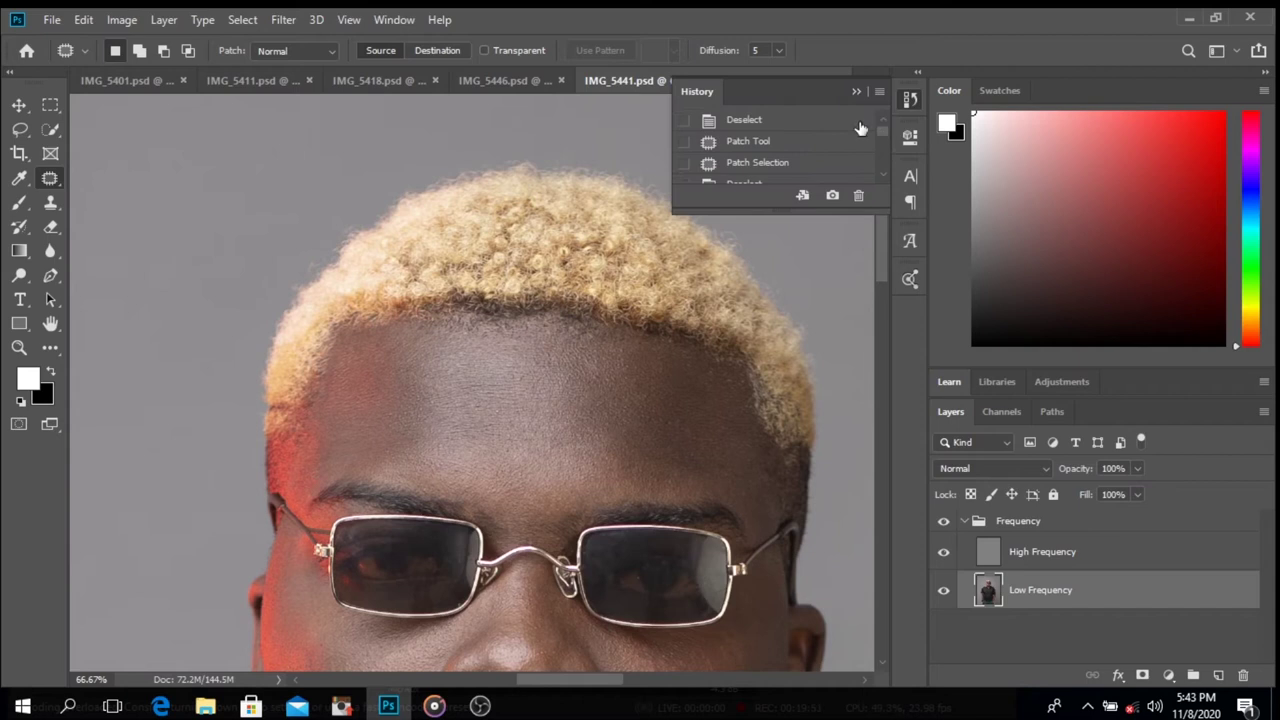
{"action": "scroll", "coordinate": [870, 125], "scroll_direction": "down", "scroll_amount": 1}
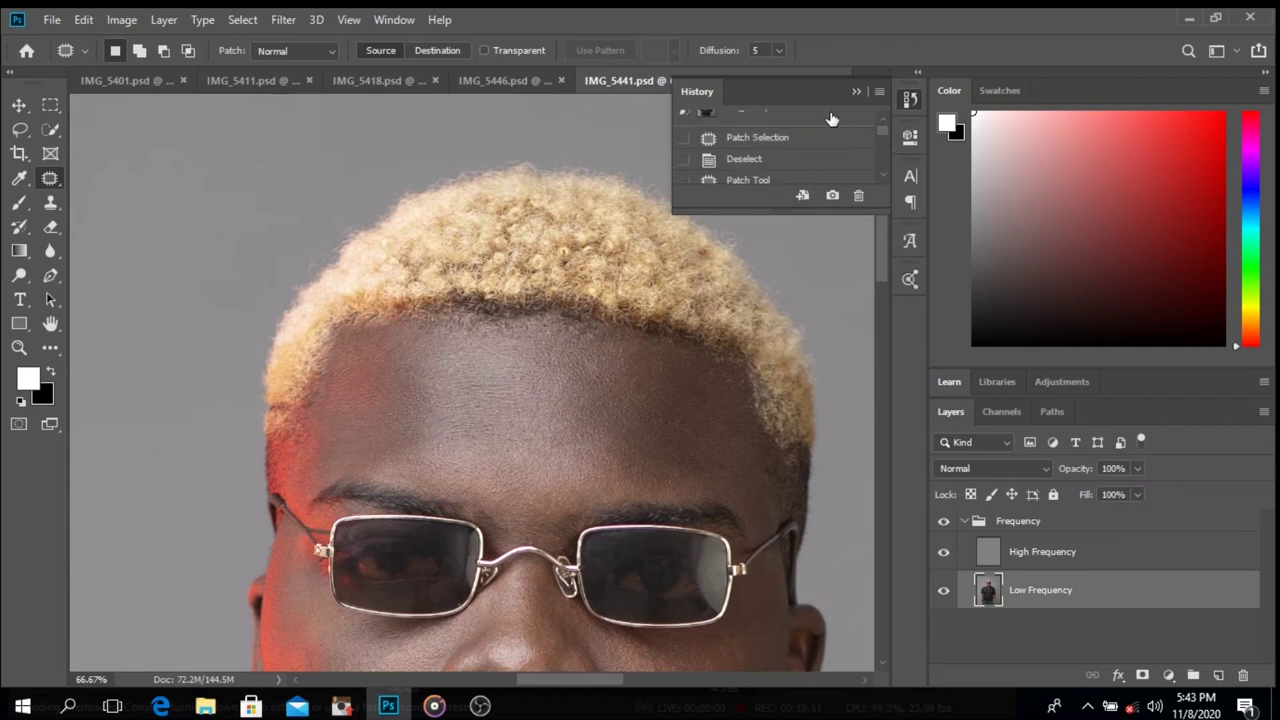
{"action": "scroll", "coordinate": [835, 122], "scroll_direction": "up", "scroll_amount": 1}
{"action": "left_click", "coordinate": [790, 127]}
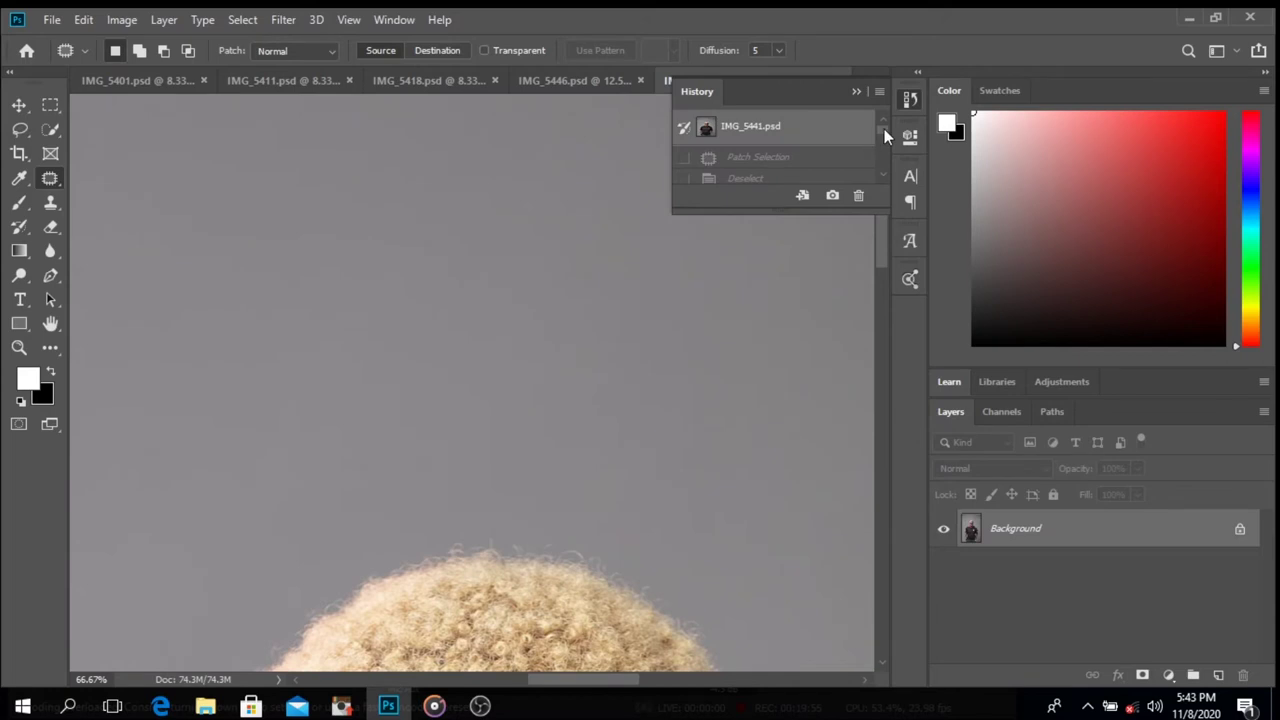
{"action": "left_click_drag", "start_coordinate": [884, 129], "coordinate": [885, 165]}
{"action": "left_click_drag", "start_coordinate": [885, 232], "coordinate": [884, 289]}
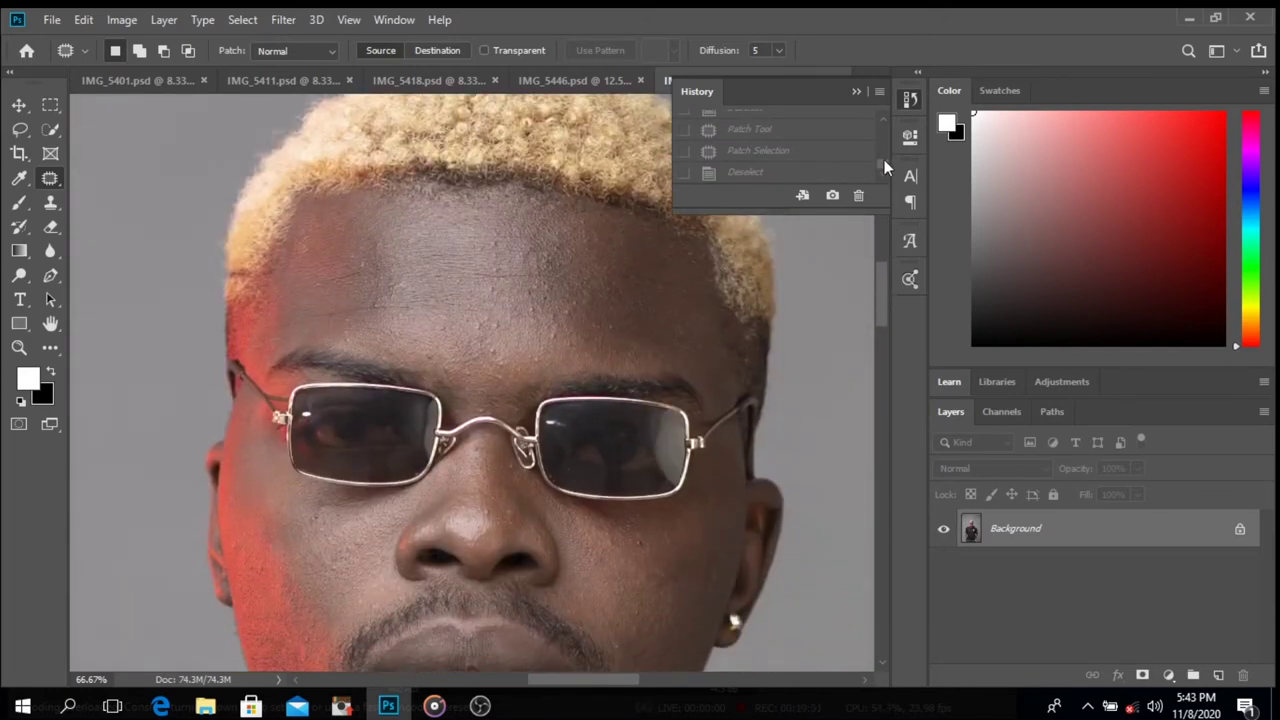
{"action": "left_click_drag", "start_coordinate": [884, 159], "coordinate": [880, 119]}
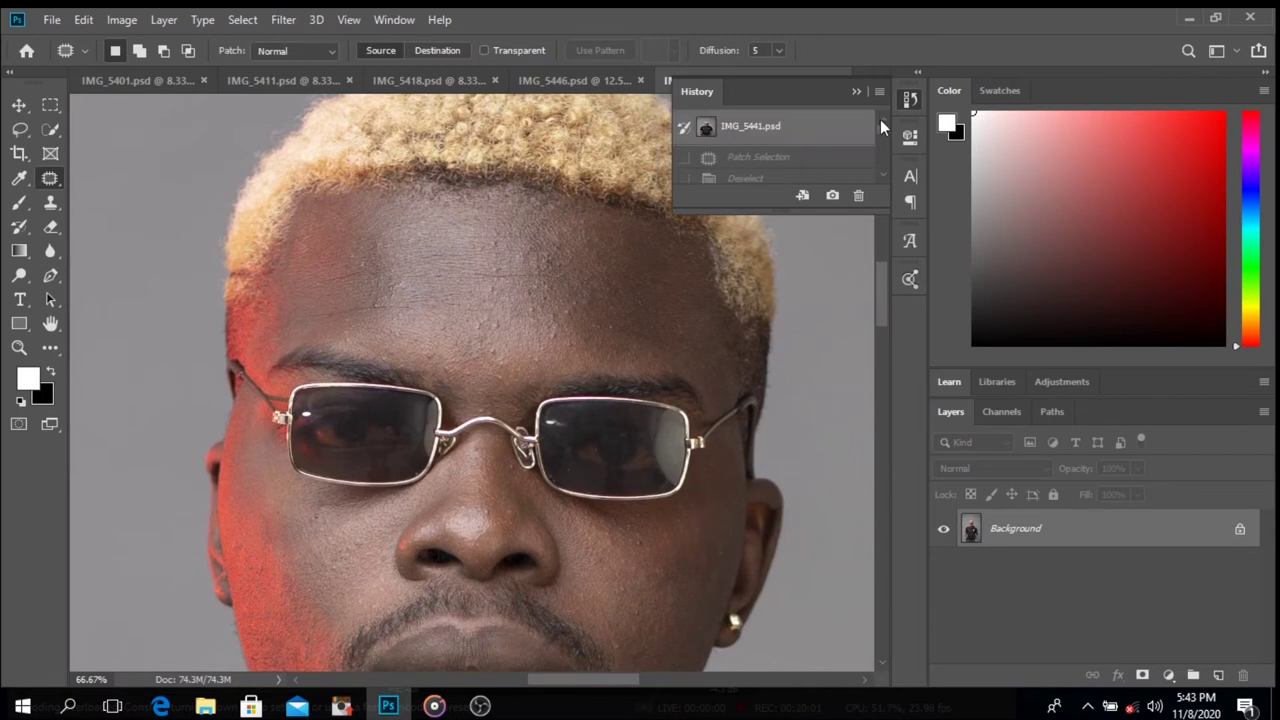
- Return to the latest Deselect state in History and examine the retouched face for comparison
{"action": "scroll", "coordinate": [815, 162], "scroll_direction": "down", "scroll_amount": 3}
{"action": "scroll", "coordinate": [817, 160], "scroll_direction": "up", "scroll_amount": 1}
{"action": "left_click", "coordinate": [805, 174]}
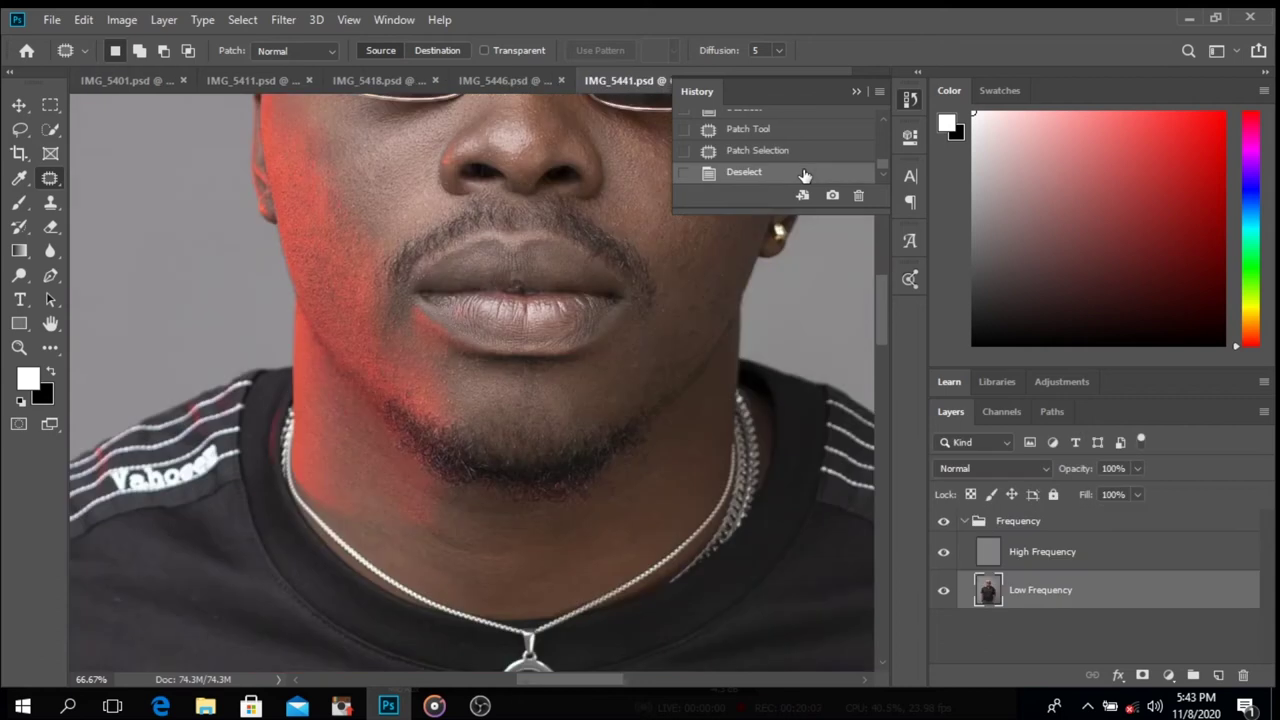
{"action": "scroll", "coordinate": [705, 250], "scroll_direction": "up", "scroll_amount": 3}
{"action": "scroll", "coordinate": [705, 258], "scroll_direction": "up", "scroll_amount": 3}
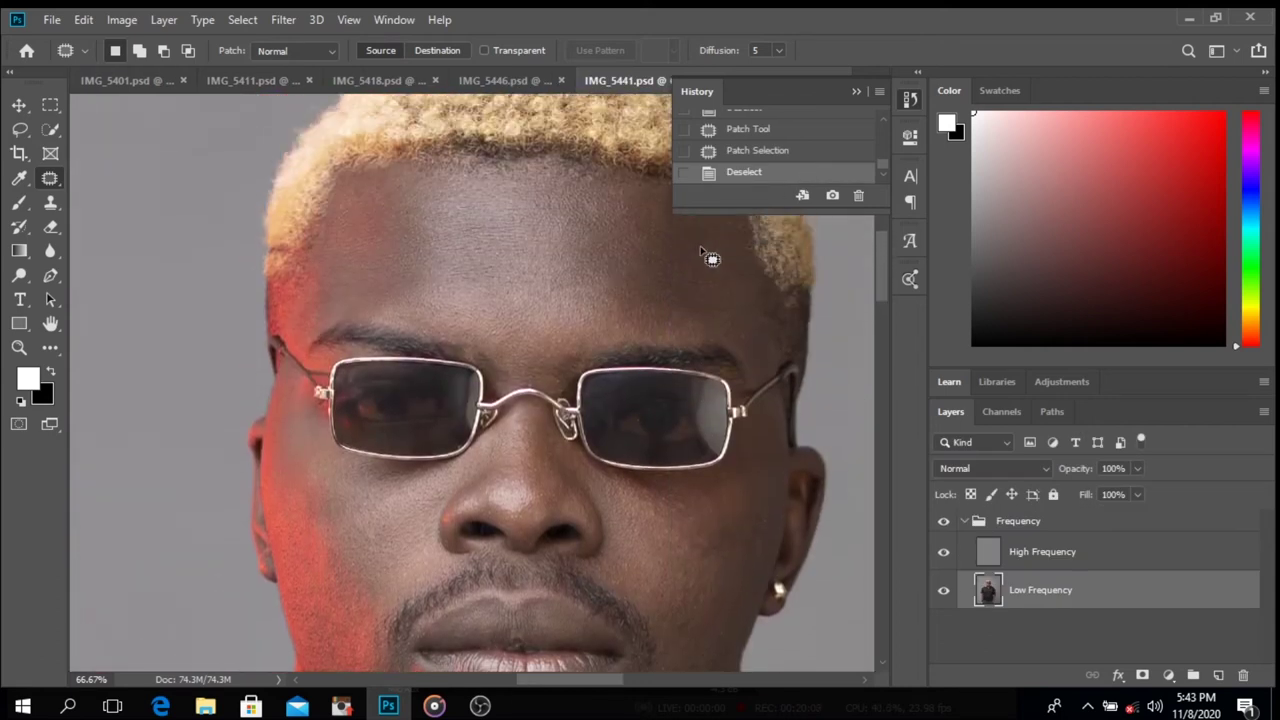
- Patch the uneven tones across the central forehead on the Low Frequency layer, working in several small selections
{"action": "mouse_move", "coordinate": [441, 708]}
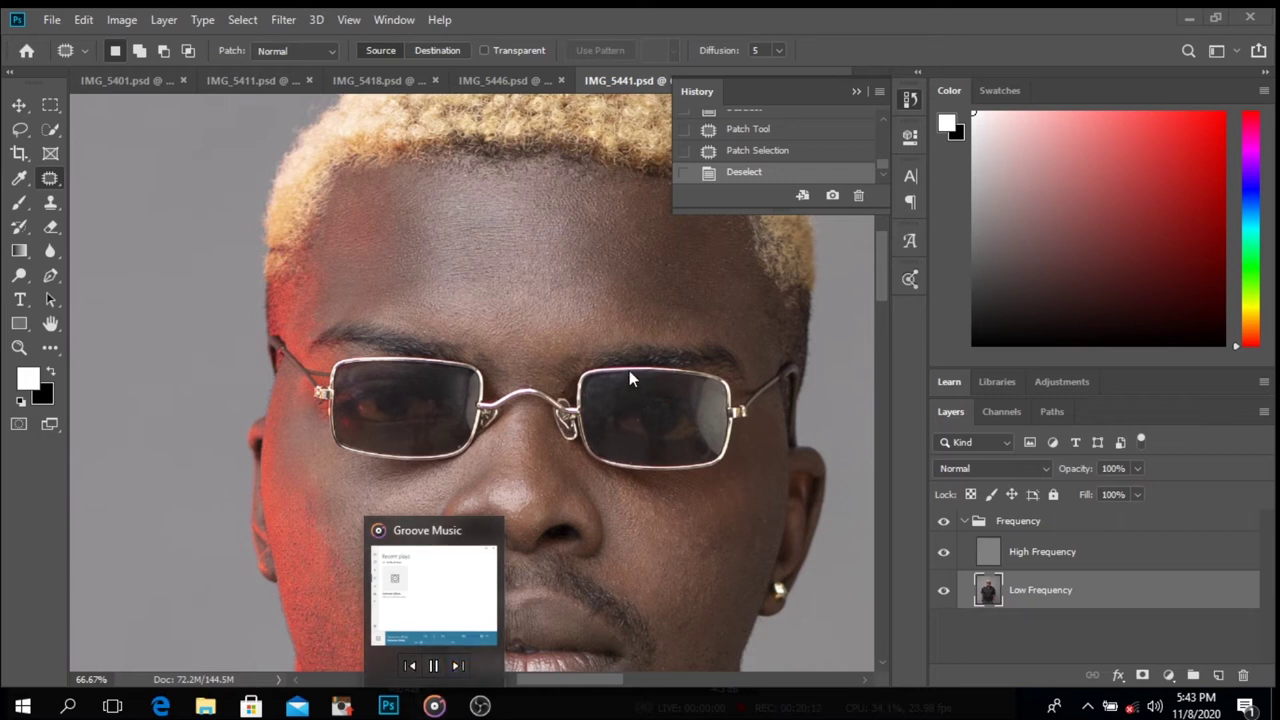
{"action": "left_click_drag", "start_coordinate": [591, 174], "coordinate": [640, 229]}
{"action": "key", "text": "ctrl+d"}
{"action": "key", "text": "ctrl+z"}
{"action": "mouse_move", "coordinate": [533, 202]}
{"action": "left_mouse_down"}
{"action": "mouse_move", "coordinate": [550, 222]}
{"action": "mouse_move", "coordinate": [509, 216]}
{"action": "left_mouse_up"}
{"action": "key", "text": "ctrl+d"}
{"action": "mouse_move", "coordinate": [517, 219]}
{"action": "left_mouse_down"}
{"action": "mouse_move", "coordinate": [532, 232]}
{"action": "mouse_move", "coordinate": [499, 256]}
{"action": "left_mouse_up"}
{"action": "key", "text": "ctrl+d"}
{"action": "mouse_move", "coordinate": [499, 256]}
{"action": "left_mouse_down"}
{"action": "mouse_move", "coordinate": [509, 261]}
{"action": "mouse_move", "coordinate": [486, 256]}
{"action": "left_mouse_up"}
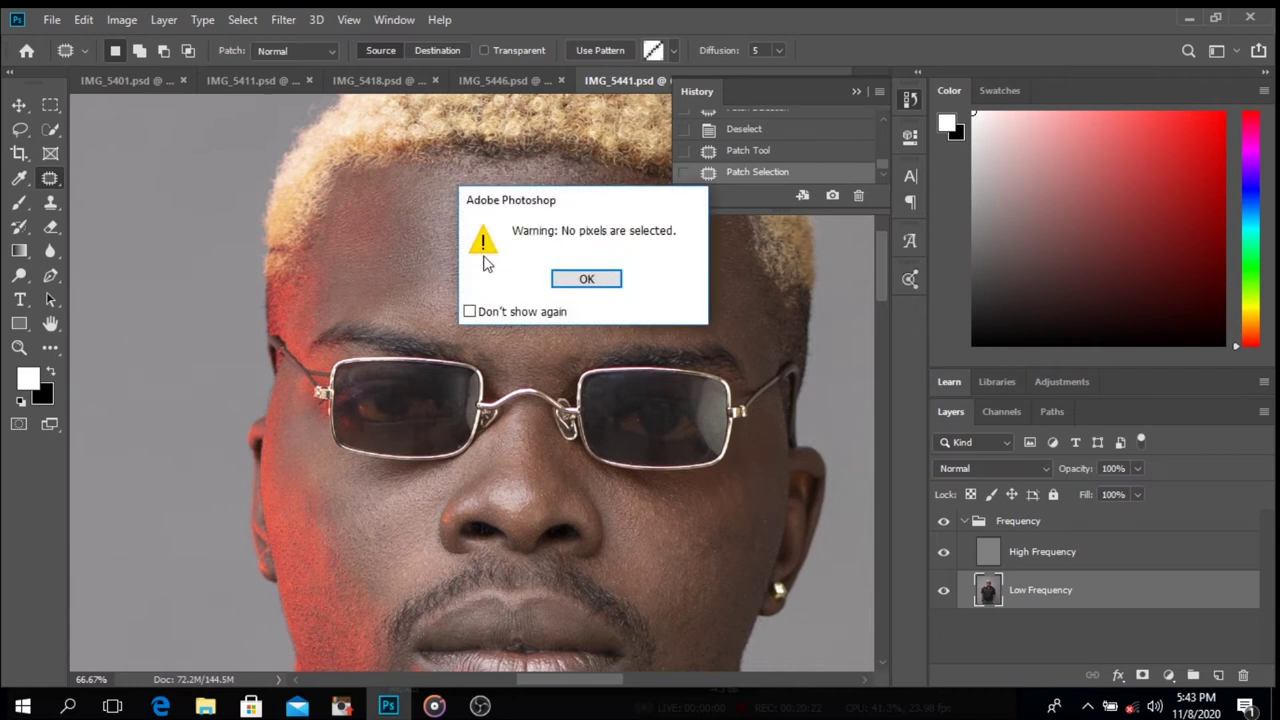
{"action": "left_click", "coordinate": [583, 281]}
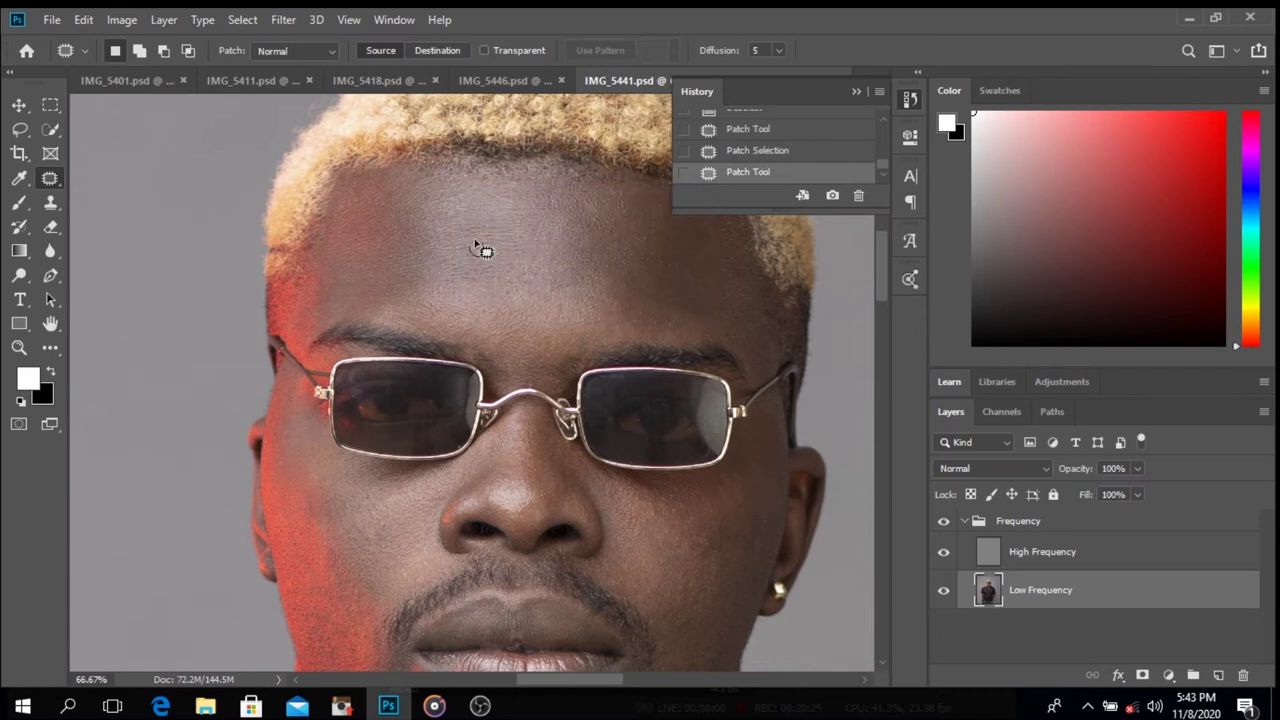
{"action": "key", "text": "ctrl+d"}
- Patch a small area of the red-lit cheek on Low Frequency and clear the selection
{"action": "scroll", "coordinate": [563, 317], "scroll_direction": "down", "scroll_amount": 2}
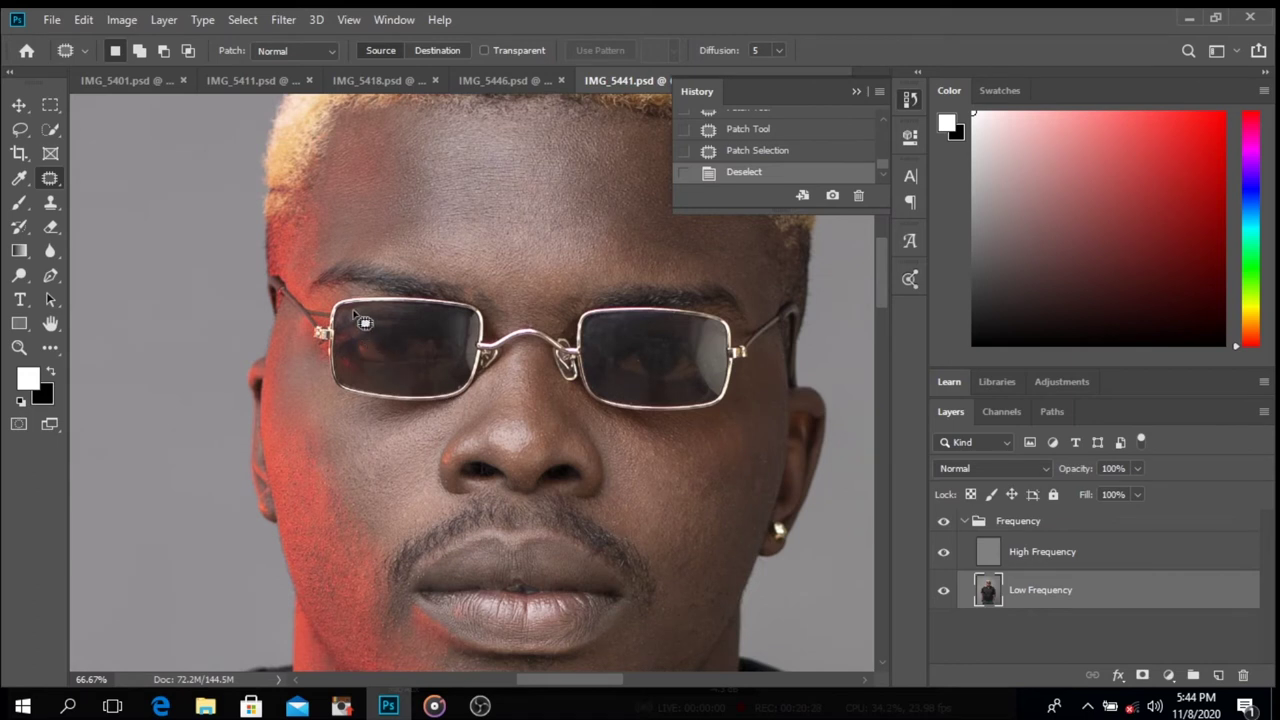
{"action": "mouse_move", "coordinate": [348, 323]}
{"action": "left_mouse_down"}
{"action": "mouse_move", "coordinate": [370, 314]}
{"action": "mouse_move", "coordinate": [358, 342]}
{"action": "mouse_move", "coordinate": [350, 332]}
{"action": "mouse_move", "coordinate": [366, 338]}
{"action": "left_mouse_up"}
{"action": "key", "text": "ctrl+d"}
{"action": "key", "text": "ctrl+d"}
- Patch the red-lit jaw just above the beard on Low Frequency, then the same area's texture on High Frequency
{"action": "scroll", "coordinate": [372, 397], "scroll_direction": "down", "scroll_amount": 10}
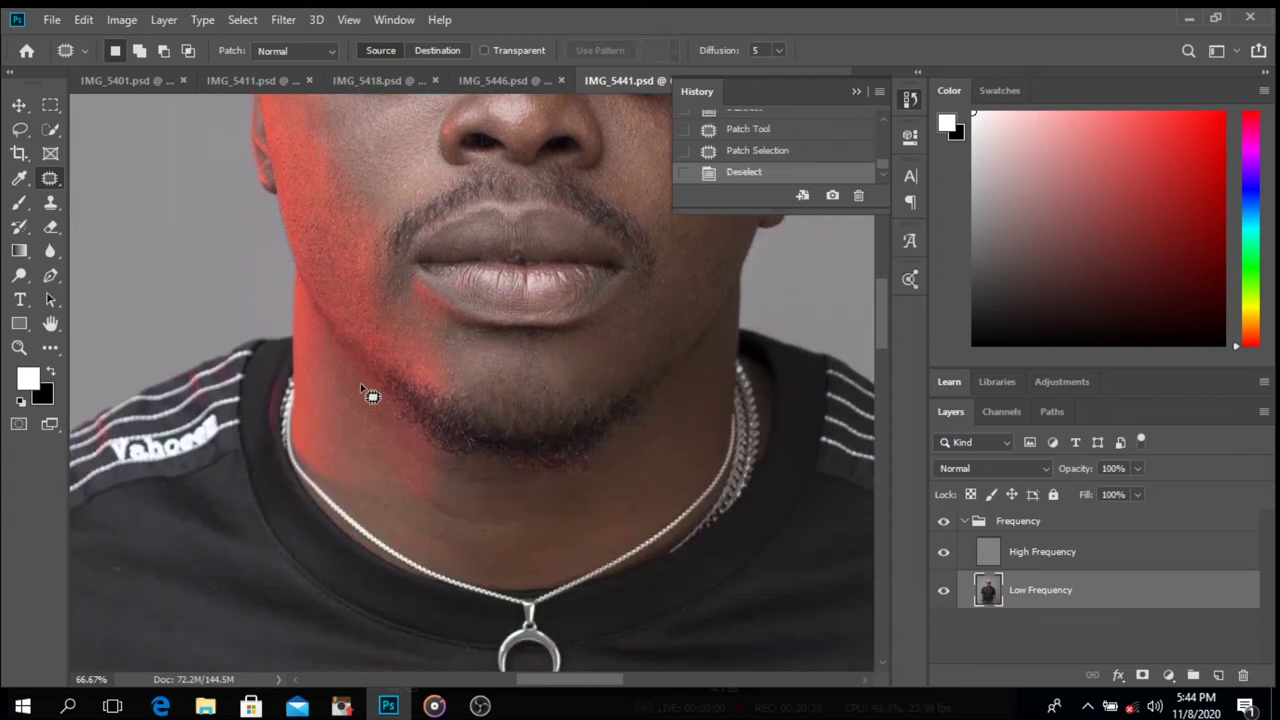
{"action": "mouse_move", "coordinate": [446, 352]}
{"action": "left_mouse_down"}
{"action": "mouse_move", "coordinate": [480, 363]}
{"action": "mouse_move", "coordinate": [408, 364]}
{"action": "left_mouse_up"}
{"action": "key", "text": "ctrl+d"}
{"action": "key", "text": "ctrl+d"}
{"action": "left_click_drag", "start_coordinate": [408, 364], "coordinate": [437, 388]}
{"action": "left_click", "coordinate": [1010, 558]}
{"action": "key", "text": "ctrl+d"}
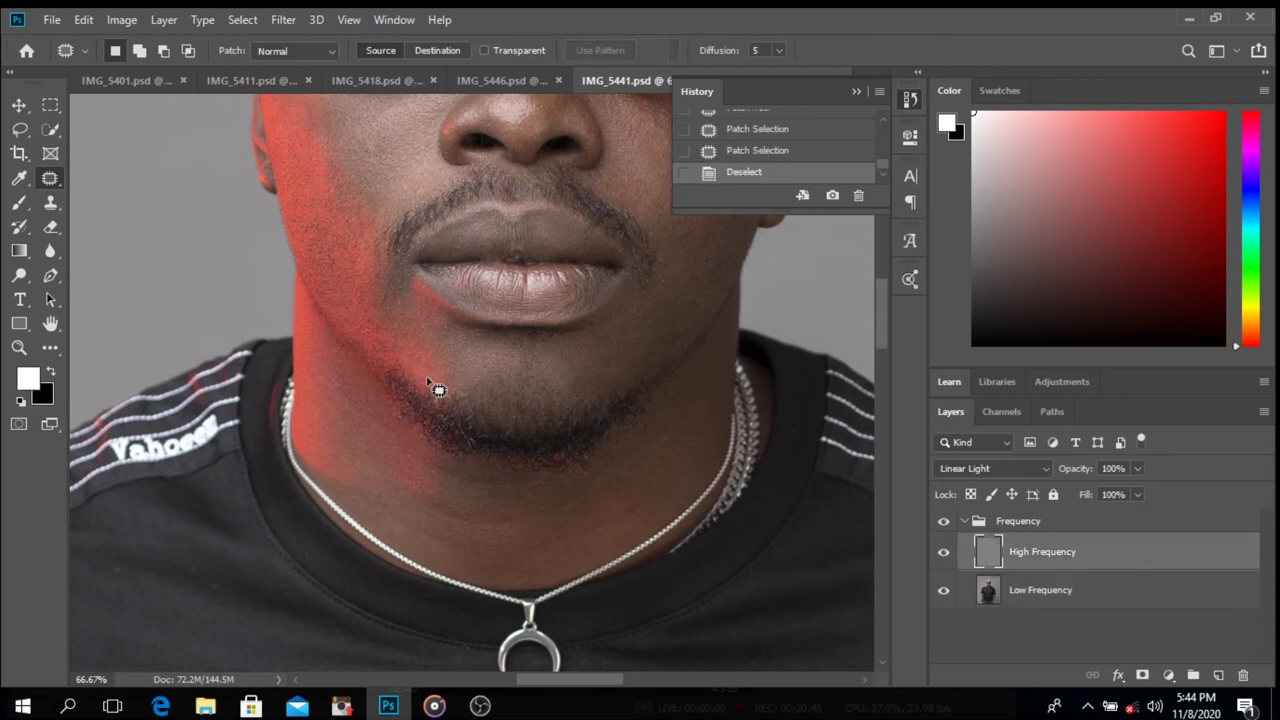
- Reselect Low Frequency and smooth the red-to-brown transition on the chin above the beard edge with patches
{"action": "left_click", "coordinate": [990, 588]}
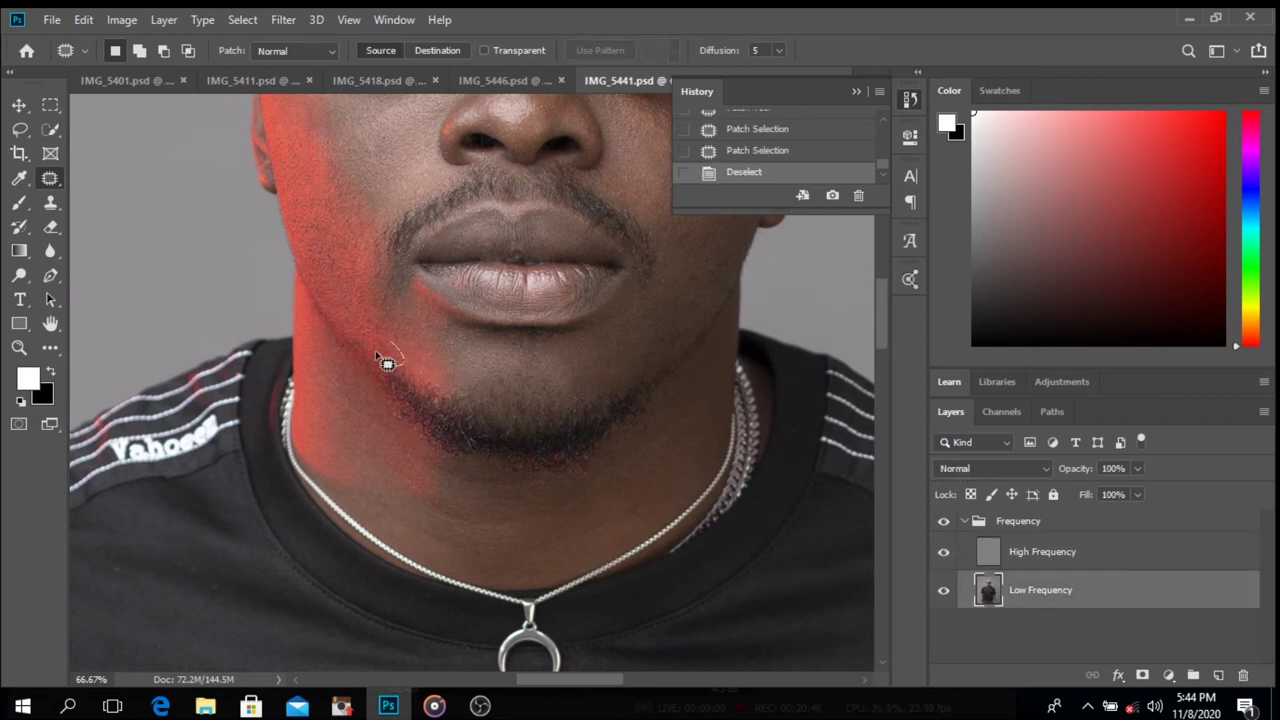
{"action": "left_click_drag", "start_coordinate": [386, 350], "coordinate": [388, 349]}
{"action": "left_click_drag", "start_coordinate": [392, 352], "coordinate": [452, 382]}
{"action": "key", "text": "ctrl+d"}
{"action": "left_click_drag", "start_coordinate": [450, 380], "coordinate": [437, 375]}
{"action": "key", "text": "ctrl+d"}
- Patch the red-lit jawline between the lower cheek and the start of the beard on Low Frequency
{"action": "mouse_move", "coordinate": [362, 319]}
{"action": "left_mouse_down"}
{"action": "mouse_move", "coordinate": [383, 325]}
{"action": "mouse_move", "coordinate": [366, 319]}
{"action": "left_mouse_up"}
{"action": "mouse_move", "coordinate": [374, 328]}
{"action": "left_mouse_down"}
{"action": "mouse_move", "coordinate": [394, 344]}
{"action": "mouse_move", "coordinate": [341, 320]}
{"action": "mouse_move", "coordinate": [376, 339]}
{"action": "left_mouse_up"}
{"action": "key", "text": "ctrl+d"}
{"action": "key", "text": "ctrl+d"}
{"action": "key", "text": "ctrl+d"}
{"action": "left_click_drag", "start_coordinate": [323, 303], "coordinate": [357, 329]}
{"action": "key", "text": "ctrl+d"}
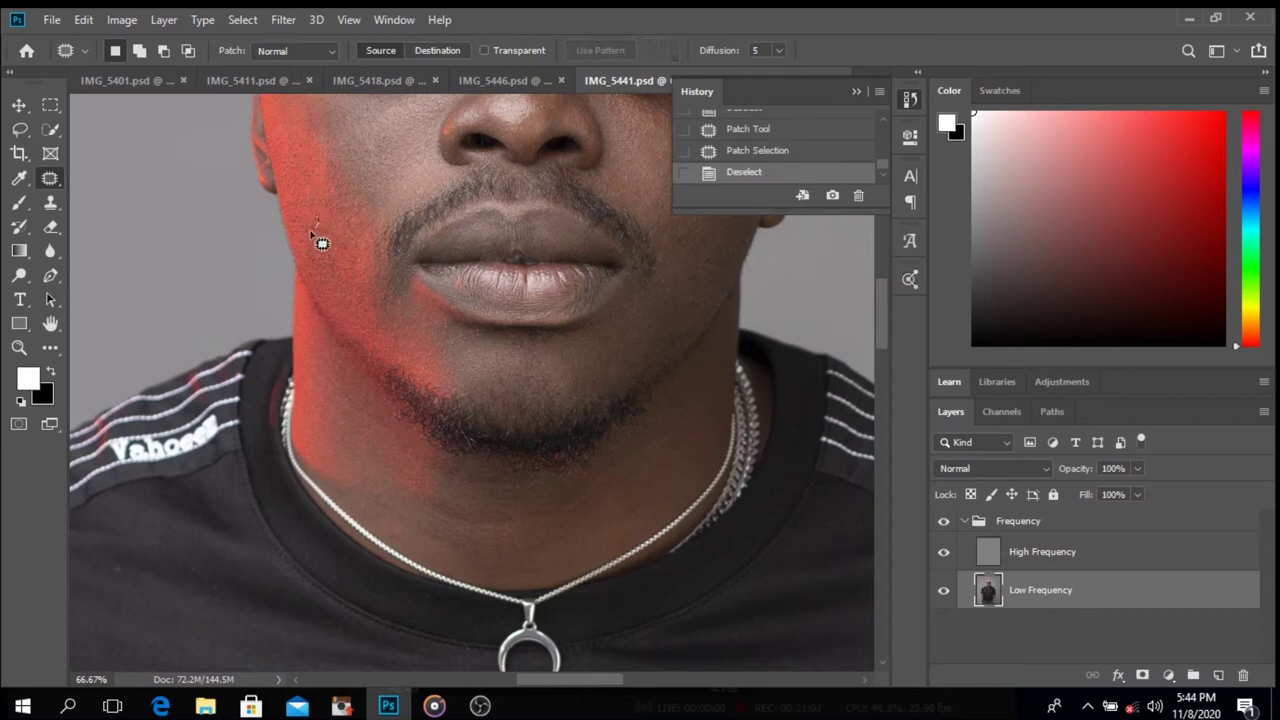
- Patch the red-lit cheek between the ear and the corner of the mouth on Low Frequency
{"action": "left_click_drag", "start_coordinate": [293, 224], "coordinate": [314, 200]}
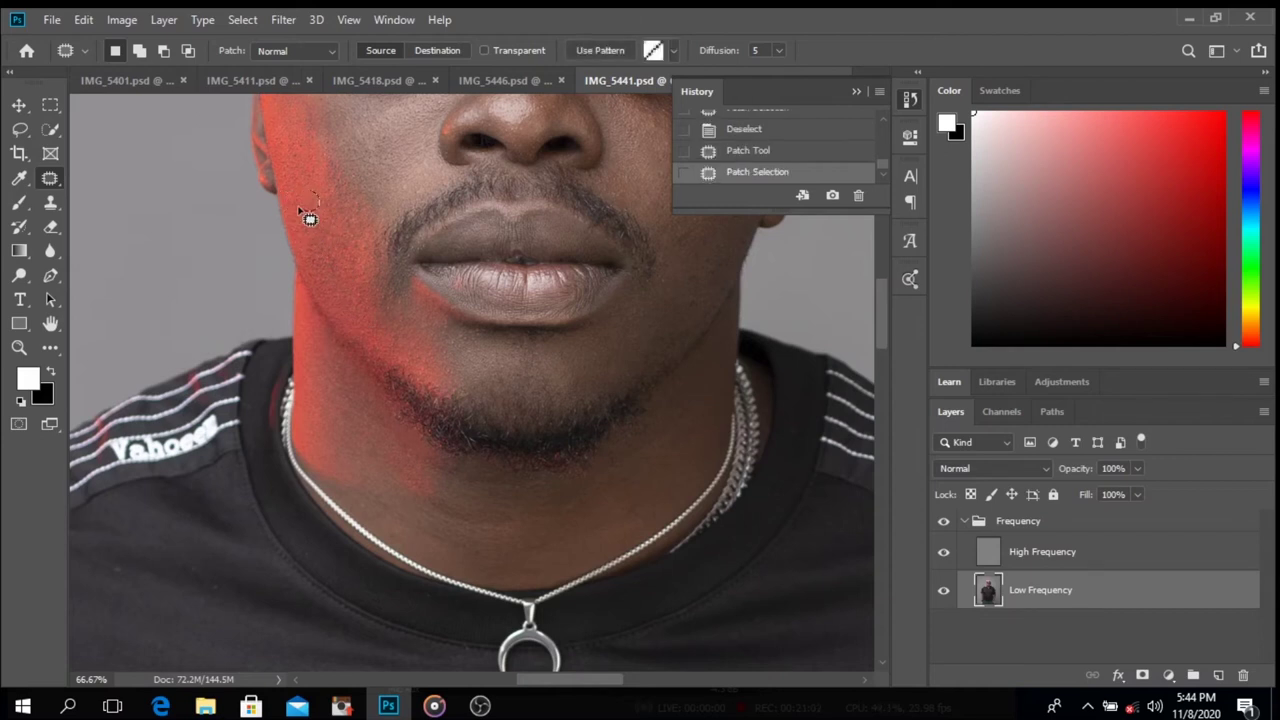
{"action": "key", "text": "ctrl+d"}
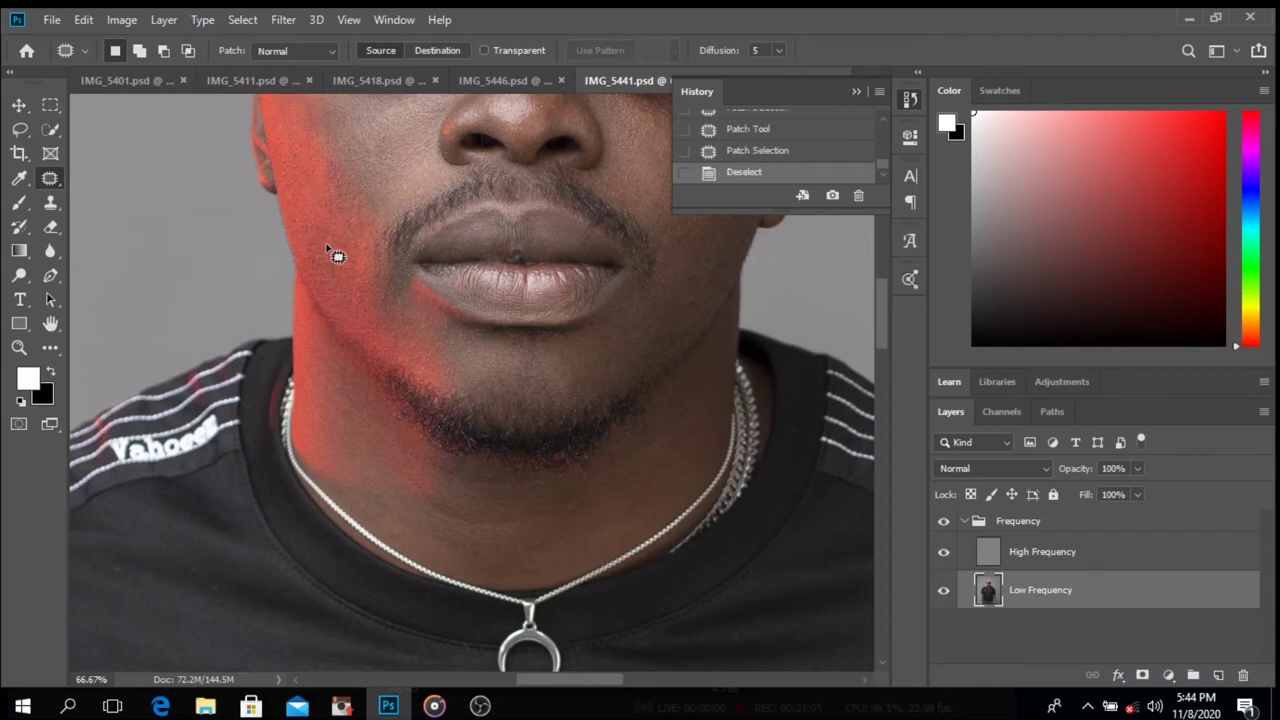
{"action": "mouse_move", "coordinate": [345, 280]}
{"action": "left_mouse_down"}
{"action": "mouse_move", "coordinate": [306, 251]}
{"action": "mouse_move", "coordinate": [344, 281]}
{"action": "left_mouse_up"}
{"action": "mouse_move", "coordinate": [306, 219]}
{"action": "left_mouse_down"}
{"action": "mouse_move", "coordinate": [316, 244]}
{"action": "mouse_move", "coordinate": [380, 249]}
{"action": "mouse_move", "coordinate": [337, 232]}
{"action": "mouse_move", "coordinate": [349, 280]}
{"action": "mouse_move", "coordinate": [338, 244]}
{"action": "mouse_move", "coordinate": [354, 264]}
{"action": "left_mouse_up"}
{"action": "key", "text": "ctrl+d"}
{"action": "key", "text": "ctrl+d"}
{"action": "key", "text": "ctrl+d"}
{"action": "left_click_drag", "start_coordinate": [338, 259], "coordinate": [318, 236]}
{"action": "left_click", "coordinate": [339, 286]}
{"action": "mouse_move", "coordinate": [320, 280]}
{"action": "left_mouse_down"}
{"action": "mouse_move", "coordinate": [306, 285]}
{"action": "mouse_move", "coordinate": [341, 295]}
{"action": "left_mouse_up"}
{"action": "key", "text": "ctrl+d"}
- Patch the chin below the lower lip on Low Frequency and clear the selection
{"action": "scroll", "coordinate": [586, 403], "scroll_direction": "up", "scroll_amount": 3}
{"action": "mouse_move", "coordinate": [538, 461]}
{"action": "left_mouse_down"}
{"action": "mouse_move", "coordinate": [536, 477]}
{"action": "mouse_move", "coordinate": [528, 449]}
{"action": "mouse_move", "coordinate": [528, 471]}
{"action": "mouse_move", "coordinate": [488, 446]}
{"action": "left_mouse_up"}
{"action": "key", "text": "ctrl+d"}
{"action": "mouse_move", "coordinate": [483, 439]}
{"action": "left_mouse_down"}
{"action": "mouse_move", "coordinate": [481, 470]}
{"action": "mouse_move", "coordinate": [483, 453]}
{"action": "mouse_move", "coordinate": [457, 486]}
{"action": "mouse_move", "coordinate": [443, 471]}
{"action": "left_mouse_up"}
{"action": "left_click", "coordinate": [612, 283]}
{"action": "key", "text": "ctrl+d"}
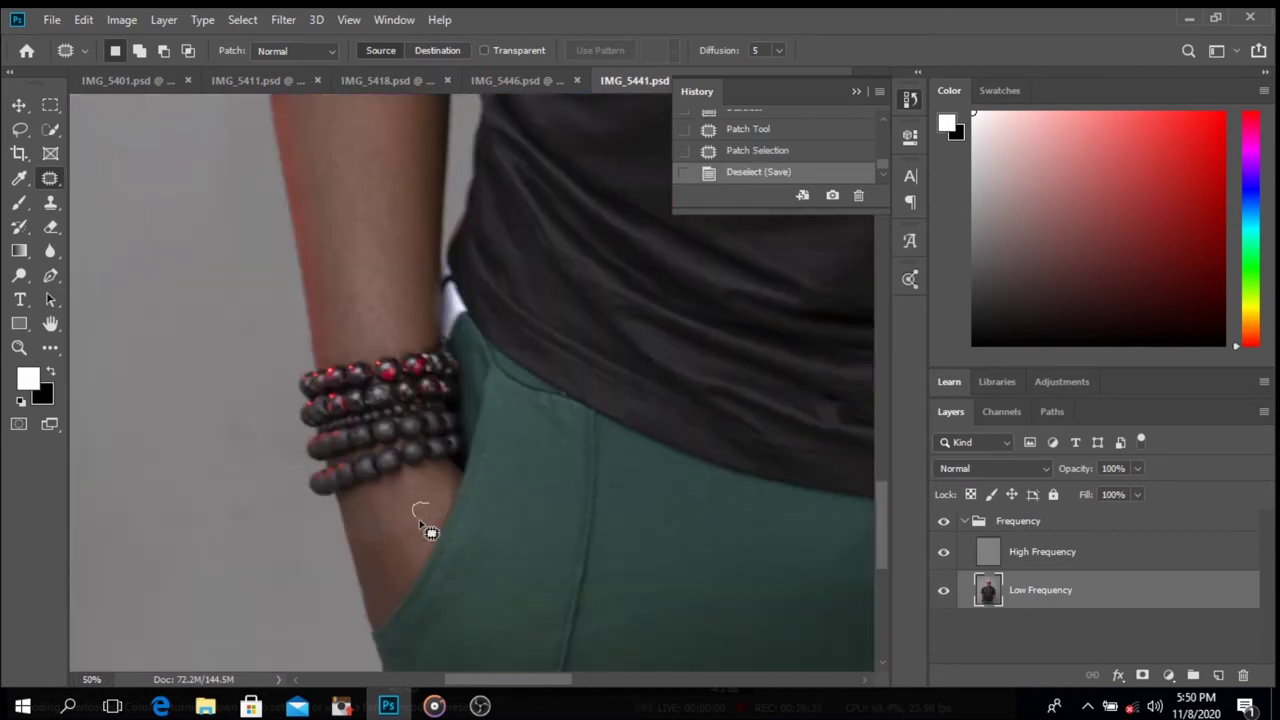
- Patch the hand below the beaded bracelets and the forearm above them on Low Frequency
{"action": "mouse_move", "coordinate": [420, 524]}
{"action": "left_mouse_down"}
{"action": "mouse_move", "coordinate": [428, 512]}
{"action": "mouse_move", "coordinate": [404, 516]}
{"action": "left_mouse_up"}
{"action": "key", "text": "ctrl+d"}
{"action": "mouse_move", "coordinate": [398, 184]}
{"action": "left_mouse_down"}
{"action": "mouse_move", "coordinate": [383, 446]}
{"action": "mouse_move", "coordinate": [363, 351]}
{"action": "mouse_move", "coordinate": [380, 428]}
{"action": "left_mouse_up"}
{"action": "key", "text": "ctrl+d"}
{"action": "scroll", "coordinate": [380, 429], "scroll_direction": "up", "scroll_amount": 4}
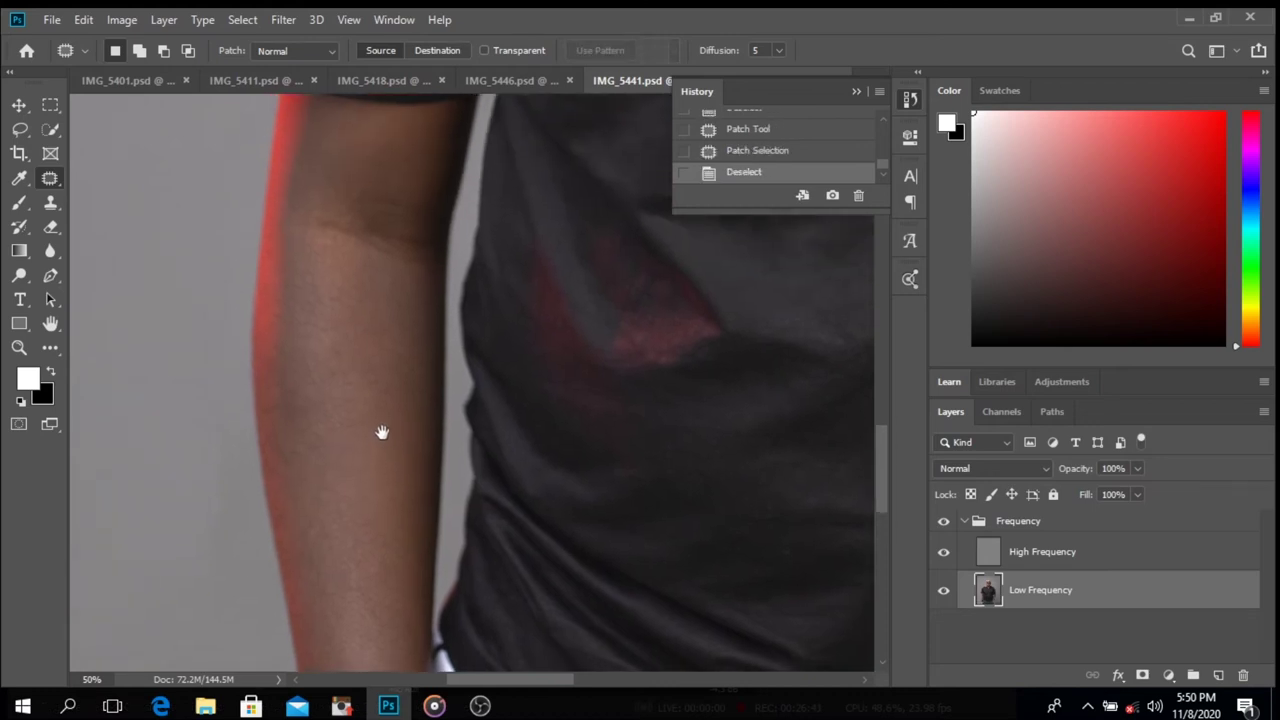
{"action": "left_click", "coordinate": [320, 477]}
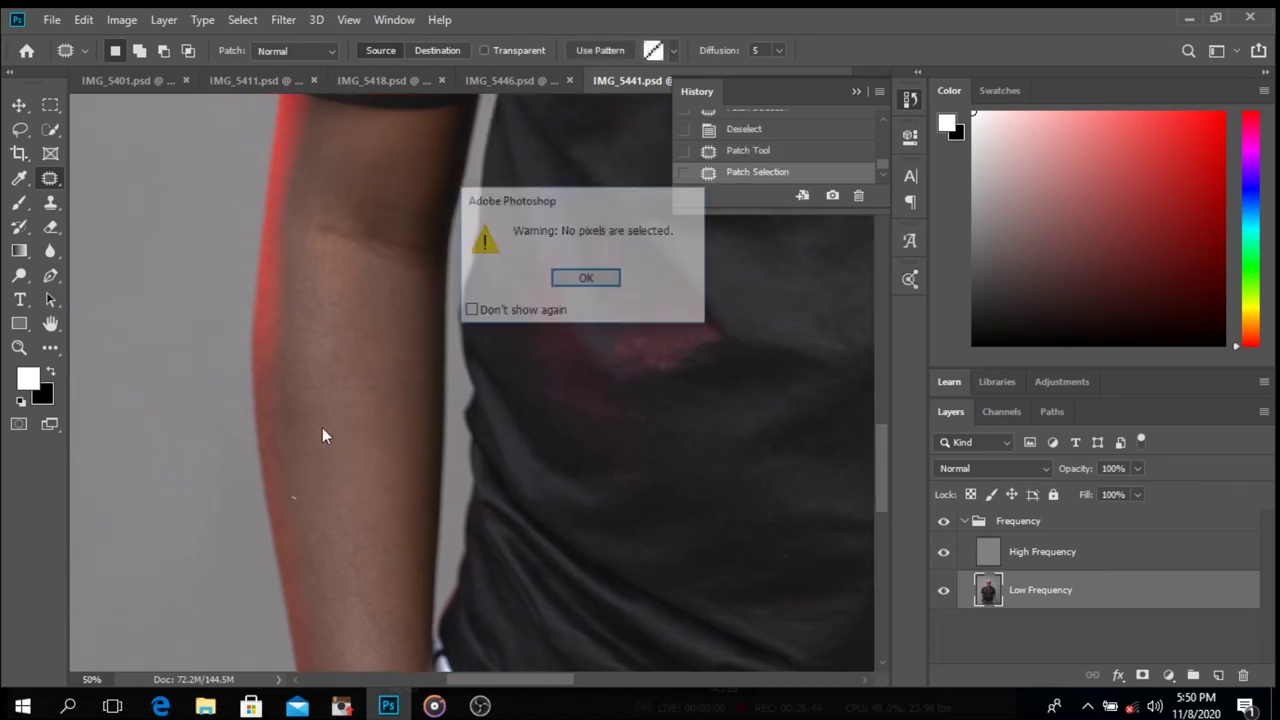
{"action": "key", "text": "Return"}
{"action": "left_click_drag", "start_coordinate": [395, 314], "coordinate": [406, 453]}
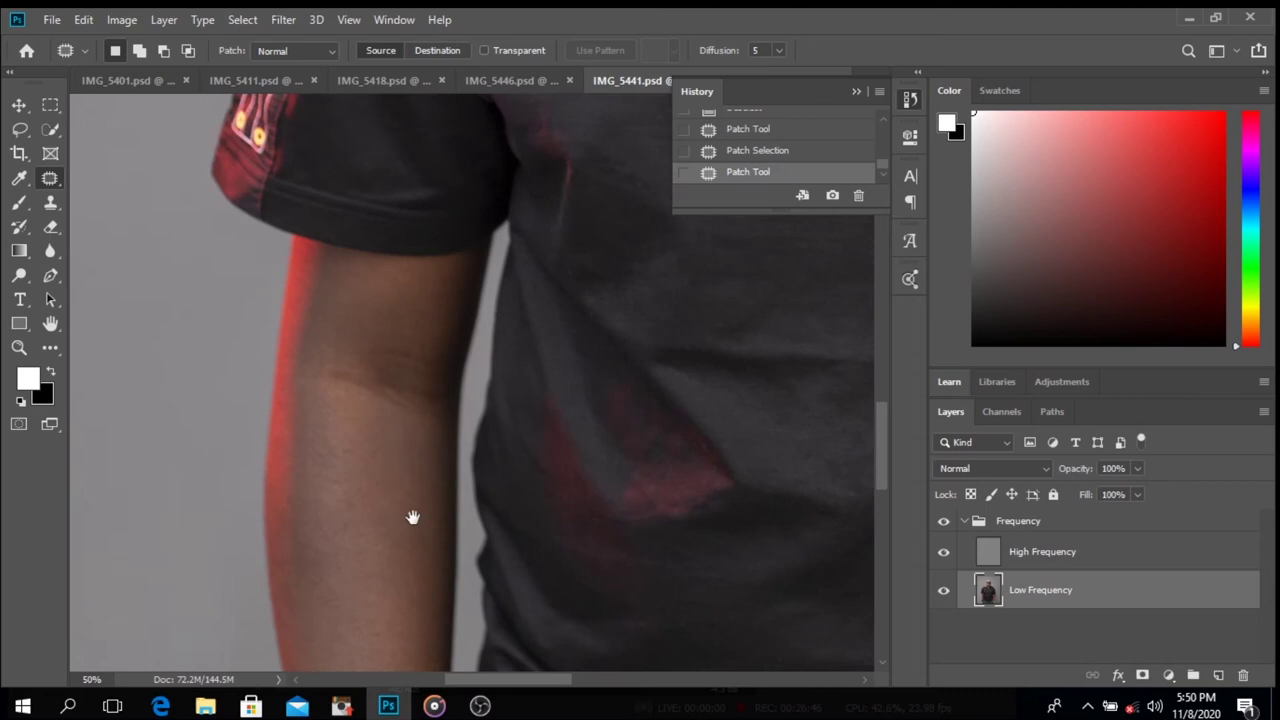
{"action": "left_click_drag", "start_coordinate": [411, 517], "coordinate": [406, 350]}
{"action": "mouse_move", "coordinate": [389, 446]}
{"action": "left_mouse_down"}
{"action": "mouse_move", "coordinate": [382, 429]}
{"action": "mouse_move", "coordinate": [388, 457]}
{"action": "left_mouse_up"}
{"action": "key", "text": "ctrl+d"}
- Patch the forearm above the wristwatch in two places on Low Frequency
{"action": "left_click_drag", "start_coordinate": [756, 628], "coordinate": [499, 385]}
{"action": "scroll", "coordinate": [498, 385], "scroll_direction": "right", "scroll_amount": 5}
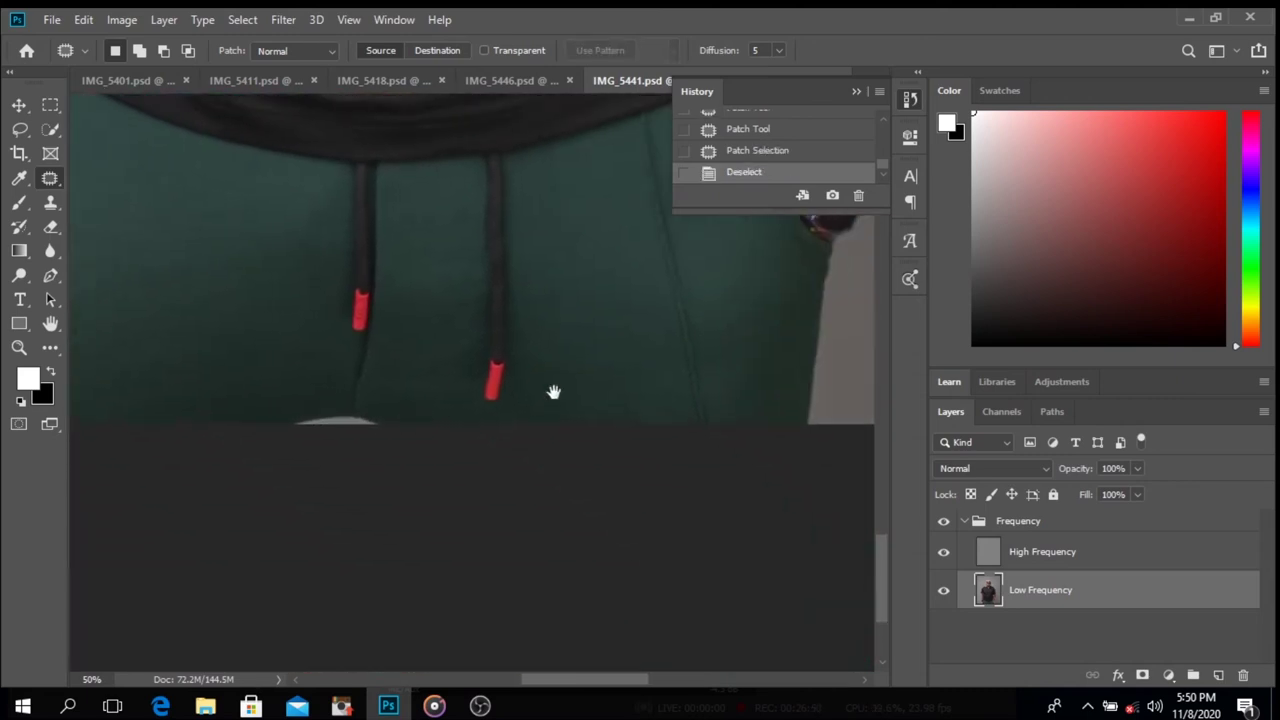
{"action": "scroll", "coordinate": [606, 343], "scroll_direction": "up", "scroll_amount": 4}
{"action": "scroll", "coordinate": [594, 375], "scroll_direction": "up", "scroll_amount": 6}
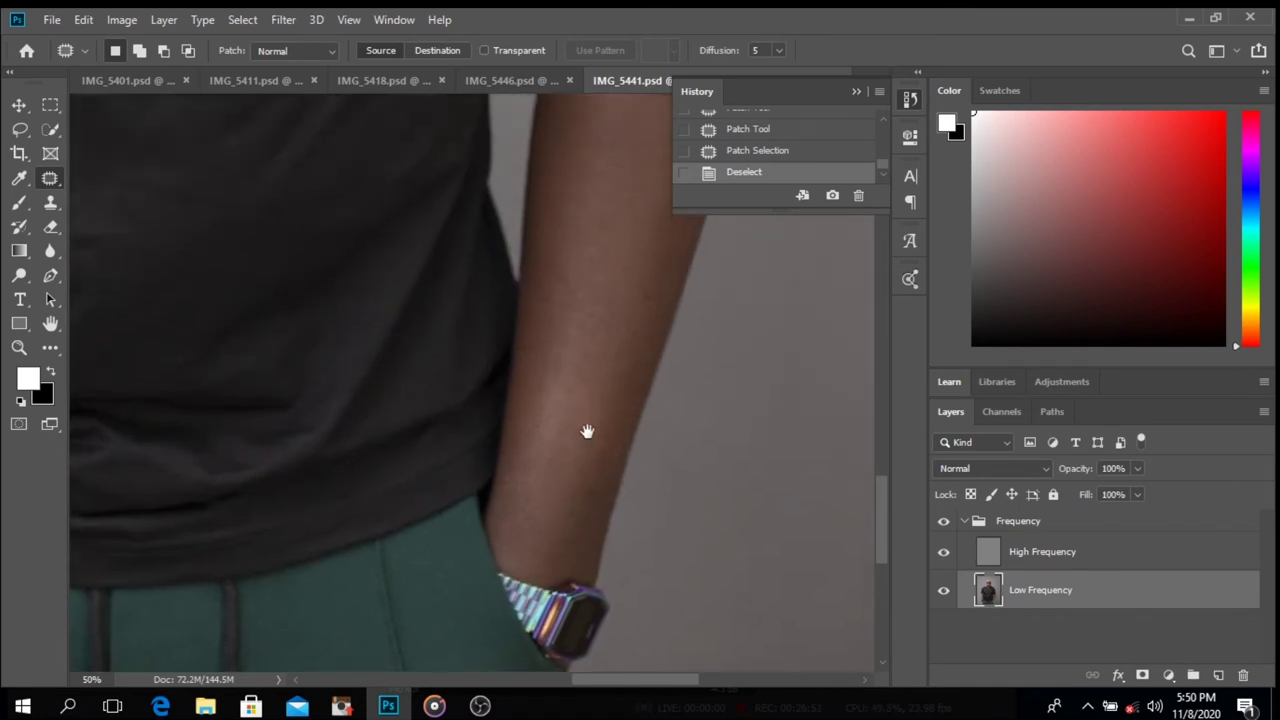
{"action": "mouse_move", "coordinate": [538, 428]}
{"action": "left_mouse_down"}
{"action": "mouse_move", "coordinate": [555, 400]}
{"action": "mouse_move", "coordinate": [576, 466]}
{"action": "left_mouse_up"}
{"action": "key", "text": "ctrl+d"}
{"action": "left_click_drag", "start_coordinate": [623, 236], "coordinate": [583, 506]}
{"action": "mouse_move", "coordinate": [663, 330]}
{"action": "left_mouse_down"}
{"action": "mouse_move", "coordinate": [652, 350]}
{"action": "mouse_move", "coordinate": [661, 322]}
{"action": "left_mouse_up"}
{"action": "left_click_drag", "start_coordinate": [657, 318], "coordinate": [652, 354]}
{"action": "key", "text": "ctrl+d"}
- Patch the small speck on the shirt sleeve beside the shoulder stripes, reselect Low Frequency and save the document
{"action": "left_click_drag", "start_coordinate": [611, 308], "coordinate": [631, 550]}
{"action": "scroll", "coordinate": [631, 549], "scroll_direction": "up", "scroll_amount": 5}
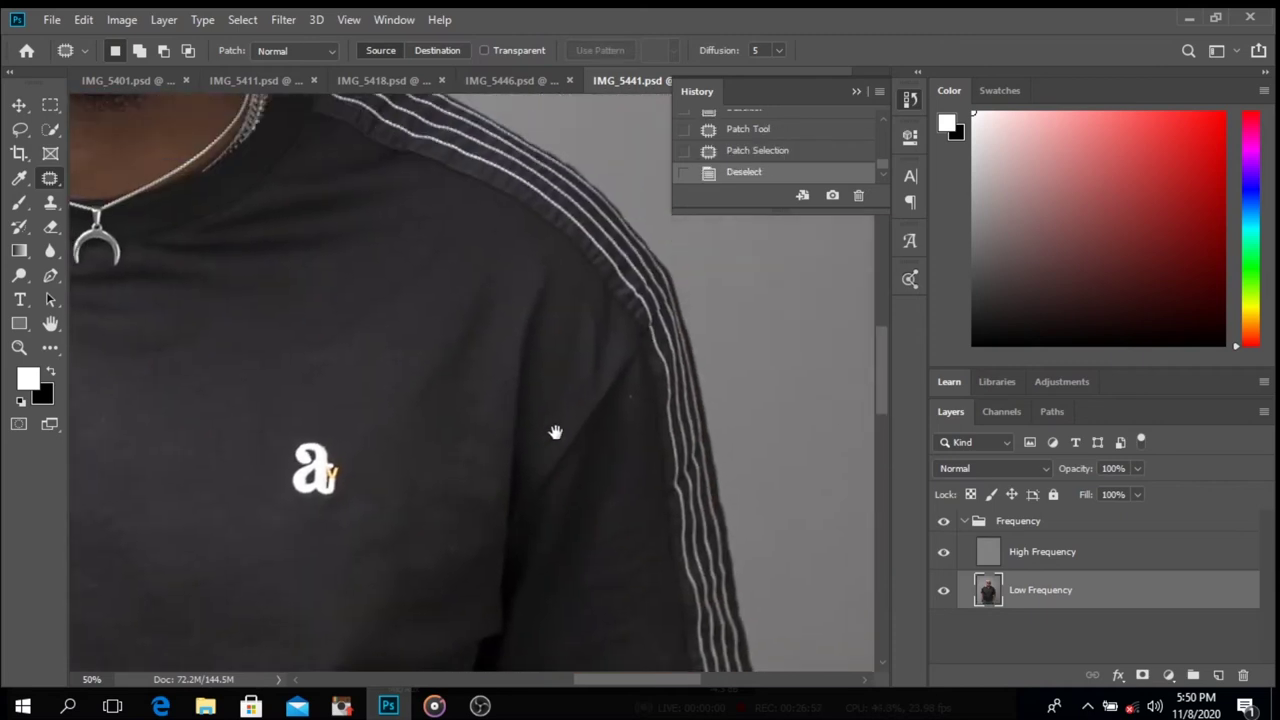
{"action": "left_click_drag", "start_coordinate": [704, 584], "coordinate": [714, 570]}
{"action": "left_click_drag", "start_coordinate": [716, 578], "coordinate": [722, 596]}
{"action": "key", "text": "ctrl+d"}
{"action": "left_click", "coordinate": [982, 558]}
{"action": "key", "text": "ctrl+d"}
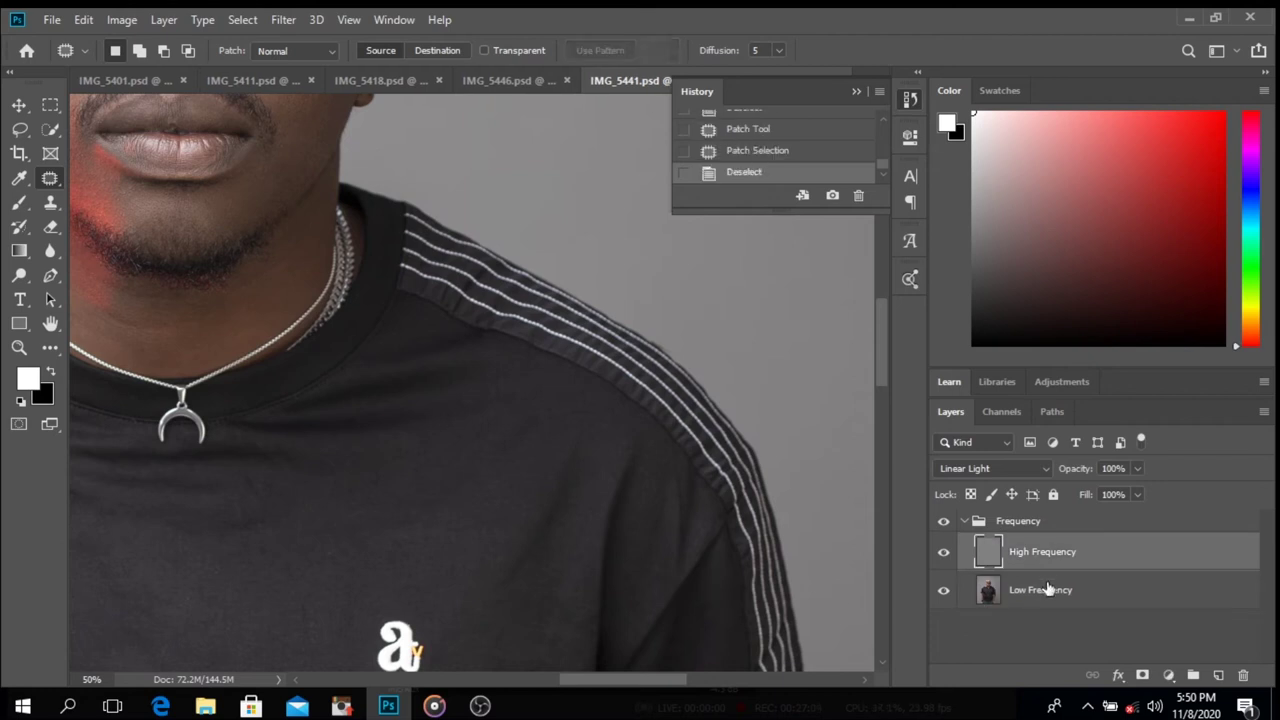
{"action": "left_click", "coordinate": [1047, 589]}
{"action": "key", "text": "ctrl+s"}
- Patch the red-lit temple side of the forehead on Low Frequency and save the document
{"action": "left_click_drag", "start_coordinate": [403, 423], "coordinate": [486, 503]}
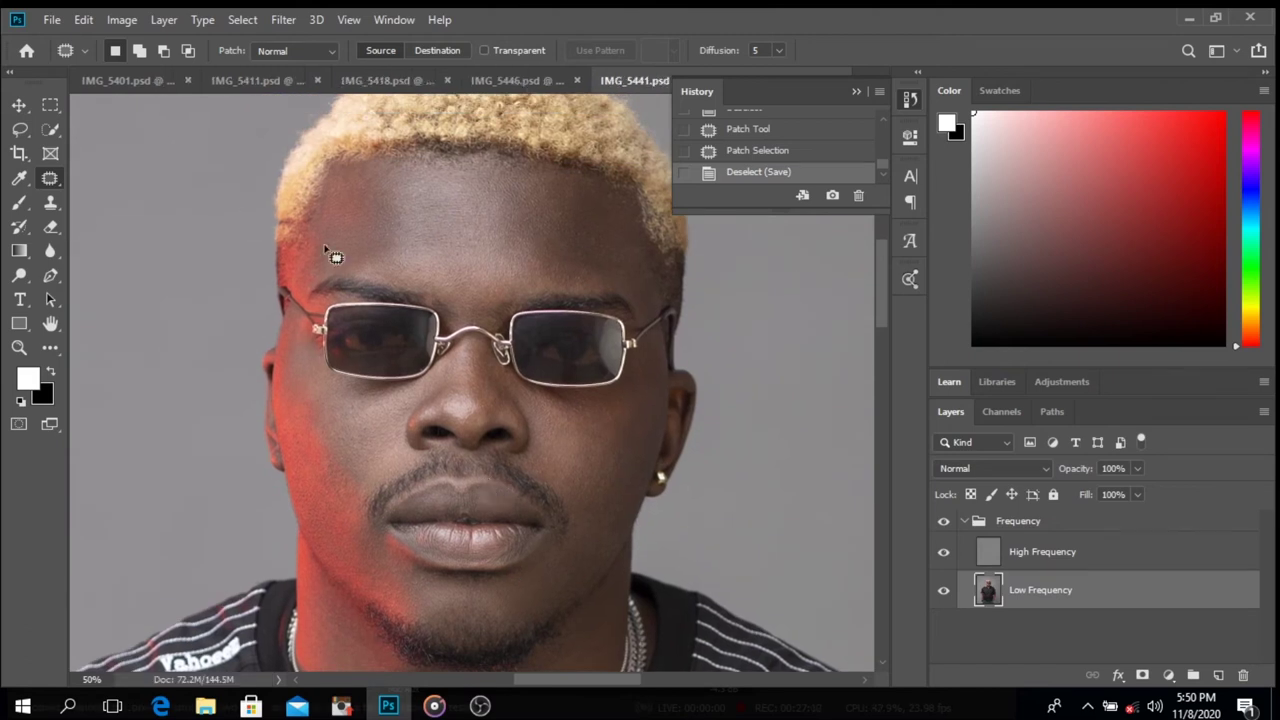
{"action": "mouse_move", "coordinate": [345, 263]}
{"action": "left_mouse_down"}
{"action": "mouse_move", "coordinate": [334, 267]}
{"action": "mouse_move", "coordinate": [338, 251]}
{"action": "left_mouse_up"}
{"action": "left_click_drag", "start_coordinate": [337, 256], "coordinate": [325, 254]}
{"action": "key", "text": "ctrl+d"}
{"action": "mouse_move", "coordinate": [321, 245]}
{"action": "left_mouse_down"}
{"action": "mouse_move", "coordinate": [318, 267]}
{"action": "mouse_move", "coordinate": [324, 246]}
{"action": "mouse_move", "coordinate": [423, 274]}
{"action": "left_mouse_up"}
{"action": "key", "text": "ctrl+d"}
{"action": "scroll", "coordinate": [440, 272], "scroll_direction": "up", "scroll_amount": 5}
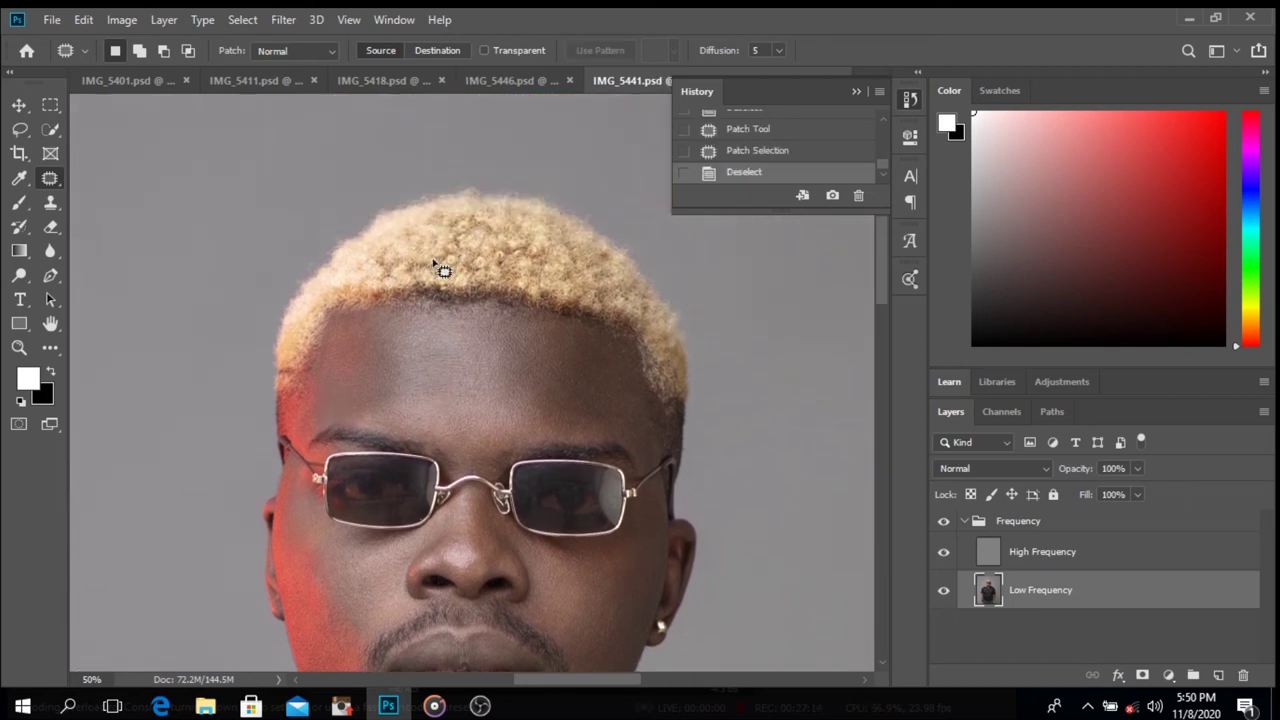
{"action": "key", "text": "ctrl+s"}
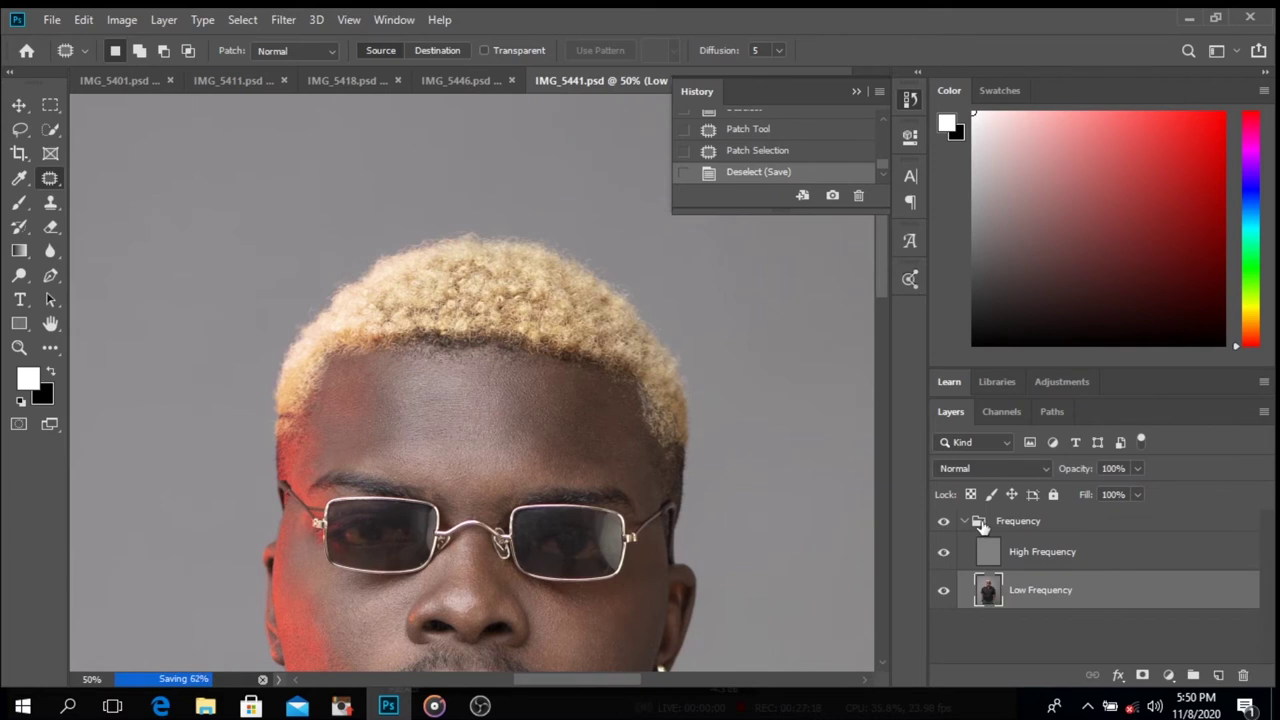
- Collapse the Frequency group and open the choices for a new adjustment layer
{"action": "key", "text": "ctrl+0"}
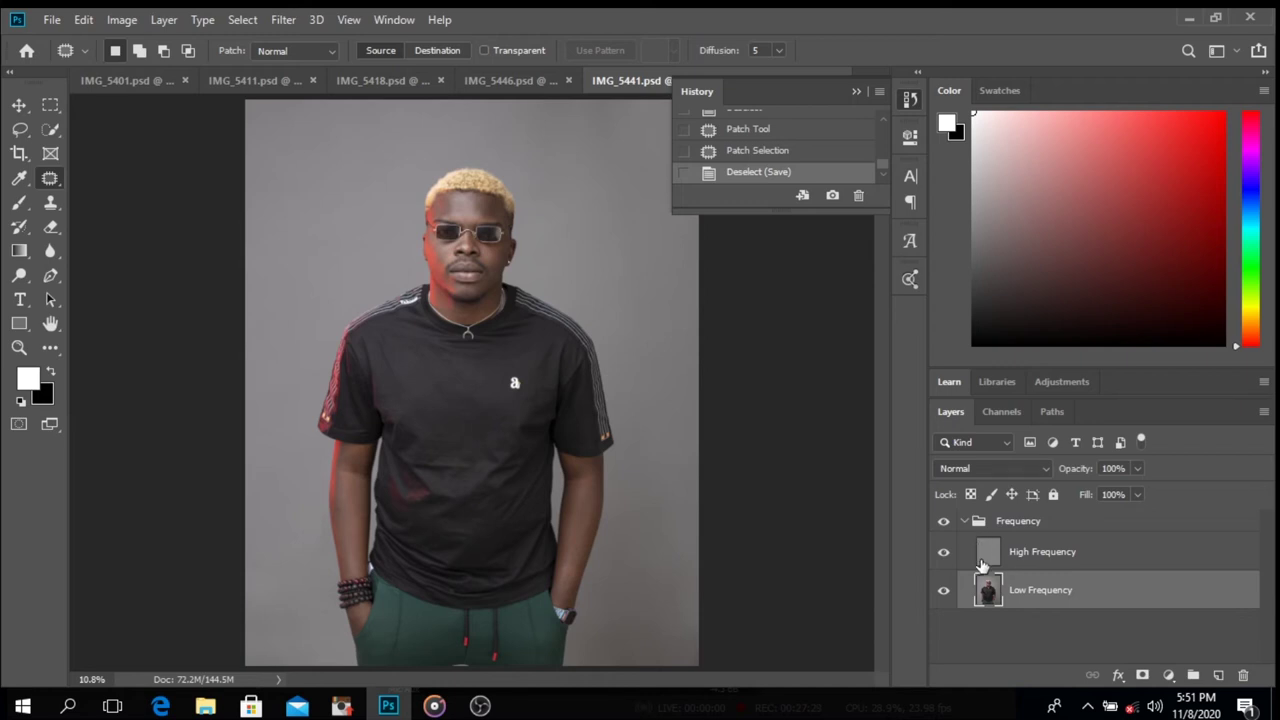
{"action": "left_click", "coordinate": [964, 521]}
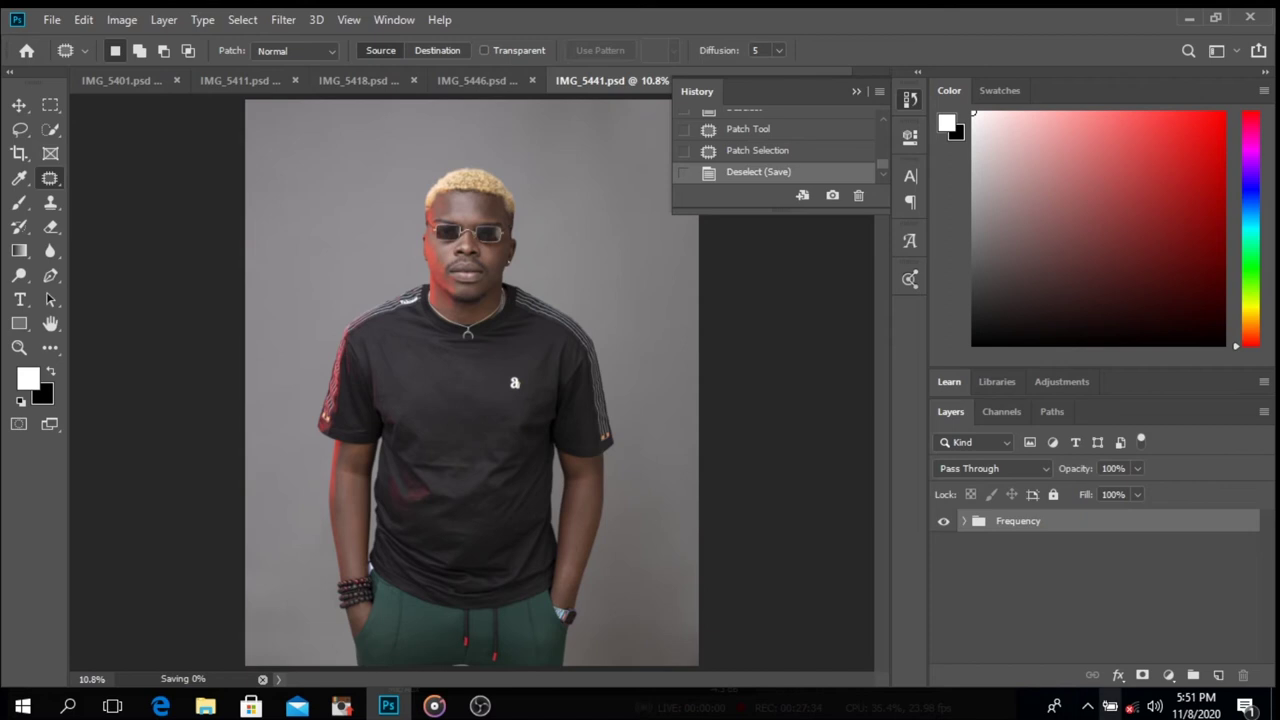
{"action": "left_click", "coordinate": [1168, 676]}
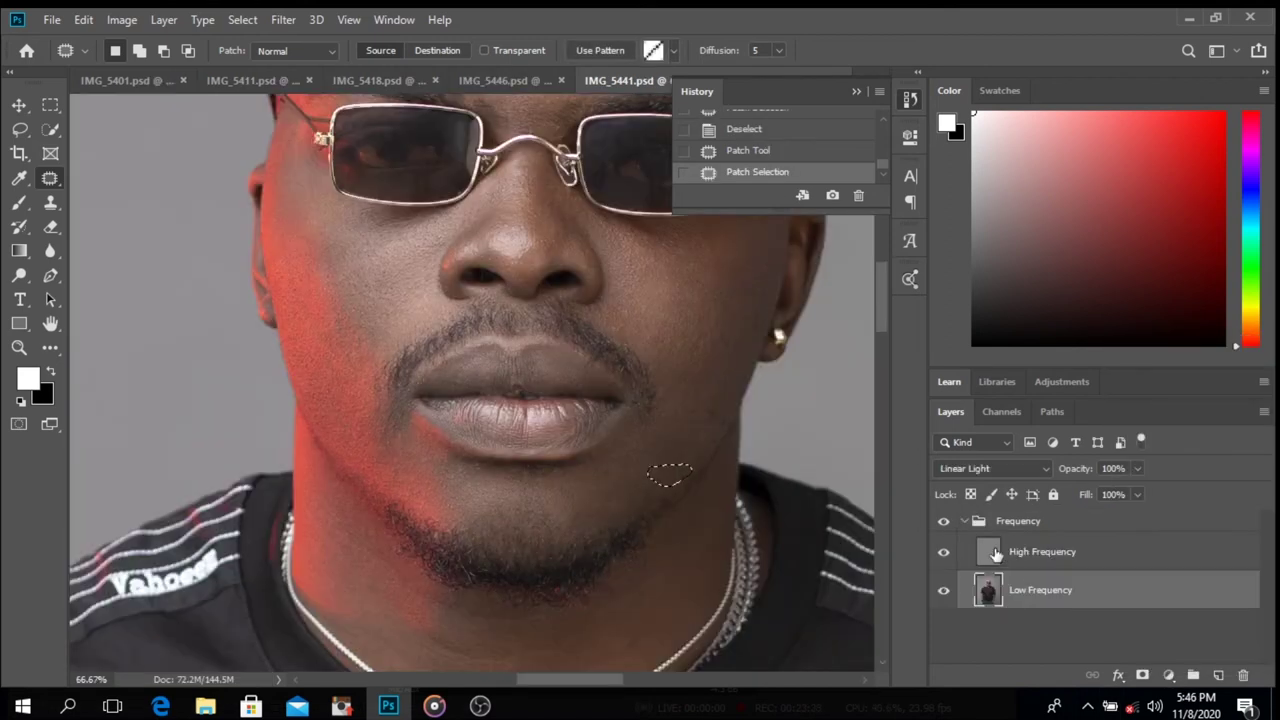
- Patch the texture inside the existing jaw selection on High Frequency and reselect Low Frequency
{"action": "left_click", "coordinate": [995, 555]}
{"action": "left_click_drag", "start_coordinate": [680, 478], "coordinate": [686, 468]}
{"action": "left_click", "coordinate": [1025, 594]}
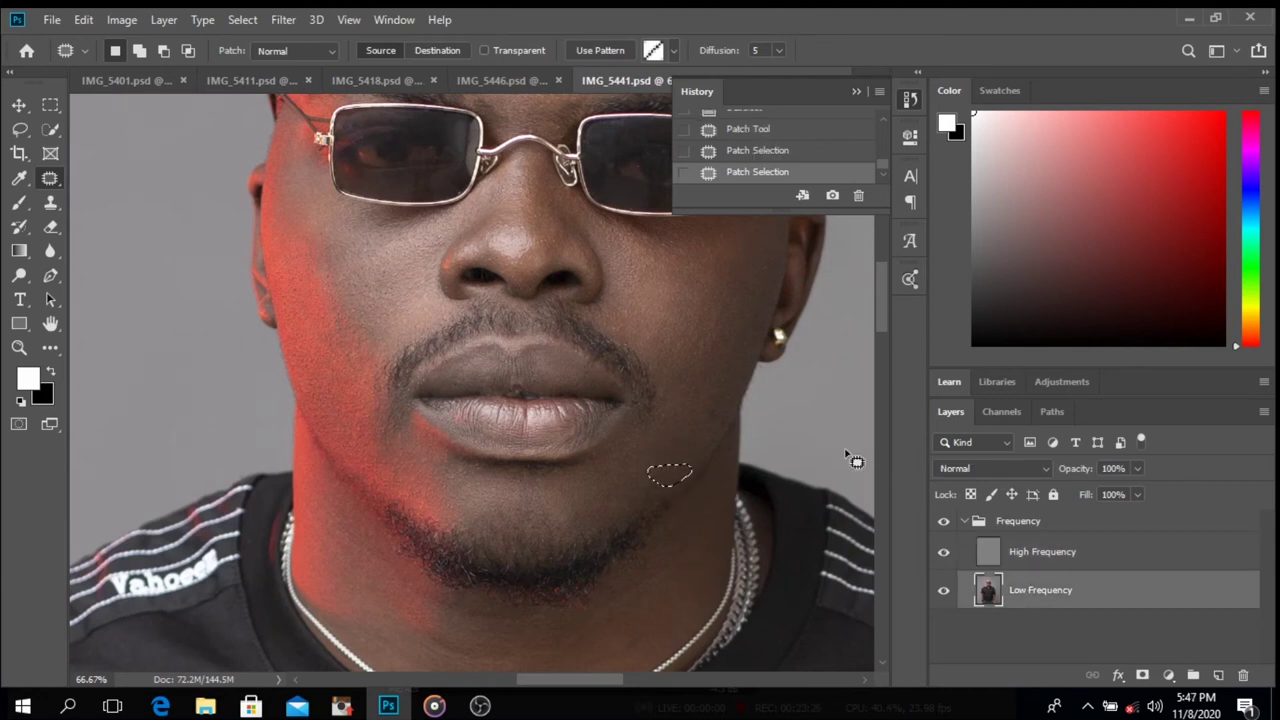
- Patch the jaw edge below the earring on the Low and High Frequency layers, and save with Maximize Compatibility on
{"action": "mouse_move", "coordinate": [716, 398]}
{"action": "left_mouse_down"}
{"action": "mouse_move", "coordinate": [725, 435]}
{"action": "mouse_move", "coordinate": [706, 409]}
{"action": "mouse_move", "coordinate": [723, 432]}
{"action": "mouse_move", "coordinate": [697, 433]}
{"action": "mouse_move", "coordinate": [708, 423]}
{"action": "left_mouse_up"}
{"action": "left_click", "coordinate": [1057, 556]}
{"action": "key", "text": "ctrl+d"}
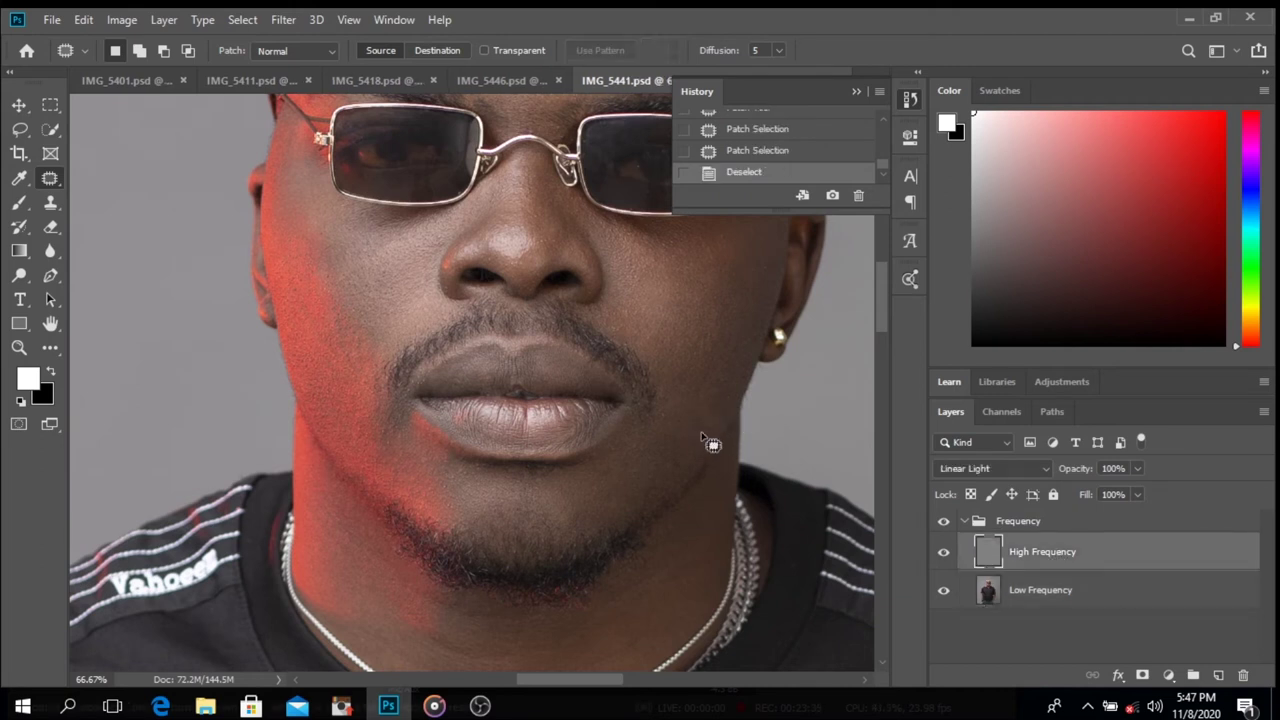
{"action": "key", "text": "ctrl+s"}
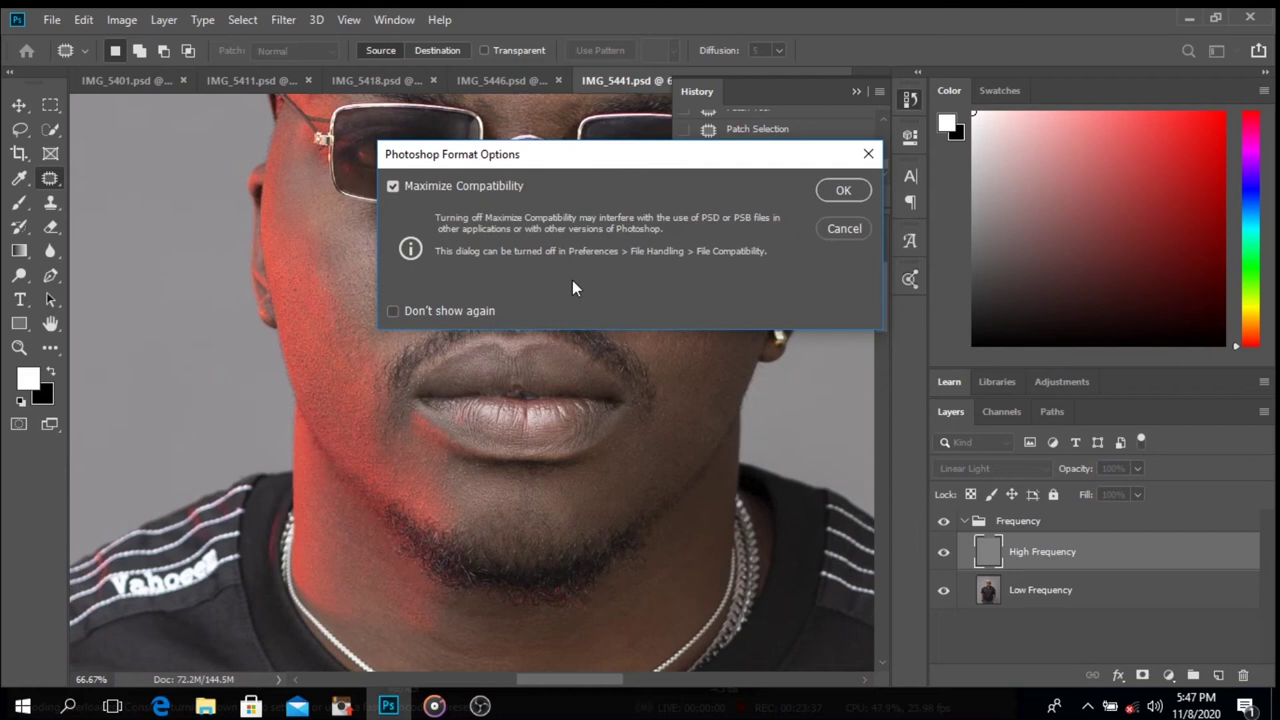
{"action": "left_click", "coordinate": [842, 190]}
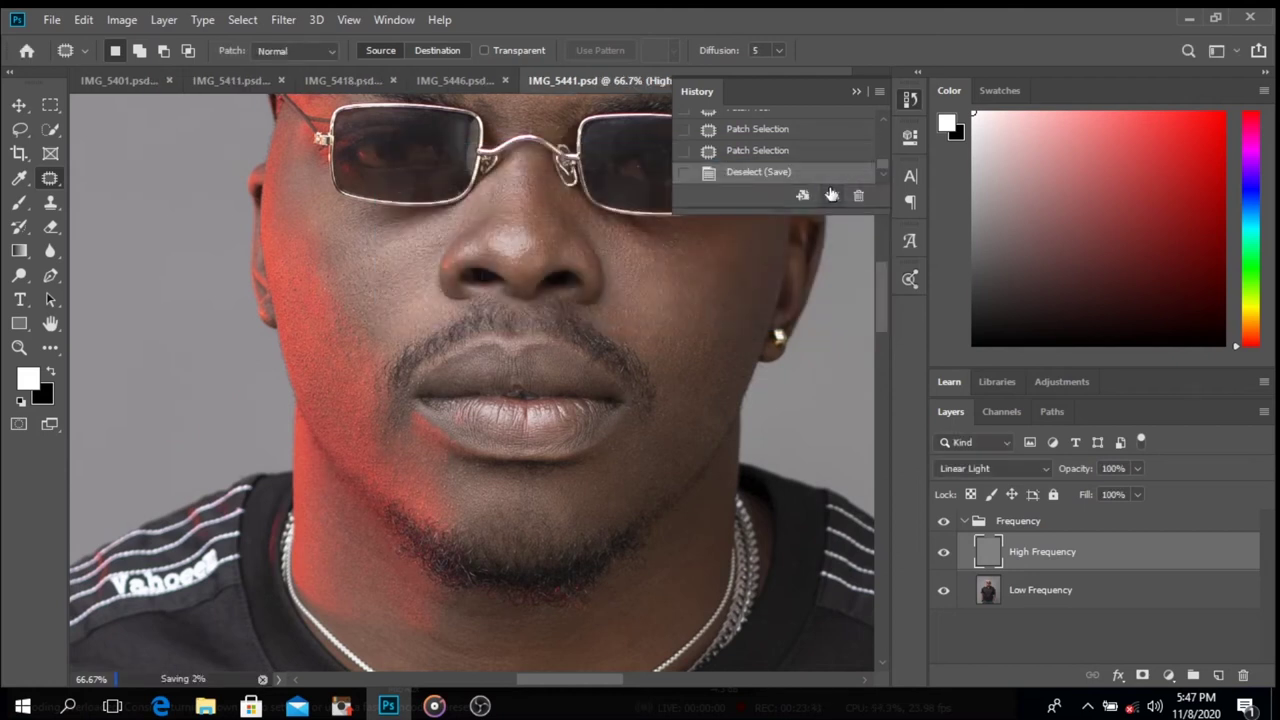
- Select Low Frequency and patch the upper cheek below the sunglasses lens on the red-lit side
{"action": "scroll", "coordinate": [655, 362], "scroll_direction": "up", "scroll_amount": 2}
{"action": "scroll", "coordinate": [655, 362], "scroll_direction": "up", "scroll_amount": 1}
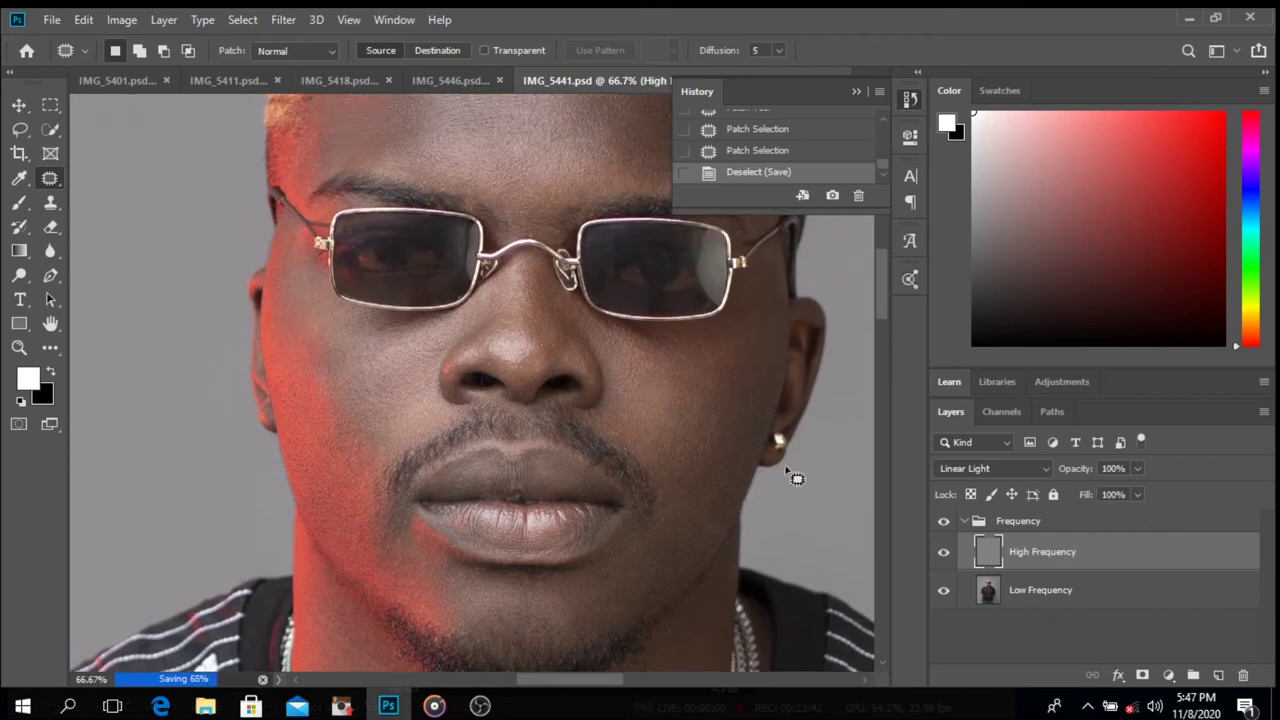
{"action": "key", "text": "alt+bracketleft"}
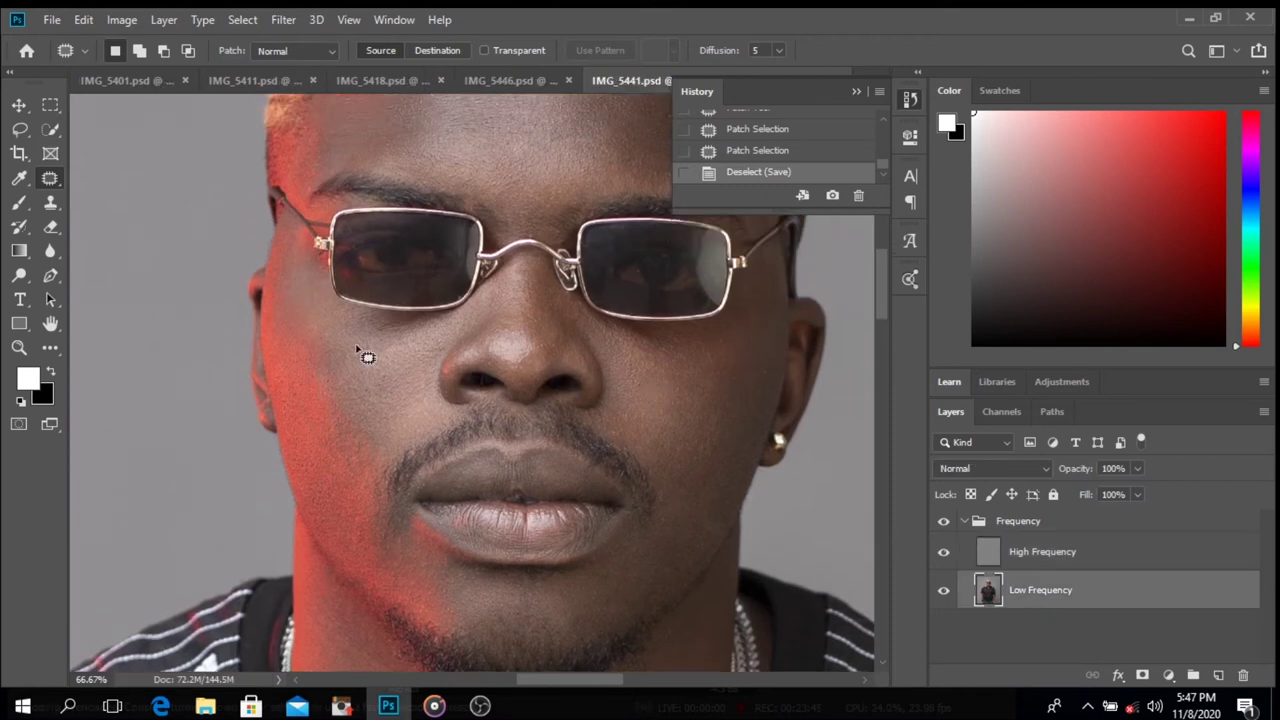
{"action": "mouse_move", "coordinate": [336, 343]}
{"action": "left_mouse_down"}
{"action": "mouse_move", "coordinate": [336, 382]}
{"action": "mouse_move", "coordinate": [363, 361]}
{"action": "mouse_move", "coordinate": [404, 384]}
{"action": "left_mouse_up"}
{"action": "key", "text": "ctrl+d"}
{"action": "mouse_move", "coordinate": [326, 327]}
{"action": "left_mouse_down"}
{"action": "mouse_move", "coordinate": [341, 343]}
{"action": "mouse_move", "coordinate": [323, 320]}
{"action": "left_mouse_up"}
- Patch the lower cheek and jaw beside the mouth on the unlit side of the face on Low Frequency
{"action": "scroll", "coordinate": [491, 451], "scroll_direction": "down", "scroll_amount": 3}
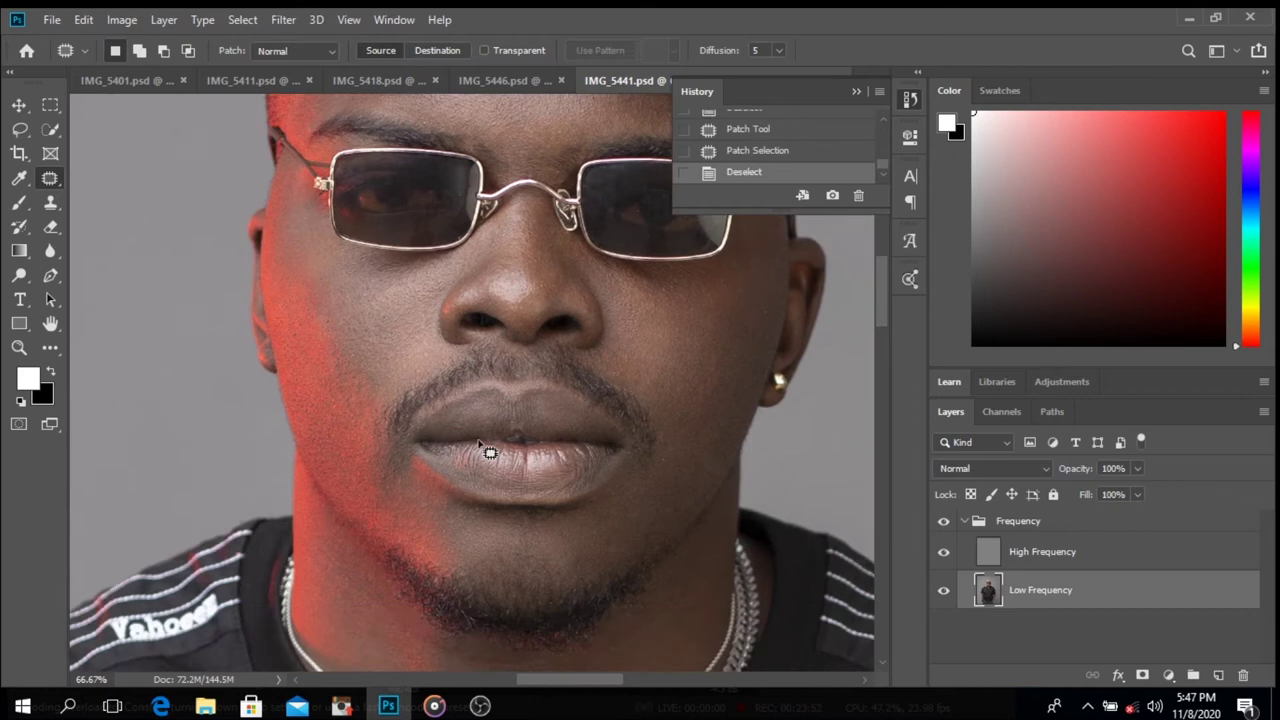
{"action": "mouse_move", "coordinate": [727, 410]}
{"action": "left_mouse_down"}
{"action": "mouse_move", "coordinate": [693, 385]}
{"action": "mouse_move", "coordinate": [630, 490]}
{"action": "left_mouse_up"}
{"action": "key", "text": "ctrl+d"}
{"action": "mouse_move", "coordinate": [630, 490]}
{"action": "left_mouse_down"}
{"action": "mouse_move", "coordinate": [576, 491]}
{"action": "mouse_move", "coordinate": [598, 484]}
{"action": "left_mouse_up"}
{"action": "key", "text": "ctrl+d"}
{"action": "key", "text": "ctrl+d"}
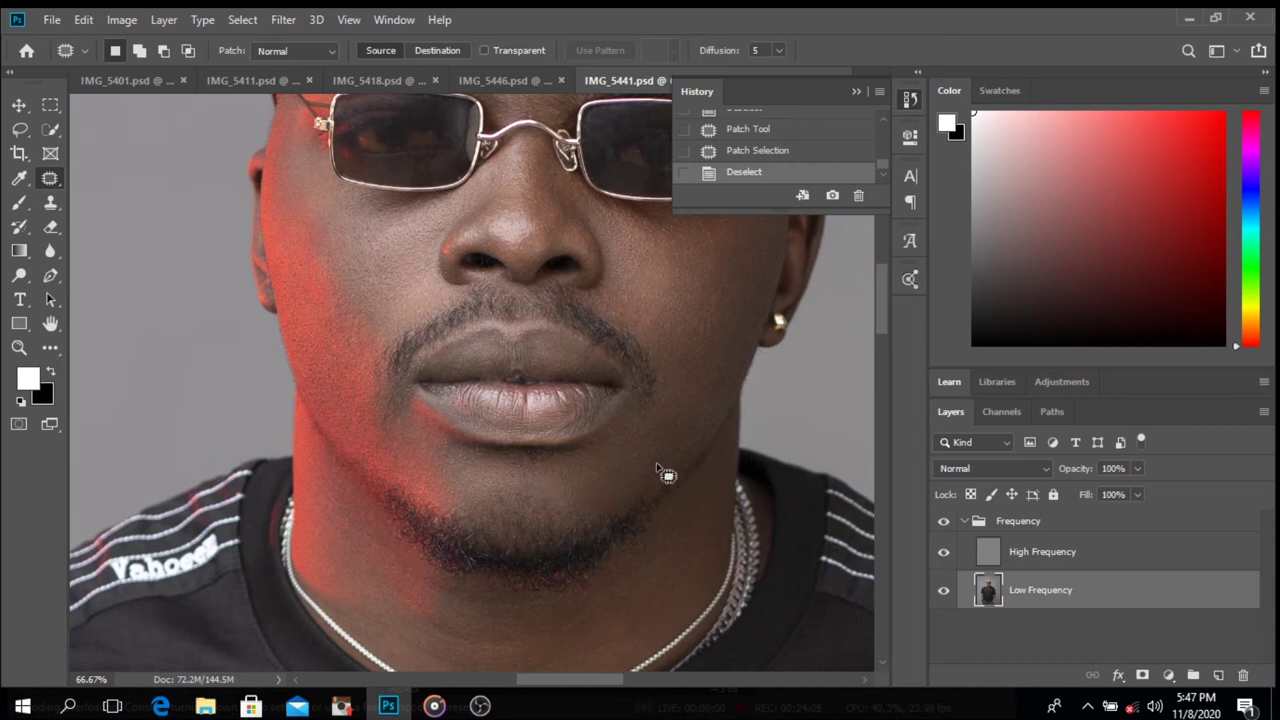
- Try to patch the texture of the unlit jaw beside the mouth on High Frequency, and undo the attempts
{"action": "left_click", "coordinate": [1061, 543]}
{"action": "mouse_move", "coordinate": [688, 446]}
{"action": "left_mouse_down"}
{"action": "mouse_move", "coordinate": [659, 467]}
{"action": "mouse_move", "coordinate": [638, 460]}
{"action": "mouse_move", "coordinate": [674, 456]}
{"action": "mouse_move", "coordinate": [666, 471]}
{"action": "left_mouse_up"}
{"action": "key", "text": "ctrl+d"}
{"action": "key", "text": "ctrl+d"}
{"action": "key", "text": "ctrl+z"}
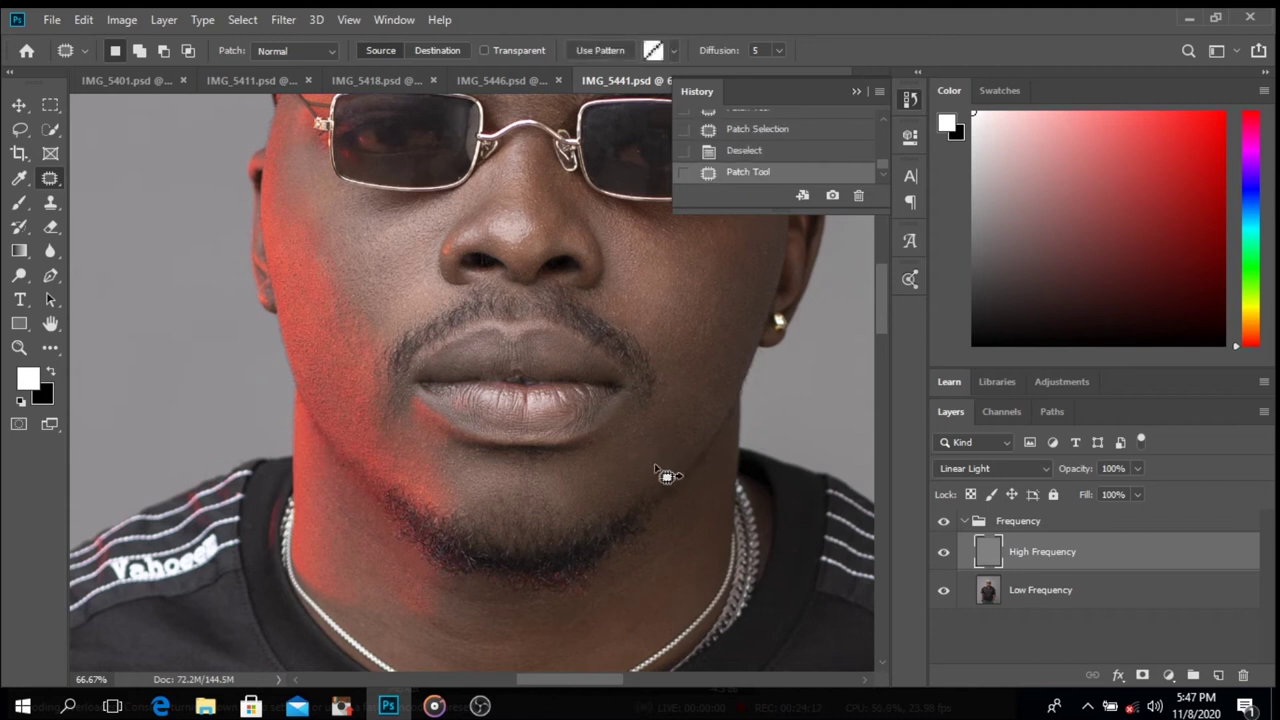
{"action": "key", "text": "ctrl+z"}
{"action": "left_click_drag", "start_coordinate": [670, 443], "coordinate": [684, 438]}
{"action": "key", "text": "ctrl+z"}
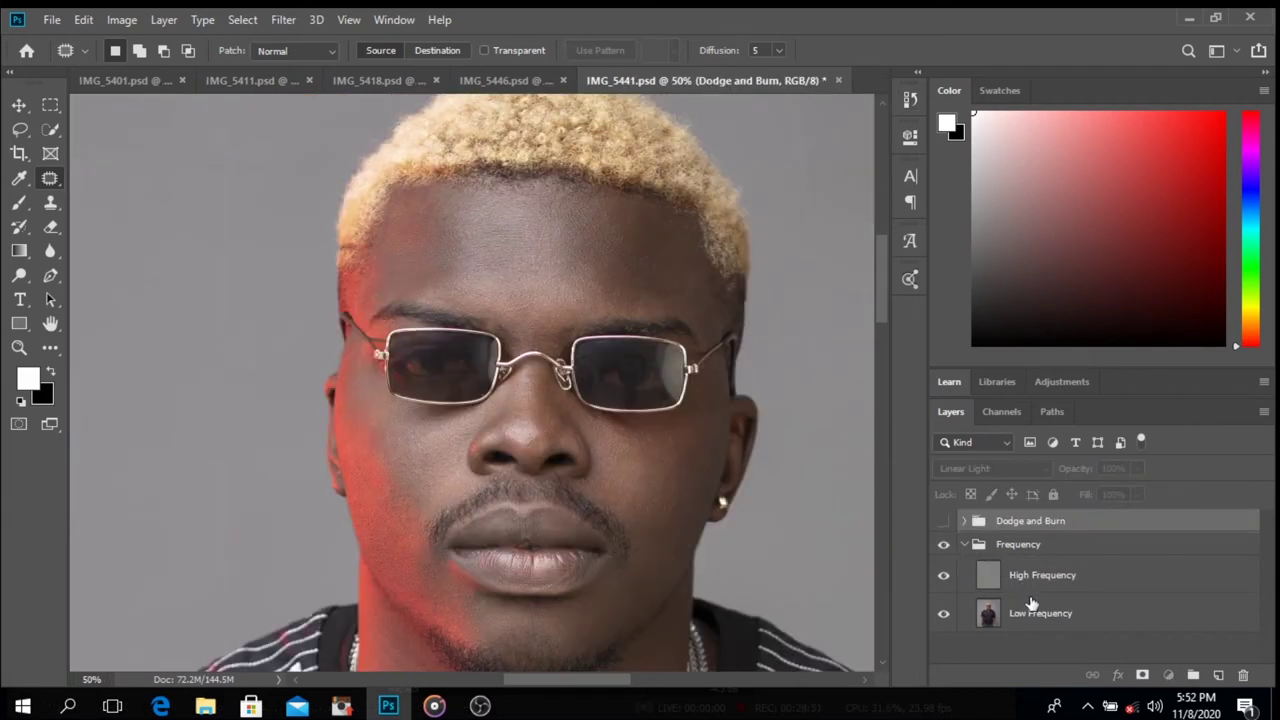
- Select the Low Frequency layer in the Frequency group
{"action": "left_click", "coordinate": [1028, 588]}
{"action": "left_click", "coordinate": [1036, 610]}
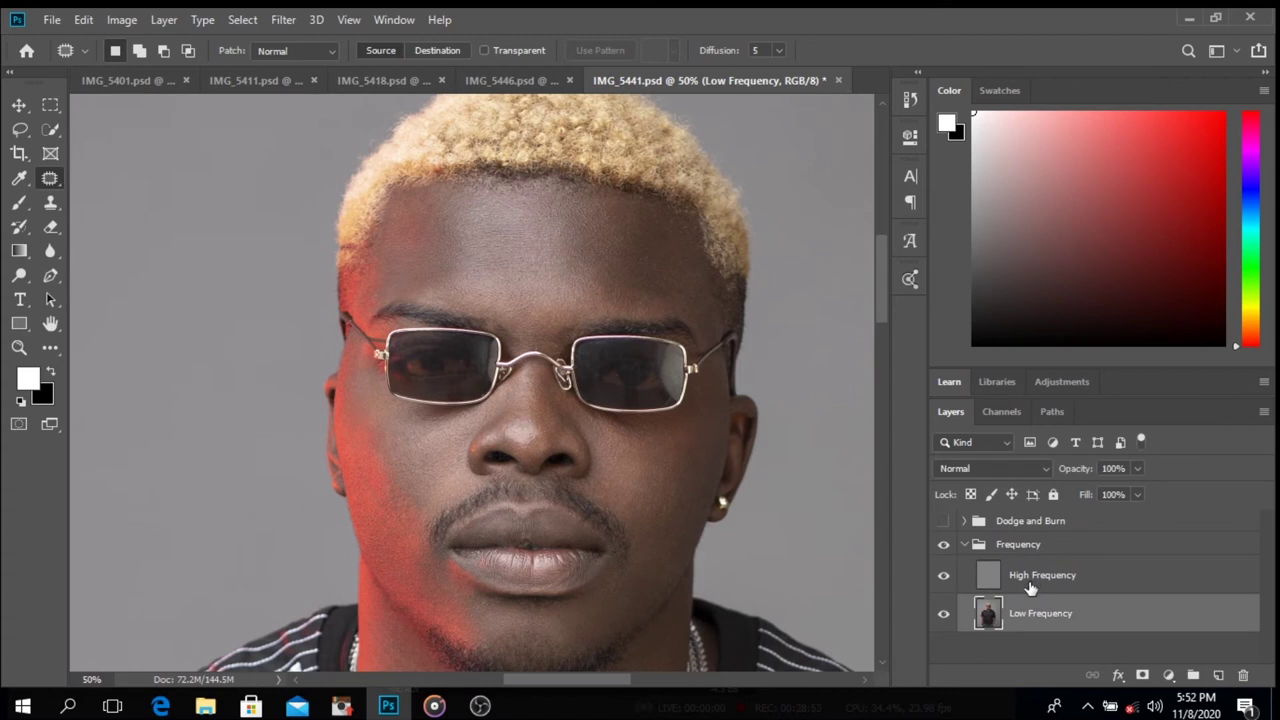
- Save the document and blend the forehead, nose and red-lit cheek on Low Frequency with the Mixer Brush
{"action": "key", "text": "ctrl+s"}
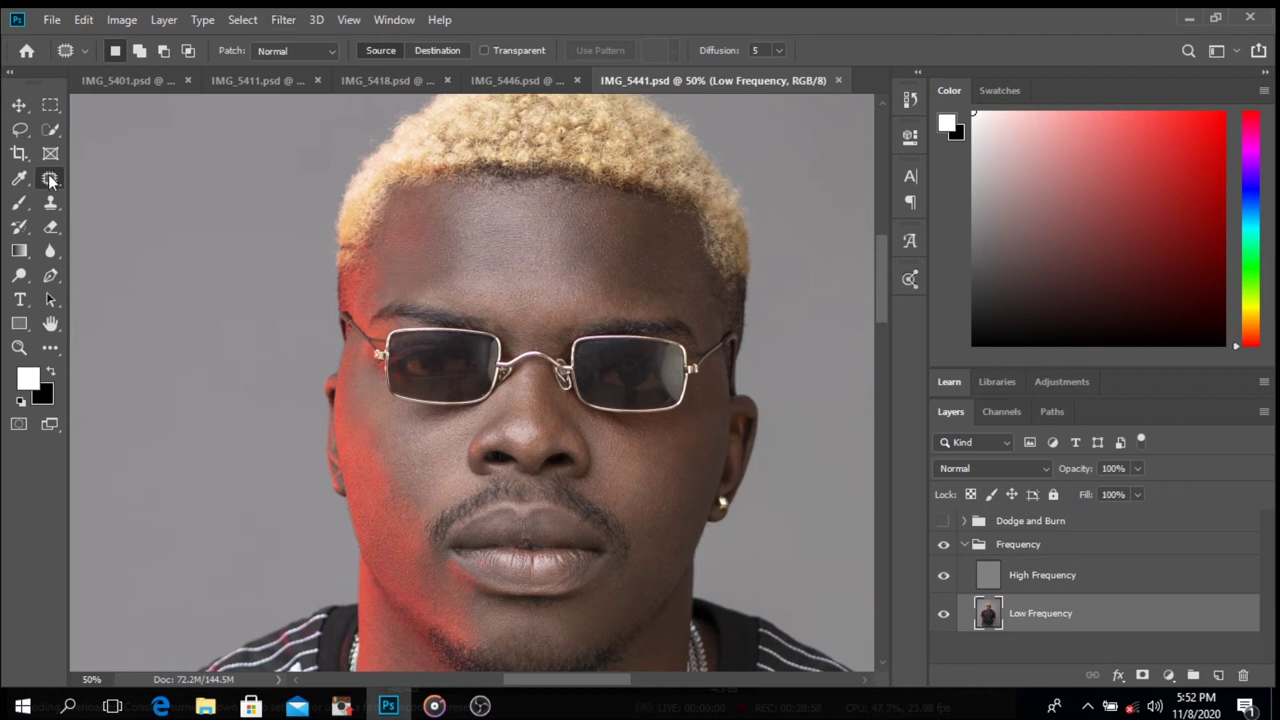
{"action": "left_click", "coordinate": [24, 204]}
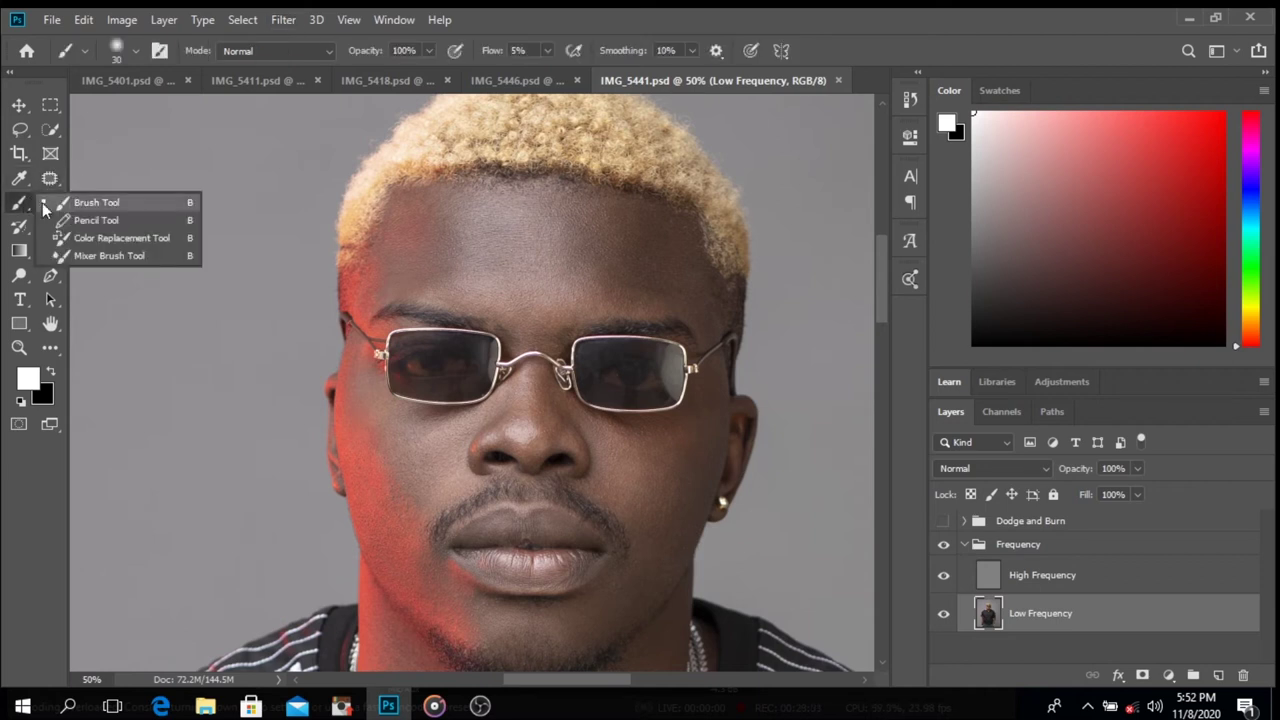
{"action": "left_click", "coordinate": [84, 256]}
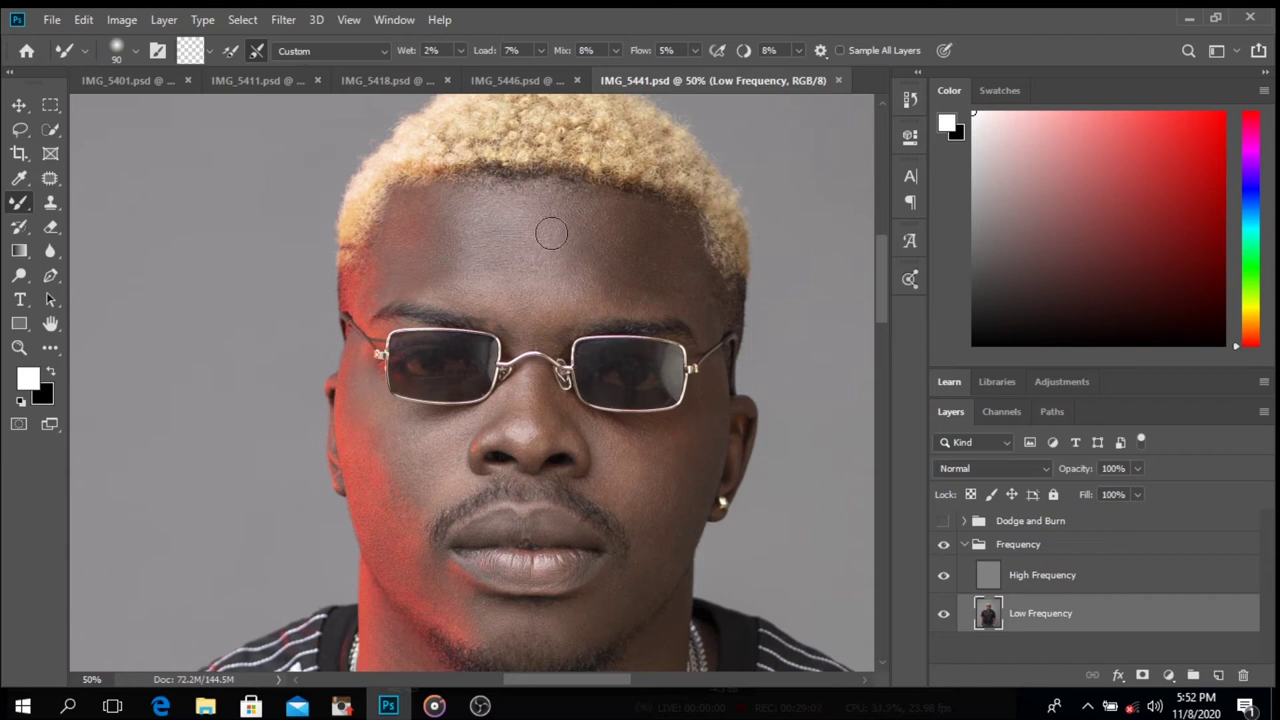
{"action": "key", "text": "bracketright"}
{"action": "key", "text": "bracketleft"}
{"action": "mouse_move", "coordinate": [490, 302]}
{"action": "left_mouse_down"}
{"action": "mouse_move", "coordinate": [369, 281]}
{"action": "mouse_move", "coordinate": [396, 212]}
{"action": "mouse_move", "coordinate": [413, 199]}
{"action": "mouse_move", "coordinate": [428, 247]}
{"action": "mouse_move", "coordinate": [446, 227]}
{"action": "mouse_move", "coordinate": [411, 209]}
{"action": "mouse_move", "coordinate": [466, 194]}
{"action": "left_mouse_up"}
{"action": "mouse_move", "coordinate": [480, 239]}
{"action": "left_mouse_down"}
{"action": "mouse_move", "coordinate": [527, 274]}
{"action": "mouse_move", "coordinate": [475, 278]}
{"action": "mouse_move", "coordinate": [538, 304]}
{"action": "mouse_move", "coordinate": [486, 299]}
{"action": "mouse_move", "coordinate": [528, 320]}
{"action": "left_mouse_up"}
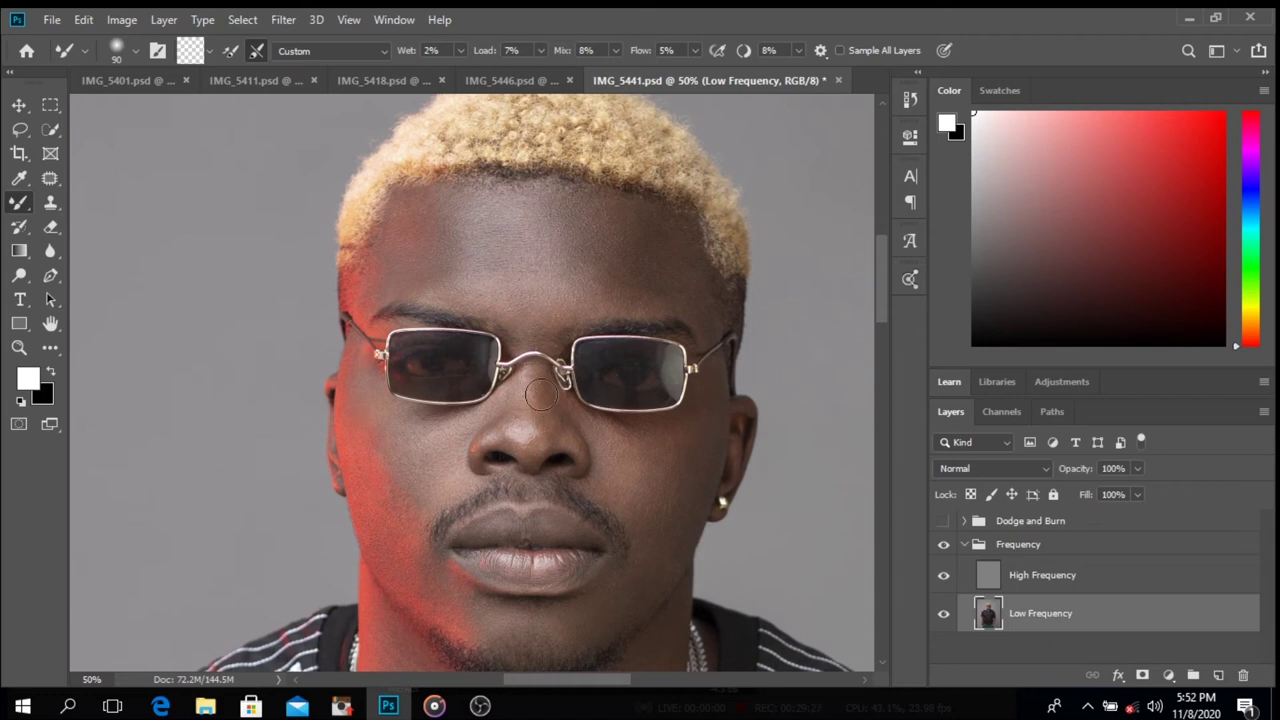
{"action": "mouse_move", "coordinate": [507, 398]}
{"action": "left_mouse_down"}
{"action": "mouse_move", "coordinate": [456, 426]}
{"action": "mouse_move", "coordinate": [458, 480]}
{"action": "mouse_move", "coordinate": [427, 501]}
{"action": "mouse_move", "coordinate": [426, 451]}
{"action": "mouse_move", "coordinate": [375, 405]}
{"action": "mouse_move", "coordinate": [354, 357]}
{"action": "left_mouse_up"}
{"action": "scroll", "coordinate": [640, 430], "scroll_direction": "up", "scroll_amount": 2}
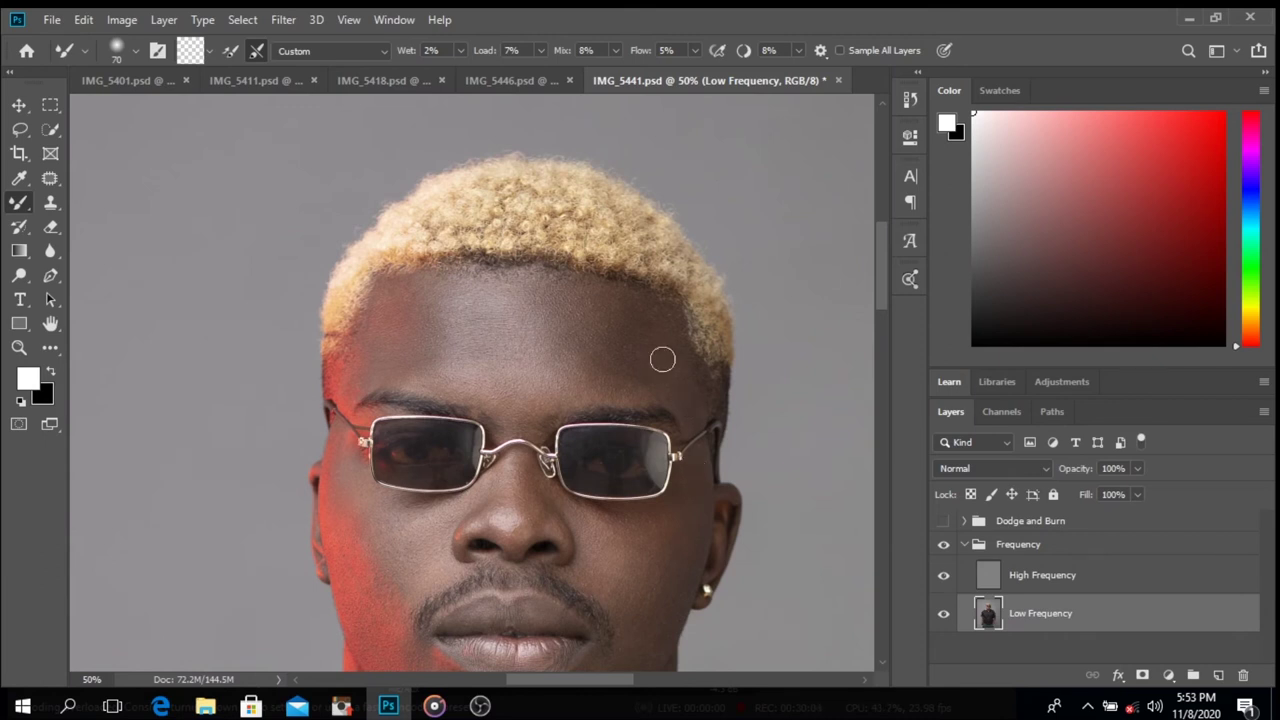
- Patch small uneven areas of the forehead above the eyebrow on the unlit side on Low Frequency
{"action": "key", "text": "j"}
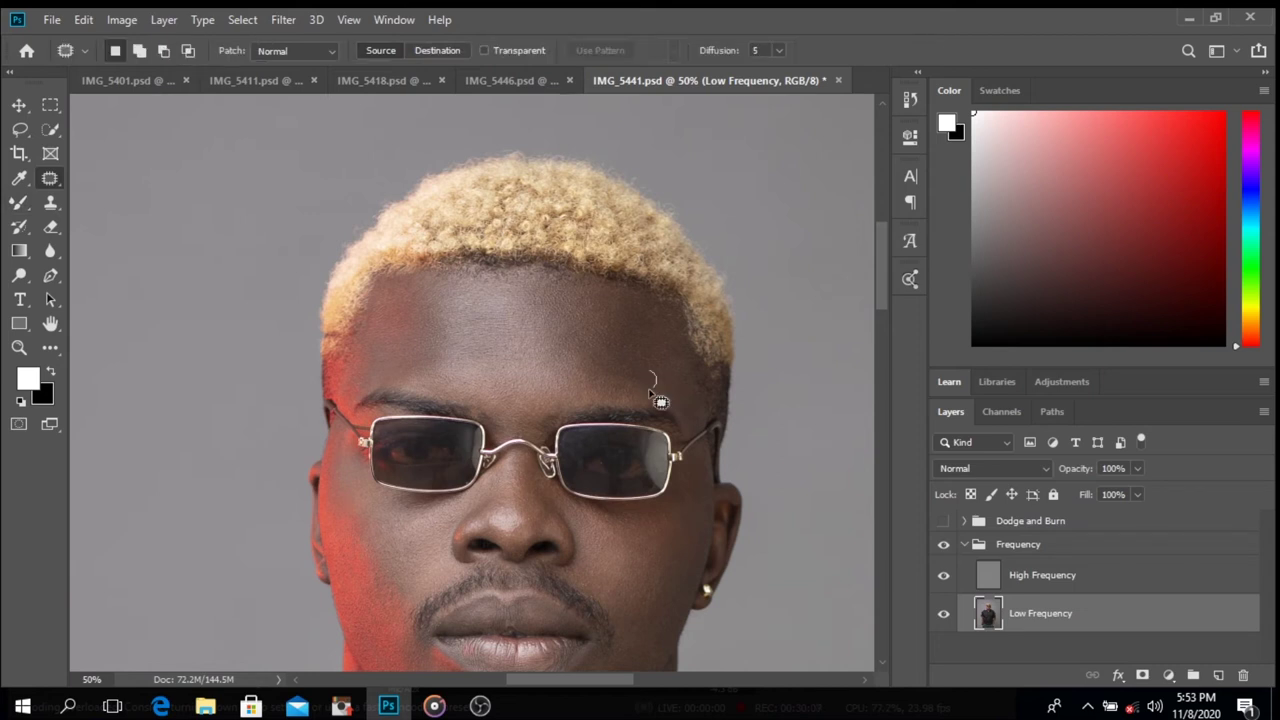
{"action": "left_click_drag", "start_coordinate": [651, 394], "coordinate": [680, 372]}
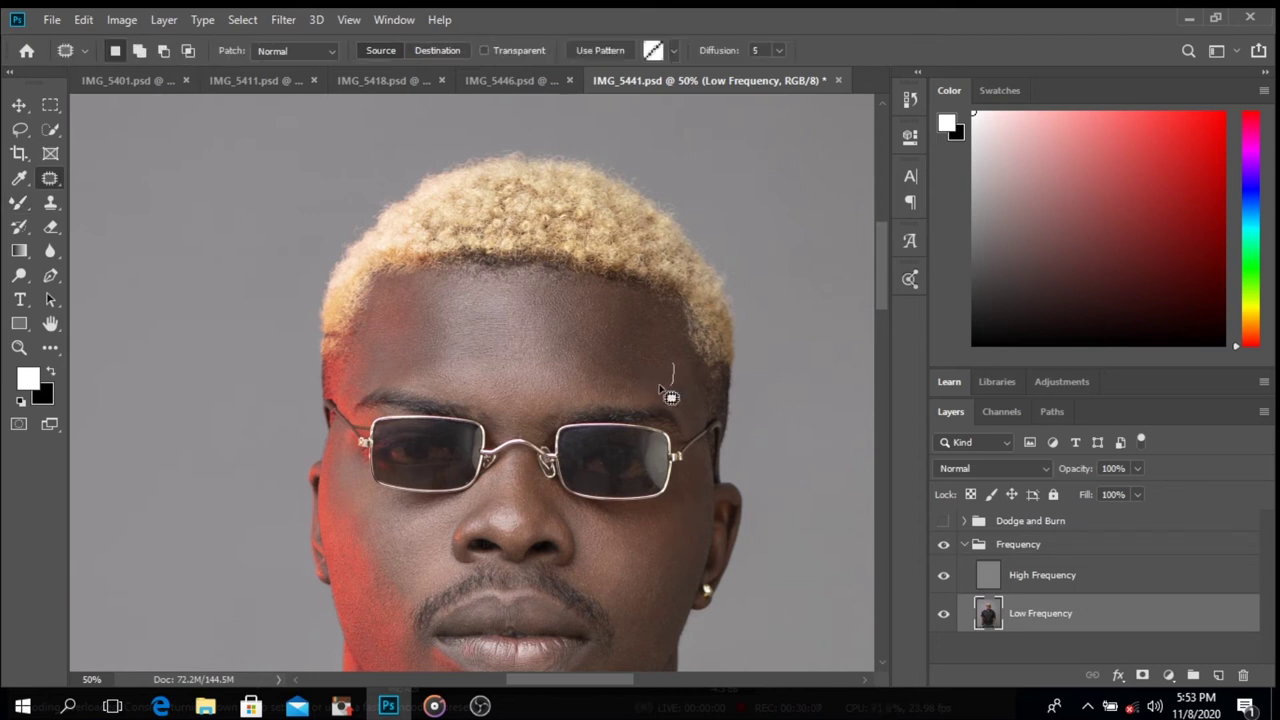
{"action": "left_click", "coordinate": [633, 362]}
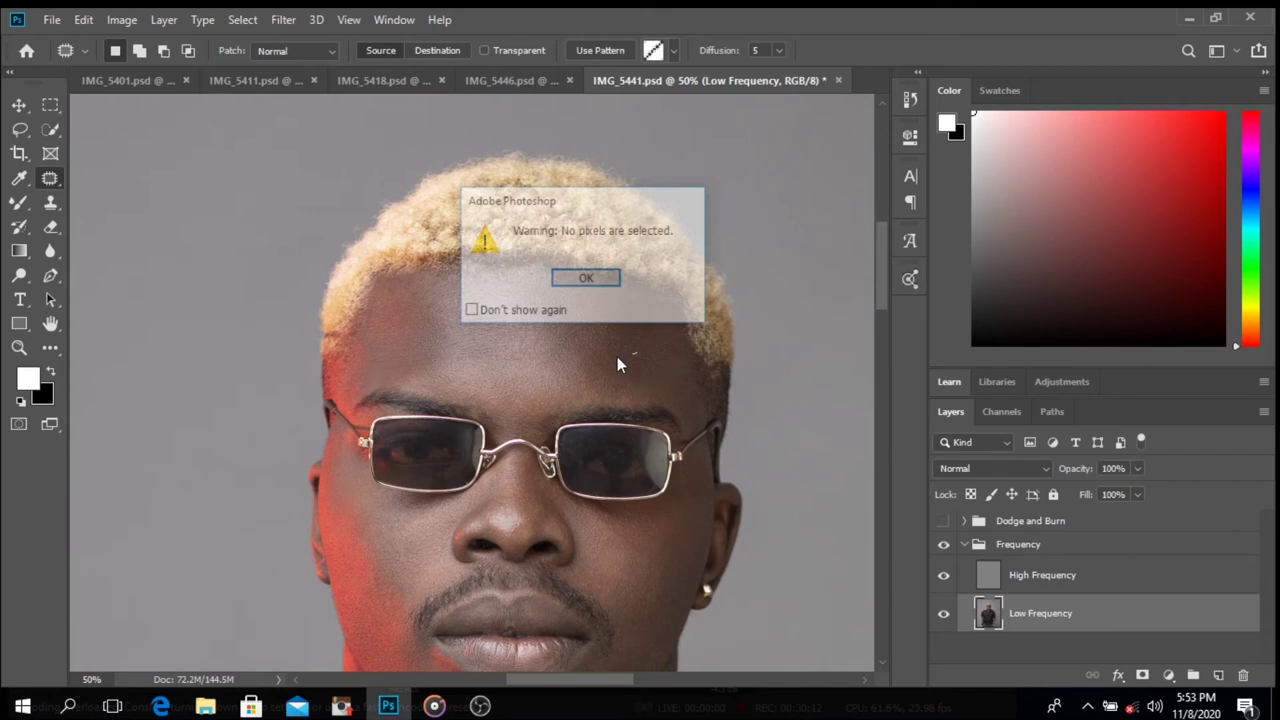
{"action": "key", "text": "Return"}
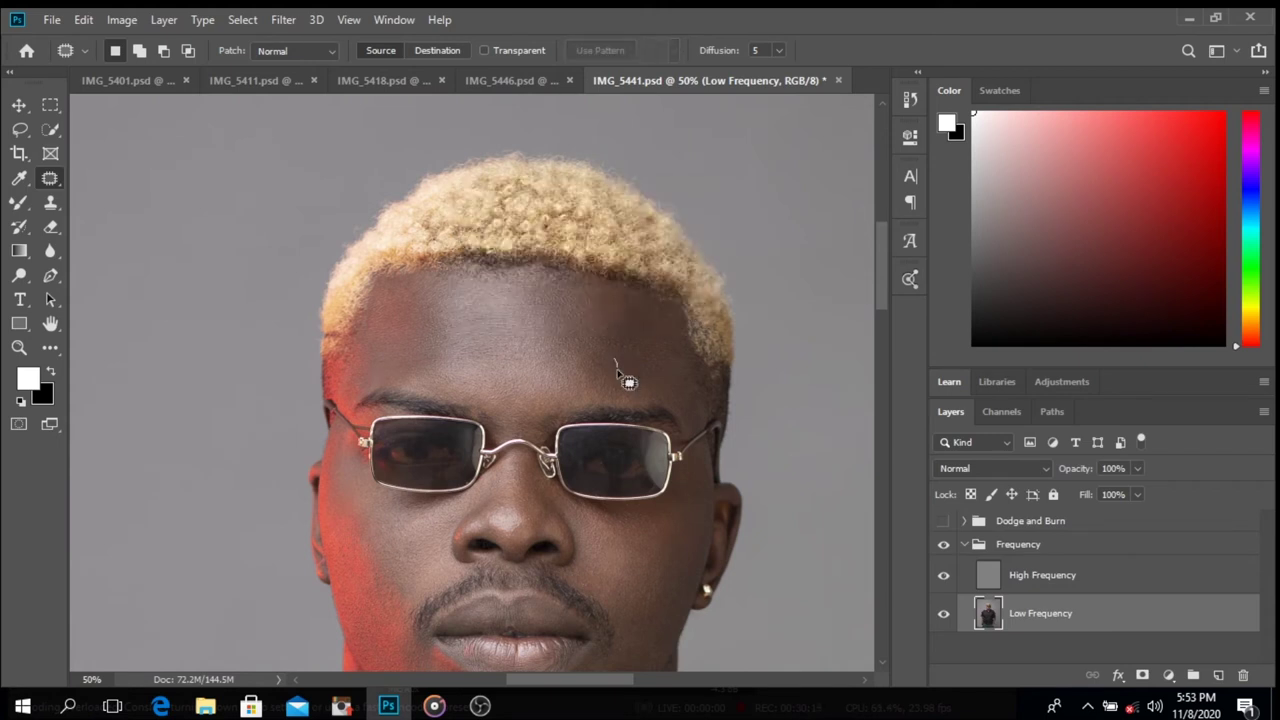
{"action": "left_click_drag", "start_coordinate": [603, 351], "coordinate": [580, 337]}
{"action": "left_click_drag", "start_coordinate": [621, 376], "coordinate": [612, 388]}
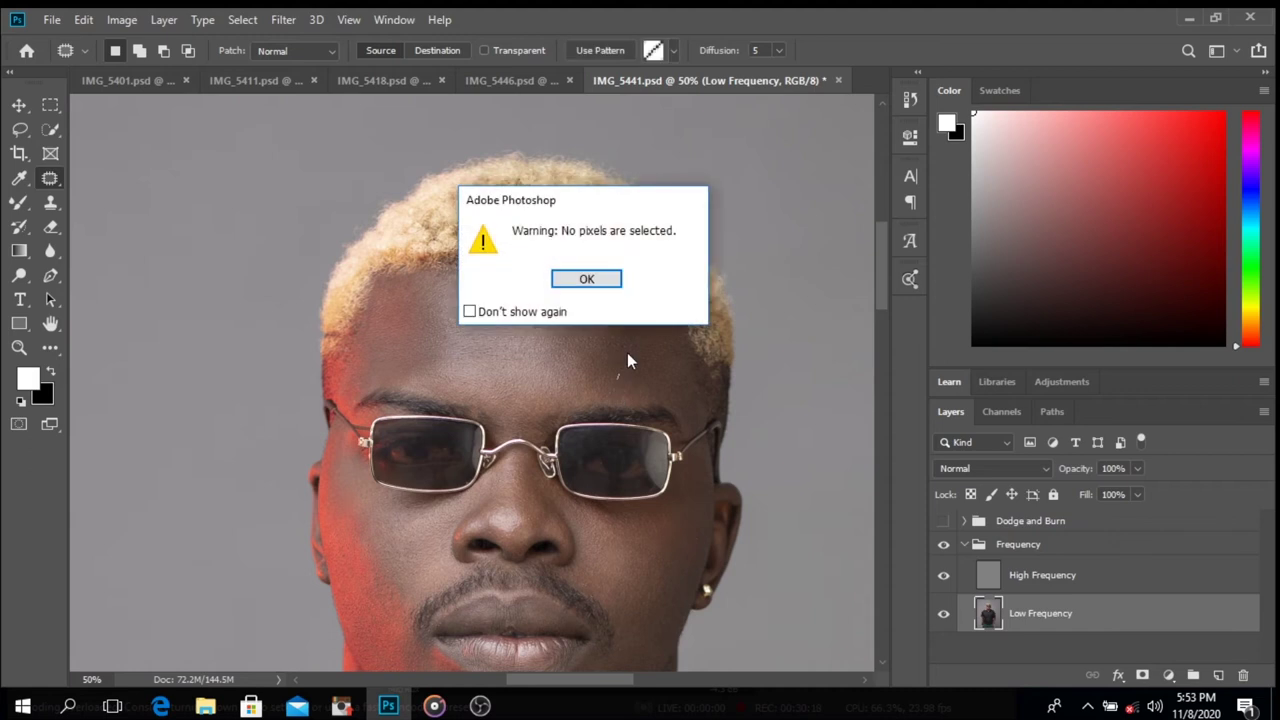
{"action": "key", "text": "Return"}
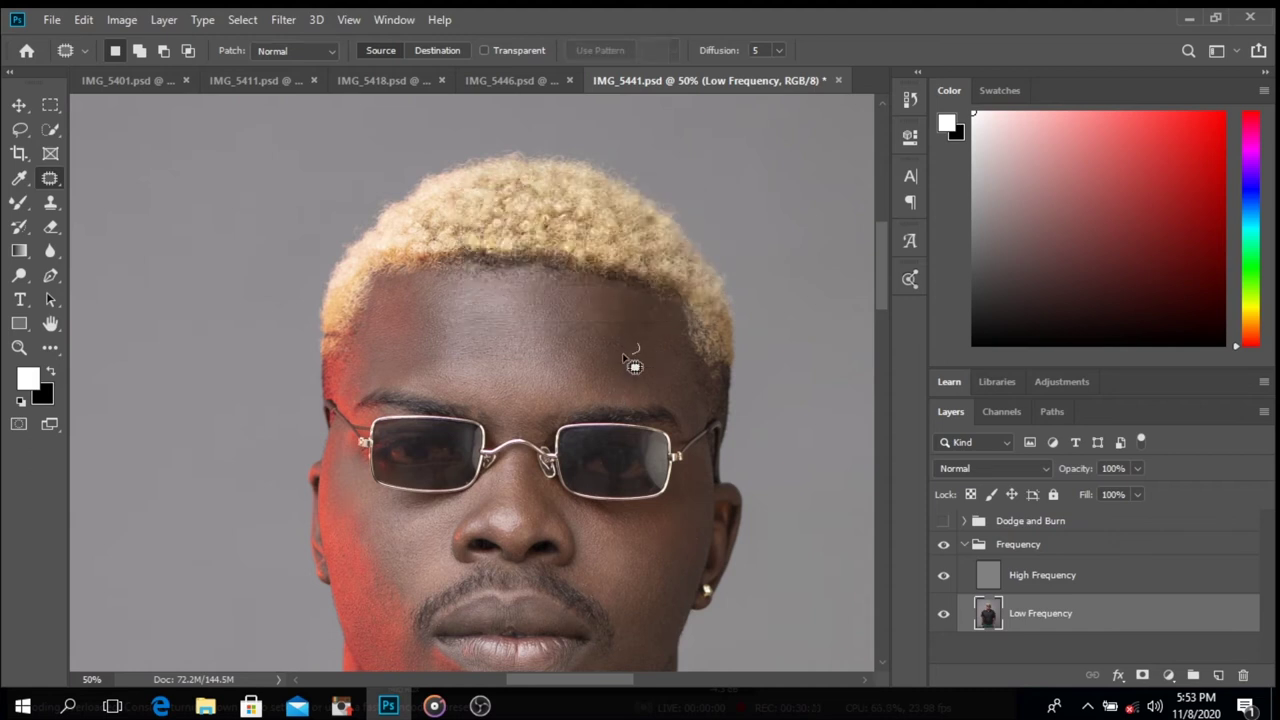
- Blend the unlit side of the face from cheek to temple with the Mixer Brush and reduce the brush size to 50
{"action": "key", "text": "b"}
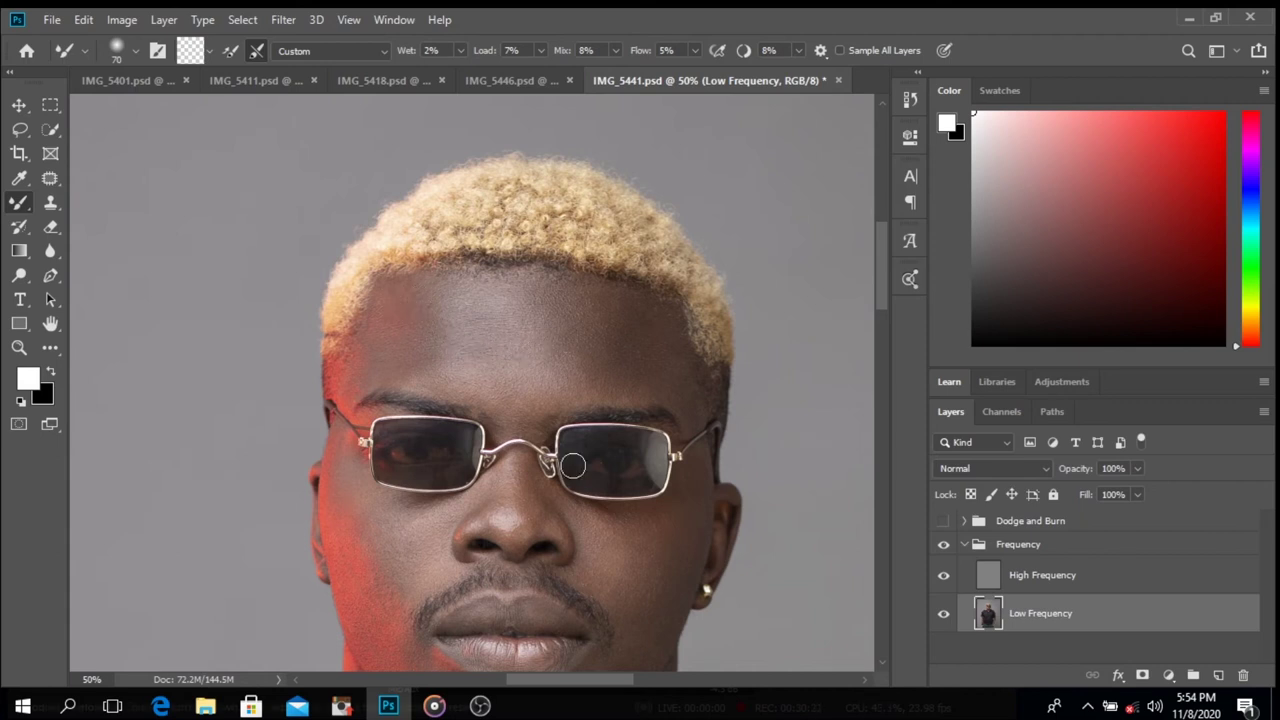
{"action": "left_click_drag", "start_coordinate": [701, 521], "coordinate": [647, 336]}
{"action": "key", "text": "bracketleft"}
{"action": "key", "text": "bracketleft"}
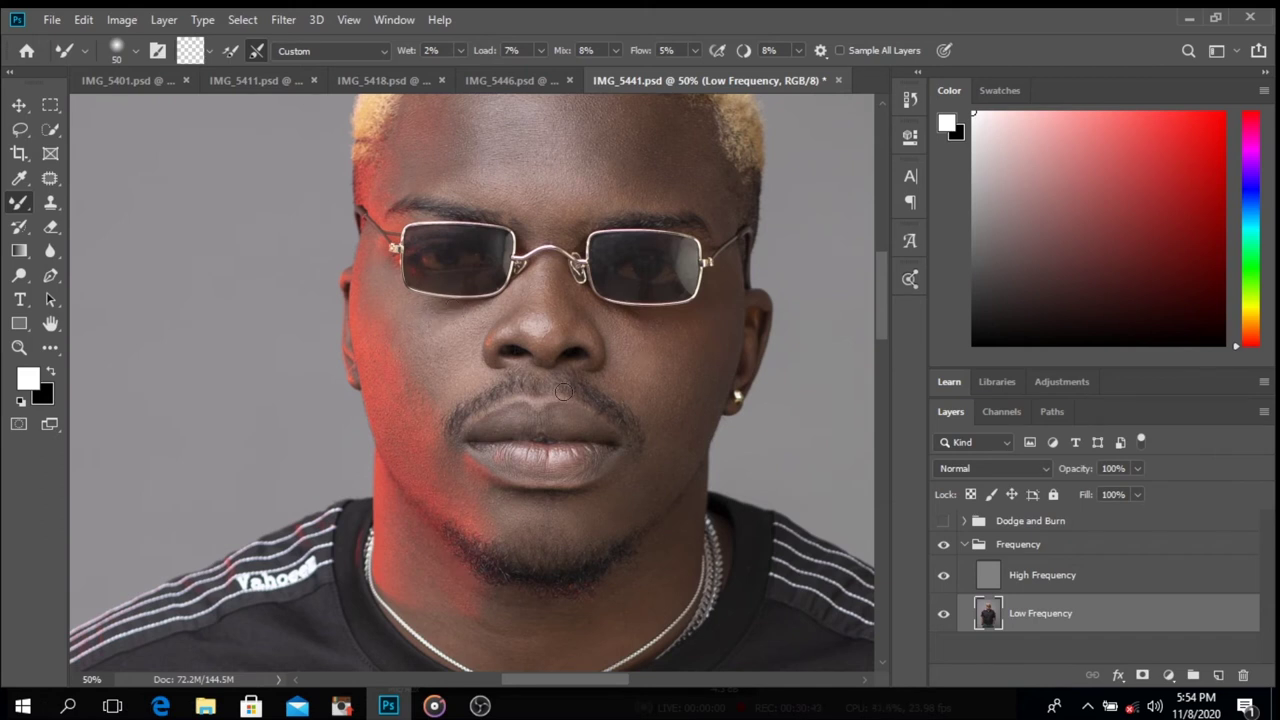
- Blend the chin and the neck above the necklace with the Mixer Brush at size 70
{"action": "scroll", "coordinate": [593, 409], "scroll_direction": "down", "scroll_amount": 1}
{"action": "scroll", "coordinate": [593, 409], "scroll_direction": "down", "scroll_amount": 5}
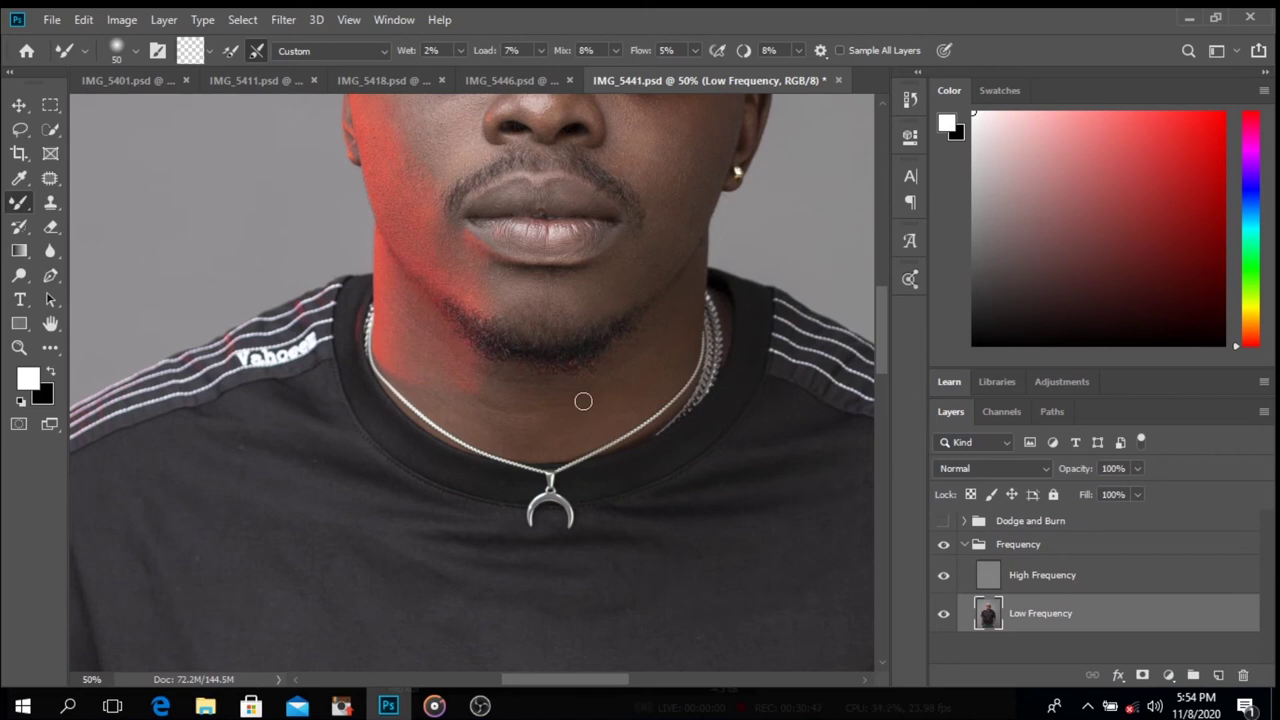
{"action": "key", "text": "bracketright"}
{"action": "key", "text": "bracketright"}
{"action": "left_click_drag", "start_coordinate": [507, 414], "coordinate": [600, 140]}
{"action": "left_click_drag", "start_coordinate": [429, 397], "coordinate": [631, 426]}
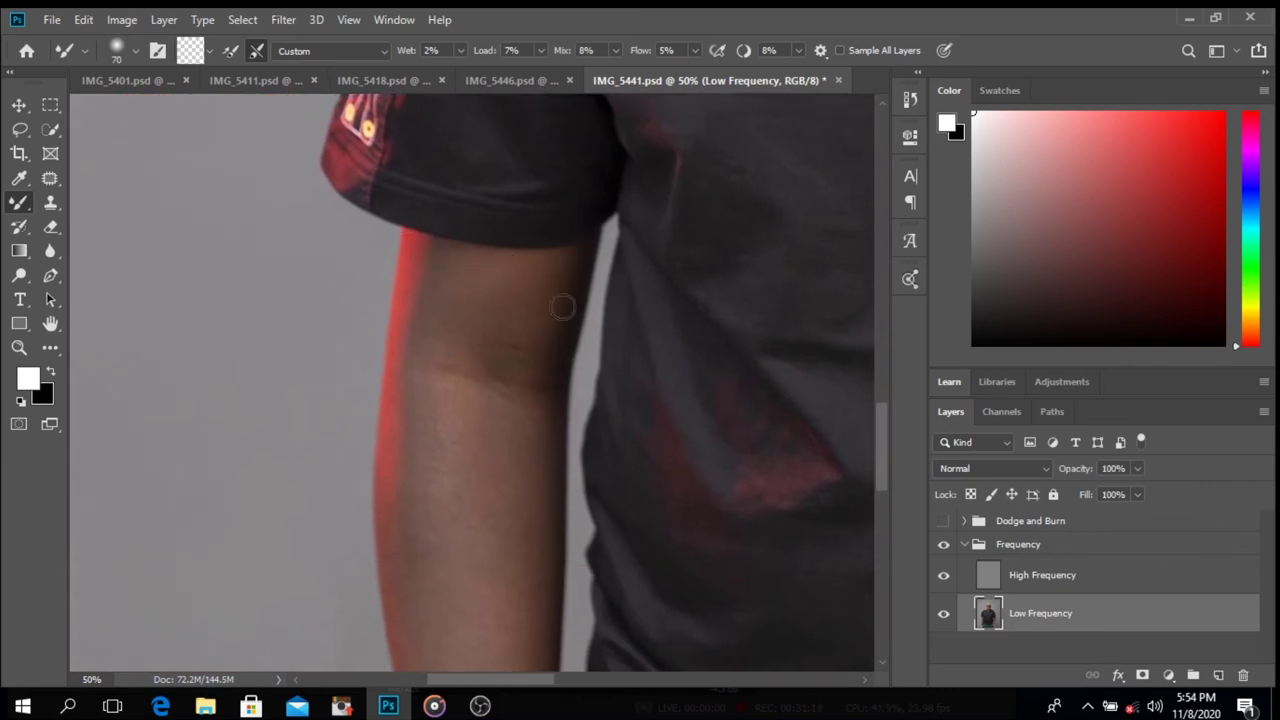
- Blend the skin of the red-lit arm from the elbow crease to the beaded bracelets on Low Frequency
{"action": "left_click_drag", "start_coordinate": [420, 350], "coordinate": [386, 464]}
{"action": "left_click_drag", "start_coordinate": [435, 372], "coordinate": [517, 404]}
{"action": "left_click_drag", "start_coordinate": [534, 531], "coordinate": [534, 386]}
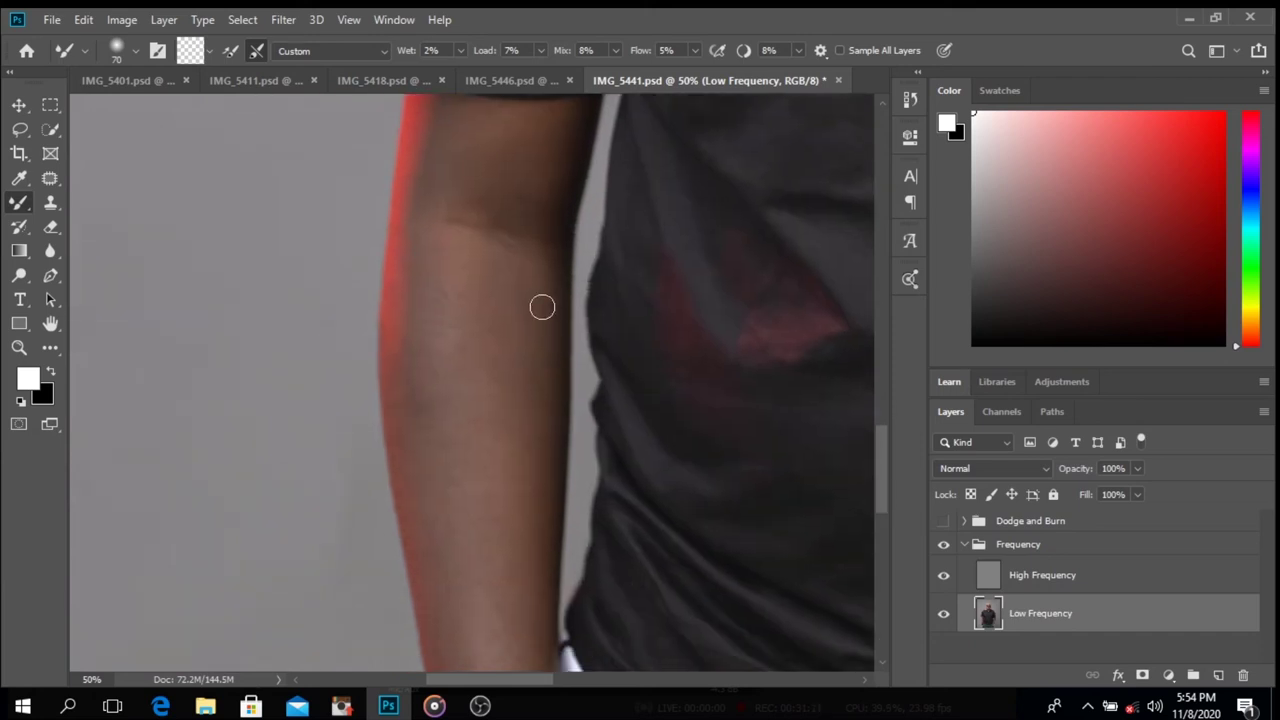
{"action": "left_click_drag", "start_coordinate": [538, 505], "coordinate": [537, 386]}
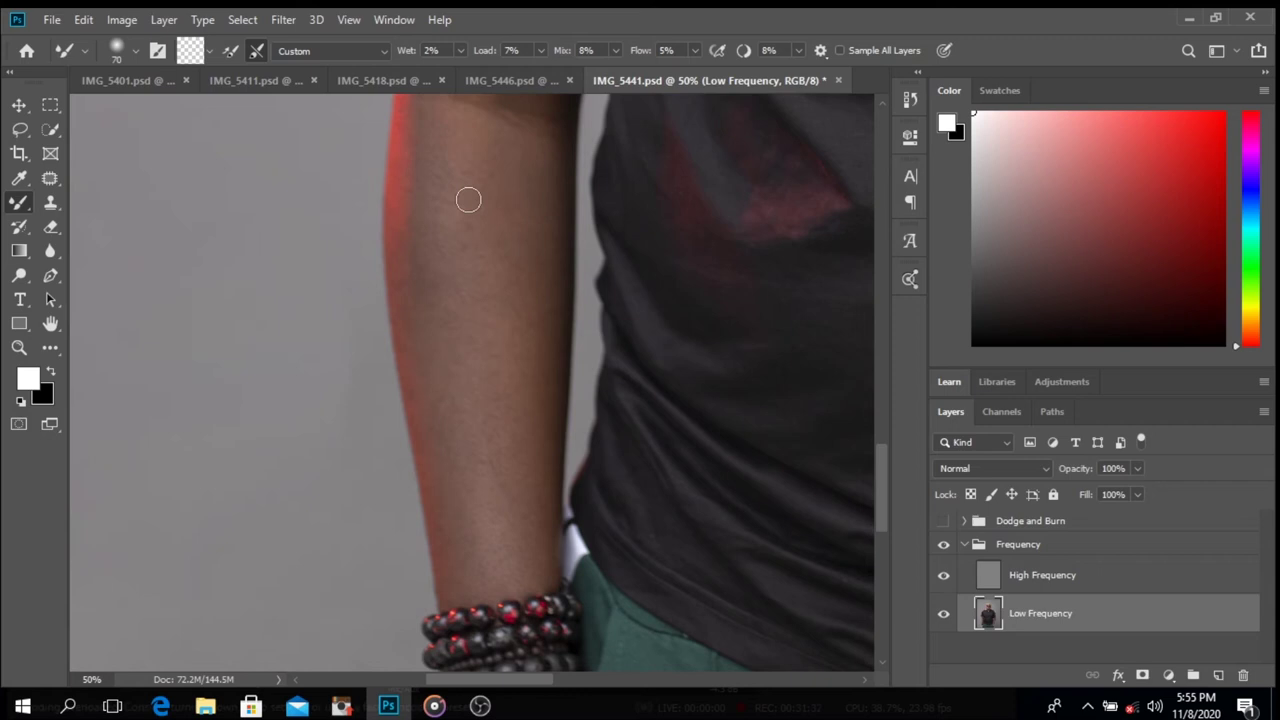
{"action": "left_click_drag", "start_coordinate": [606, 465], "coordinate": [457, 384]}
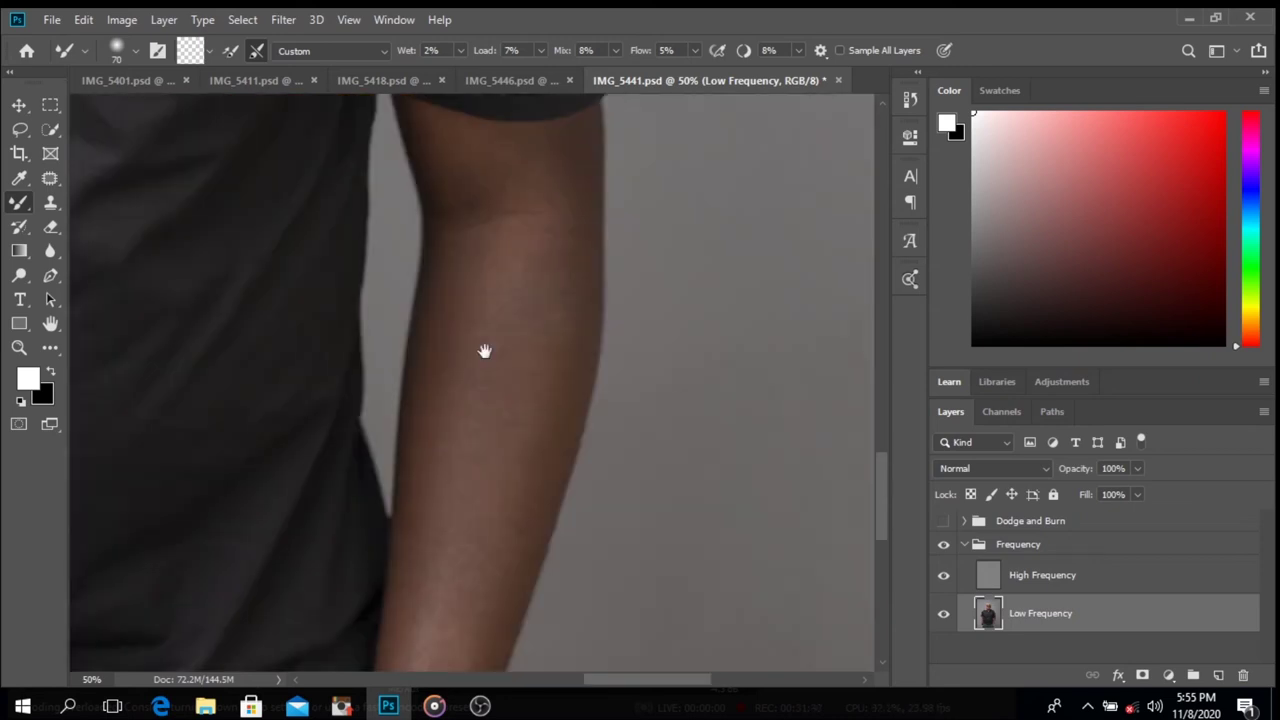
- Blend the skin of the unlit arm below the sleeve on Low Frequency, enlarging the Mixer Brush to 90 and 150
{"action": "left_click_drag", "start_coordinate": [483, 351], "coordinate": [469, 527]}
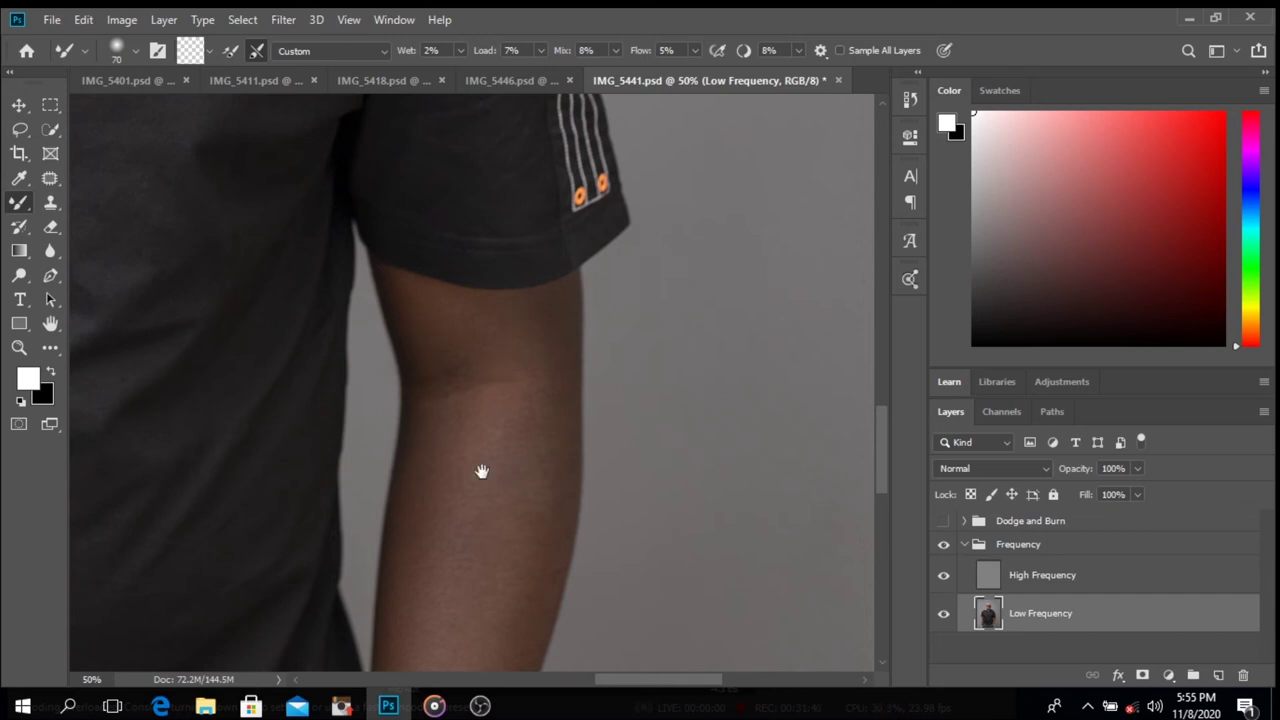
{"action": "left_click_drag", "start_coordinate": [481, 471], "coordinate": [462, 410]}
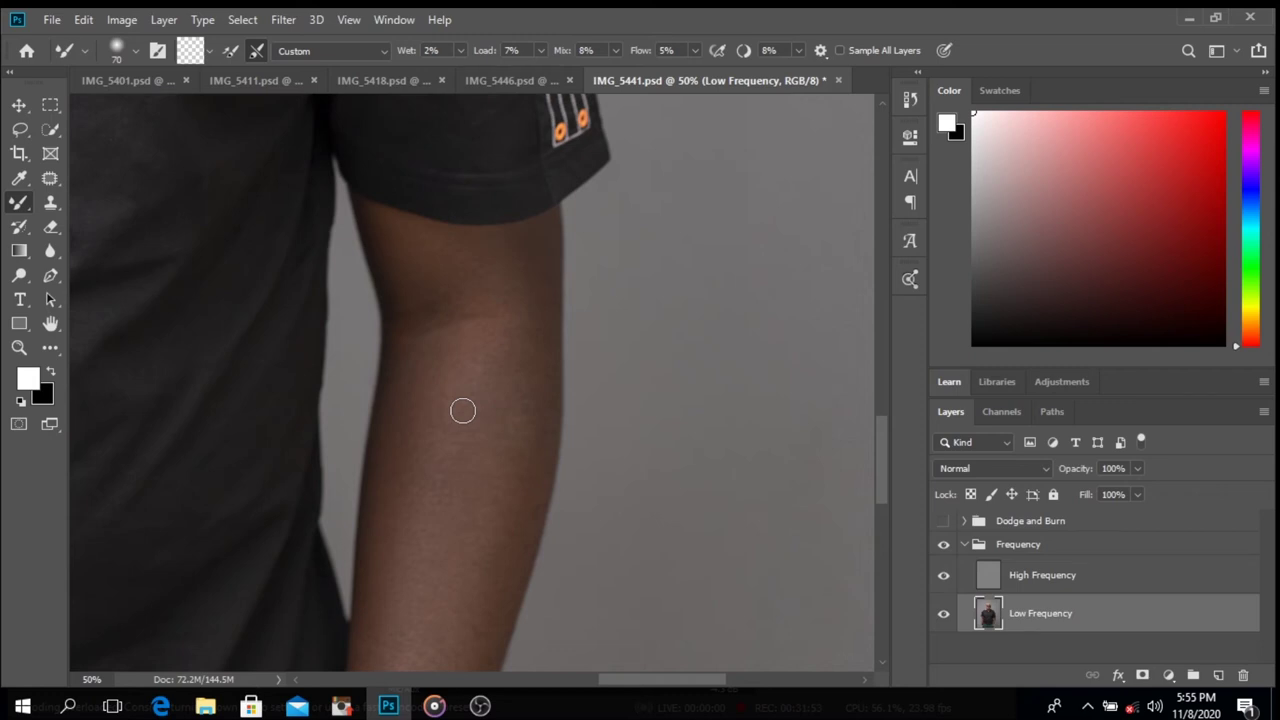
{"action": "left_click_drag", "start_coordinate": [462, 410], "coordinate": [500, 307]}
{"action": "key", "text": "bracketright"}
{"action": "key", "text": "bracketright"}
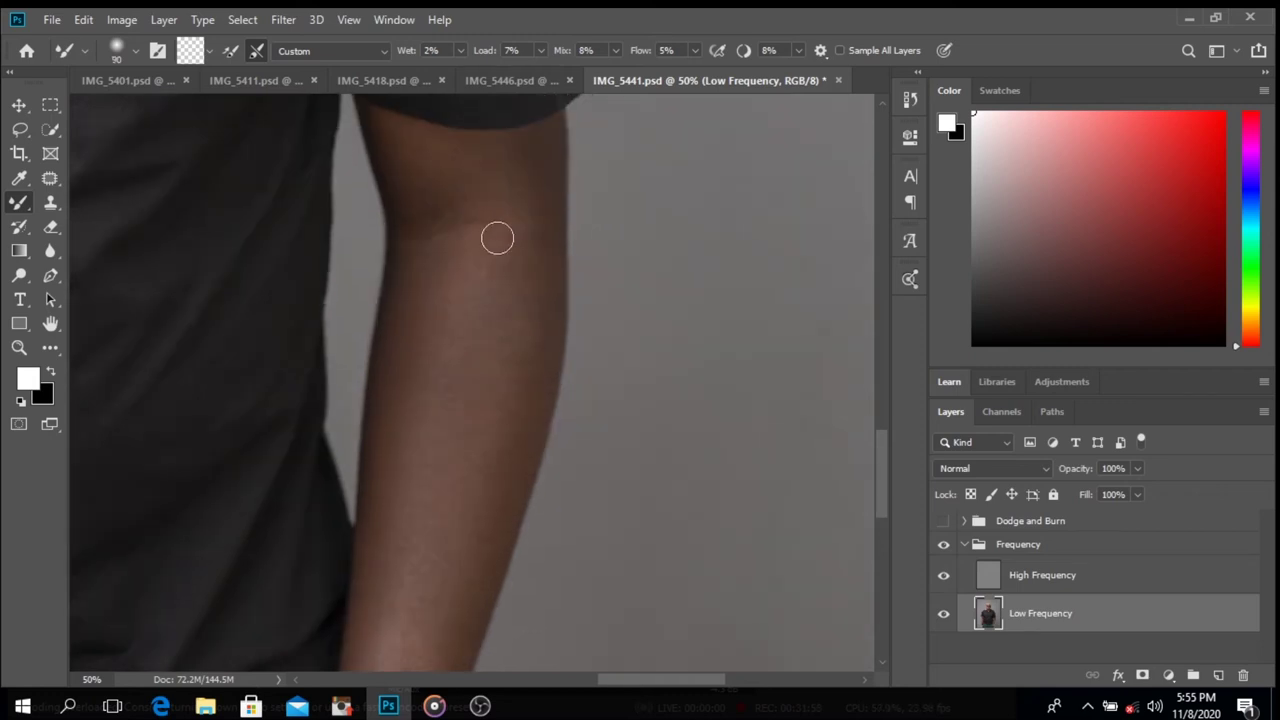
{"action": "key", "text": "ctrl+minus"}
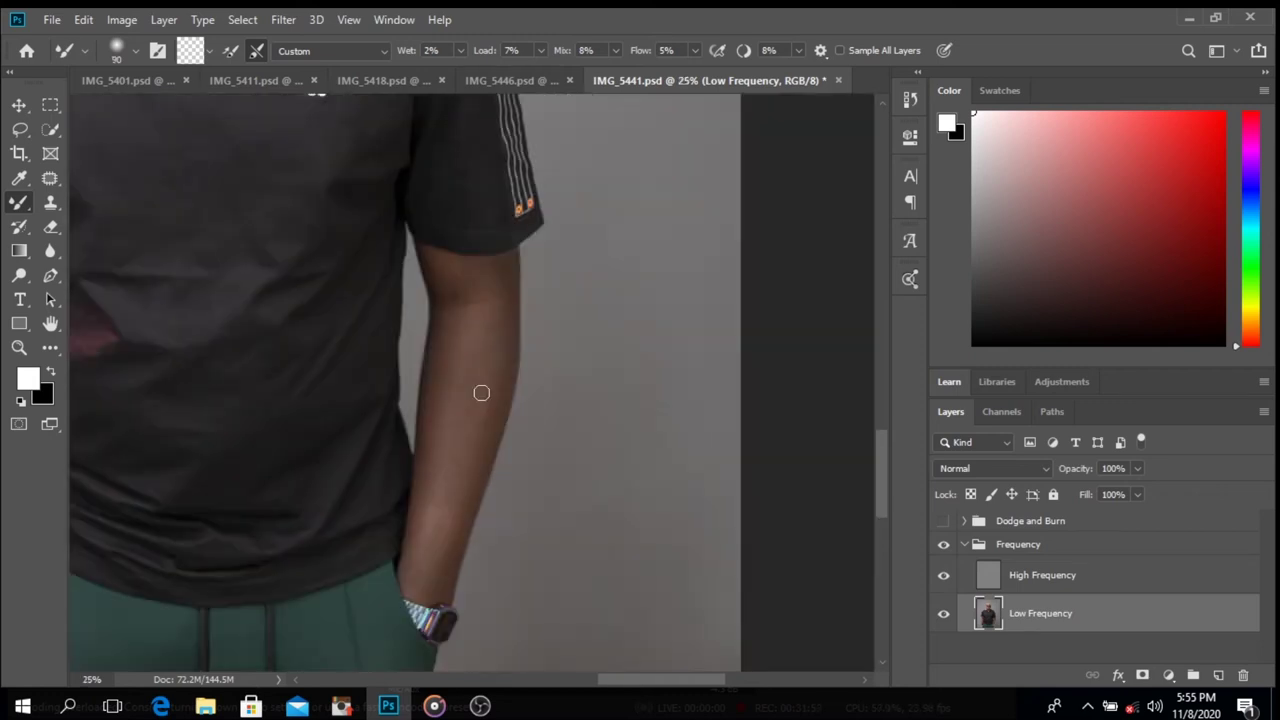
{"action": "key", "text": "bracketright"}
{"action": "key", "text": "bracketright"}
{"action": "key", "text": "bracketright"}
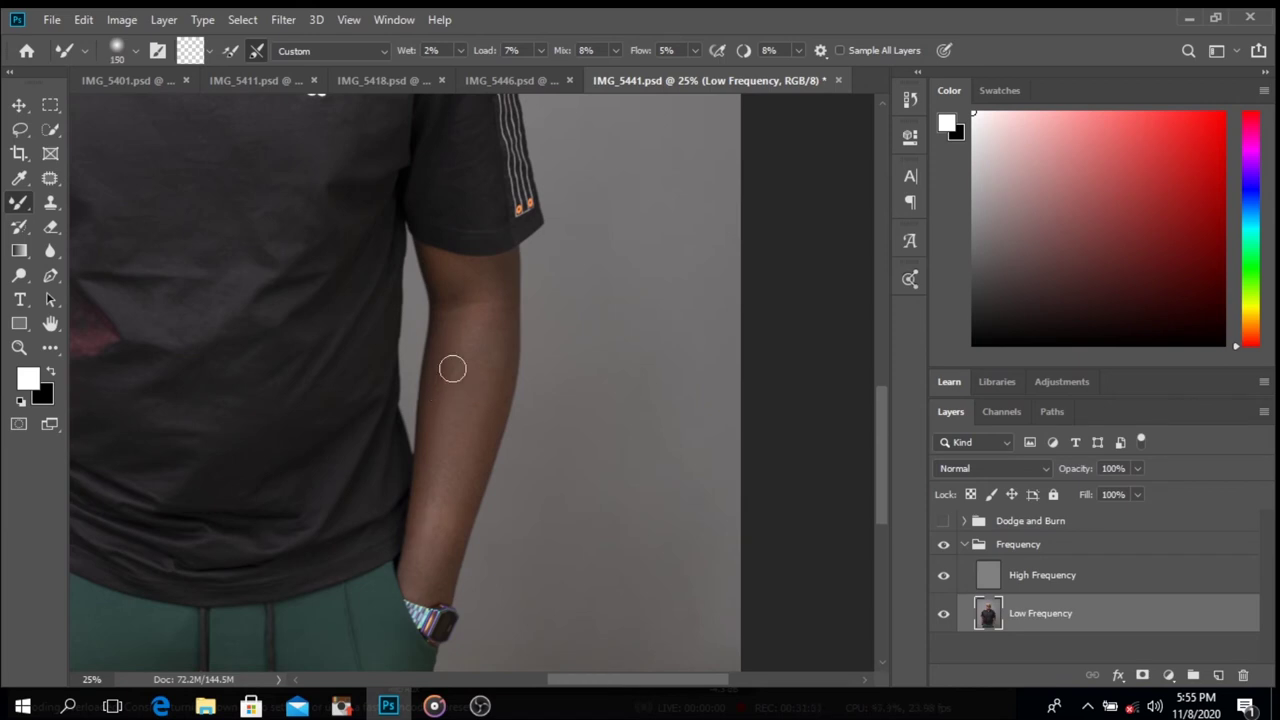
- Save the document and check the hands, arms and shirt across the whole figure
{"action": "key", "text": "space"}
{"action": "mouse_move", "coordinate": [473, 330]}
{"action": "left_mouse_down"}
{"action": "mouse_move", "coordinate": [631, 366]}
{"action": "mouse_move", "coordinate": [741, 311]}
{"action": "left_mouse_up"}
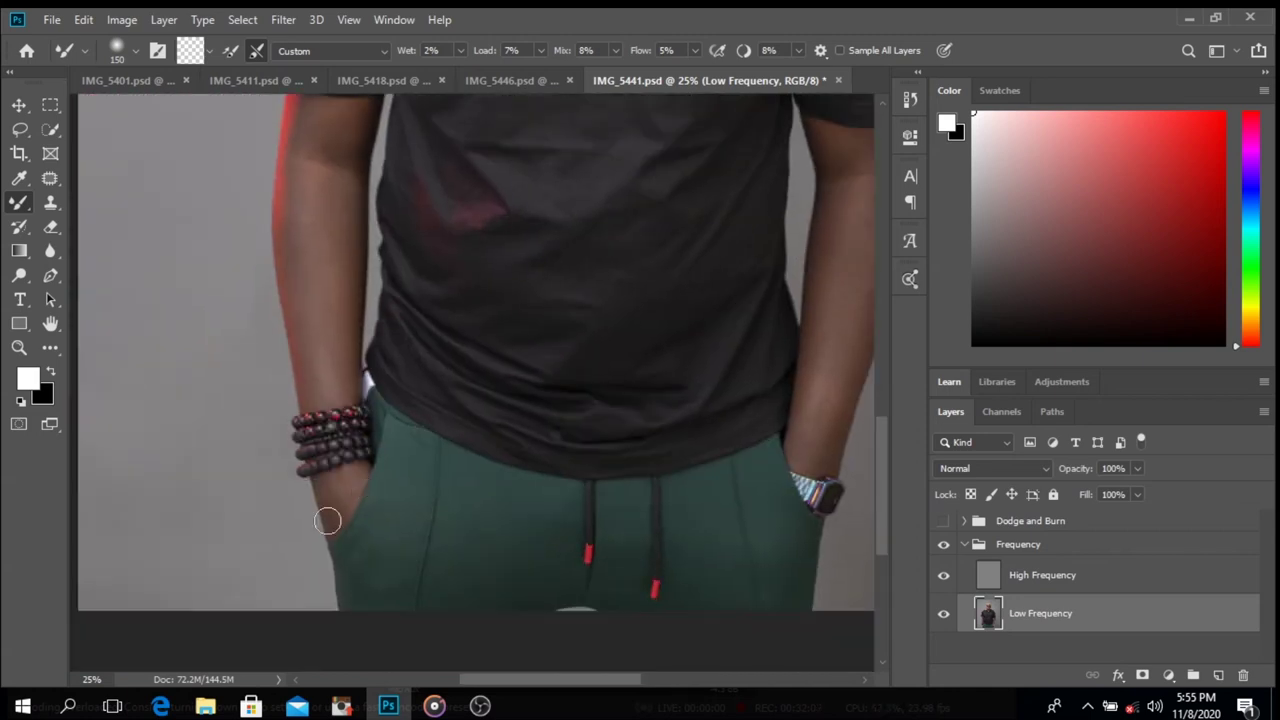
{"action": "key", "text": "ctrl+s"}
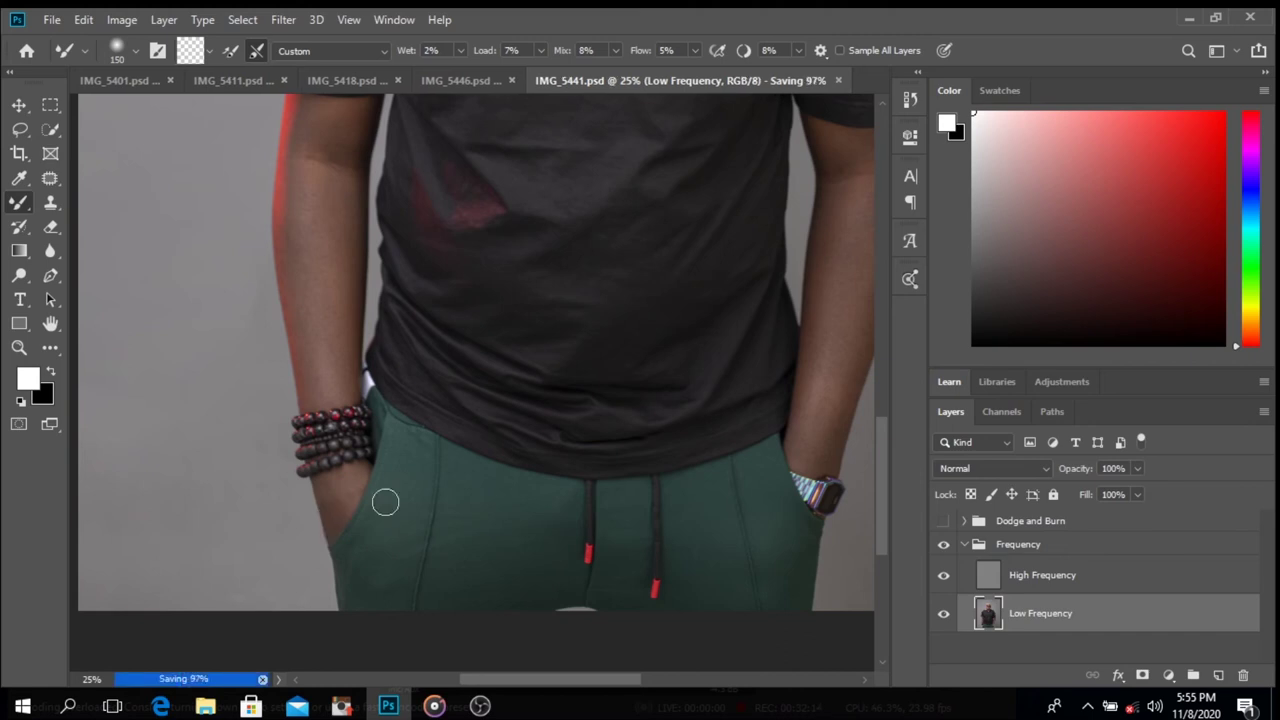
{"action": "left_click_drag", "start_coordinate": [562, 420], "coordinate": [540, 475]}
{"action": "scroll", "coordinate": [540, 475], "scroll_direction": "up", "scroll_amount": 10}
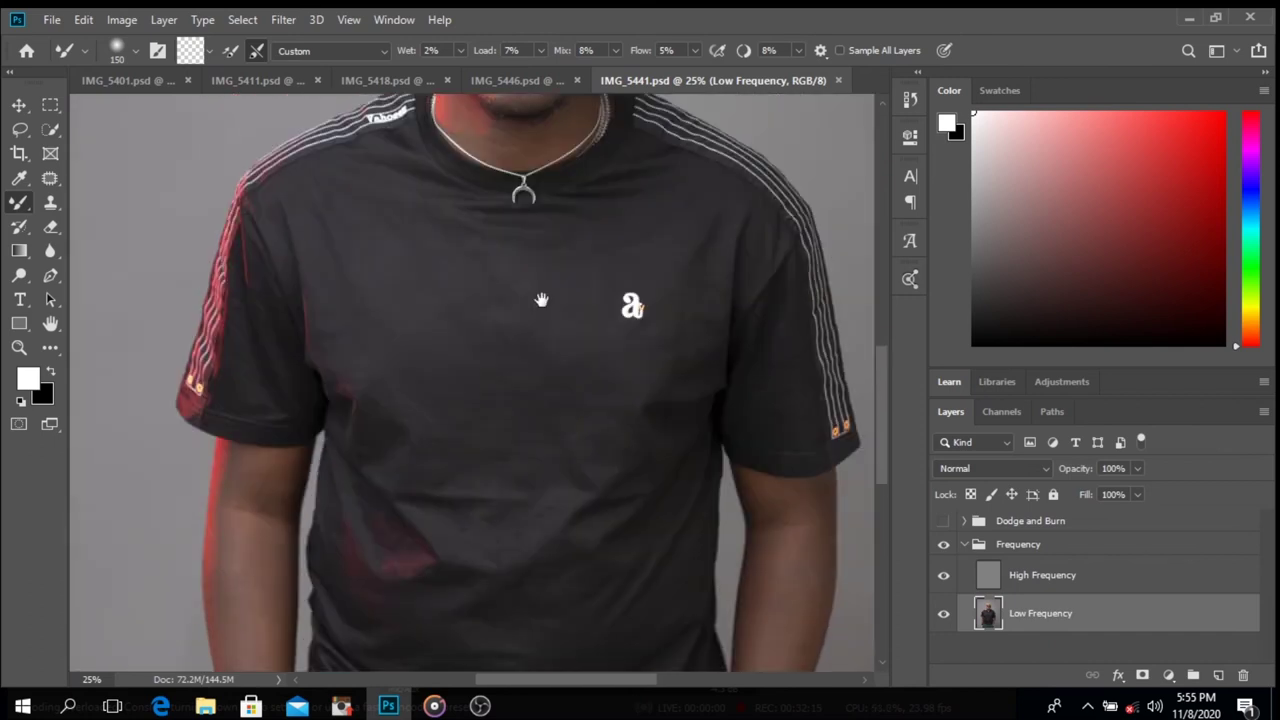
{"action": "left_click_drag", "start_coordinate": [569, 395], "coordinate": [581, 515]}
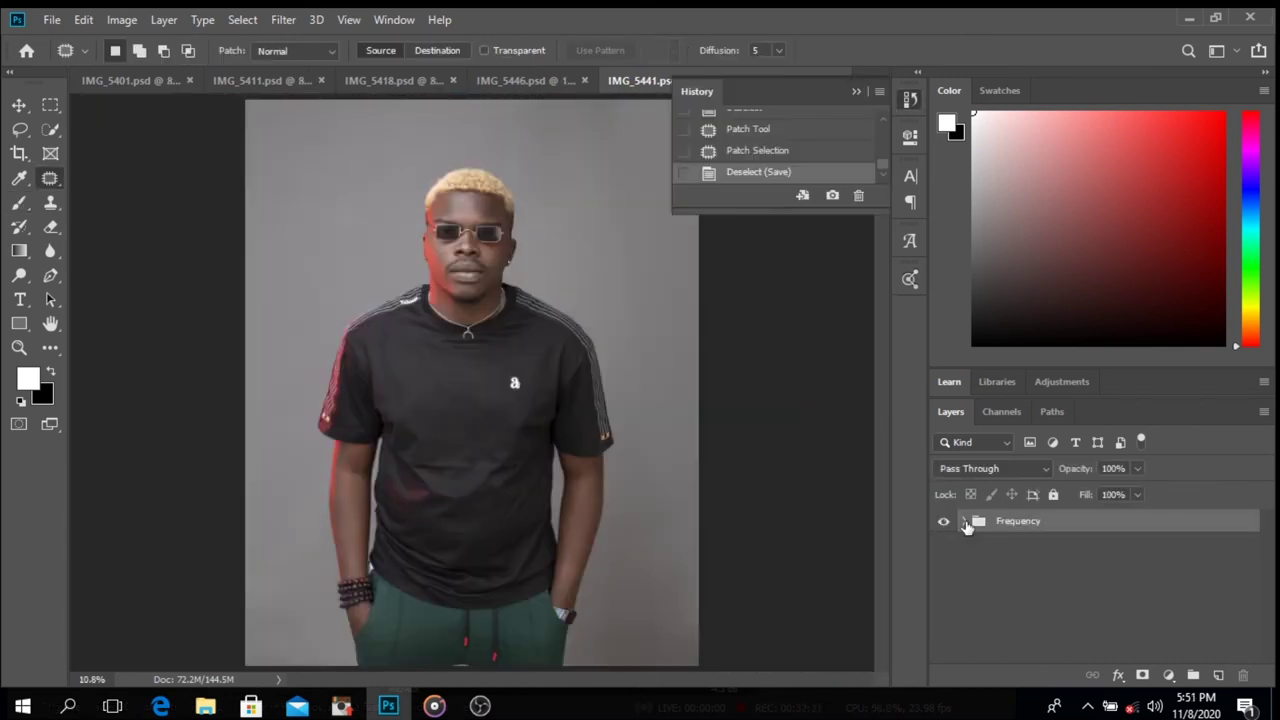
- Add a Curves adjustment layer with the Darker (RGB) preset above the Frequency group and rename it Burn
{"action": "left_click", "coordinate": [1169, 677]}
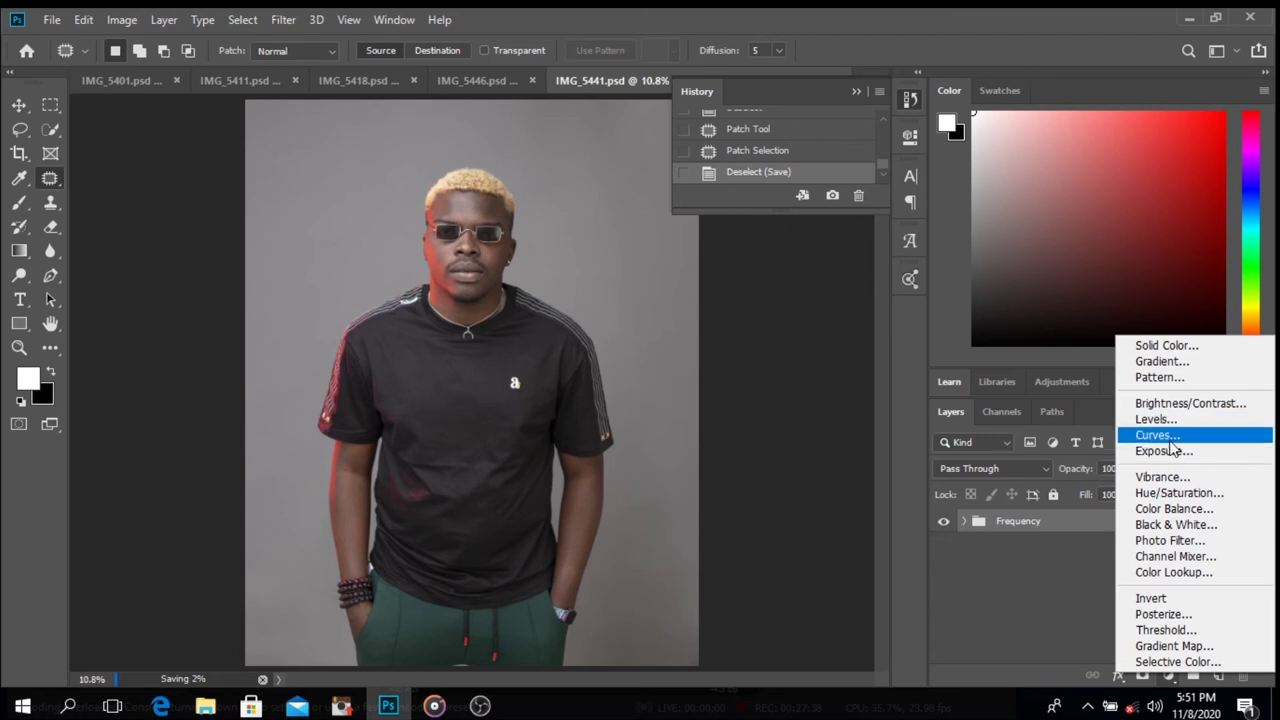
{"action": "left_click", "coordinate": [1168, 436]}
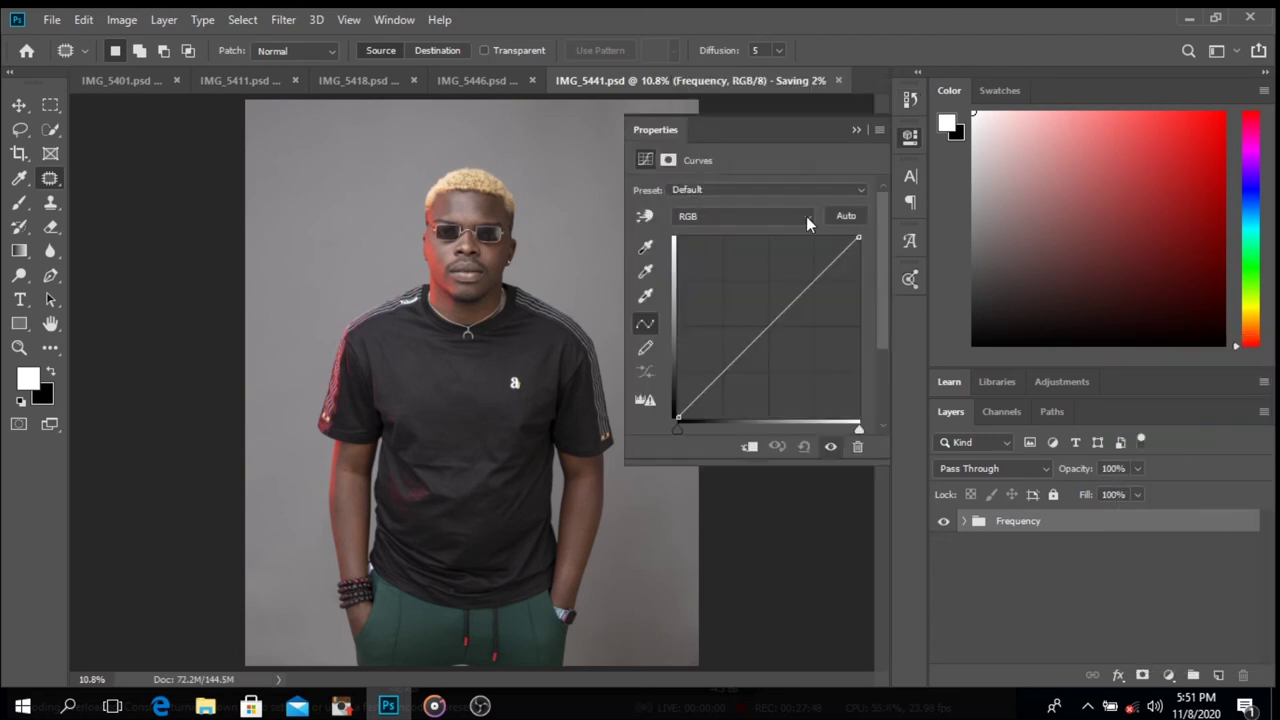
{"action": "left_click", "coordinate": [806, 190]}
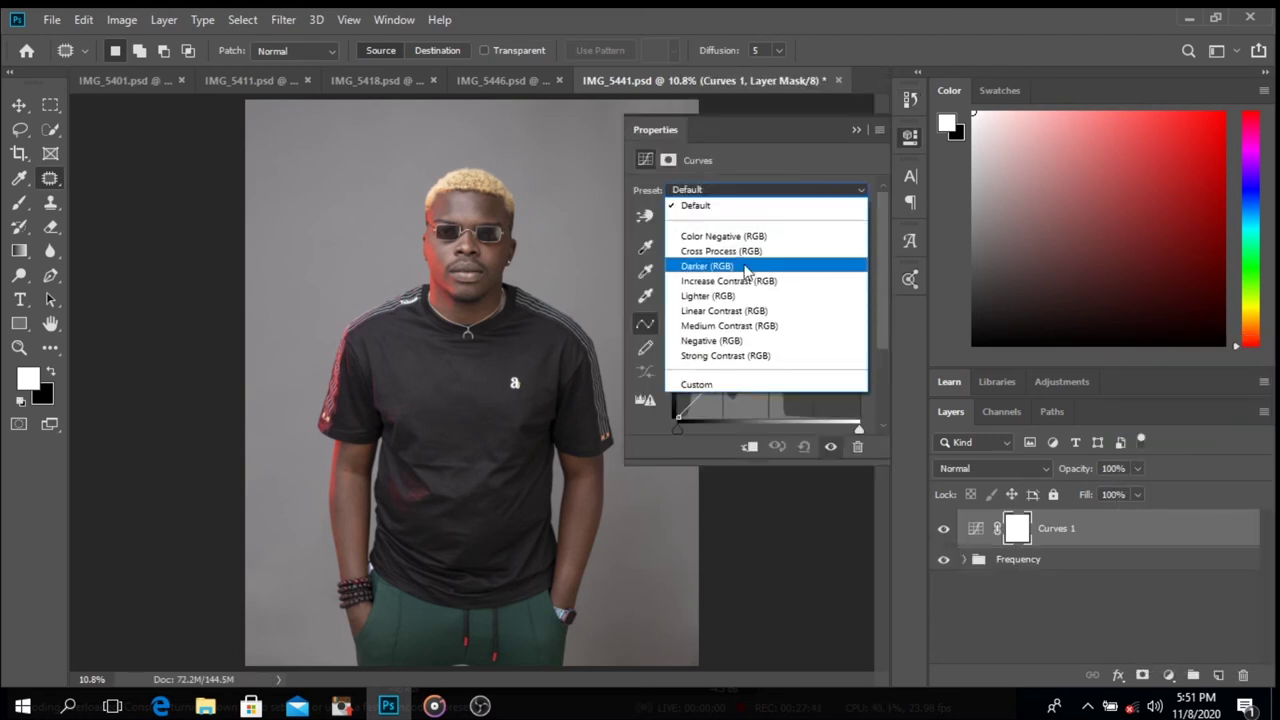
{"action": "left_click", "coordinate": [745, 266]}
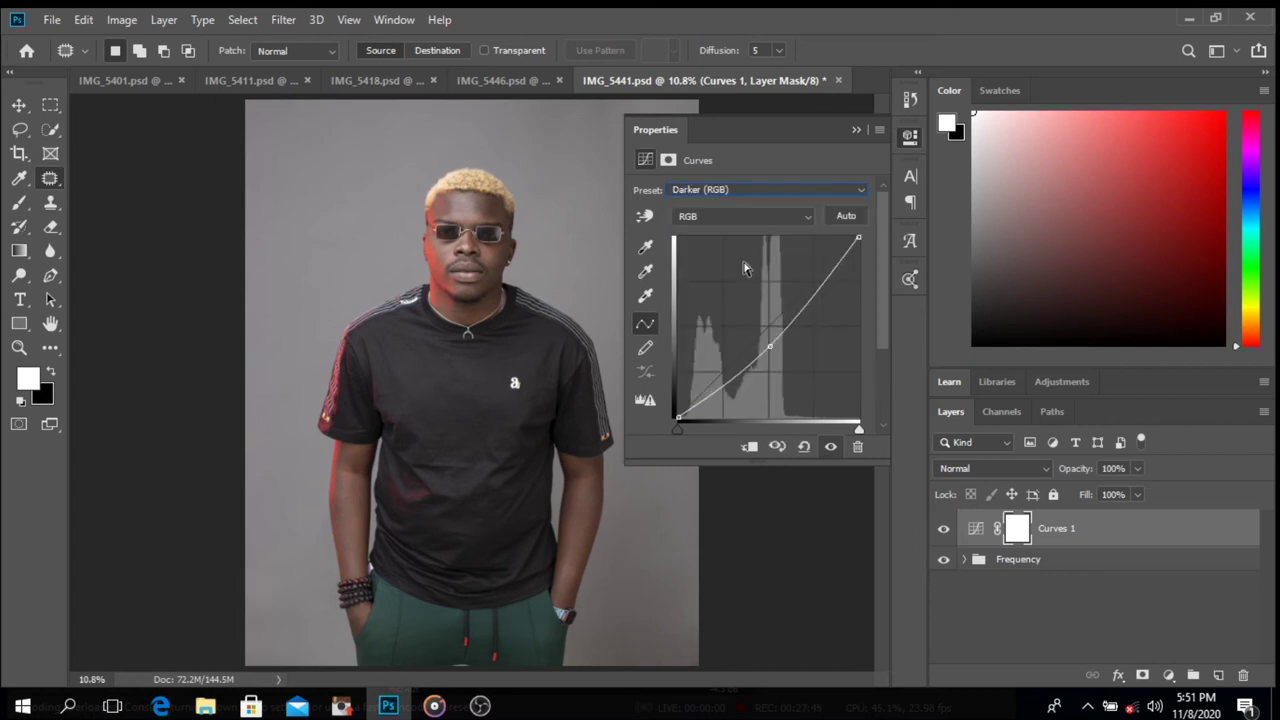
{"action": "left_click", "coordinate": [855, 130]}
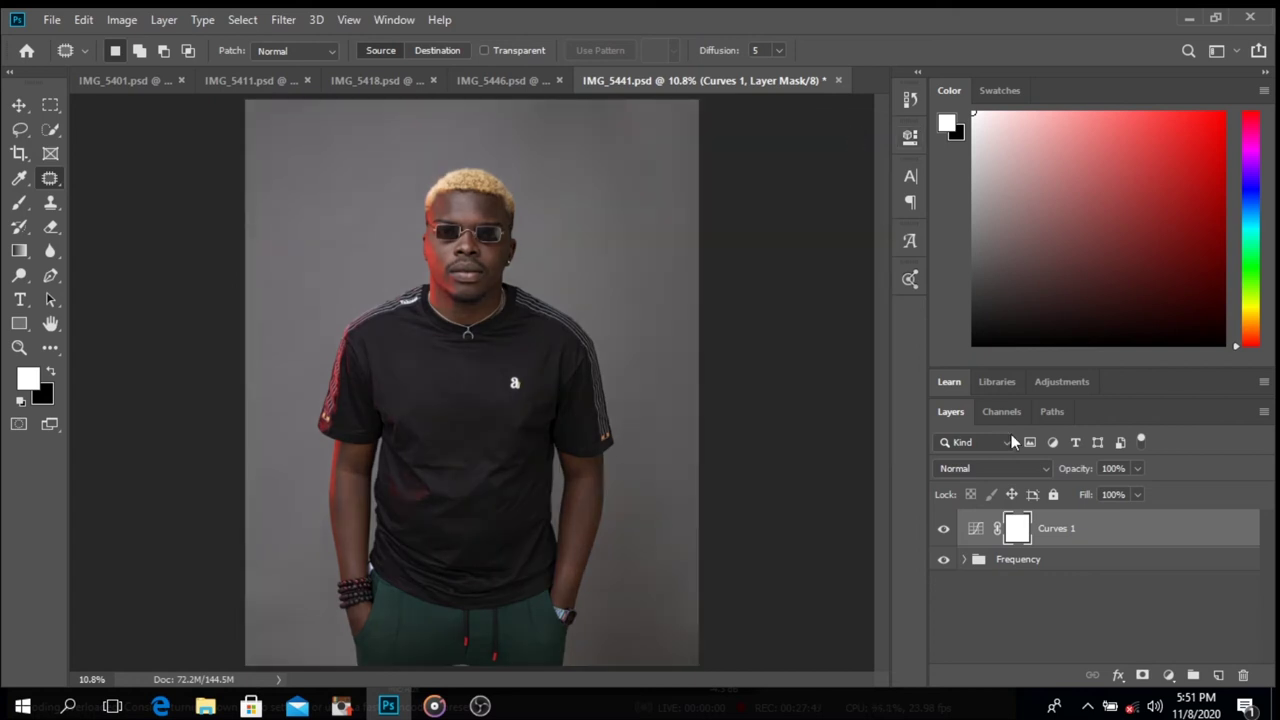
{"action": "double_click", "coordinate": [1060, 528]}
{"action": "type", "text": "Burn"}
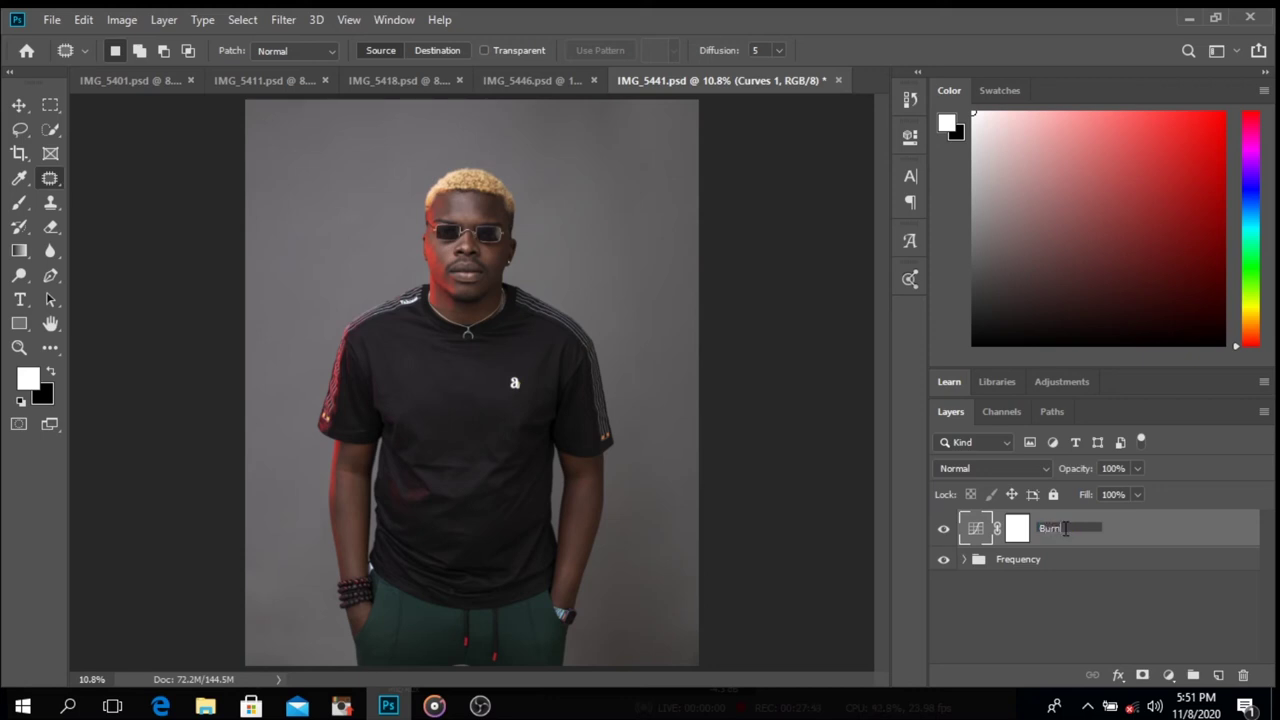
{"action": "key", "text": "Return"}
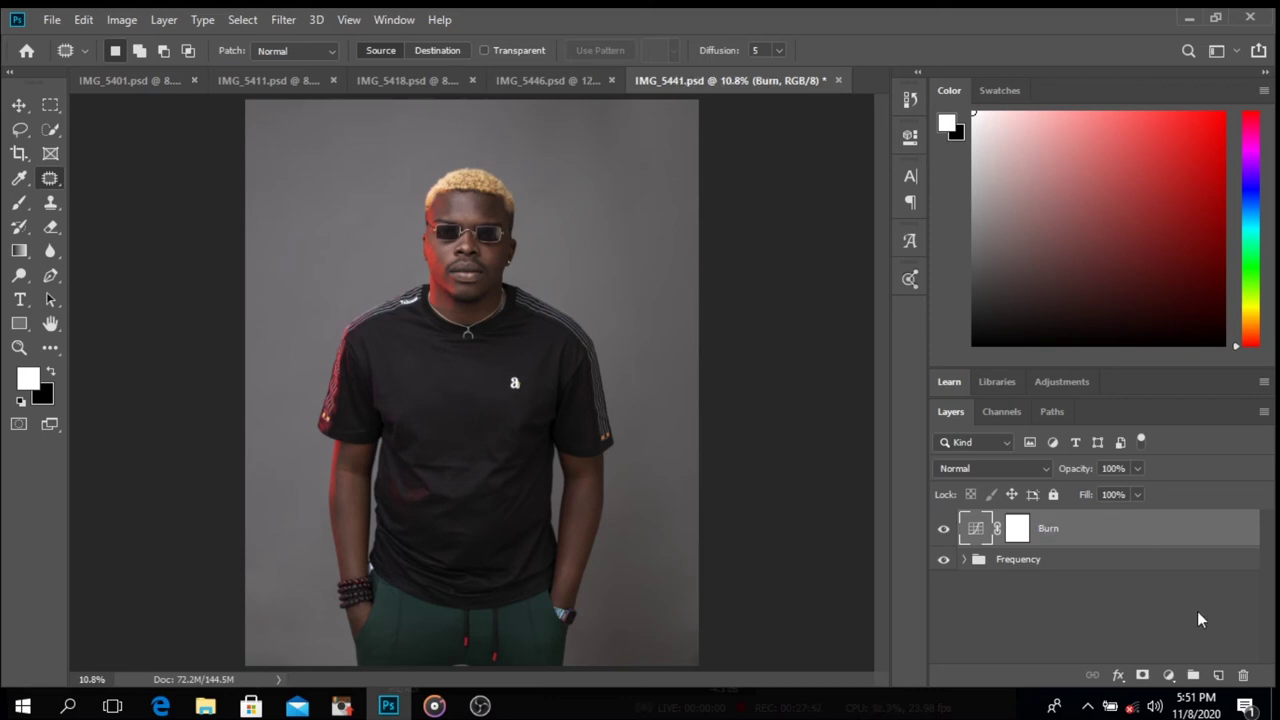
- Add a Curves adjustment layer with the Lighter (RGB) preset above Burn and rename it Dodge
{"action": "left_click", "coordinate": [1168, 675]}
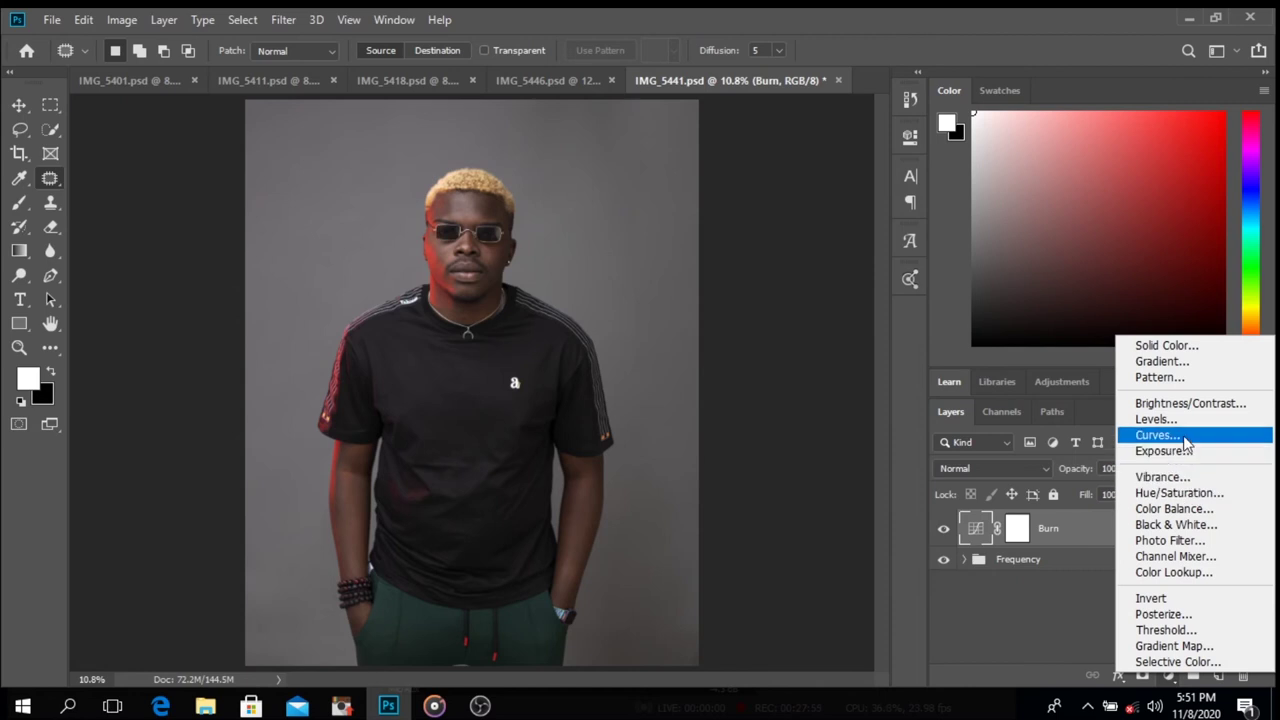
{"action": "left_click", "coordinate": [1157, 435]}
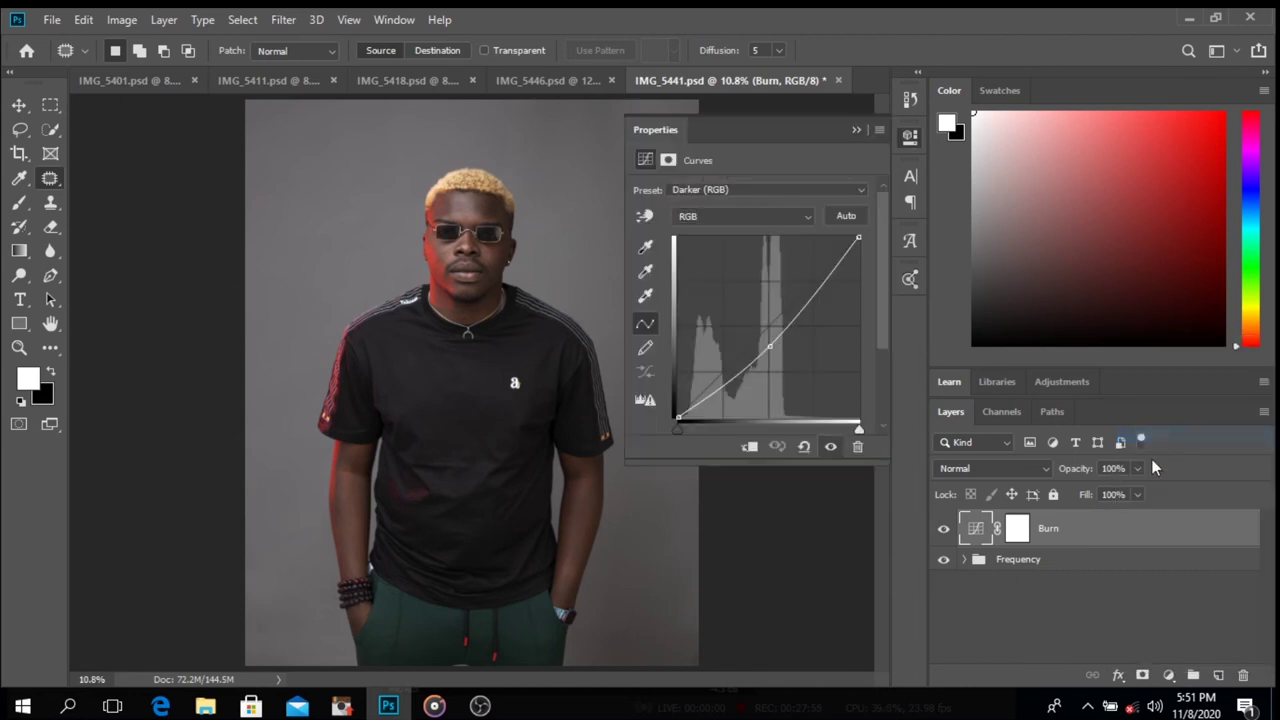
{"action": "left_click", "coordinate": [750, 190]}
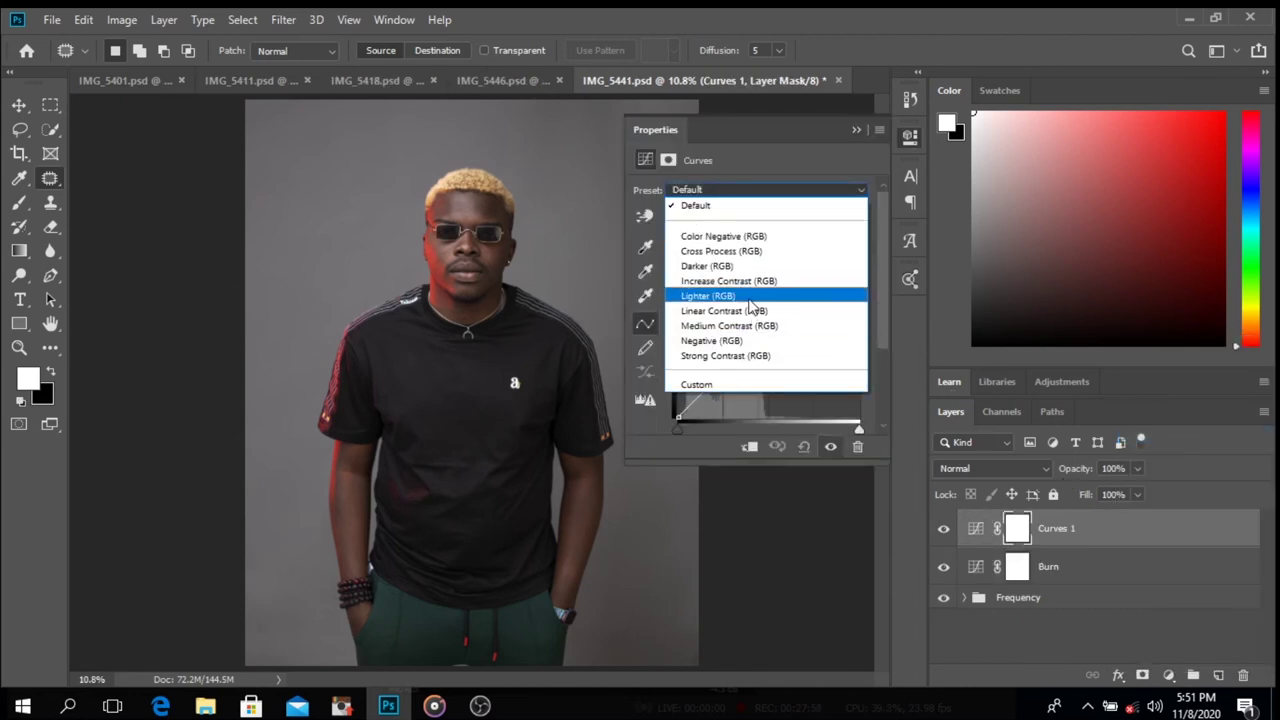
{"action": "left_click", "coordinate": [753, 296]}
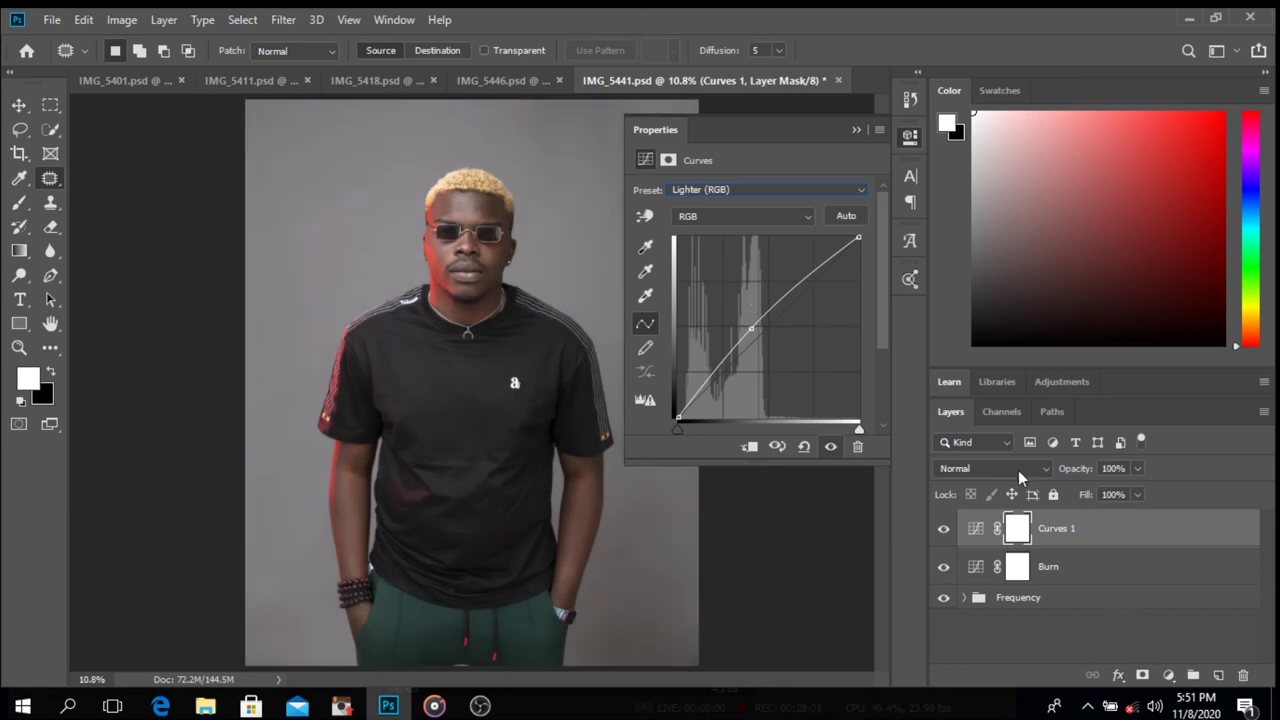
{"action": "left_click", "coordinate": [858, 132]}
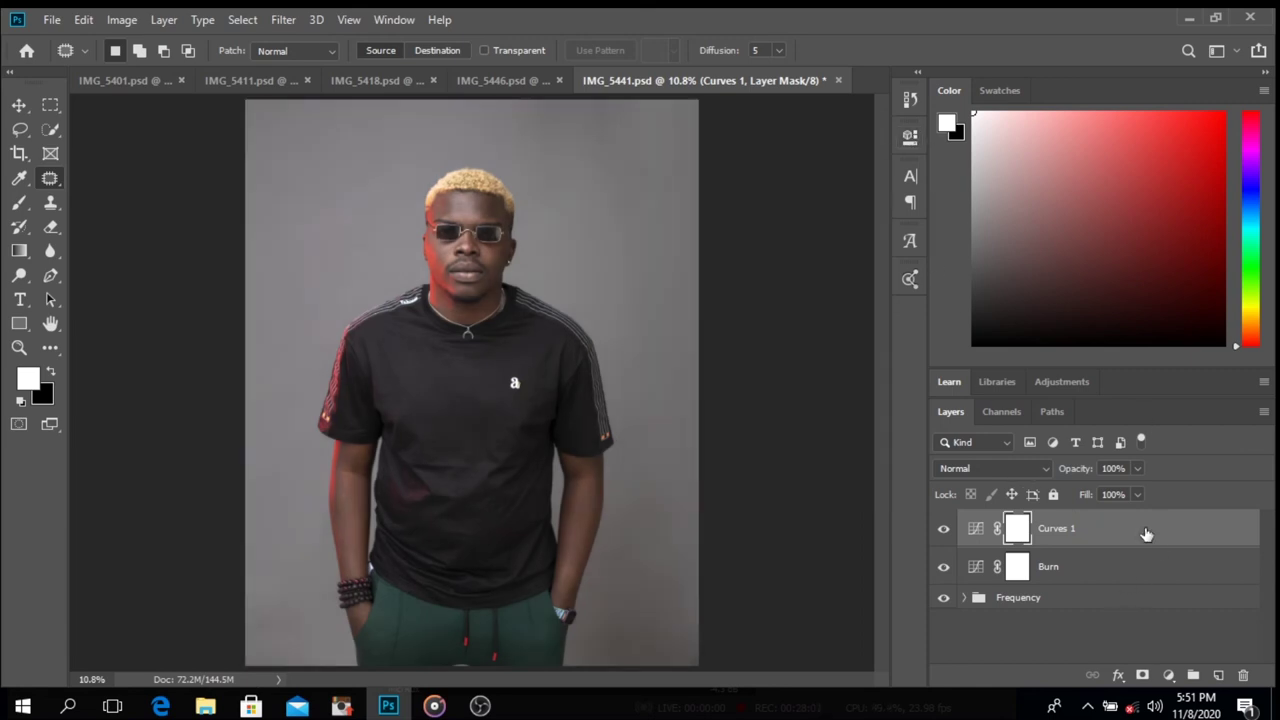
{"action": "double_click", "coordinate": [1054, 527]}
{"action": "type", "text": "L"}
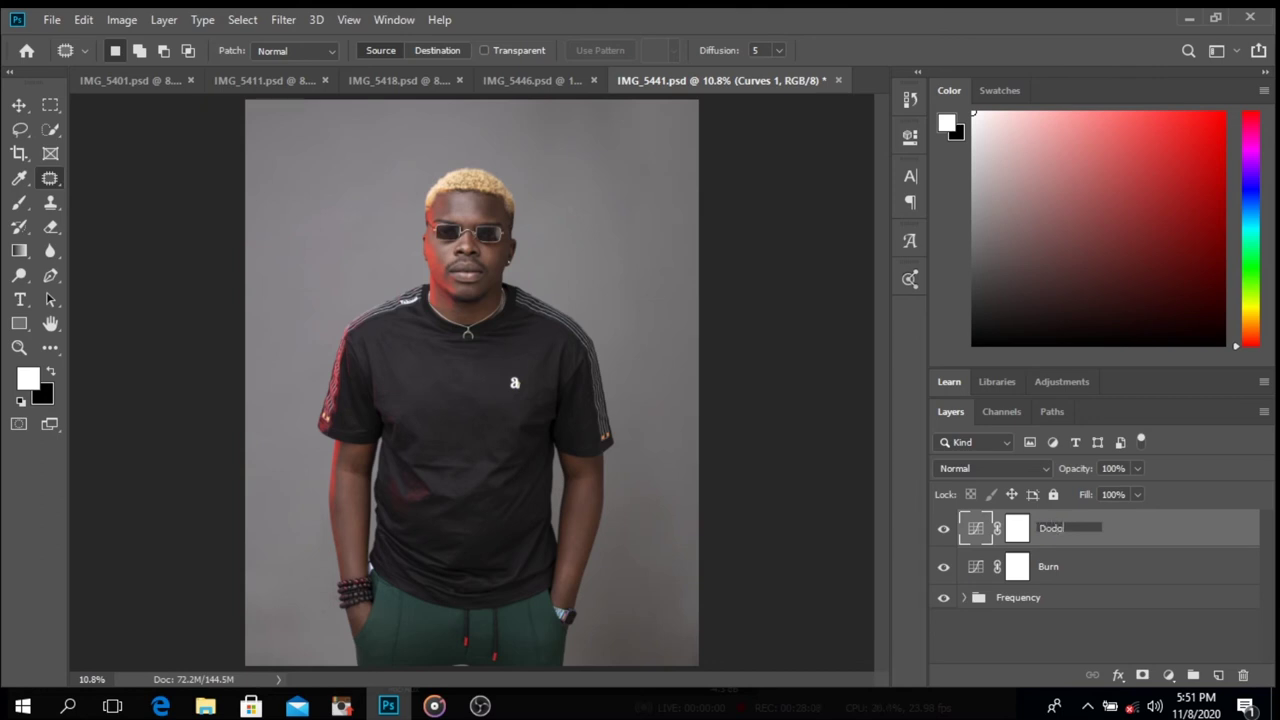
{"action": "type", "text": "odge"}
{"action": "left_click", "coordinate": [1185, 527]}
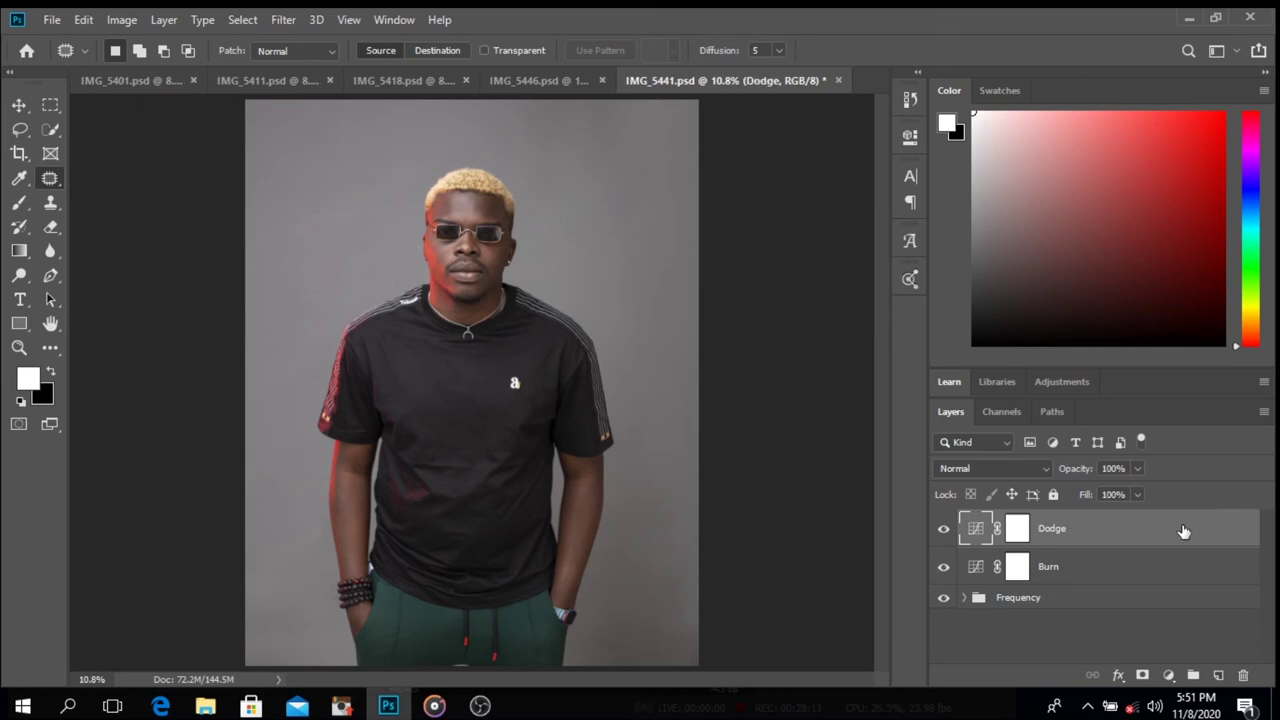
- Group the Dodge and Burn layers and name the group Dodge and Burn
{"action": "left_click", "coordinate": [1152, 567], "text": "shift"}
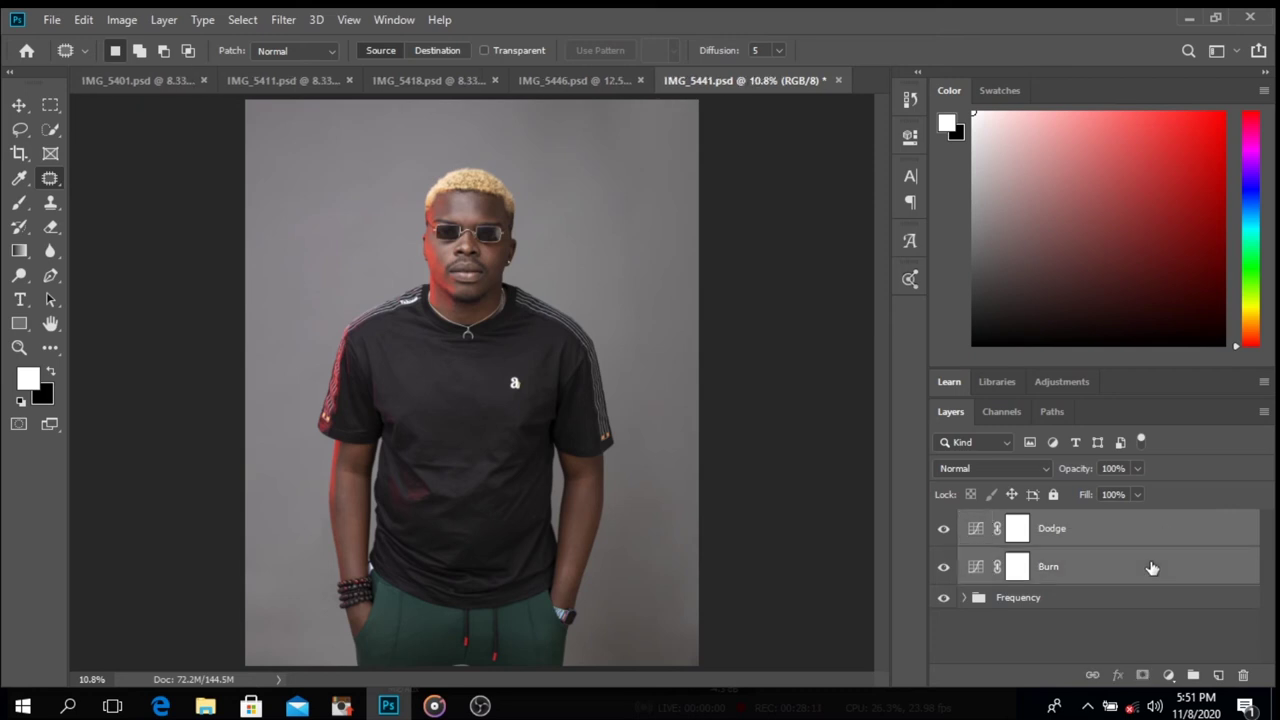
{"action": "left_click", "coordinate": [1193, 676]}
{"action": "double_click", "coordinate": [1026, 522]}
{"action": "type", "text": "Dodge and Burn"}
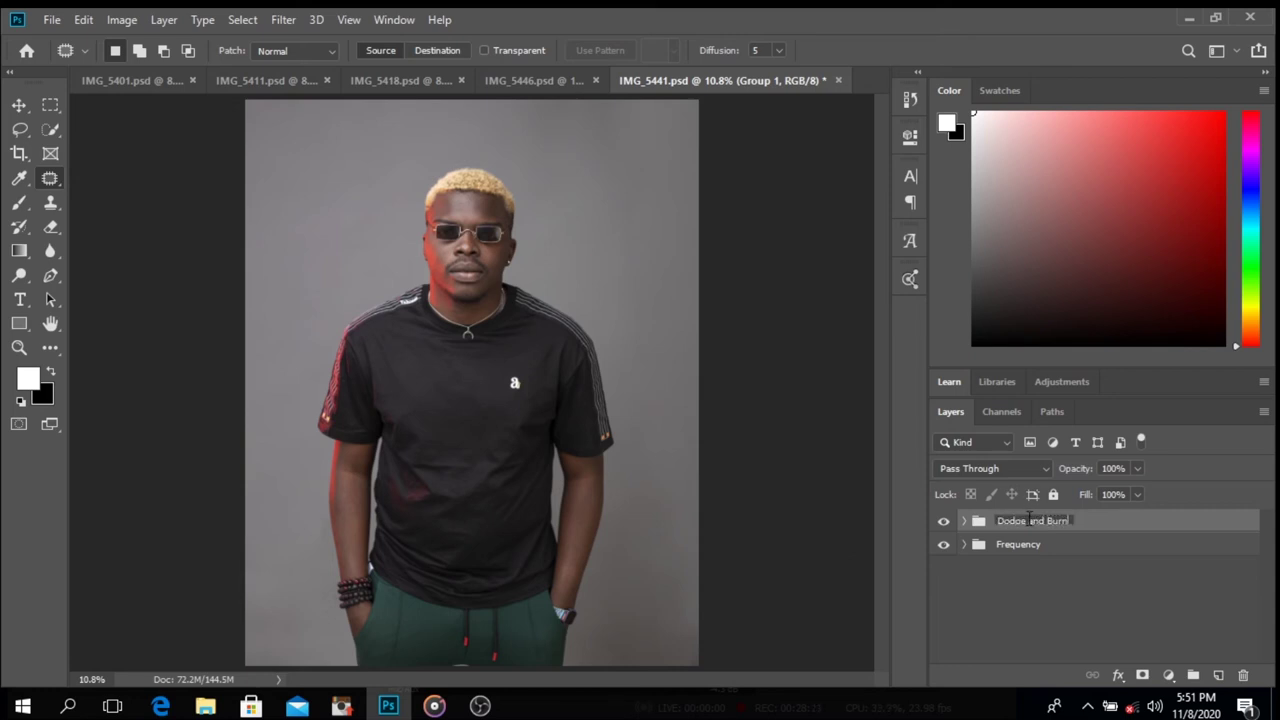
{"action": "left_click", "coordinate": [1156, 526]}
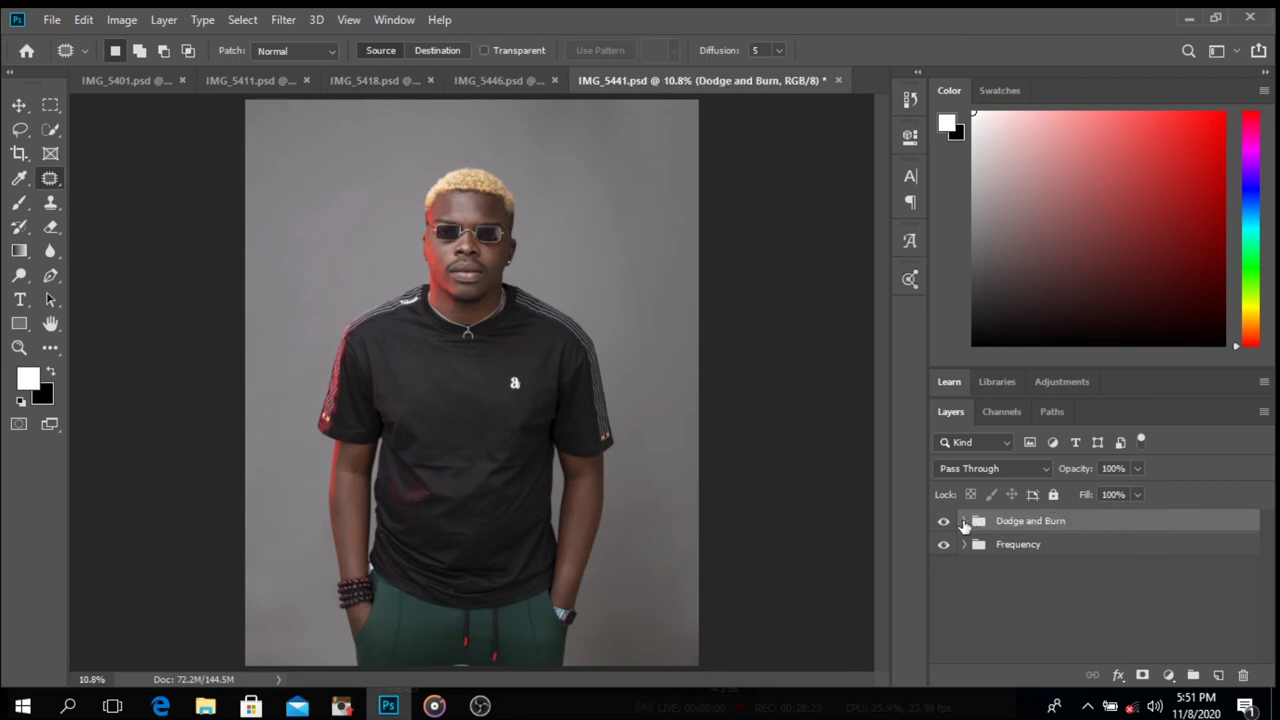
- Expand the Dodge and Burn group, hide the Burn layer, and invert the masks of both Curves layers to black
{"action": "left_click", "coordinate": [964, 521]}
{"action": "left_click", "coordinate": [944, 553]}
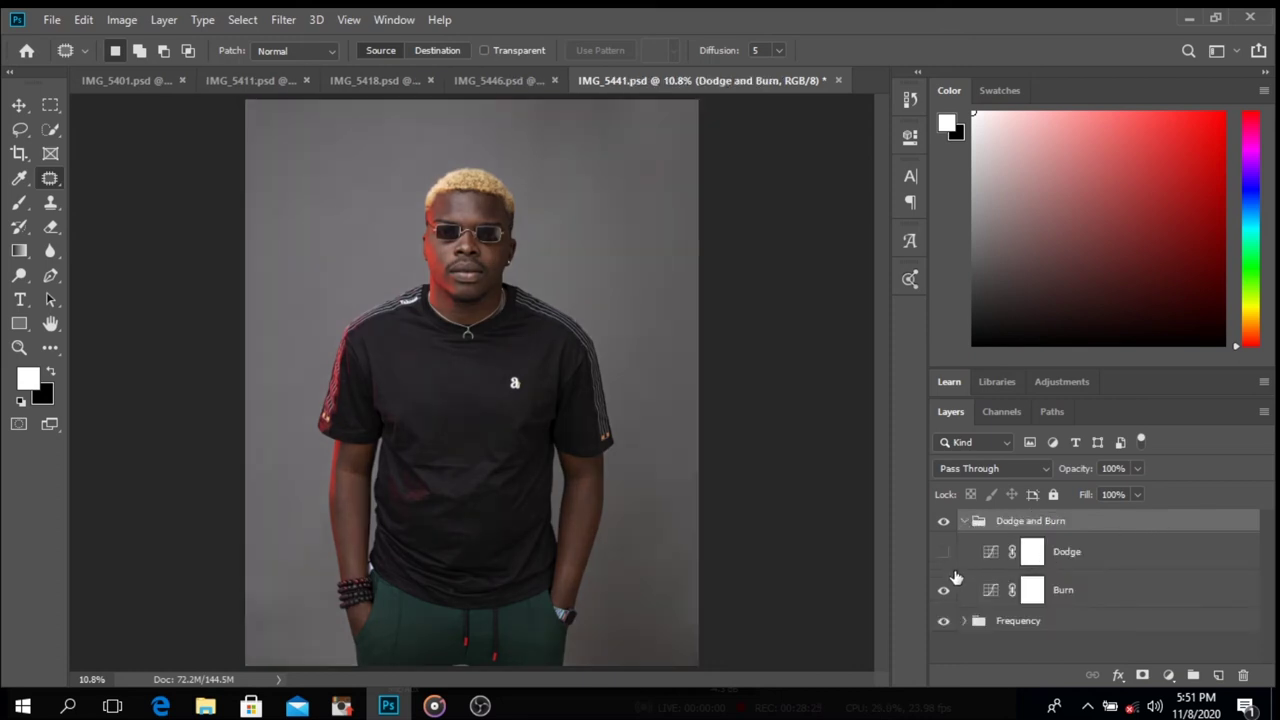
{"action": "left_click", "coordinate": [944, 552]}
{"action": "left_click", "coordinate": [943, 590]}
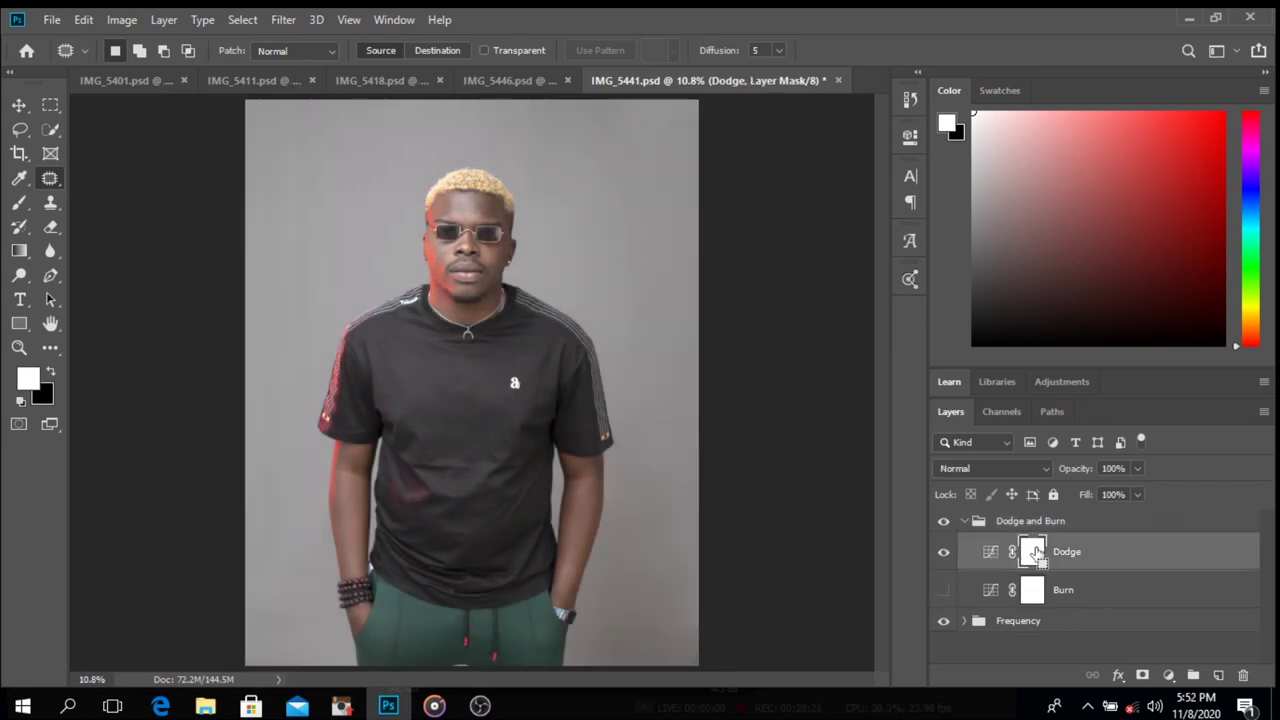
{"action": "key", "text": "ctrl+i"}
{"action": "left_click", "coordinate": [1036, 591]}
{"action": "key", "text": "ctrl+i"}
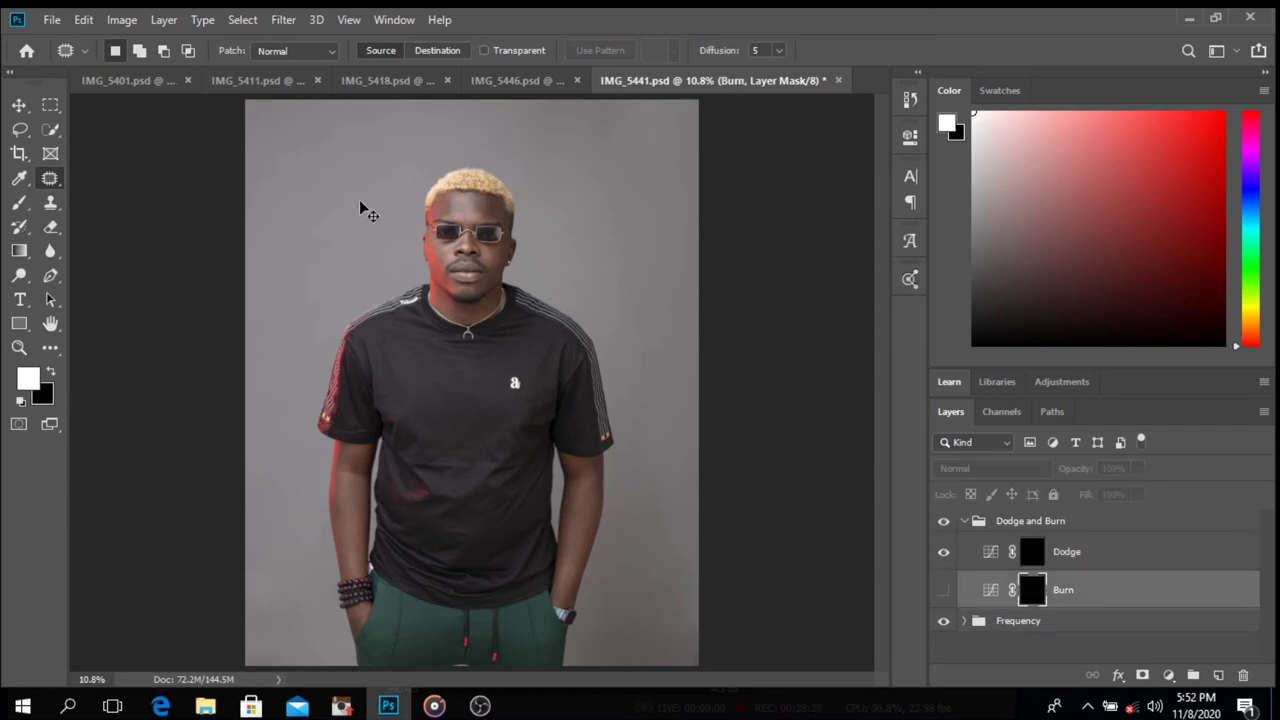
- Target the Dodge layer mask and switch from the Mixer Brush to a white Brush sized 80 for the face
{"action": "key", "text": "ctrl+plus"}
{"action": "key", "text": "ctrl+plus"}
{"action": "key", "text": "ctrl+plus"}
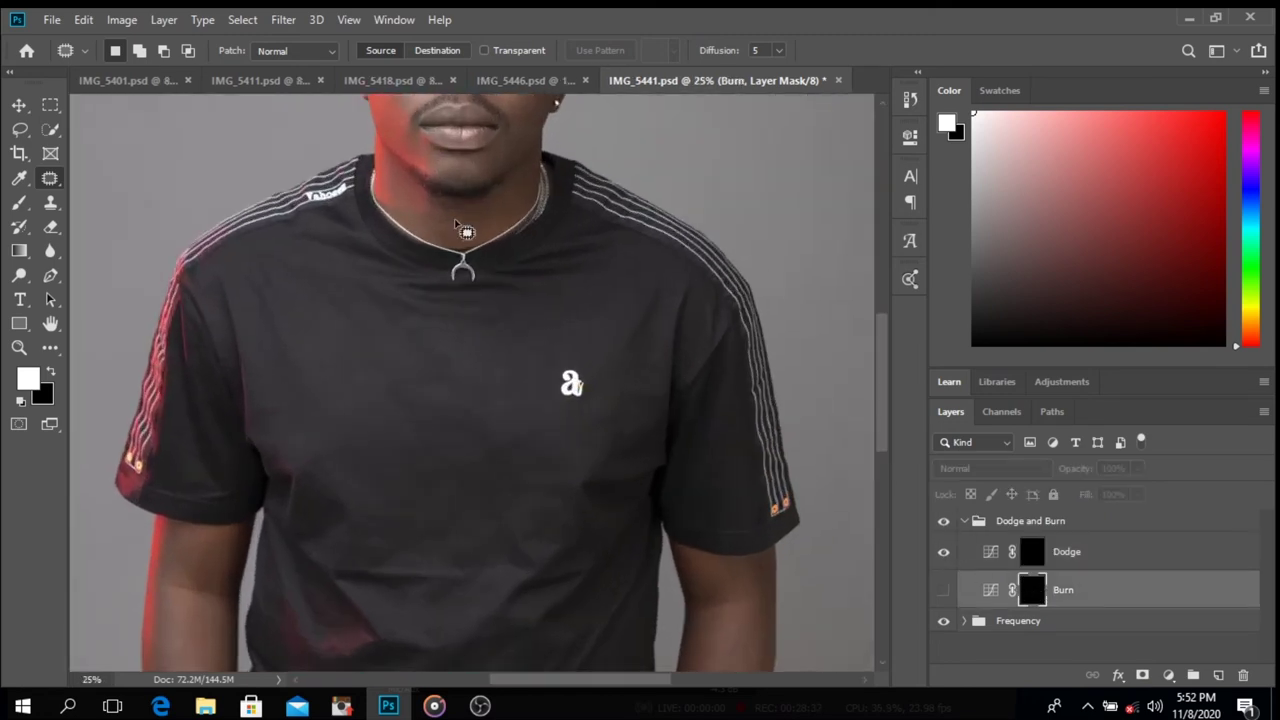
{"action": "left_click_drag", "start_coordinate": [440, 182], "coordinate": [458, 320]}
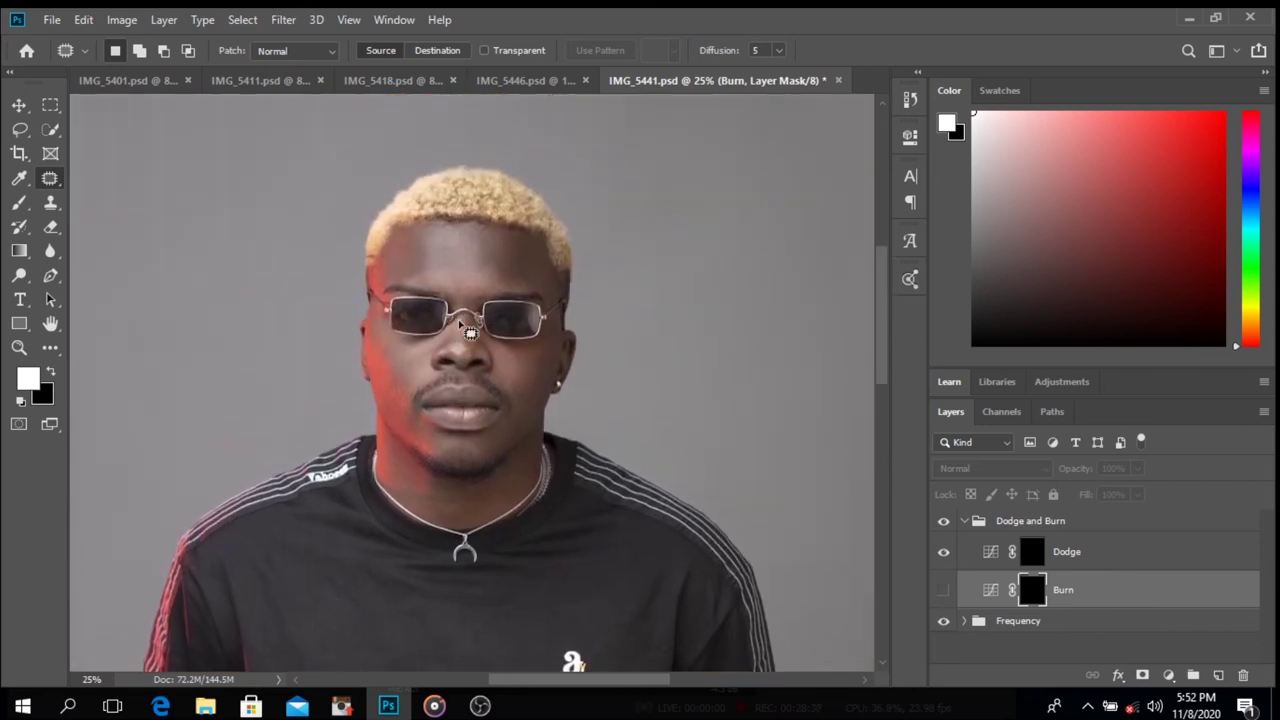
{"action": "key", "text": "ctrl+plus"}
{"action": "key", "text": "ctrl+plus"}
{"action": "left_click_drag", "start_coordinate": [468, 304], "coordinate": [521, 344]}
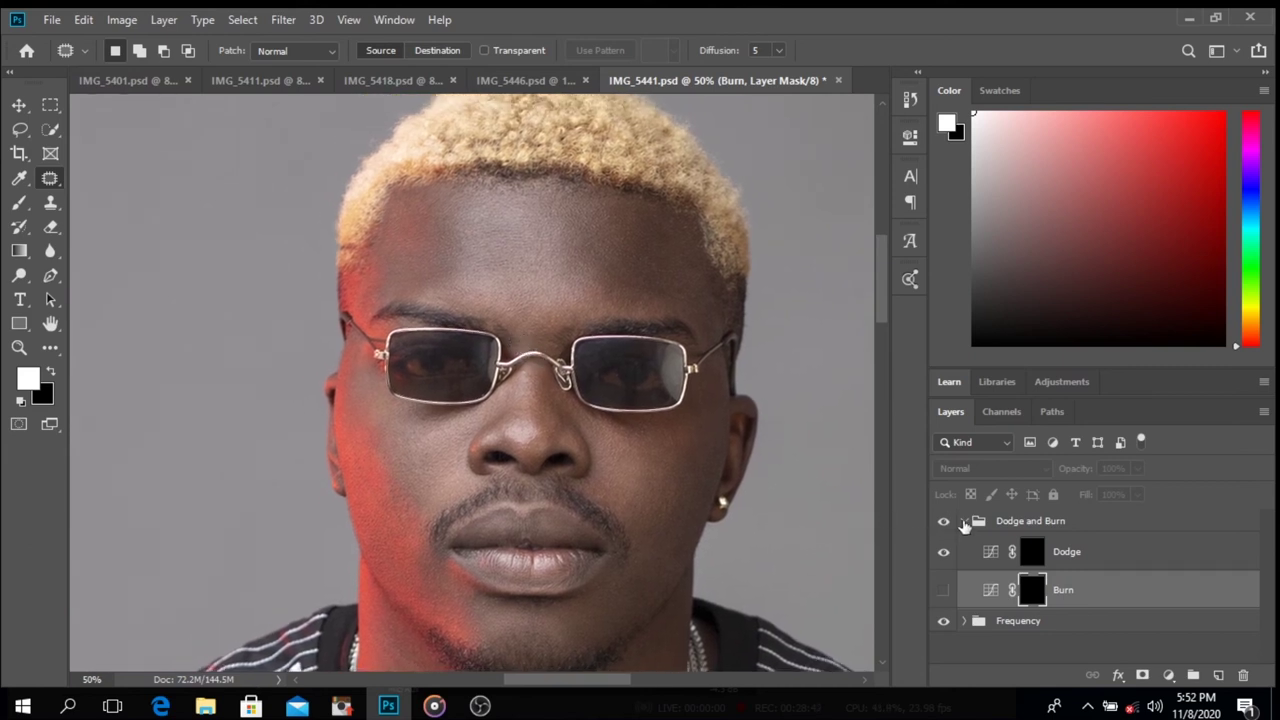
{"action": "left_click", "coordinate": [965, 521]}
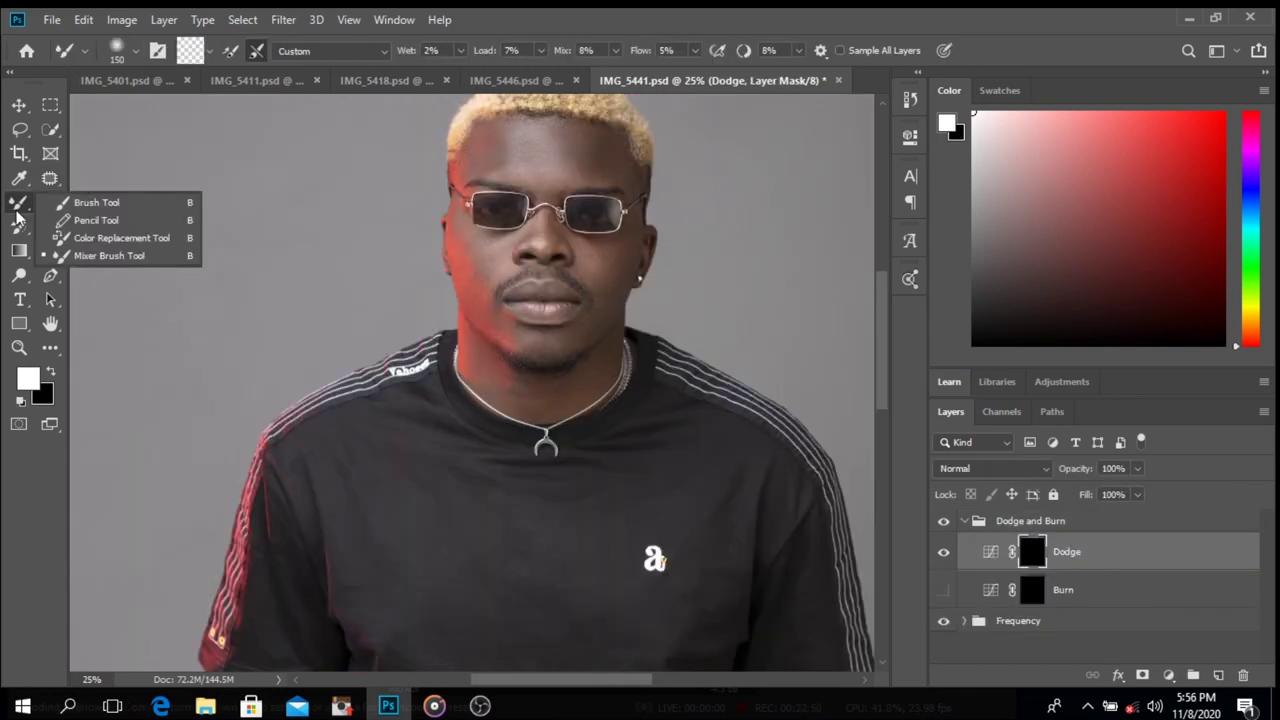
{"action": "left_click", "coordinate": [96, 202]}
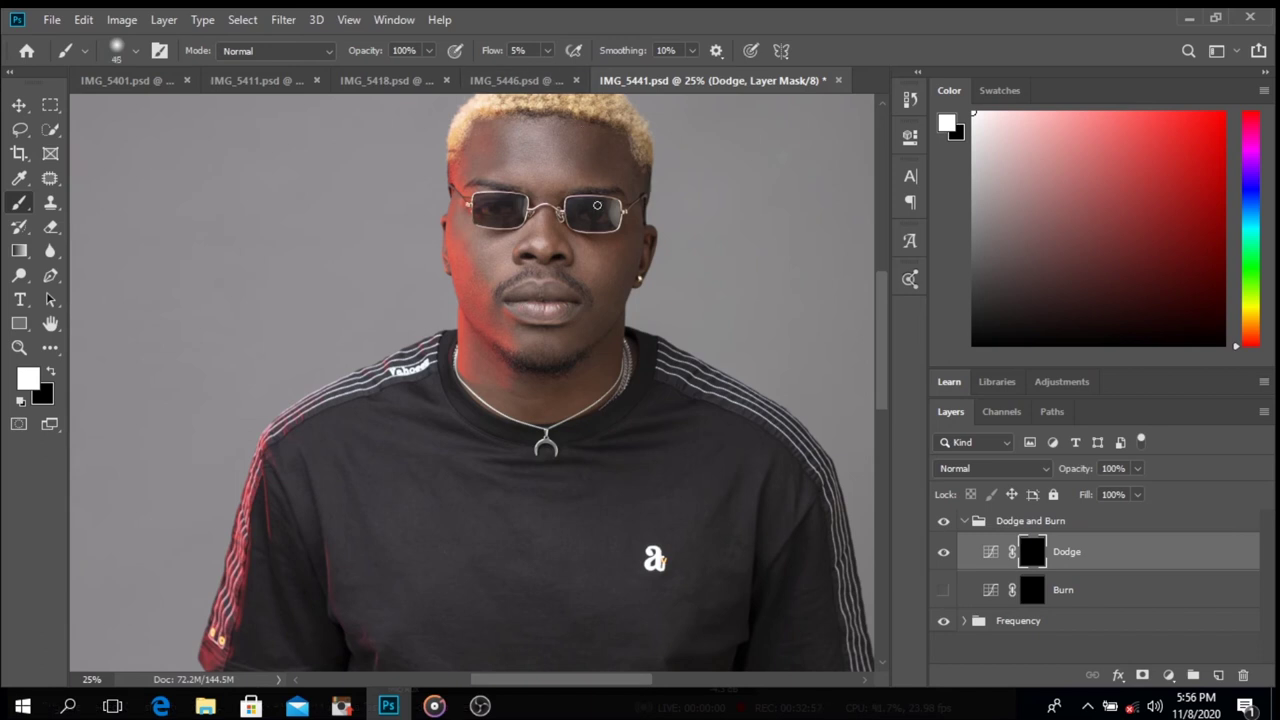
{"action": "scroll", "coordinate": [585, 200], "scroll_direction": "up", "scroll_amount": 3}
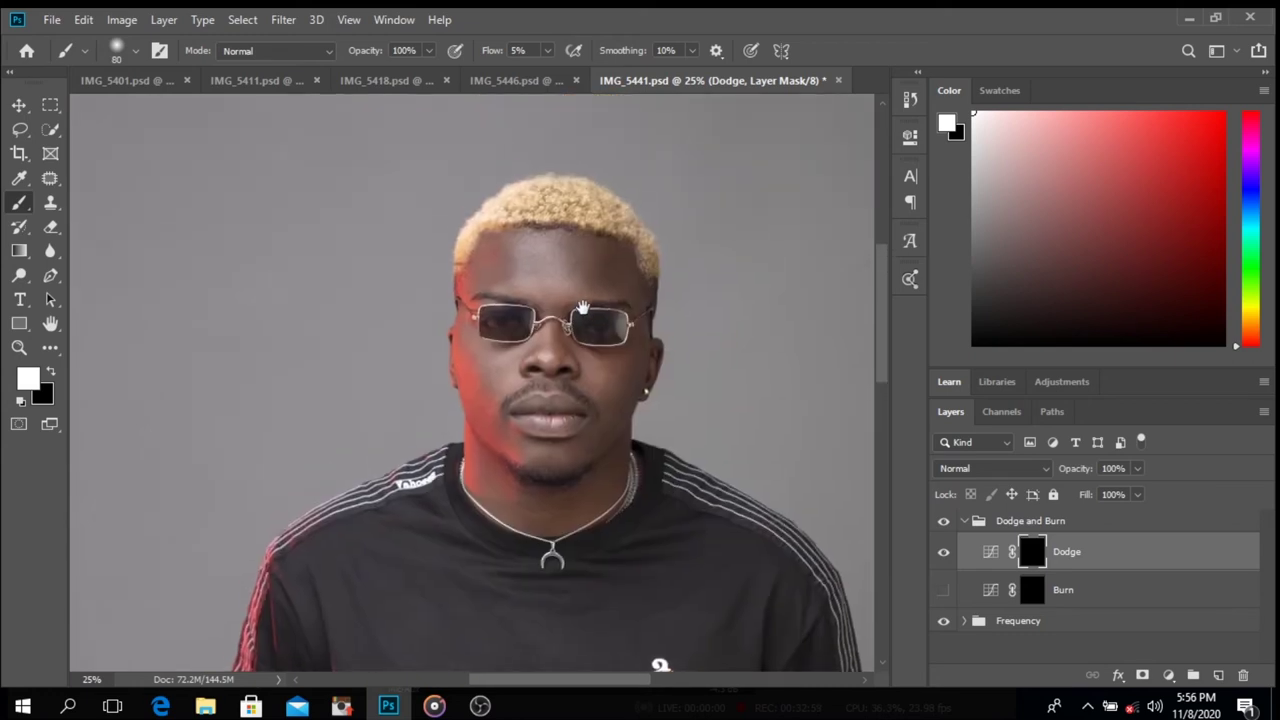
{"action": "right_click", "coordinate": [582, 288]}
{"action": "left_click", "coordinate": [584, 284]}
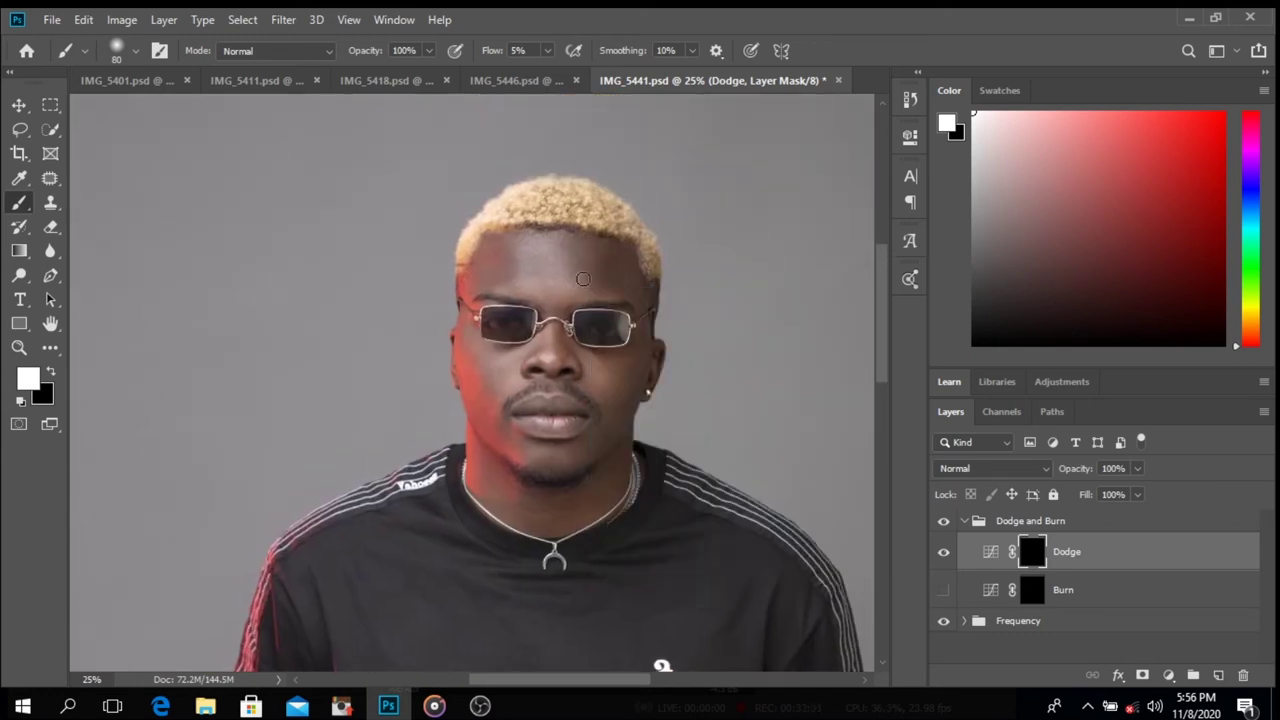
- Lighten the forehead highlights by painting white on the Dodge mask, adjusting the Brush size to 100
{"action": "key", "text": "bracketright"}
{"action": "key", "text": "bracketright"}
{"action": "key", "text": "bracketright"}
{"action": "key", "text": "bracketright"}
{"action": "mouse_move", "coordinate": [538, 267]}
{"action": "left_mouse_down"}
{"action": "mouse_move", "coordinate": [568, 281]}
{"action": "mouse_move", "coordinate": [541, 282]}
{"action": "mouse_move", "coordinate": [576, 285]}
{"action": "mouse_move", "coordinate": [592, 270]}
{"action": "mouse_move", "coordinate": [586, 254]}
{"action": "mouse_move", "coordinate": [548, 244]}
{"action": "mouse_move", "coordinate": [534, 244]}
{"action": "mouse_move", "coordinate": [536, 268]}
{"action": "mouse_move", "coordinate": [525, 249]}
{"action": "mouse_move", "coordinate": [528, 276]}
{"action": "mouse_move", "coordinate": [562, 239]}
{"action": "mouse_move", "coordinate": [590, 252]}
{"action": "mouse_move", "coordinate": [573, 283]}
{"action": "mouse_move", "coordinate": [562, 260]}
{"action": "mouse_move", "coordinate": [552, 273]}
{"action": "mouse_move", "coordinate": [534, 256]}
{"action": "mouse_move", "coordinate": [559, 299]}
{"action": "mouse_move", "coordinate": [547, 297]}
{"action": "mouse_move", "coordinate": [563, 297]}
{"action": "mouse_move", "coordinate": [578, 292]}
{"action": "left_mouse_up"}
{"action": "key", "text": "bracketleft"}
{"action": "key", "text": "bracketleft"}
{"action": "left_click_drag", "start_coordinate": [537, 280], "coordinate": [517, 273]}
- Compare the forehead with the Dodge layer hidden and shown
{"action": "left_click", "coordinate": [946, 553]}
{"action": "left_click", "coordinate": [946, 553]}
{"action": "left_click", "coordinate": [946, 553]}
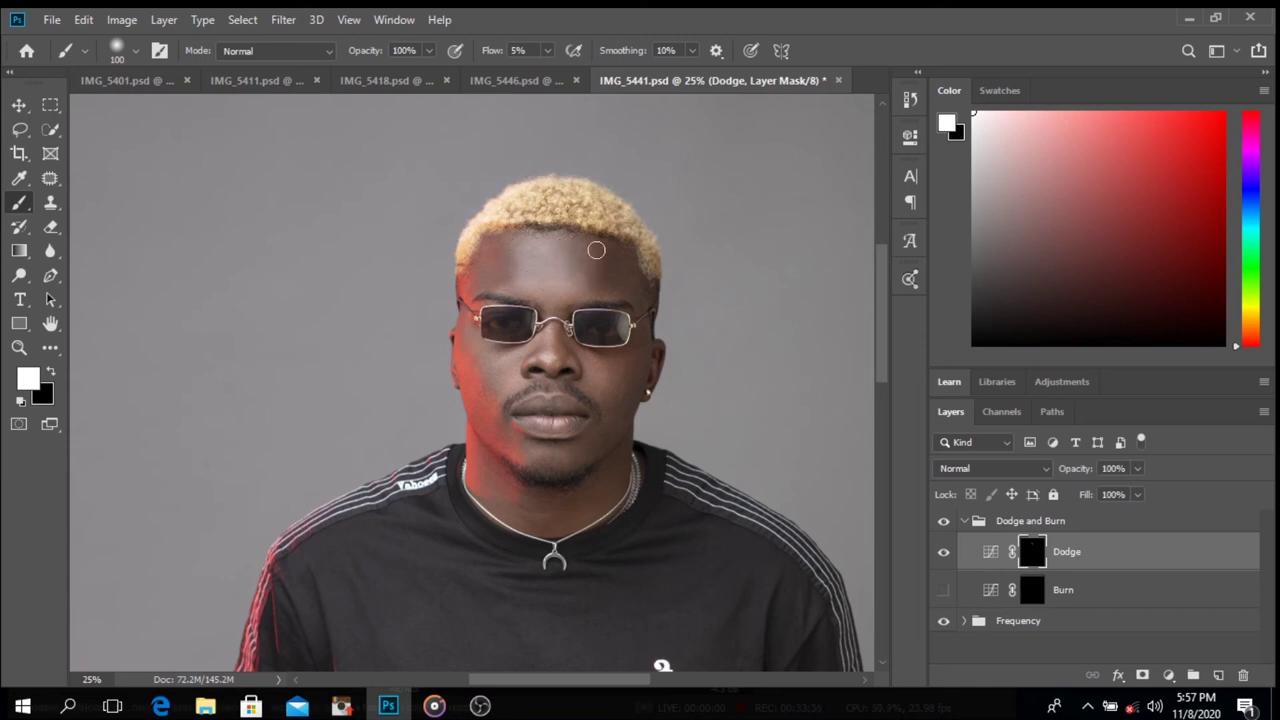
{"action": "left_click", "coordinate": [943, 552]}
{"action": "left_click", "coordinate": [943, 552]}
{"action": "left_click", "coordinate": [943, 553]}
{"action": "left_click", "coordinate": [943, 553]}
{"action": "left_click", "coordinate": [943, 553]}
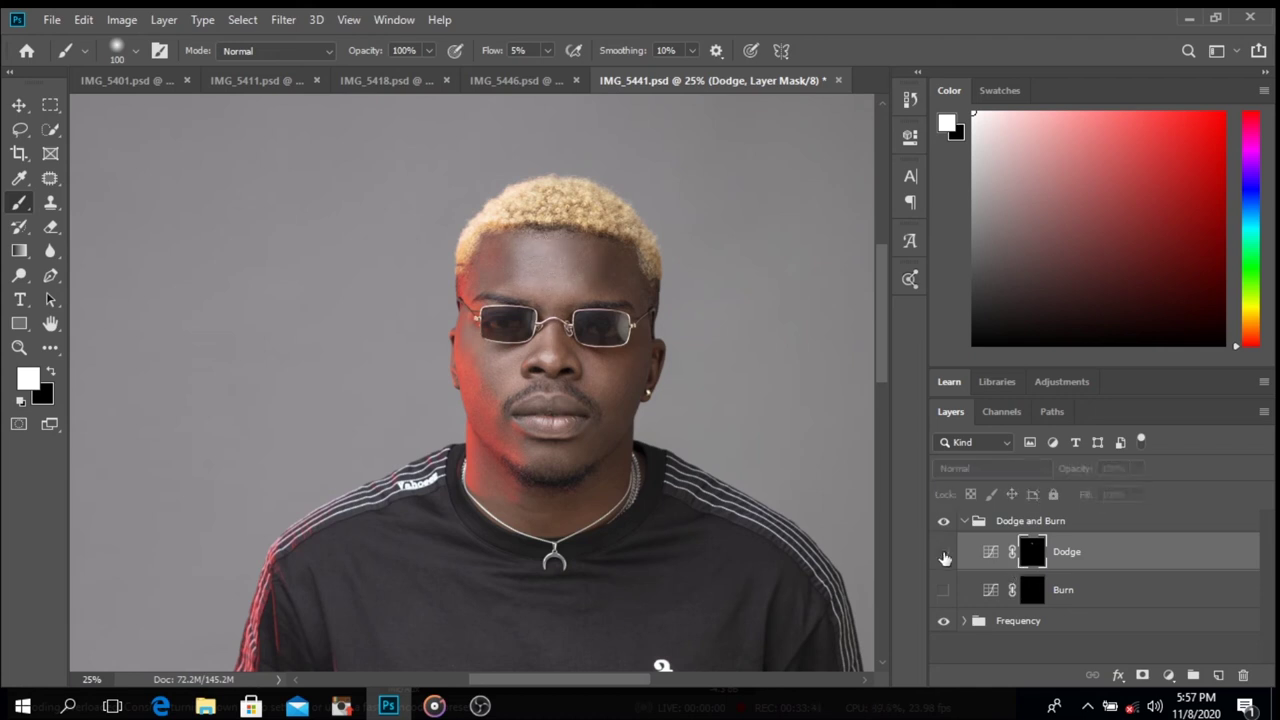
{"action": "left_click", "coordinate": [943, 553]}
{"action": "left_click", "coordinate": [943, 553]}
{"action": "left_click", "coordinate": [943, 553]}
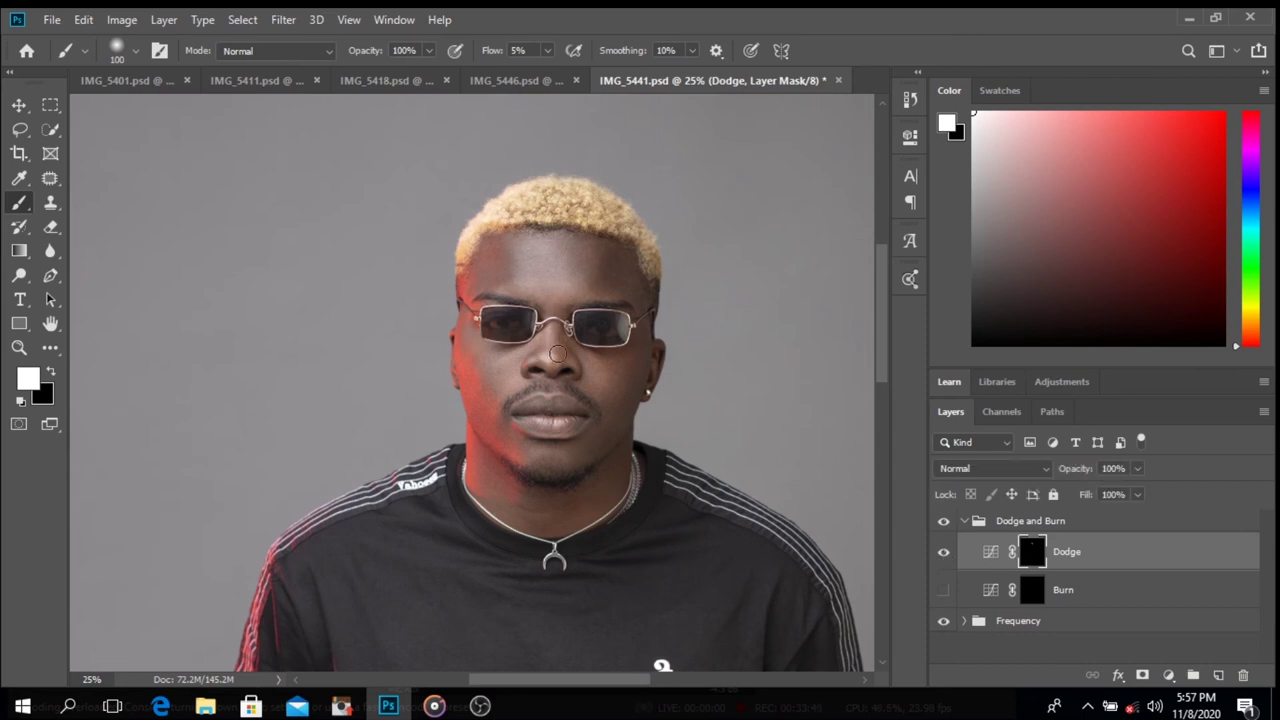
- Lighten the nose and cheek highlights on the Dodge mask with the Brush at 70 and 60, checking against the layer hidden
{"action": "key", "text": "bracketleft"}
{"action": "key", "text": "bracketleft"}
{"action": "key", "text": "bracketleft"}
{"action": "scroll", "coordinate": [573, 348], "scroll_direction": "up", "scroll_amount": 2}
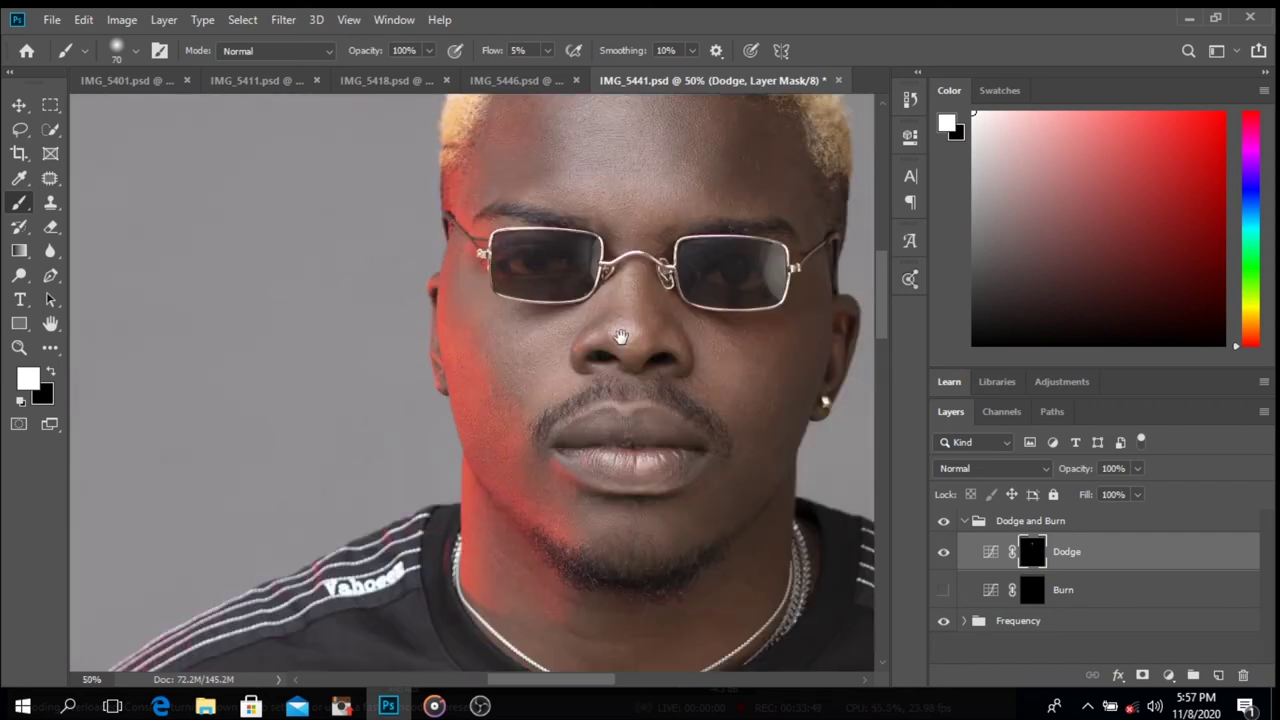
{"action": "key", "text": "bracketleft"}
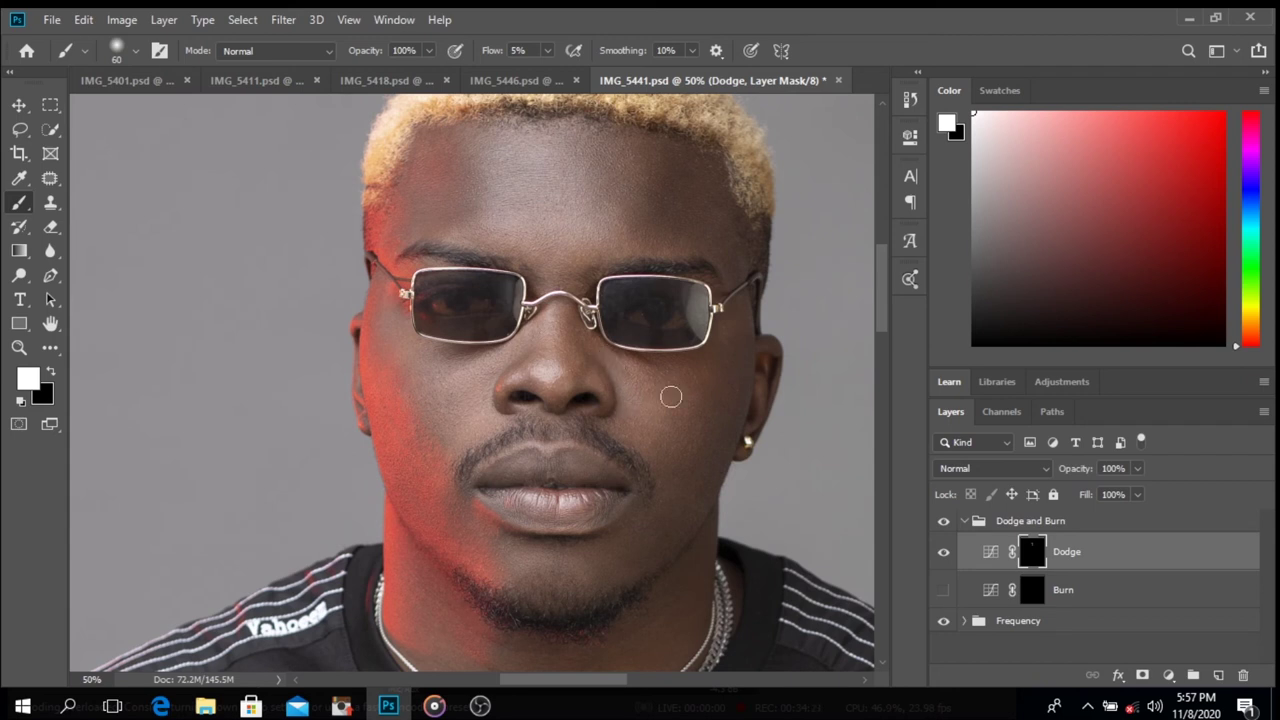
{"action": "left_click", "coordinate": [943, 552]}
{"action": "left_click", "coordinate": [943, 552]}
{"action": "left_click", "coordinate": [943, 552]}
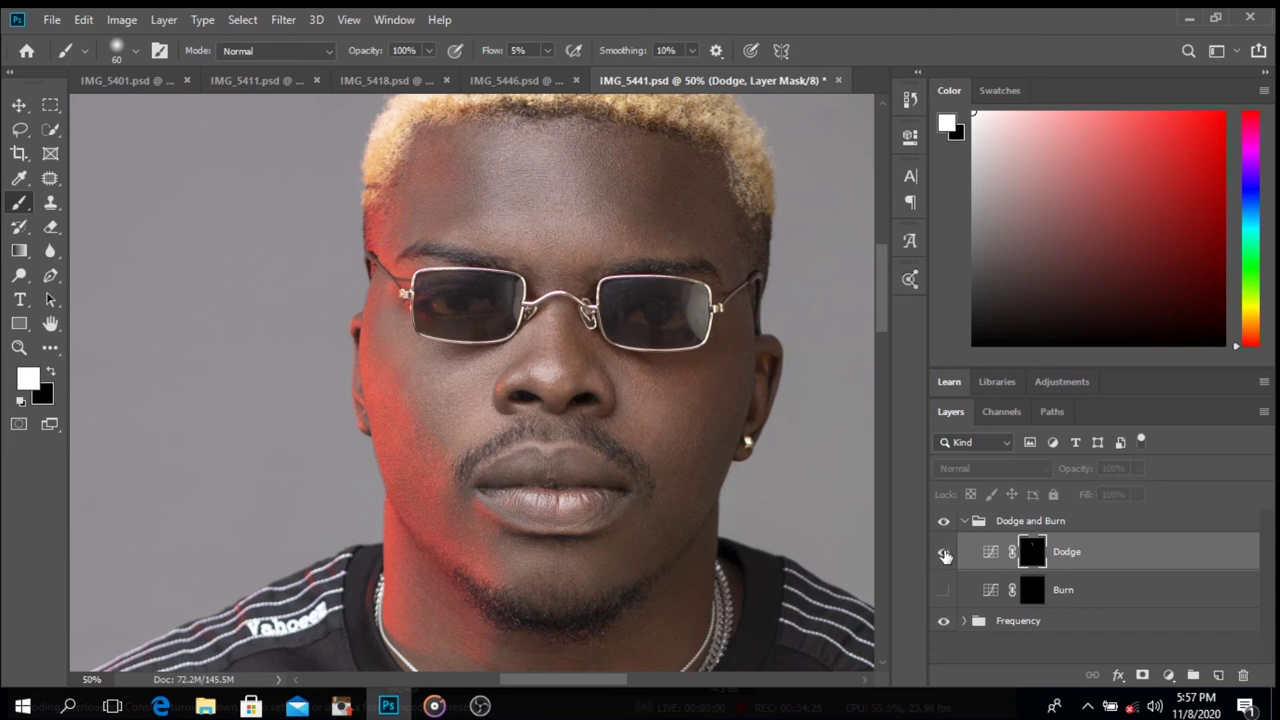
{"action": "left_click", "coordinate": [943, 552]}
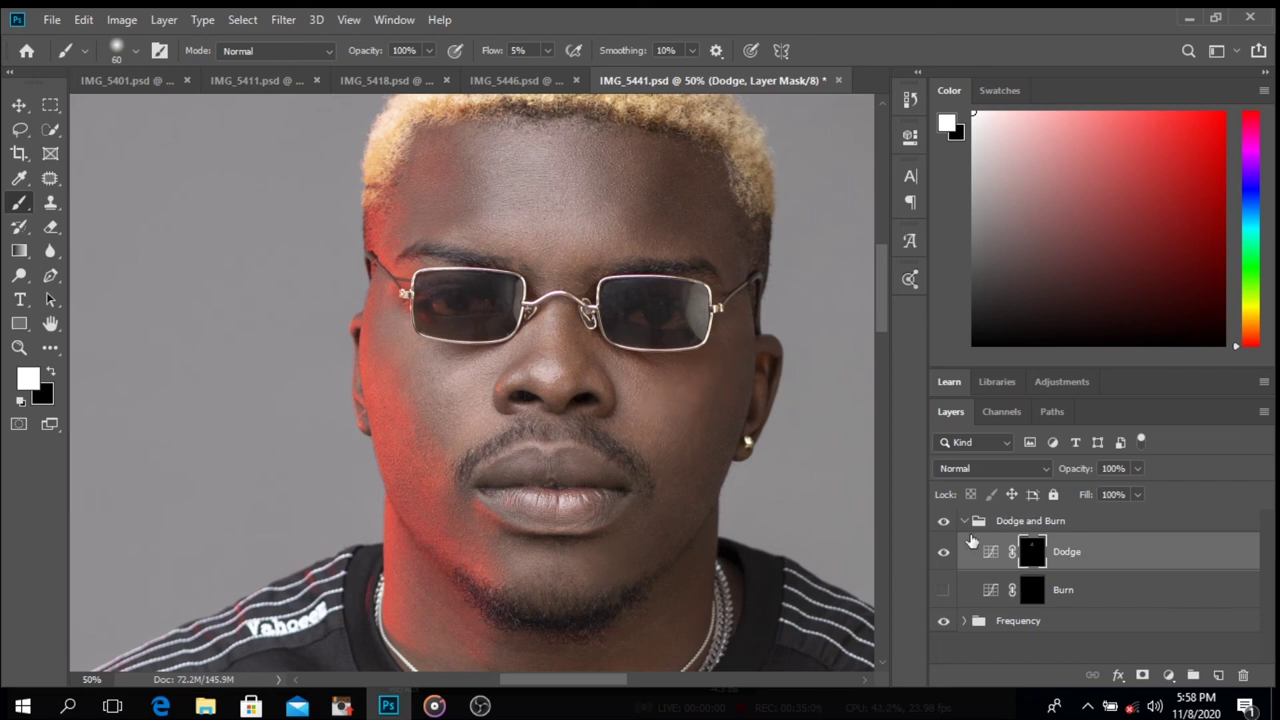
- Examine the dodging on the forehead, nose, cheeks and chin by comparing the Dodge layer hidden and shown
{"action": "left_click", "coordinate": [943, 552]}
{"action": "left_click", "coordinate": [943, 552]}
{"action": "left_click", "coordinate": [944, 552]}
{"action": "left_click", "coordinate": [946, 552]}
{"action": "left_click", "coordinate": [945, 552]}
{"action": "left_click", "coordinate": [945, 552]}
{"action": "scroll", "coordinate": [521, 400], "scroll_direction": "down", "scroll_amount": 5}
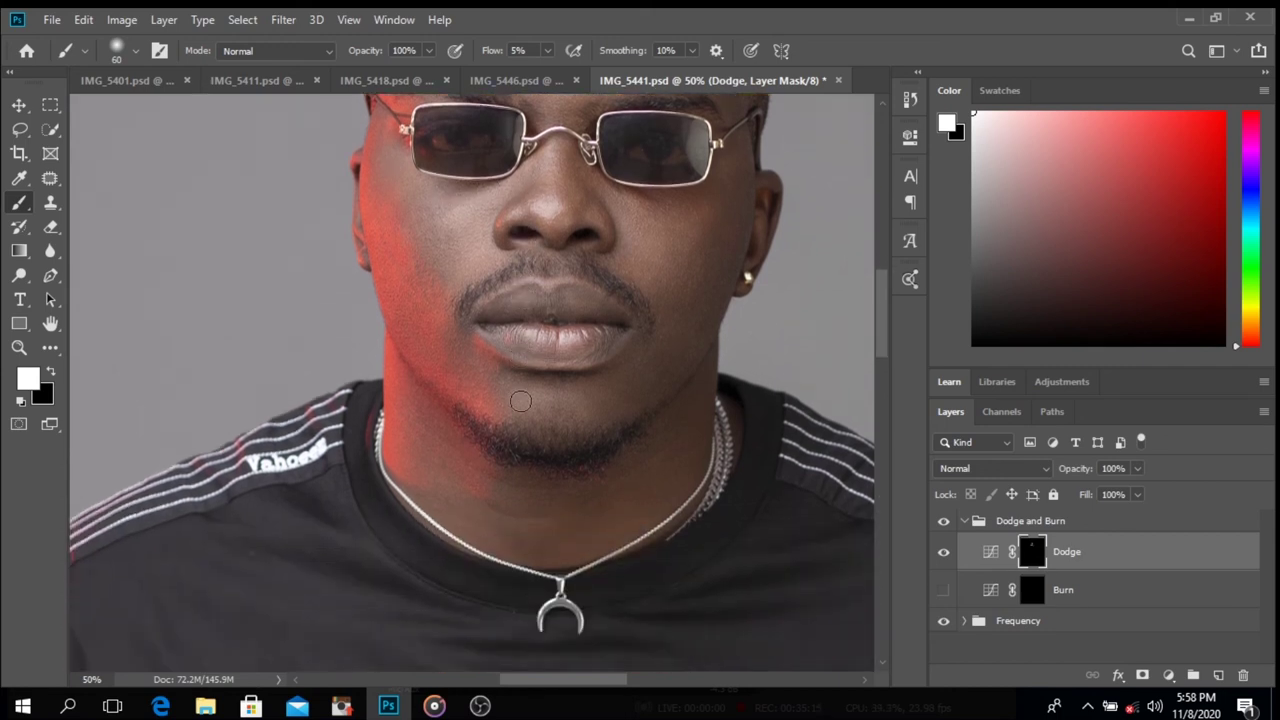
{"action": "scroll", "coordinate": [521, 400], "scroll_direction": "up", "scroll_amount": 6}
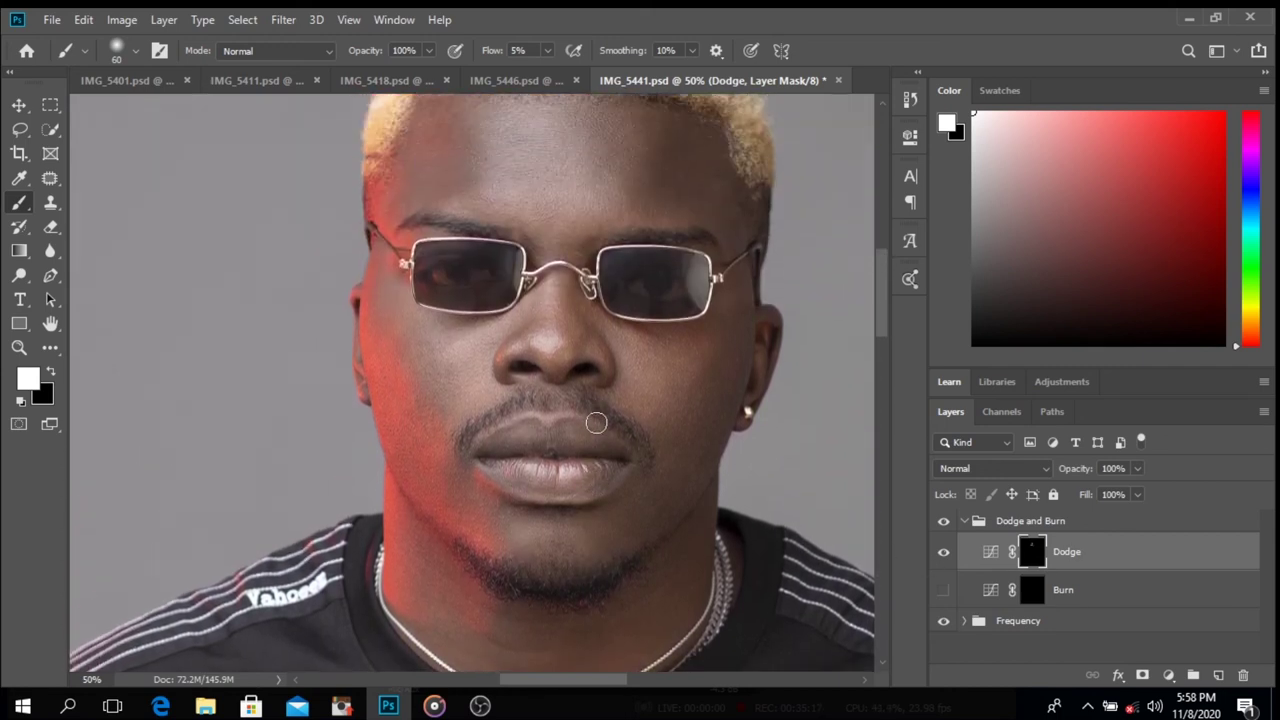
{"action": "scroll", "coordinate": [595, 423], "scroll_direction": "down", "scroll_amount": 2}
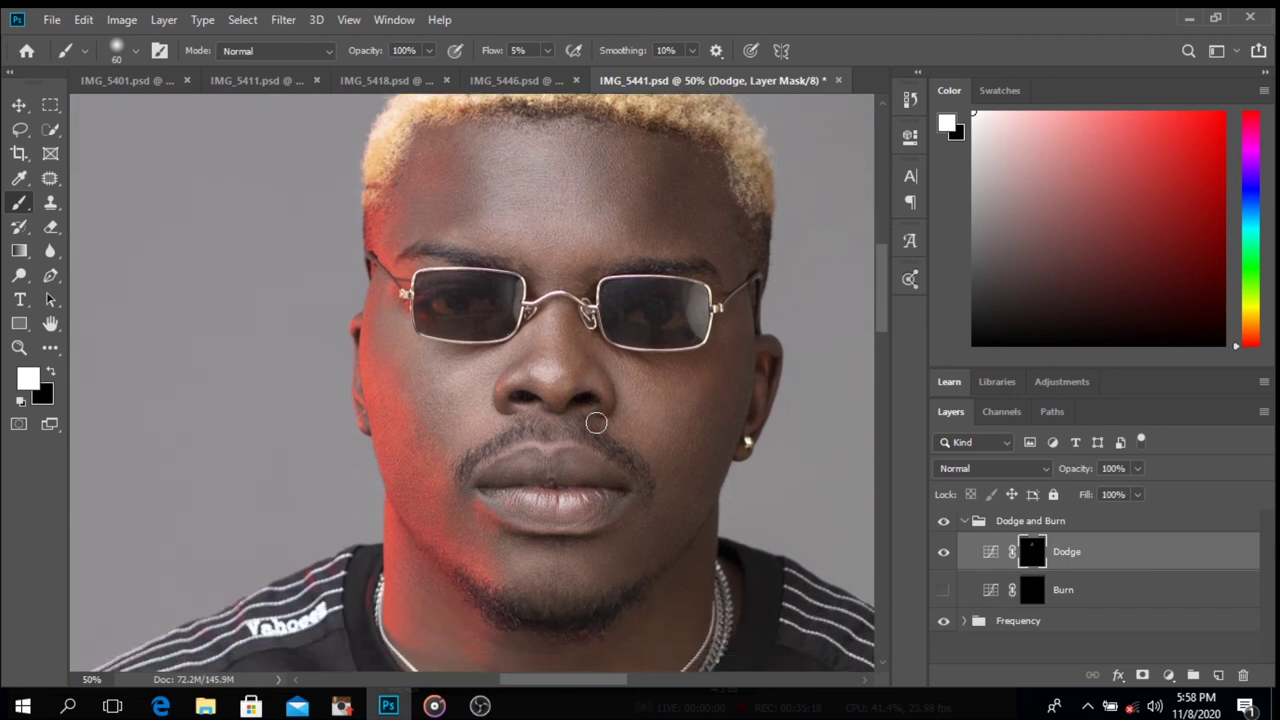
{"action": "left_click", "coordinate": [944, 553]}
{"action": "left_click", "coordinate": [944, 553]}
{"action": "left_click", "coordinate": [944, 553]}
{"action": "left_click", "coordinate": [944, 553]}
{"action": "left_click", "coordinate": [943, 552]}
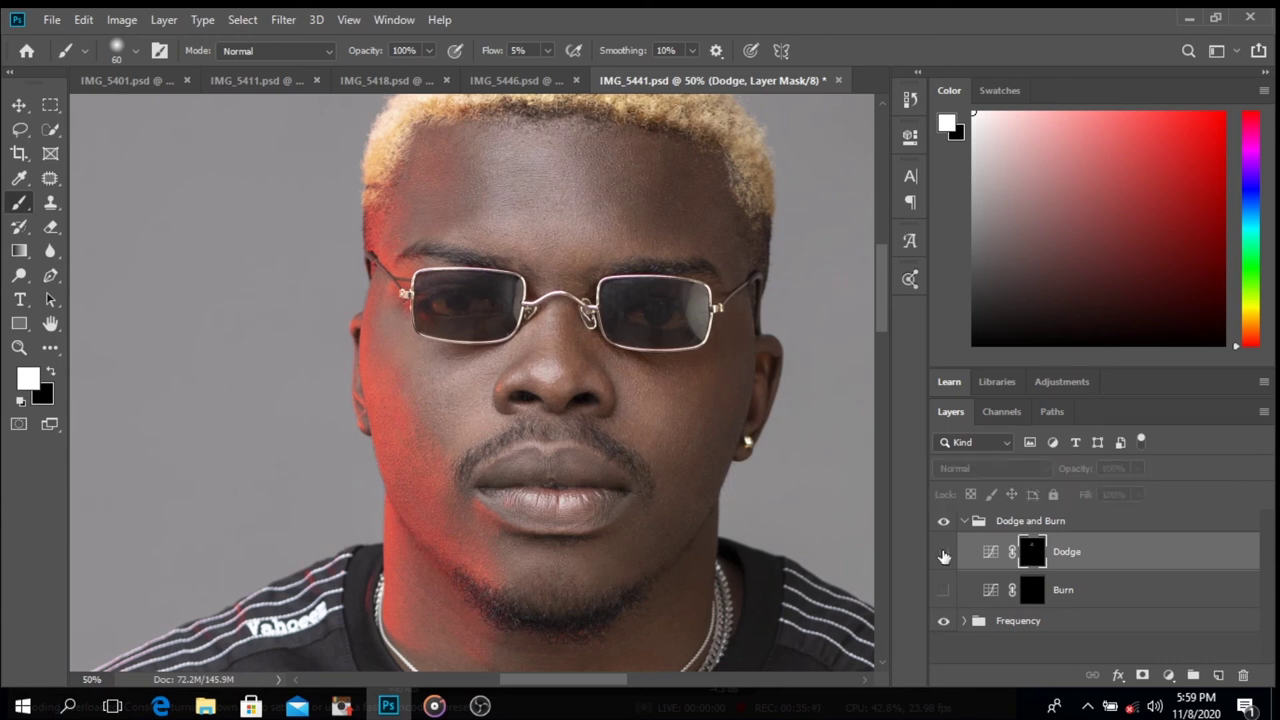
{"action": "left_click", "coordinate": [943, 552]}
{"action": "left_click", "coordinate": [943, 552]}
{"action": "left_click", "coordinate": [943, 552]}
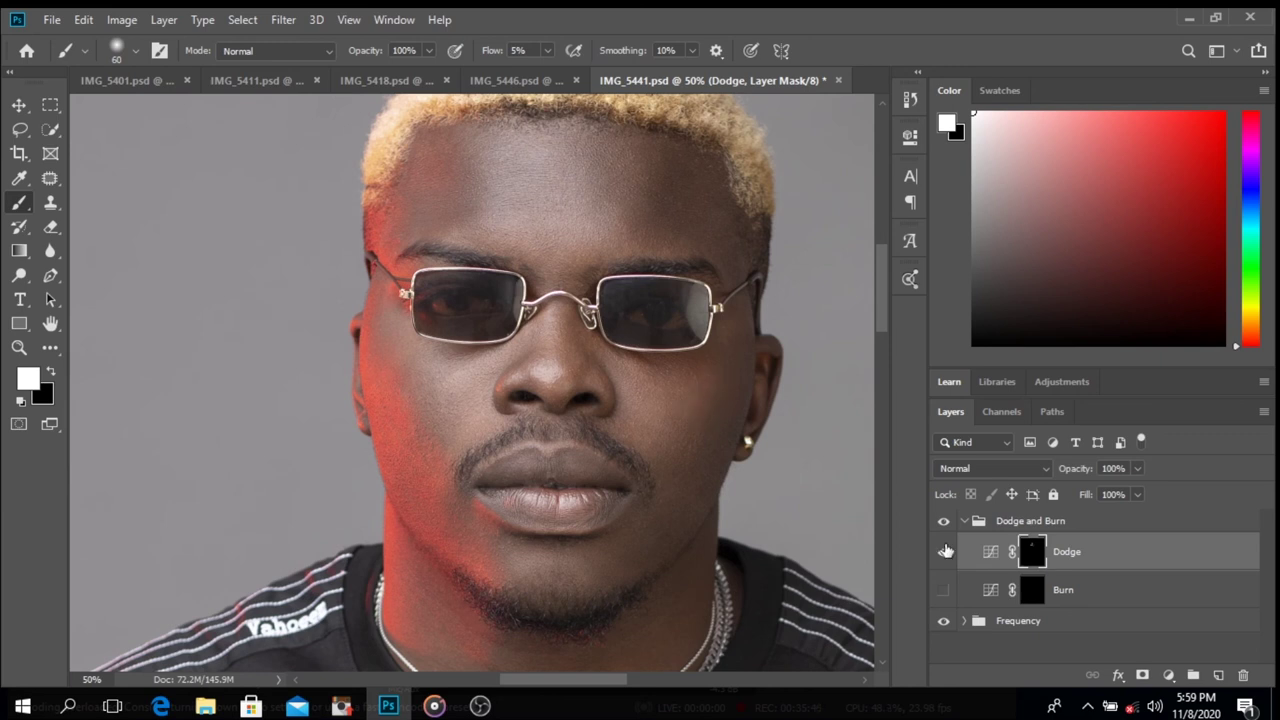
- Lighten the neck above the necklace on the Dodge mask with the Brush enlarged to 150, and check the effect
{"action": "scroll", "coordinate": [596, 517], "scroll_direction": "down", "scroll_amount": 2}
{"action": "scroll", "coordinate": [599, 520], "scroll_direction": "down", "scroll_amount": 4}
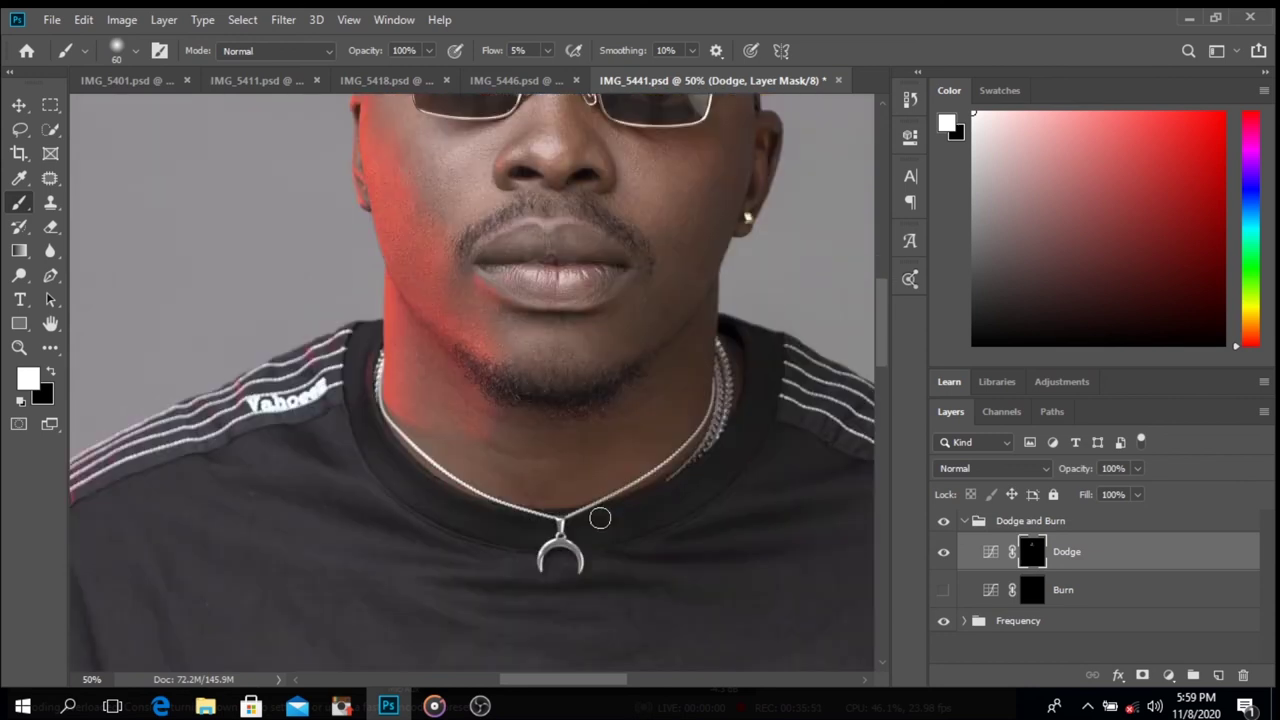
{"action": "key", "text": "bracketright"}
{"action": "key", "text": "bracketright"}
{"action": "key", "text": "bracketright"}
{"action": "key", "text": "bracketright"}
{"action": "key", "text": "bracketright"}
{"action": "key", "text": "bracketright"}
{"action": "mouse_move", "coordinate": [576, 444]}
{"action": "left_mouse_down"}
{"action": "mouse_move", "coordinate": [523, 417]}
{"action": "mouse_move", "coordinate": [571, 443]}
{"action": "mouse_move", "coordinate": [534, 457]}
{"action": "mouse_move", "coordinate": [495, 450]}
{"action": "left_mouse_up"}
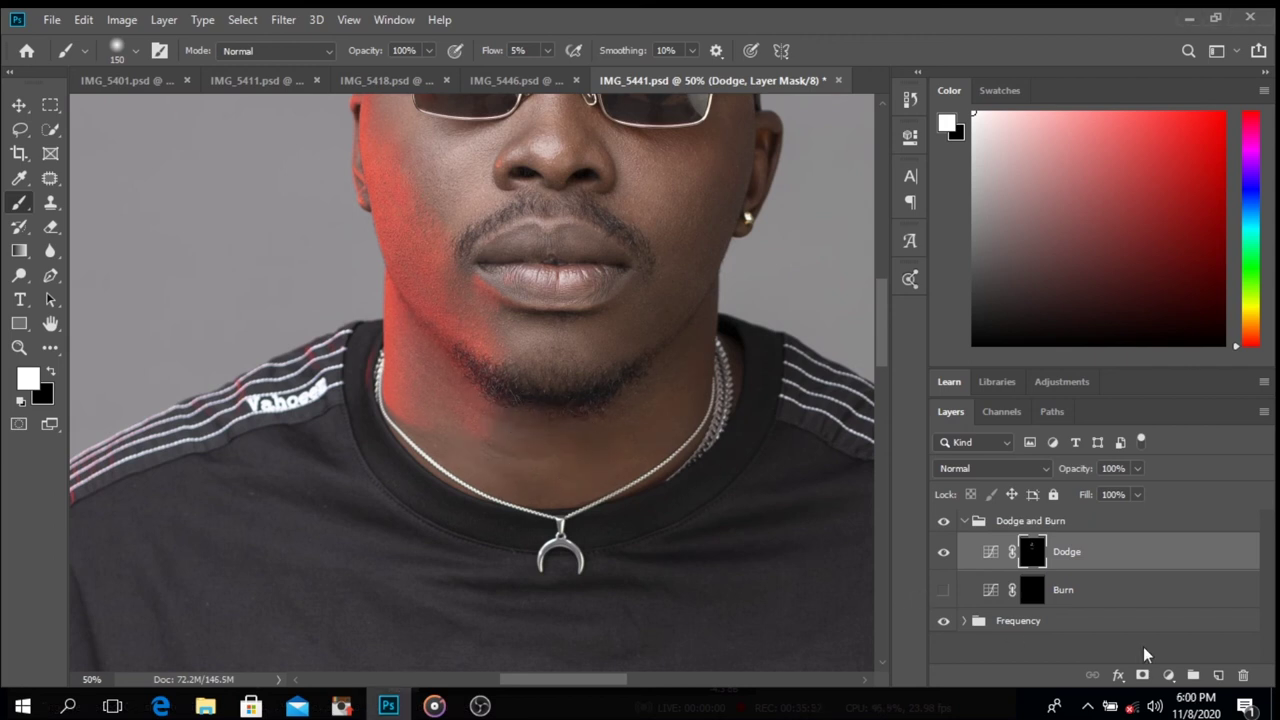
{"action": "left_click", "coordinate": [944, 555]}
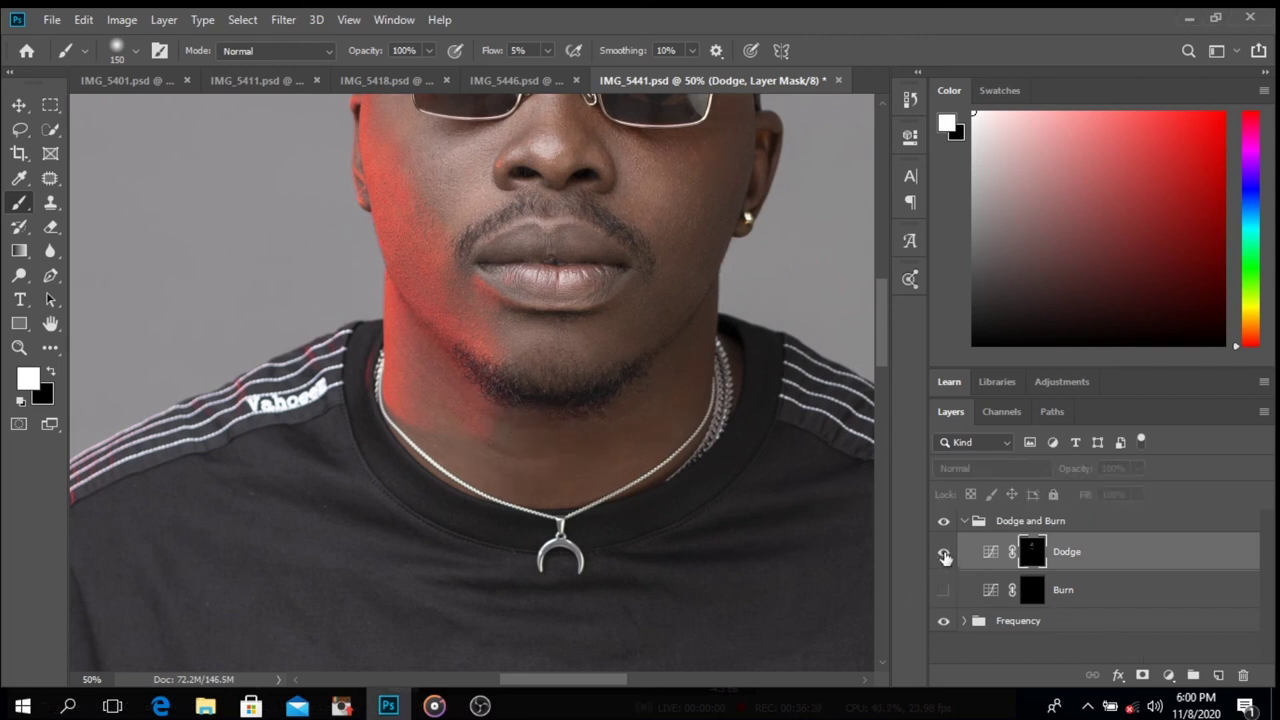
- Compare the neck and chin with the Dodge layer hidden and shown
{"action": "left_click", "coordinate": [944, 555]}
{"action": "left_click", "coordinate": [945, 554]}
{"action": "left_click", "coordinate": [947, 553]}
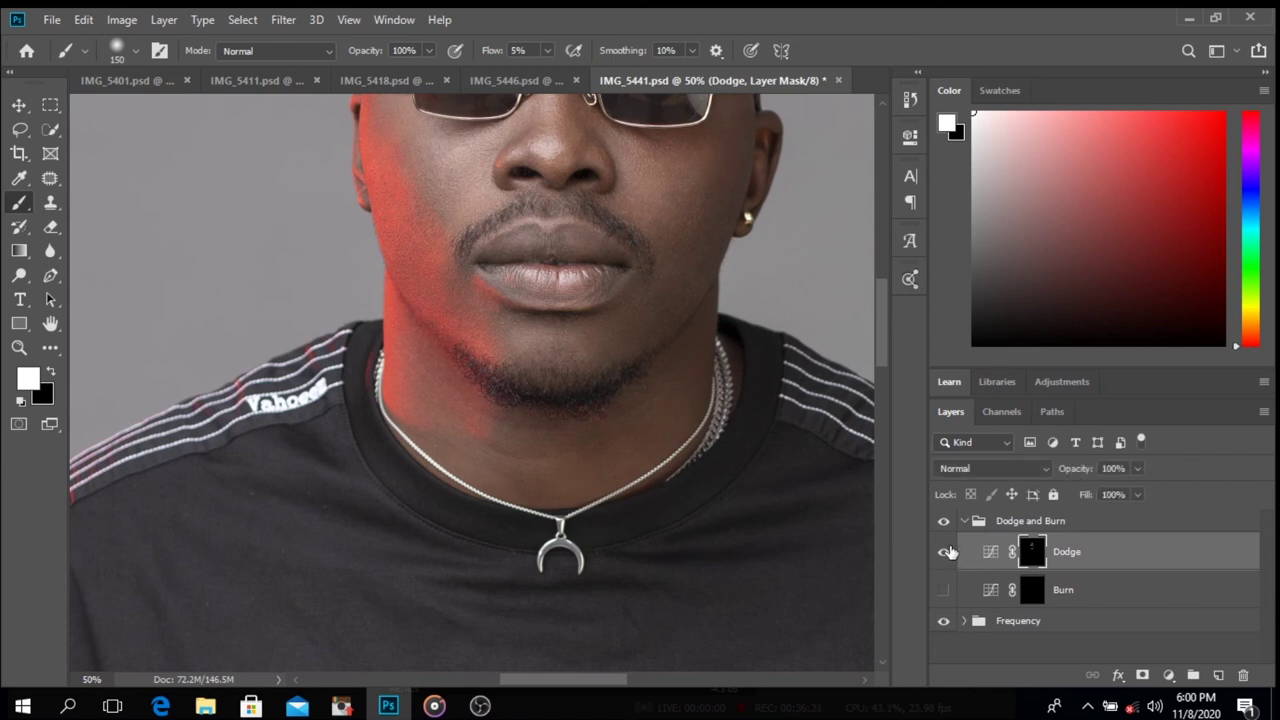
{"action": "left_click", "coordinate": [946, 553]}
{"action": "left_click", "coordinate": [946, 553]}
- Reduce the Brush size for fine dodging on the face, and compare the Dodge layer hidden and shown
{"action": "left_click_drag", "start_coordinate": [609, 443], "coordinate": [620, 586]}
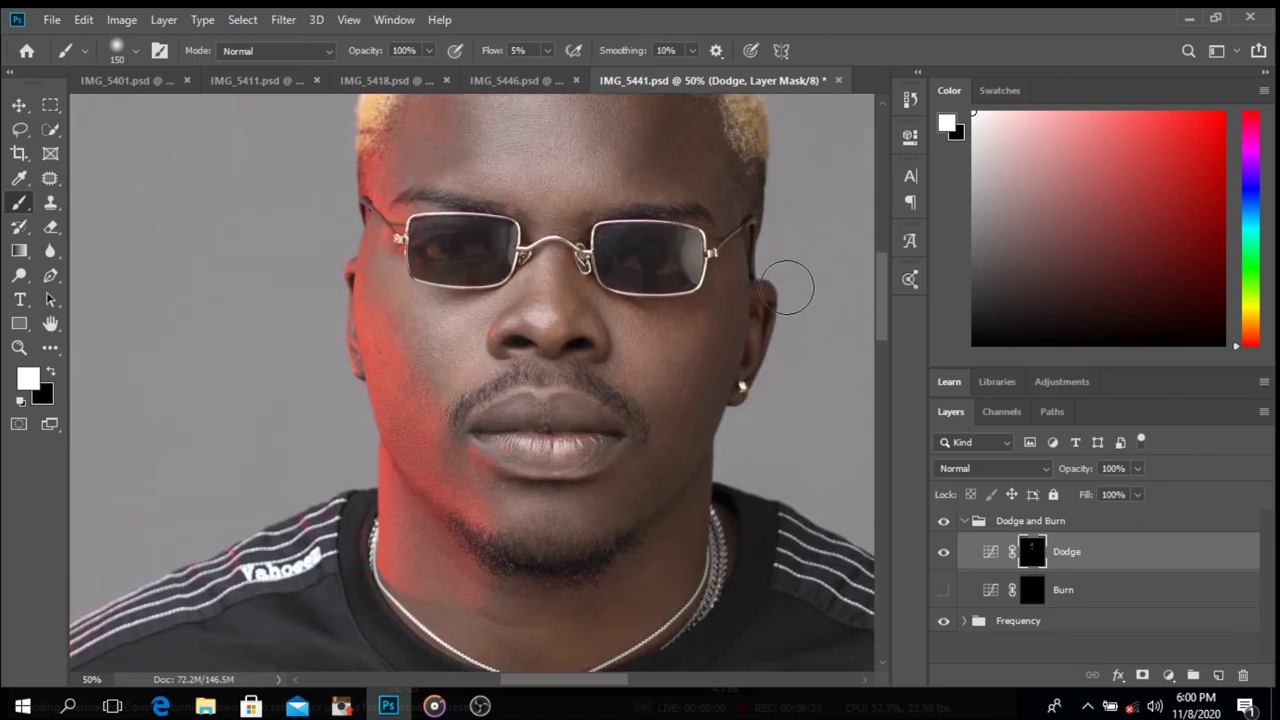
{"action": "key", "text": "bracketleft"}
{"action": "key", "text": "bracketleft"}
{"action": "key", "text": "bracketleft"}
{"action": "key", "text": "bracketleft"}
{"action": "key", "text": "bracketleft"}
{"action": "key", "text": "bracketleft"}
{"action": "key", "text": "bracketleft"}
{"action": "left_click", "coordinate": [943, 551]}
{"action": "left_click", "coordinate": [943, 551]}
{"action": "left_click", "coordinate": [943, 551]}
{"action": "left_click", "coordinate": [943, 551]}
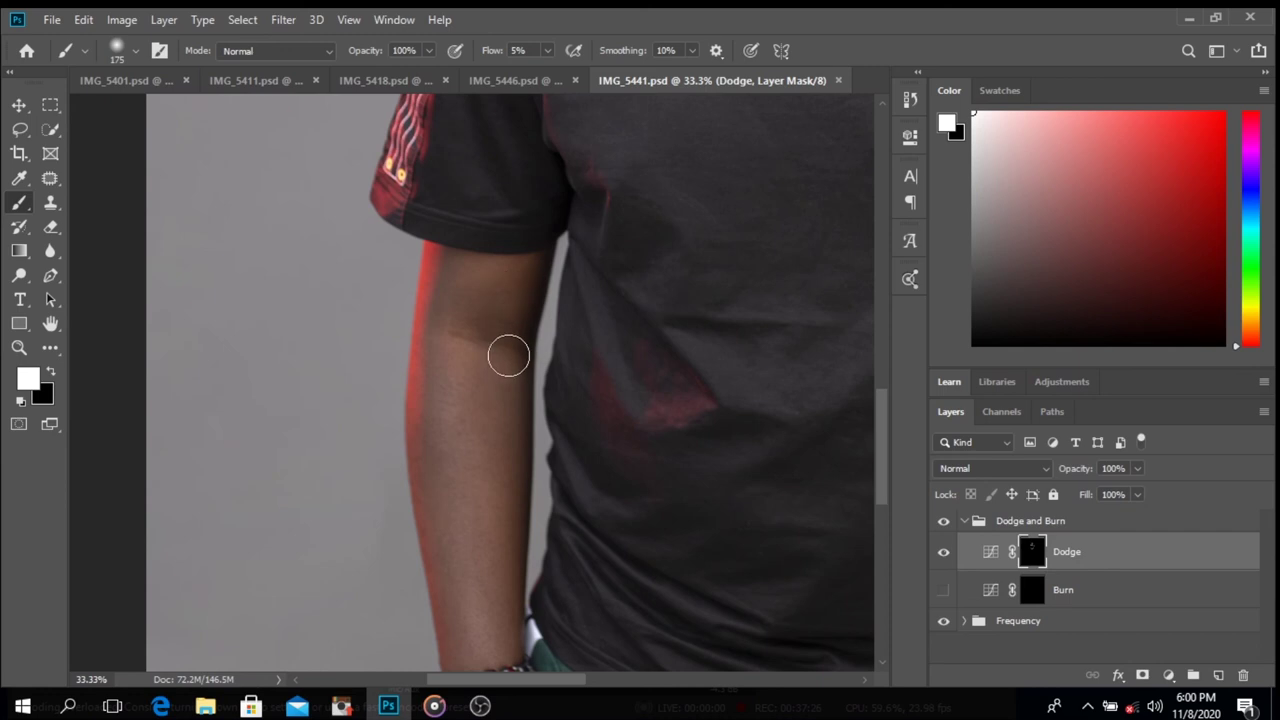
- Lighten the arm with the beaded bracelets down to the hand on the Dodge mask with the Brush at 175
{"action": "mouse_move", "coordinate": [508, 356]}
{"action": "left_mouse_down"}
{"action": "mouse_move", "coordinate": [470, 335]}
{"action": "mouse_move", "coordinate": [466, 370]}
{"action": "mouse_move", "coordinate": [499, 327]}
{"action": "mouse_move", "coordinate": [505, 379]}
{"action": "mouse_move", "coordinate": [515, 296]}
{"action": "mouse_move", "coordinate": [531, 276]}
{"action": "mouse_move", "coordinate": [505, 409]}
{"action": "mouse_move", "coordinate": [497, 637]}
{"action": "mouse_move", "coordinate": [494, 505]}
{"action": "mouse_move", "coordinate": [467, 371]}
{"action": "mouse_move", "coordinate": [476, 599]}
{"action": "mouse_move", "coordinate": [491, 403]}
{"action": "left_mouse_up"}
{"action": "key", "text": "space"}
{"action": "mouse_move", "coordinate": [515, 607]}
{"action": "left_mouse_down"}
{"action": "mouse_move", "coordinate": [512, 630]}
{"action": "mouse_move", "coordinate": [498, 494]}
{"action": "left_mouse_up"}
{"action": "key", "text": "space"}
{"action": "mouse_move", "coordinate": [472, 352]}
{"action": "left_mouse_down"}
{"action": "mouse_move", "coordinate": [477, 431]}
{"action": "mouse_move", "coordinate": [480, 404]}
{"action": "left_mouse_up"}
{"action": "mouse_move", "coordinate": [470, 243]}
{"action": "left_mouse_down"}
{"action": "mouse_move", "coordinate": [483, 368]}
{"action": "mouse_move", "coordinate": [475, 342]}
{"action": "left_mouse_up"}
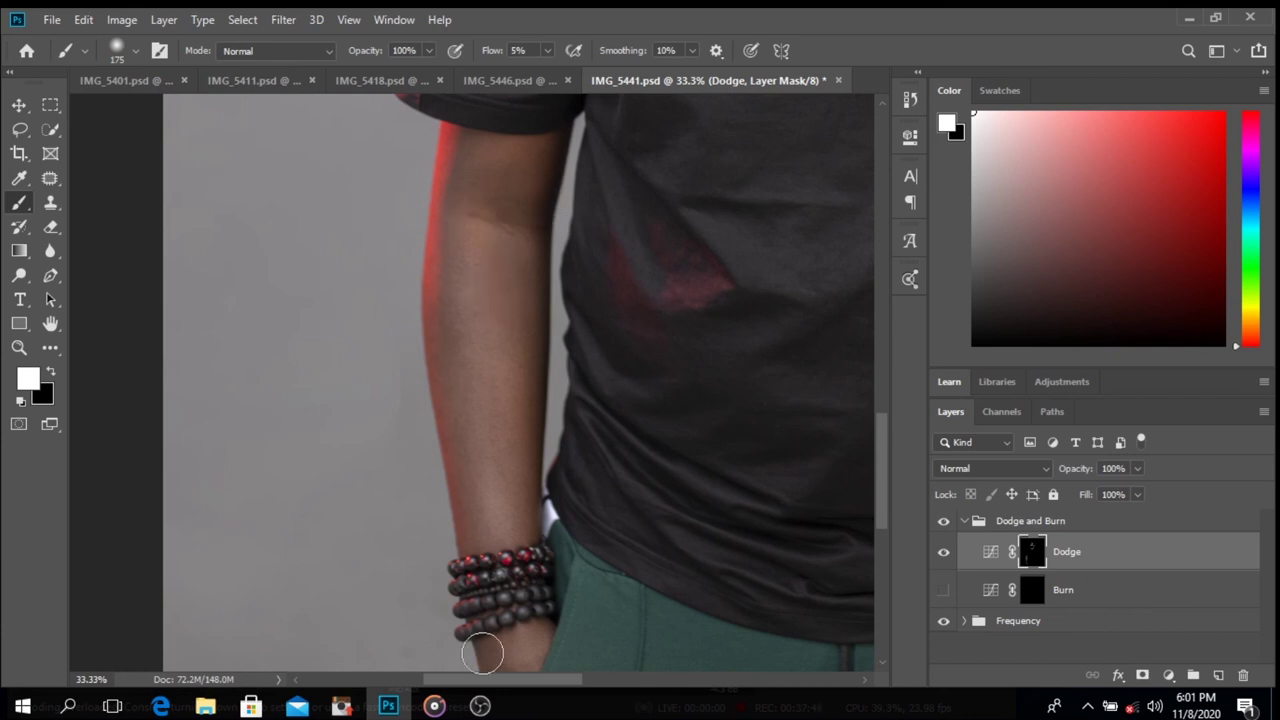
{"action": "left_click_drag", "start_coordinate": [482, 655], "coordinate": [527, 461]}
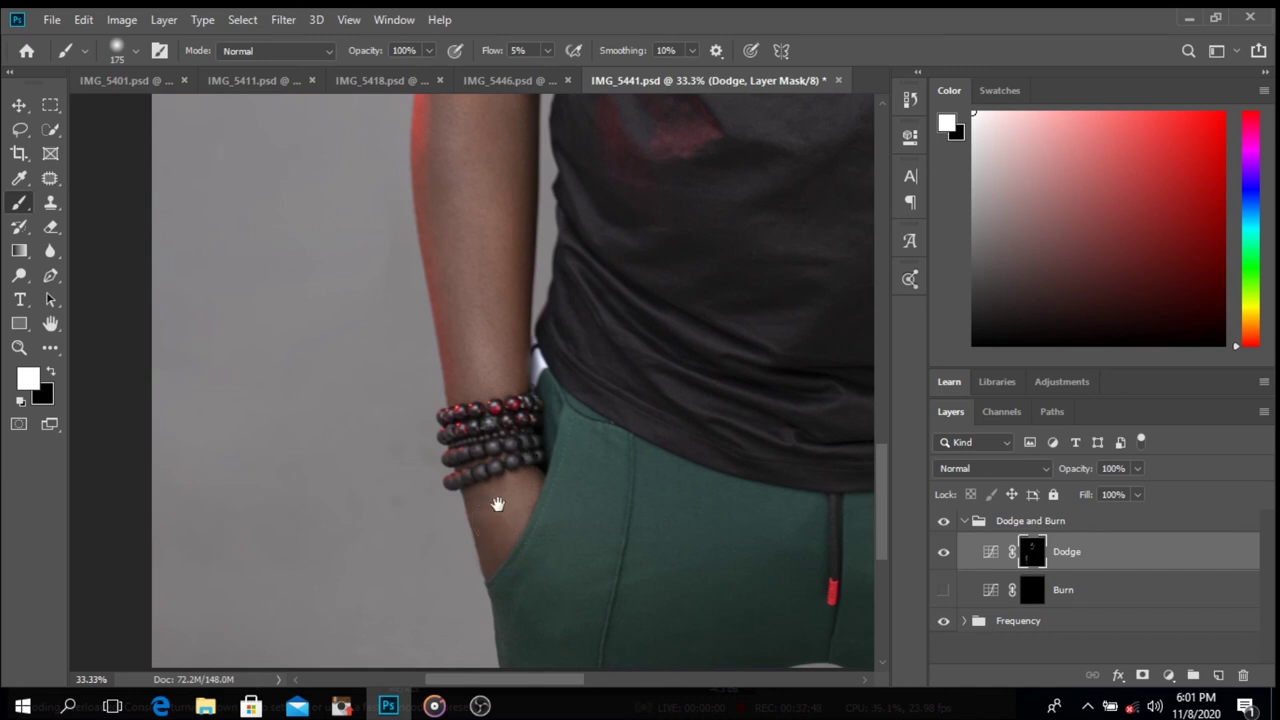
{"action": "mouse_move", "coordinate": [497, 503]}
{"action": "left_mouse_down"}
{"action": "mouse_move", "coordinate": [517, 273]}
{"action": "mouse_move", "coordinate": [540, 237]}
{"action": "left_mouse_up"}
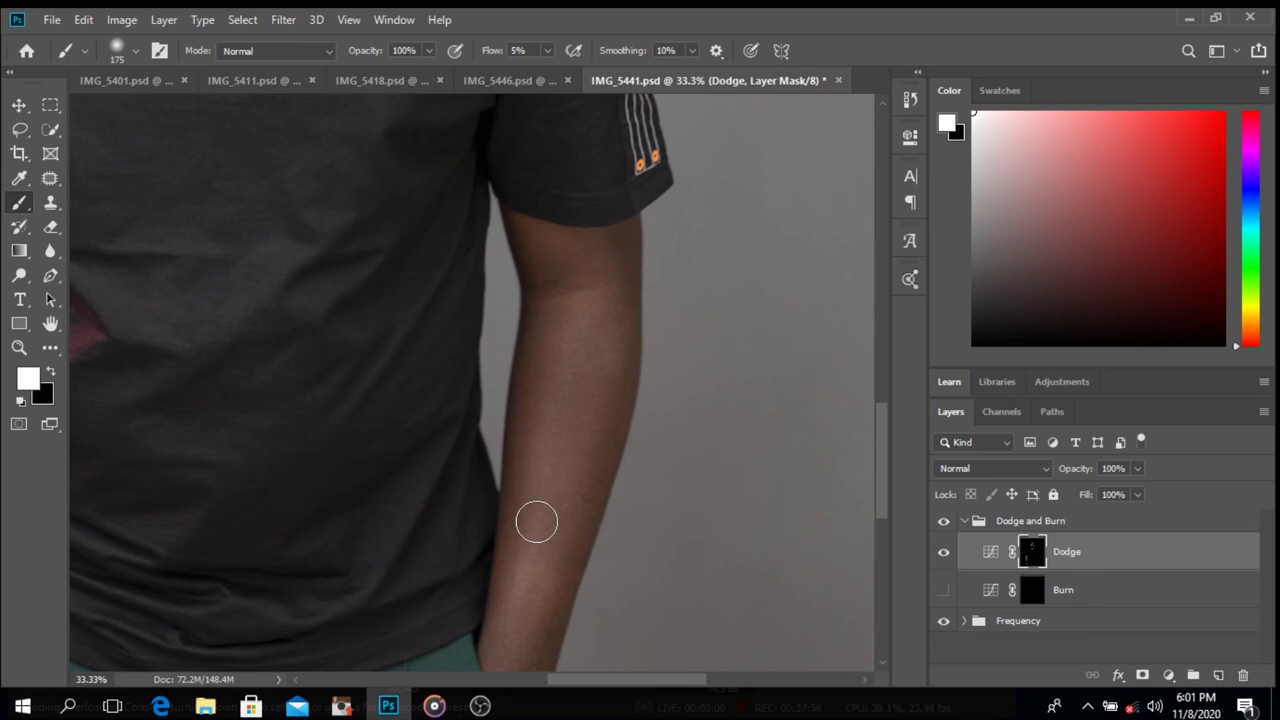
- Lighten the arm with the watch on the Dodge mask, and compare the whole figure with the layer hidden and shown
{"action": "scroll", "coordinate": [536, 522], "scroll_direction": "down", "scroll_amount": 3}
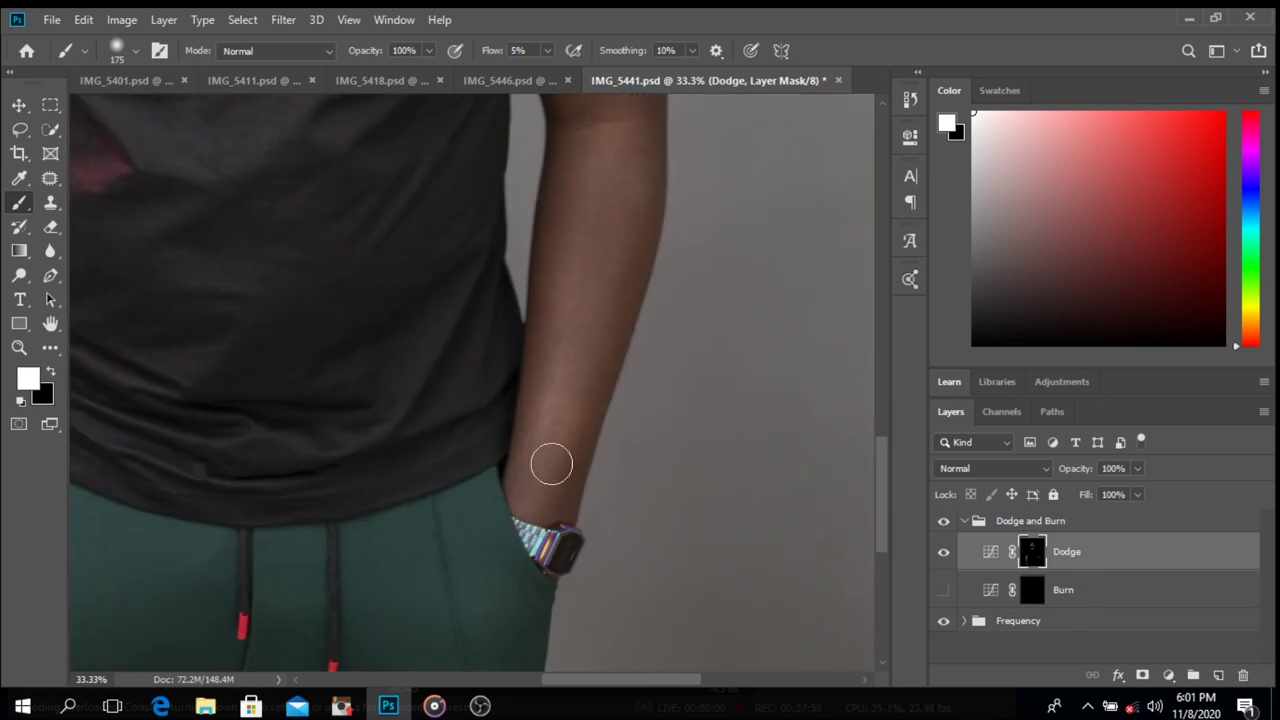
{"action": "scroll", "coordinate": [551, 464], "scroll_direction": "up", "scroll_amount": 3}
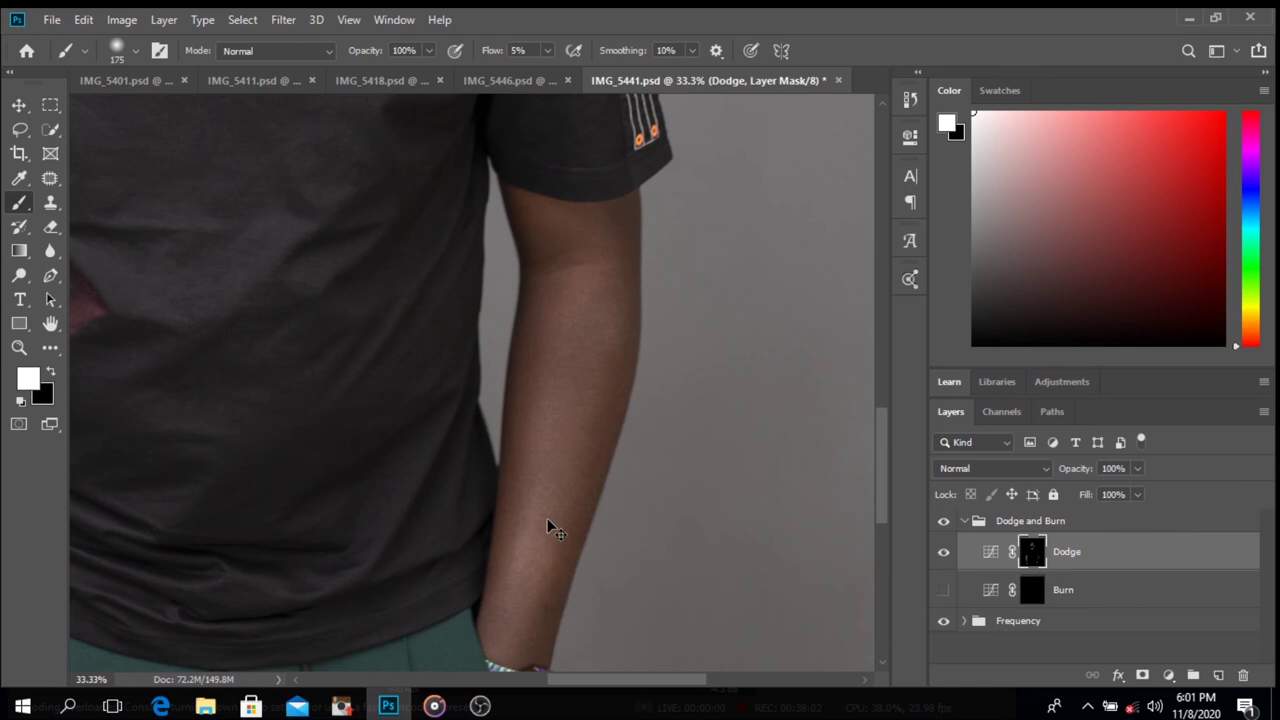
{"action": "key", "text": "ctrl+minus"}
{"action": "key", "text": "ctrl+minus"}
{"action": "left_click", "coordinate": [943, 557]}
{"action": "left_click", "coordinate": [943, 557]}
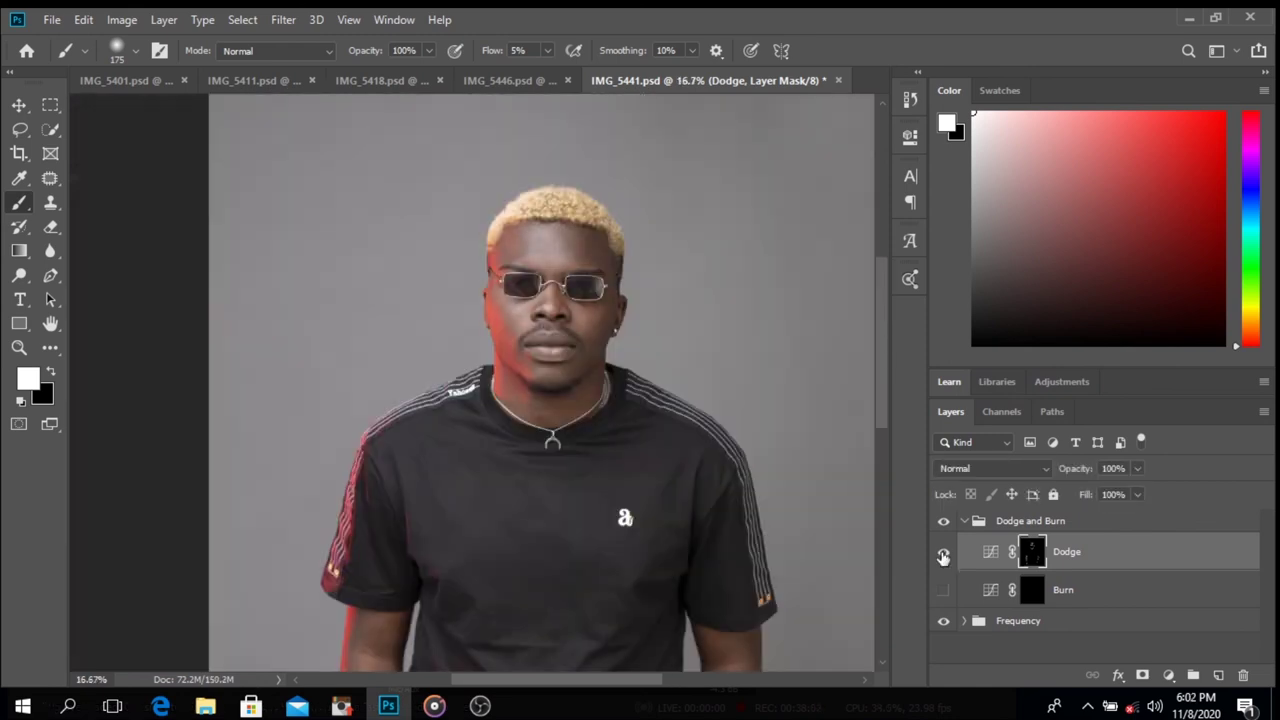
{"action": "left_click", "coordinate": [943, 557]}
{"action": "left_click", "coordinate": [943, 557]}
{"action": "left_click", "coordinate": [943, 557]}
{"action": "left_click", "coordinate": [943, 557]}
{"action": "left_click", "coordinate": [943, 557]}
{"action": "left_click", "coordinate": [943, 557]}
- Show the Burn layer and darken the facial shadows on its mask with the Brush at 150
{"action": "left_click", "coordinate": [1040, 598]}
{"action": "left_click", "coordinate": [943, 590]}
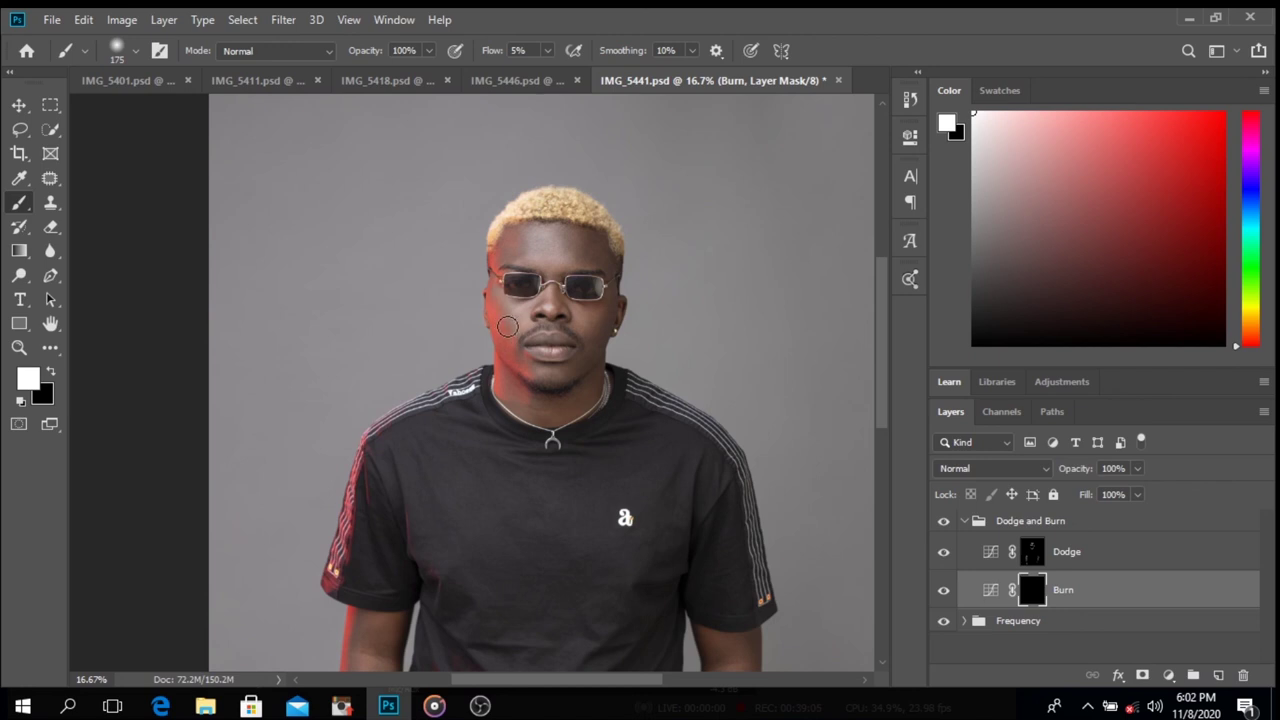
{"action": "key", "text": "bracketright"}
{"action": "key", "text": "bracketright"}
{"action": "key", "text": "bracketleft"}
{"action": "key", "text": "bracketleft"}
{"action": "key", "text": "bracketleft"}
{"action": "key", "text": "bracketleft"}
- Refine the burn along the face and jaw with the Brush at 90, checking against the Burn layer hidden
{"action": "left_click", "coordinate": [945, 592]}
{"action": "left_click", "coordinate": [945, 592]}
{"action": "left_click", "coordinate": [944, 591]}
{"action": "left_click", "coordinate": [946, 594]}
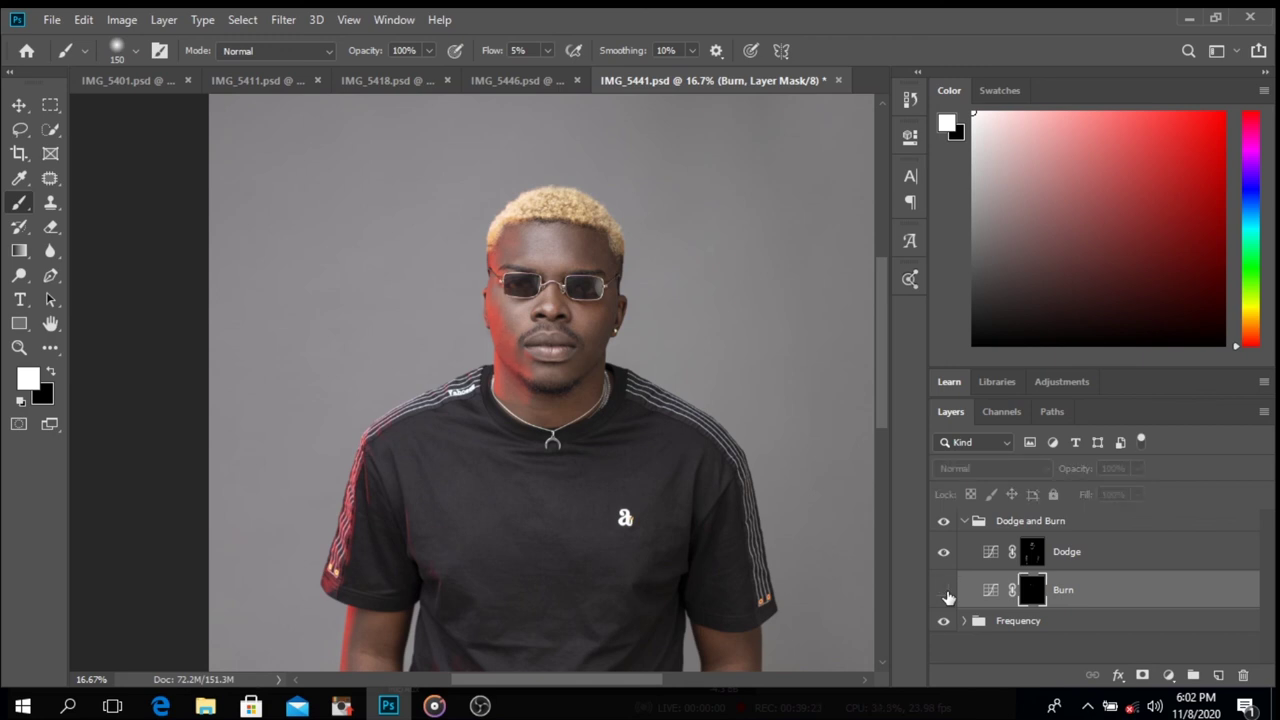
{"action": "left_click", "coordinate": [945, 593]}
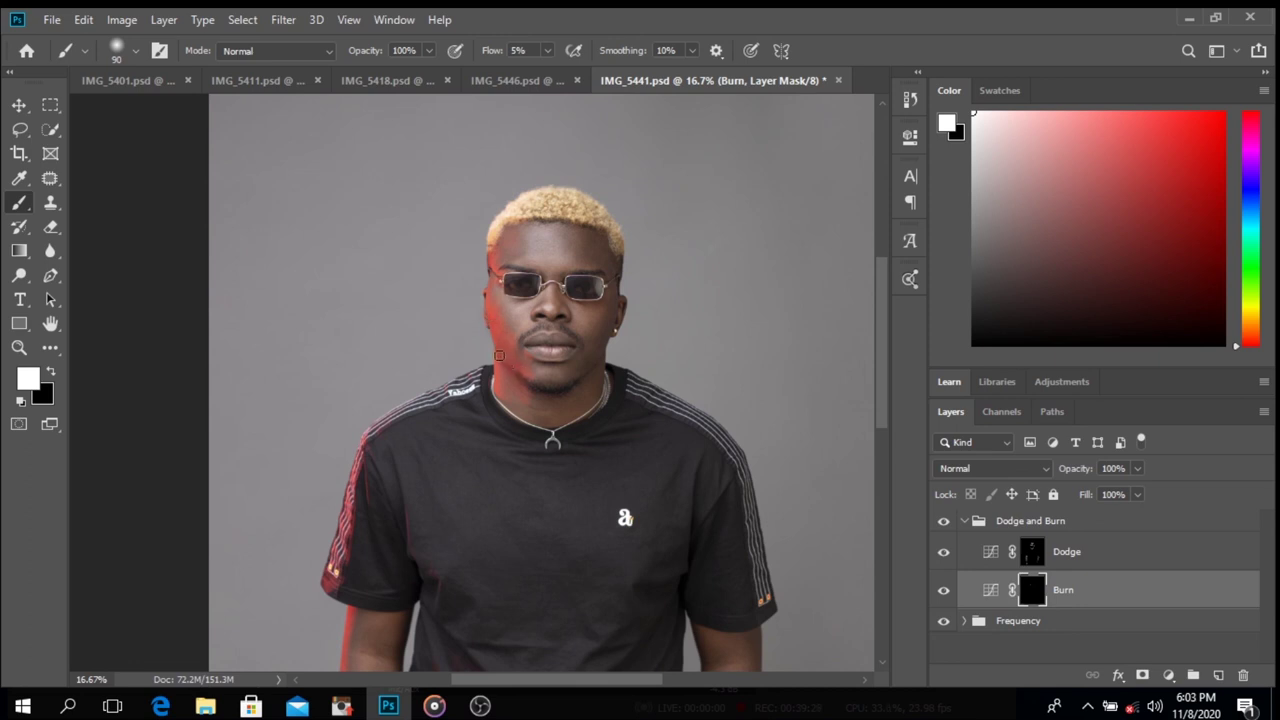
{"action": "left_click", "coordinate": [945, 593]}
{"action": "left_click", "coordinate": [945, 593]}
- Compare the torso and arms with the Burn layer hidden and shown, and set its opacity to 28%
{"action": "key", "text": "ctrl+minus"}
{"action": "left_click_drag", "start_coordinate": [731, 571], "coordinate": [706, 406]}
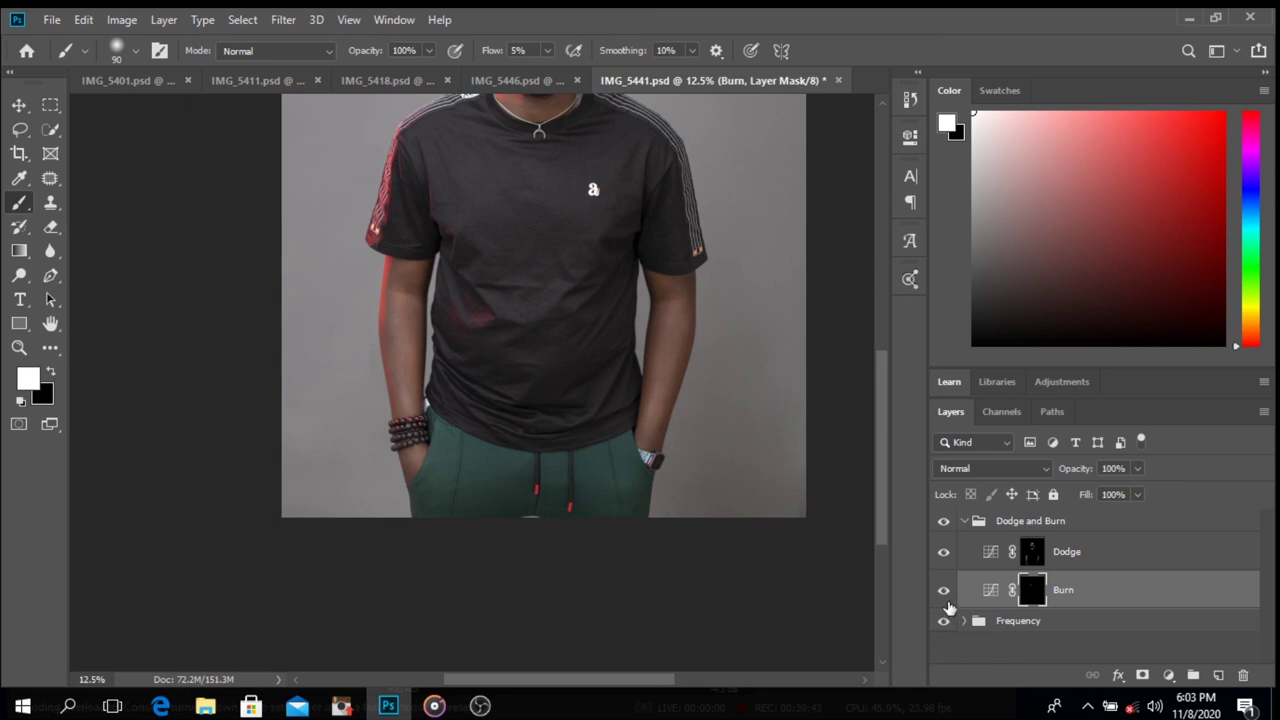
{"action": "left_click", "coordinate": [945, 593]}
{"action": "left_click", "coordinate": [945, 593]}
{"action": "left_click", "coordinate": [945, 593]}
{"action": "left_click", "coordinate": [945, 593]}
{"action": "left_click", "coordinate": [1137, 468]}
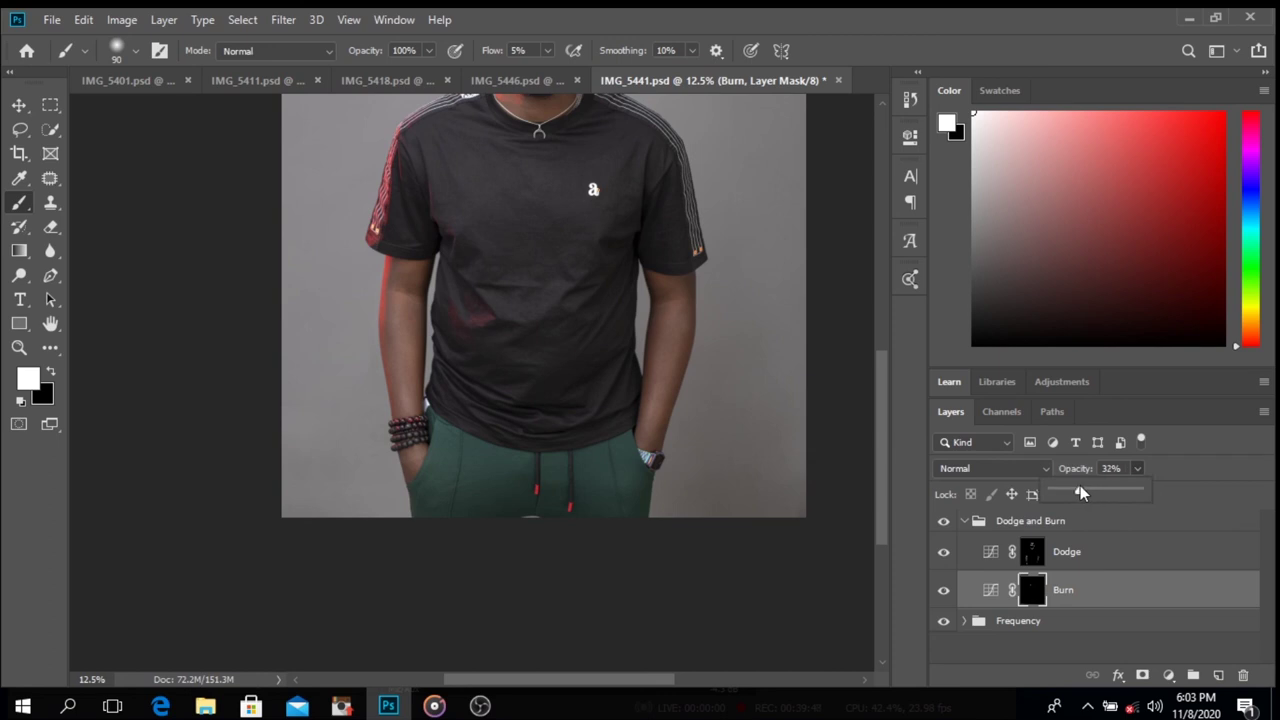
{"action": "left_click", "coordinate": [1080, 565]}
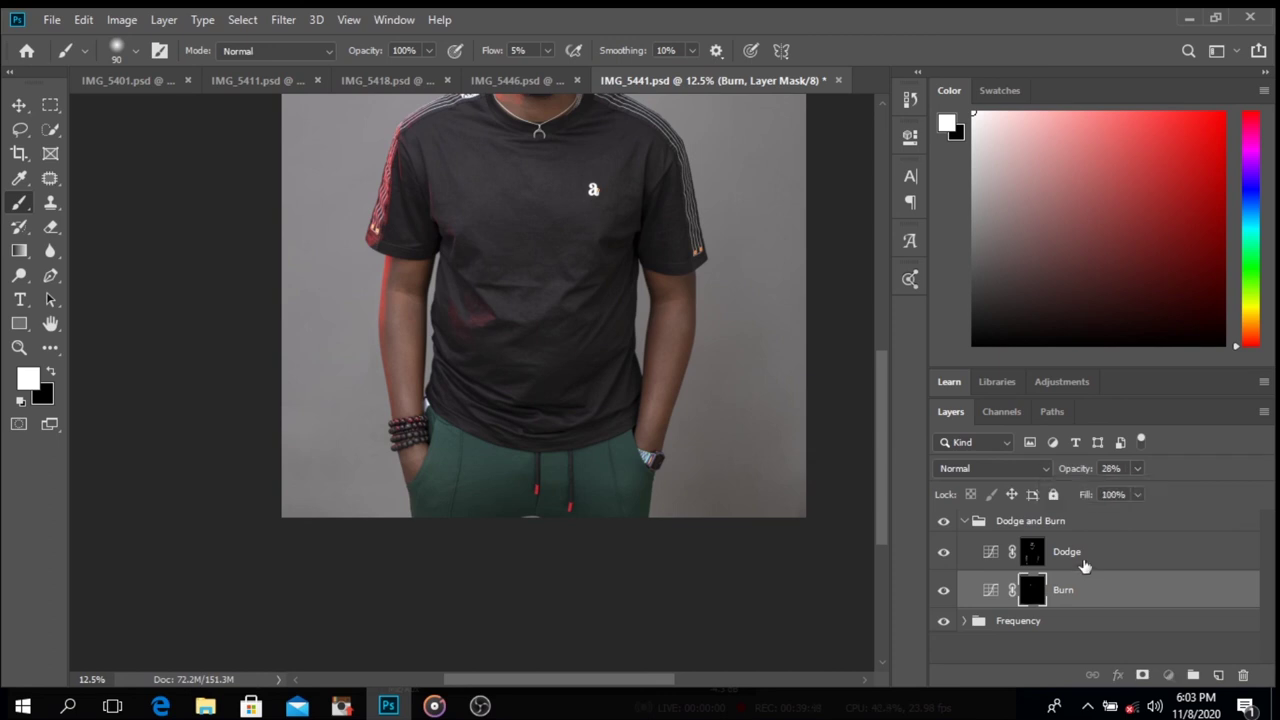
- Compare the arms with the Dodge layer hidden and shown, and set its opacity to 35%
{"action": "left_click", "coordinate": [1080, 565]}
{"action": "left_click", "coordinate": [944, 555]}
{"action": "left_click", "coordinate": [944, 555]}
{"action": "left_click", "coordinate": [944, 555]}
{"action": "left_click", "coordinate": [944, 555]}
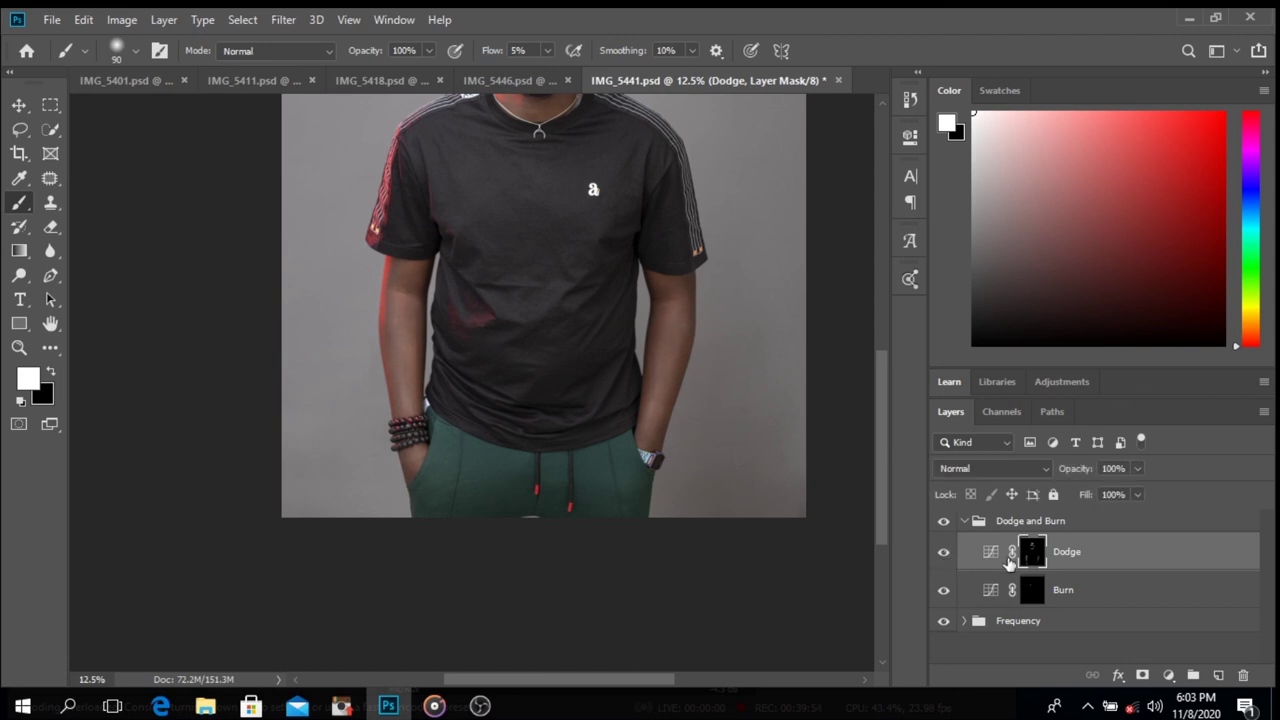
{"action": "left_click", "coordinate": [1137, 468]}
{"action": "left_click_drag", "start_coordinate": [1090, 492], "coordinate": [1080, 497]}
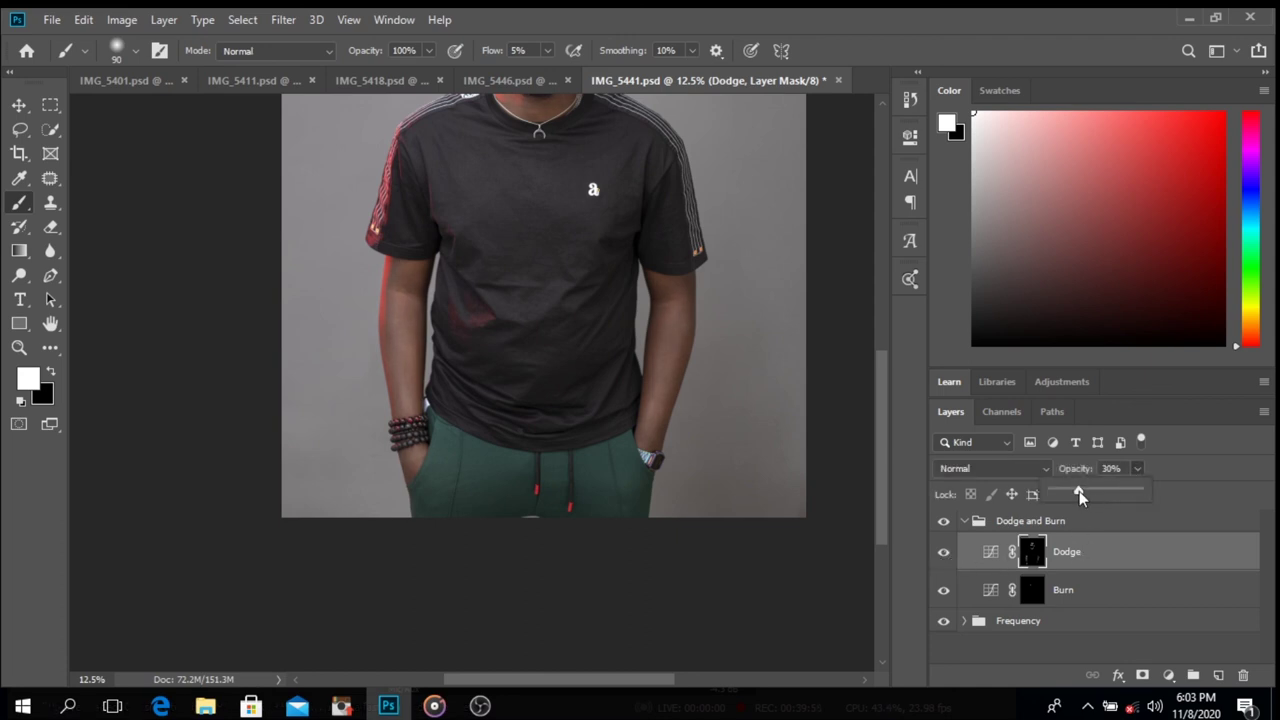
{"action": "left_click", "coordinate": [1086, 583]}
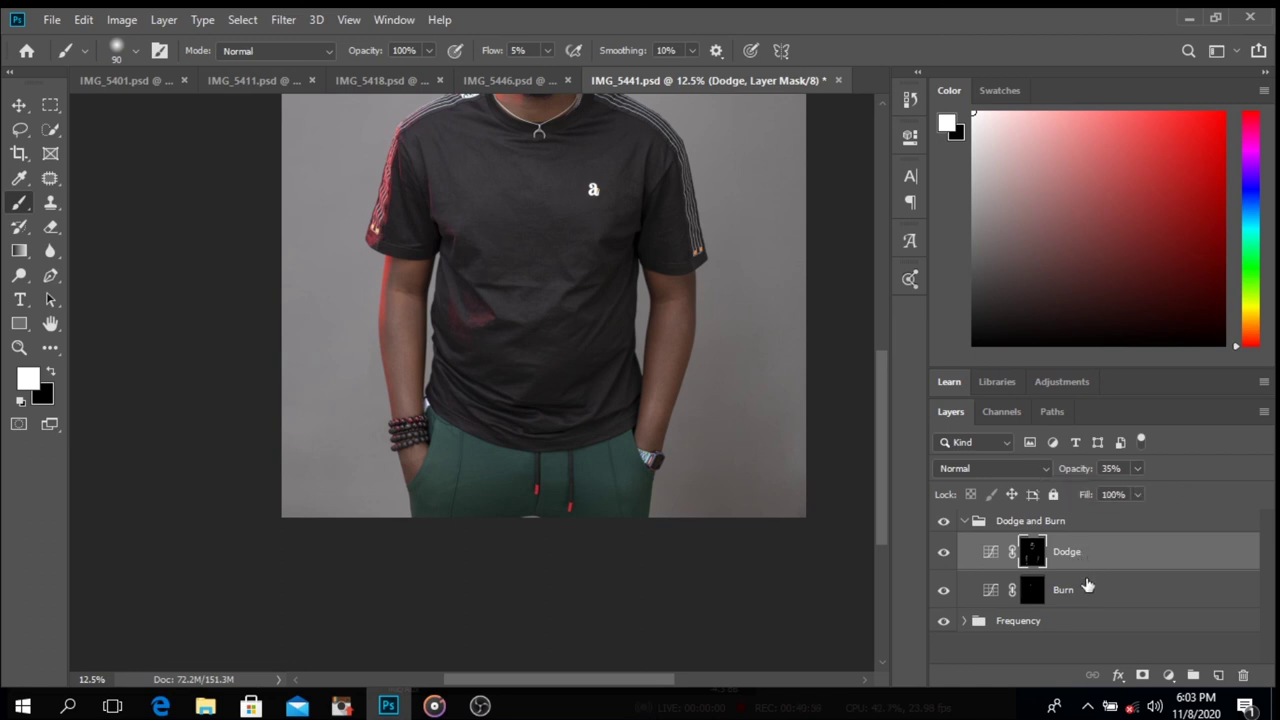
- Collapse the Dodge and Burn group and compare the portrait with the whole group hidden and shown
{"action": "left_click", "coordinate": [1087, 585]}
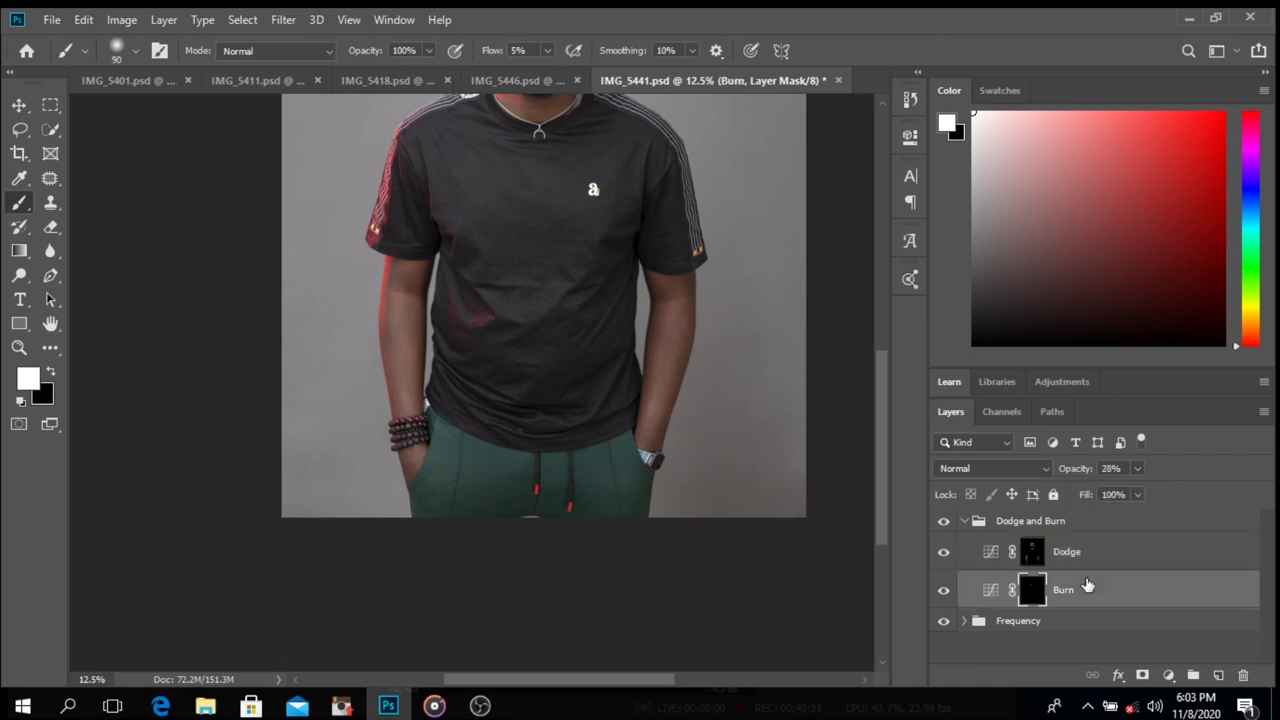
{"action": "left_click", "coordinate": [964, 521]}
{"action": "key", "text": "space"}
{"action": "left_click_drag", "start_coordinate": [632, 432], "coordinate": [665, 538]}
{"action": "left_click", "coordinate": [943, 522]}
{"action": "left_click", "coordinate": [943, 522]}
{"action": "left_click", "coordinate": [943, 522]}
{"action": "left_click", "coordinate": [943, 522]}
{"action": "left_click", "coordinate": [943, 522]}
{"action": "left_click", "coordinate": [943, 522]}
- Smooth the tones at the centre of the forehead on the Low Frequency layer with the Patch tool
{"action": "key", "text": "ctrl+plus"}
{"action": "key", "text": "ctrl+plus"}
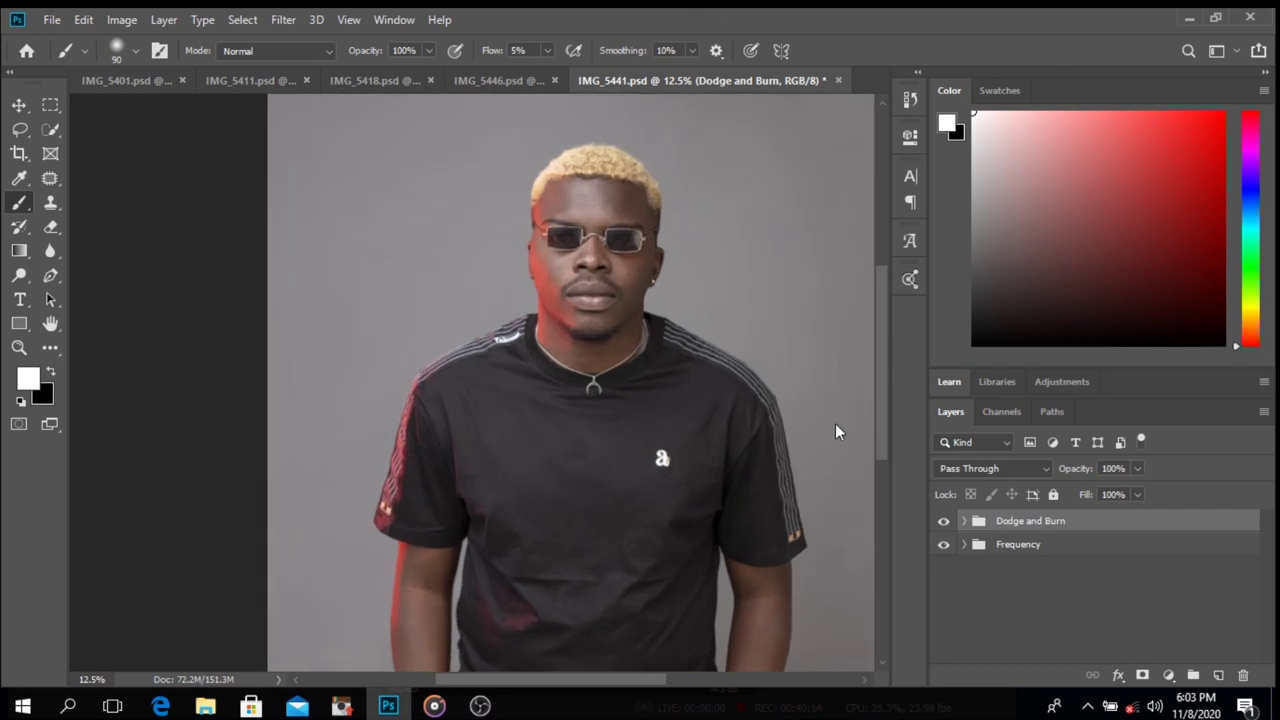
{"action": "left_click_drag", "start_coordinate": [646, 319], "coordinate": [636, 415]}
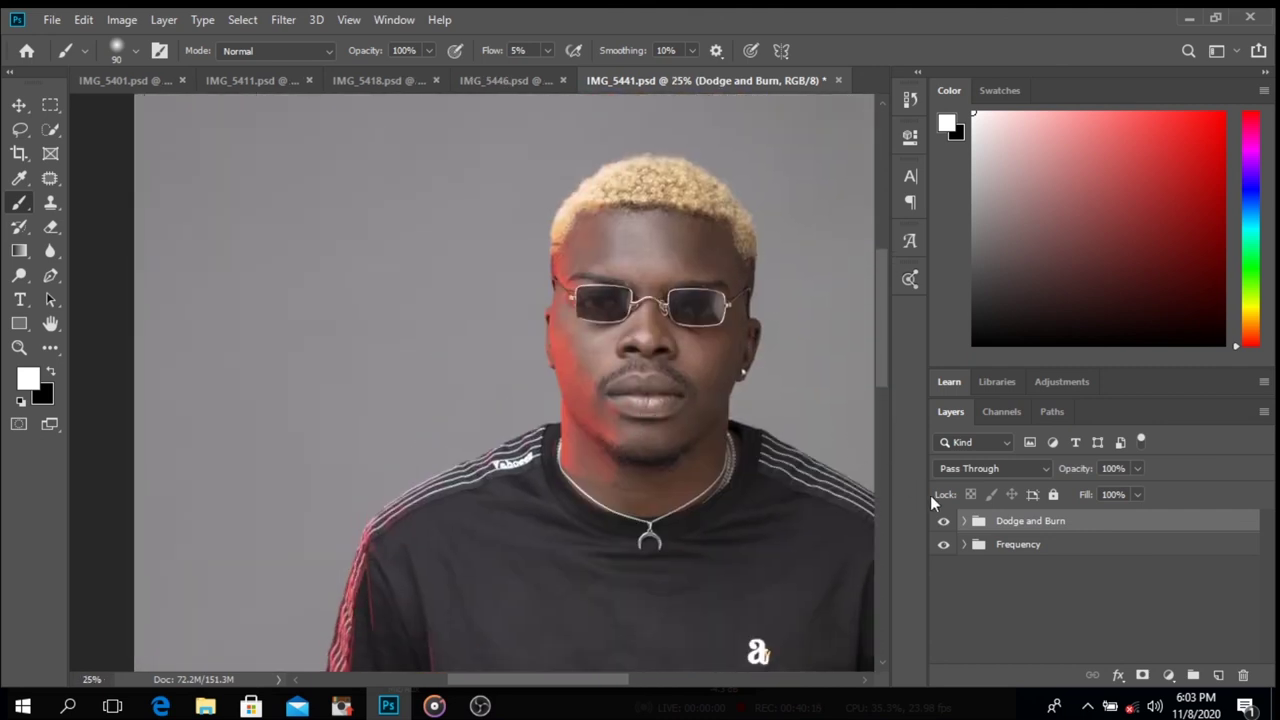
{"action": "left_click", "coordinate": [964, 544]}
{"action": "left_click", "coordinate": [988, 612]}
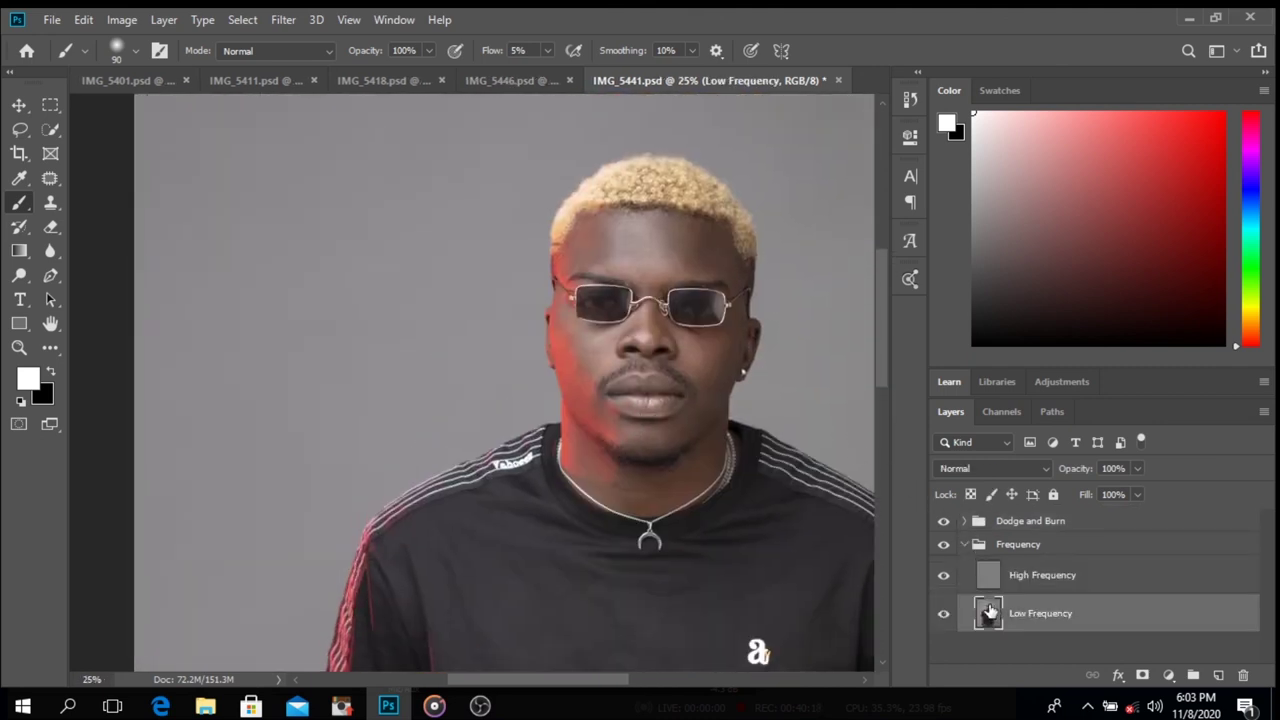
{"action": "key", "text": "j"}
{"action": "mouse_move", "coordinate": [657, 289]}
{"action": "left_mouse_down"}
{"action": "mouse_move", "coordinate": [640, 262]}
{"action": "mouse_move", "coordinate": [632, 272]}
{"action": "mouse_move", "coordinate": [657, 283]}
{"action": "left_mouse_up"}
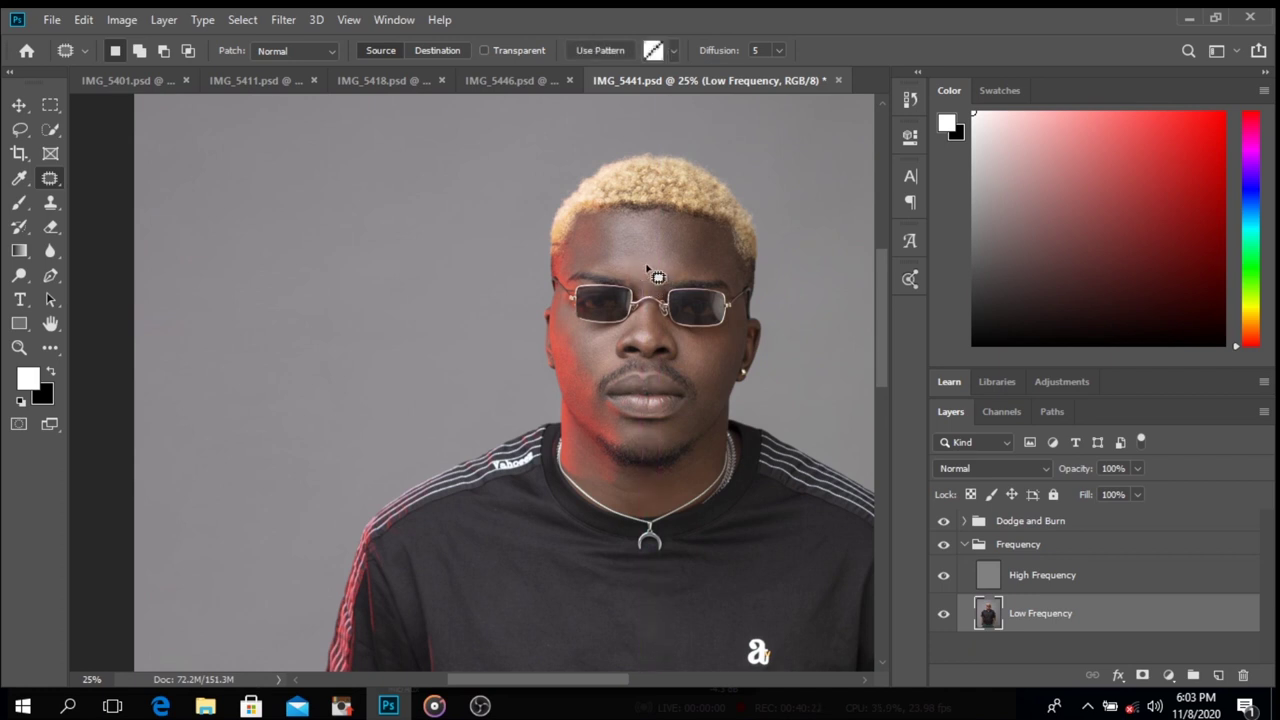
{"action": "key", "text": "ctrl+d"}
{"action": "mouse_move", "coordinate": [649, 271]}
{"action": "left_mouse_down"}
{"action": "mouse_move", "coordinate": [635, 277]}
{"action": "mouse_move", "coordinate": [638, 251]}
{"action": "mouse_move", "coordinate": [618, 252]}
{"action": "left_mouse_up"}
{"action": "key", "text": "ctrl+d"}
- Patch the uneven tones above both eyebrows on the Low Frequency layer
{"action": "left_click_drag", "start_coordinate": [672, 260], "coordinate": [676, 254]}
{"action": "left_click_drag", "start_coordinate": [680, 271], "coordinate": [656, 262]}
{"action": "key", "text": "ctrl+d"}
{"action": "mouse_move", "coordinate": [601, 264]}
{"action": "left_mouse_down"}
{"action": "mouse_move", "coordinate": [583, 266]}
{"action": "mouse_move", "coordinate": [587, 253]}
{"action": "left_mouse_up"}
{"action": "key", "text": "ctrl+d"}
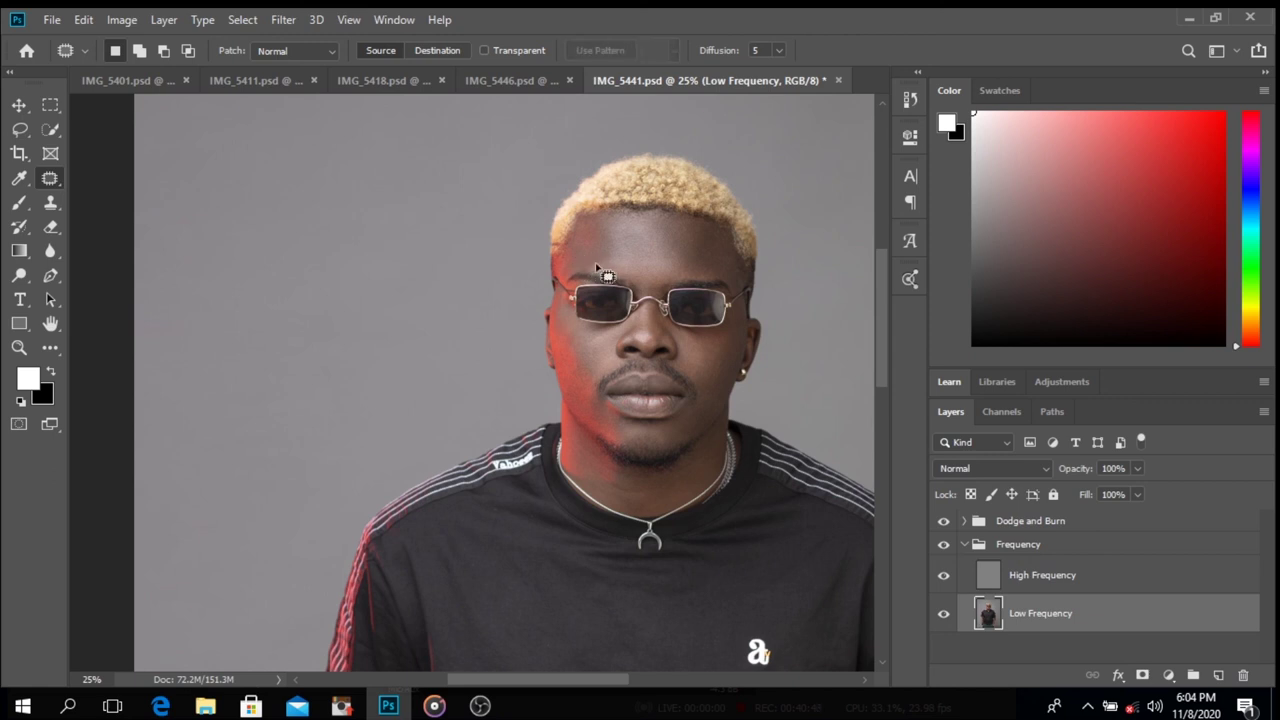
- Patch the remaining uneven tones across the upper forehead and its red-lit side, and save the document
{"action": "mouse_move", "coordinate": [632, 240]}
{"action": "left_mouse_down"}
{"action": "mouse_move", "coordinate": [626, 254]}
{"action": "mouse_move", "coordinate": [623, 231]}
{"action": "left_mouse_up"}
{"action": "left_click", "coordinate": [648, 248]}
{"action": "left_click_drag", "start_coordinate": [606, 237], "coordinate": [623, 251]}
{"action": "left_click", "coordinate": [608, 242]}
{"action": "left_click", "coordinate": [626, 260]}
{"action": "left_click_drag", "start_coordinate": [614, 268], "coordinate": [608, 262]}
{"action": "left_click", "coordinate": [601, 255]}
{"action": "scroll", "coordinate": [705, 318], "scroll_direction": "down", "scroll_amount": 3}
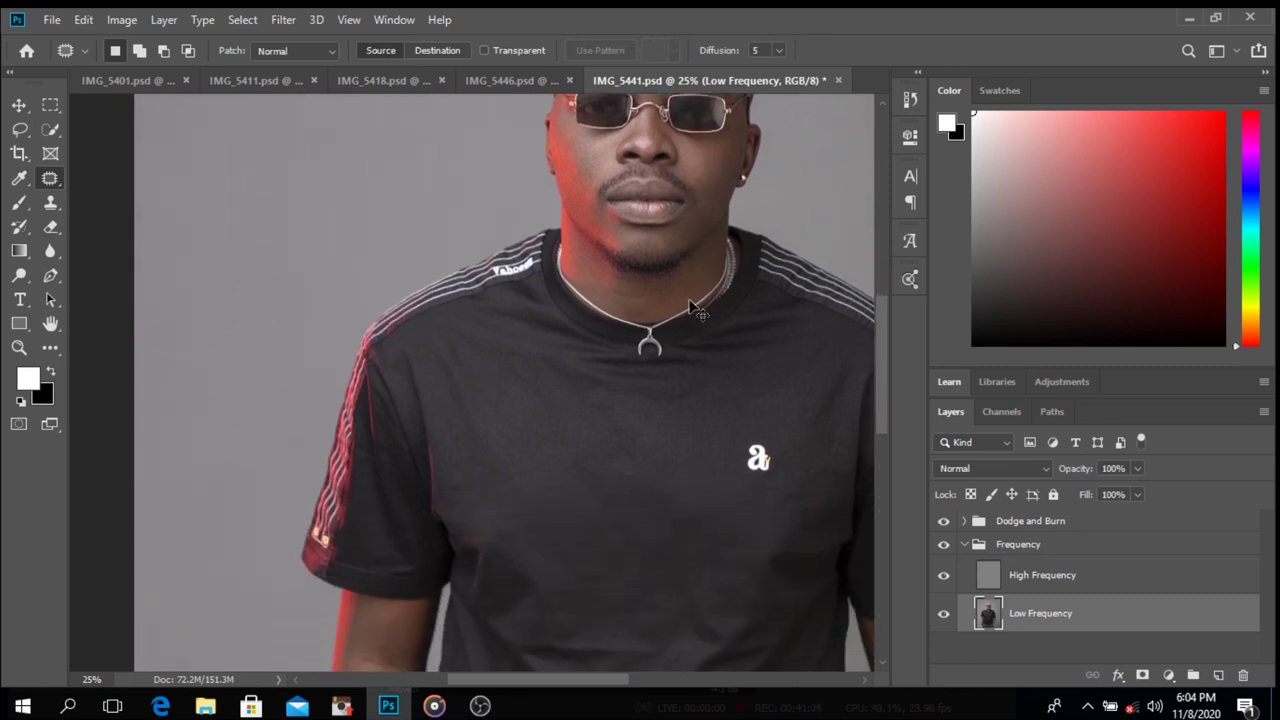
{"action": "key", "text": "ctrl+s"}
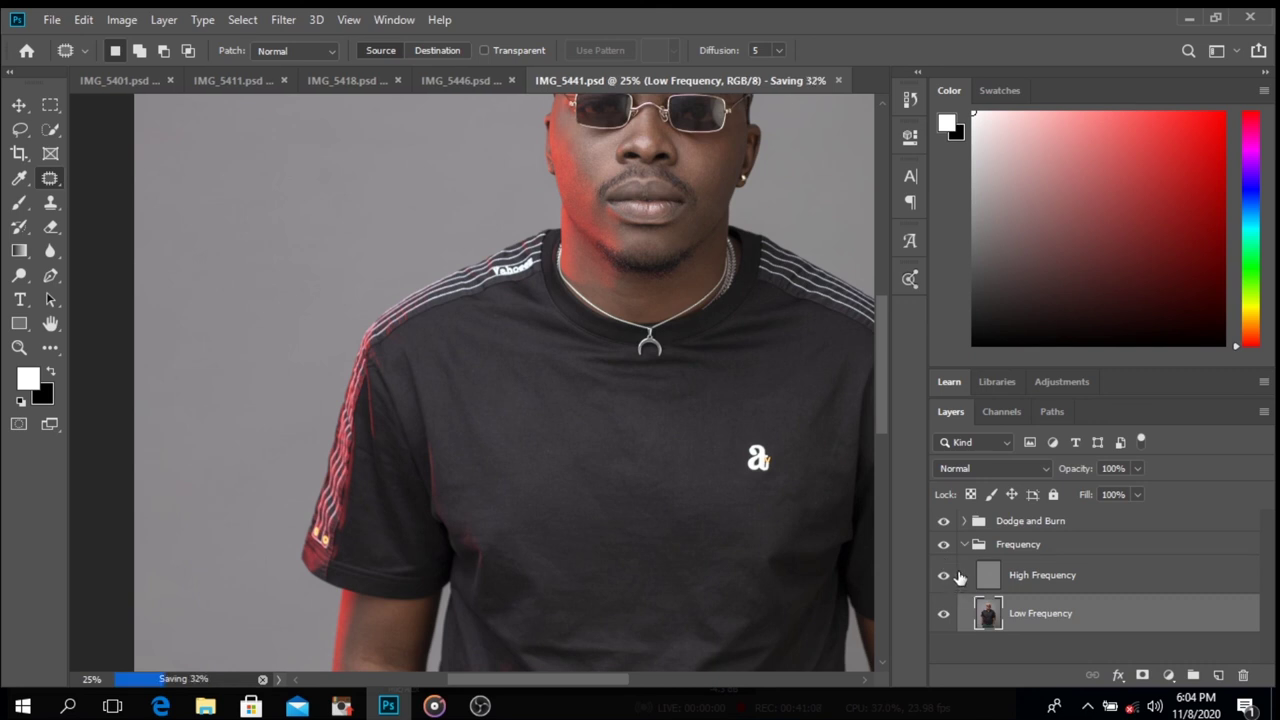
- Patch the uneven tones on the T-shirt's chest and midsection on the Low Frequency layer
{"action": "mouse_move", "coordinate": [542, 400]}
{"action": "left_mouse_down"}
{"action": "mouse_move", "coordinate": [518, 365]}
{"action": "mouse_move", "coordinate": [530, 377]}
{"action": "mouse_move", "coordinate": [521, 406]}
{"action": "left_mouse_up"}
{"action": "key", "text": "ctrl+d"}
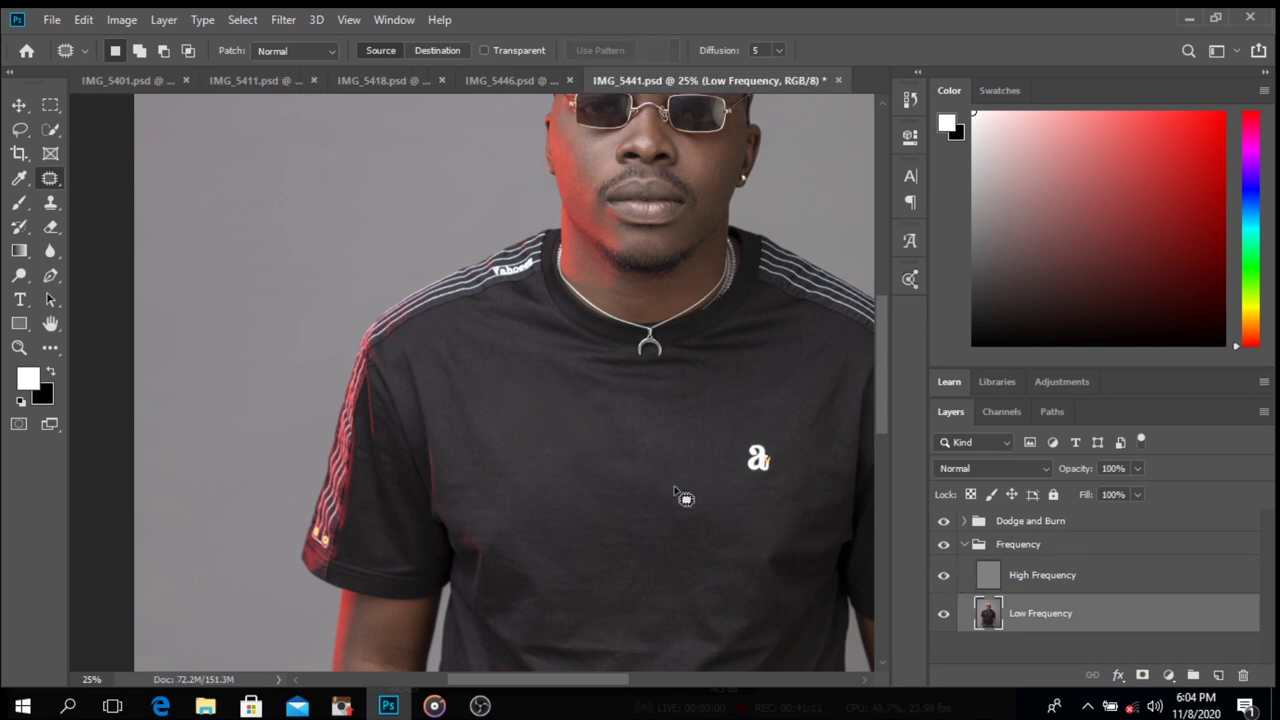
{"action": "scroll", "coordinate": [700, 490], "scroll_direction": "down", "scroll_amount": 2}
{"action": "scroll", "coordinate": [709, 502], "scroll_direction": "down", "scroll_amount": 3}
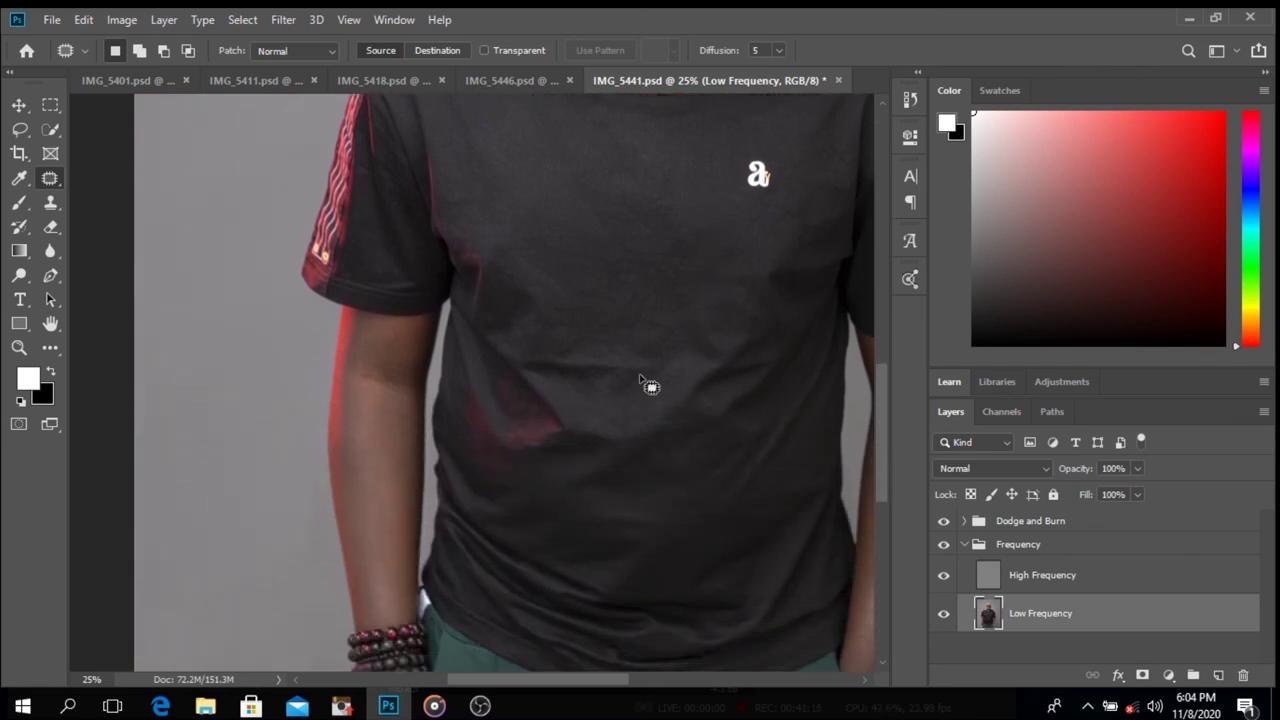
{"action": "left_click_drag", "start_coordinate": [632, 366], "coordinate": [636, 367]}
- Patch the elbow crease of the arm with the bracelets, save the document and fit the whole portrait in view
{"action": "mouse_move", "coordinate": [638, 368]}
{"action": "left_mouse_down"}
{"action": "mouse_move", "coordinate": [595, 392]}
{"action": "mouse_move", "coordinate": [591, 374]}
{"action": "mouse_move", "coordinate": [587, 395]}
{"action": "mouse_move", "coordinate": [447, 410]}
{"action": "mouse_move", "coordinate": [387, 426]}
{"action": "mouse_move", "coordinate": [377, 442]}
{"action": "mouse_move", "coordinate": [361, 383]}
{"action": "left_mouse_up"}
{"action": "key", "text": "ctrl+d"}
{"action": "key", "text": "ctrl+d"}
{"action": "left_click_drag", "start_coordinate": [363, 383], "coordinate": [369, 401]}
{"action": "key", "text": "ctrl+d"}
{"action": "left_click", "coordinate": [370, 410]}
{"action": "left_click", "coordinate": [592, 279]}
{"action": "key", "text": "ctrl+s"}
{"action": "key", "text": "ctrl+0"}
- Collapse the Frequency group, expand the Dodge and Burn group, and set the Burn layer's opacity to 38%
{"action": "left_click", "coordinate": [964, 544]}
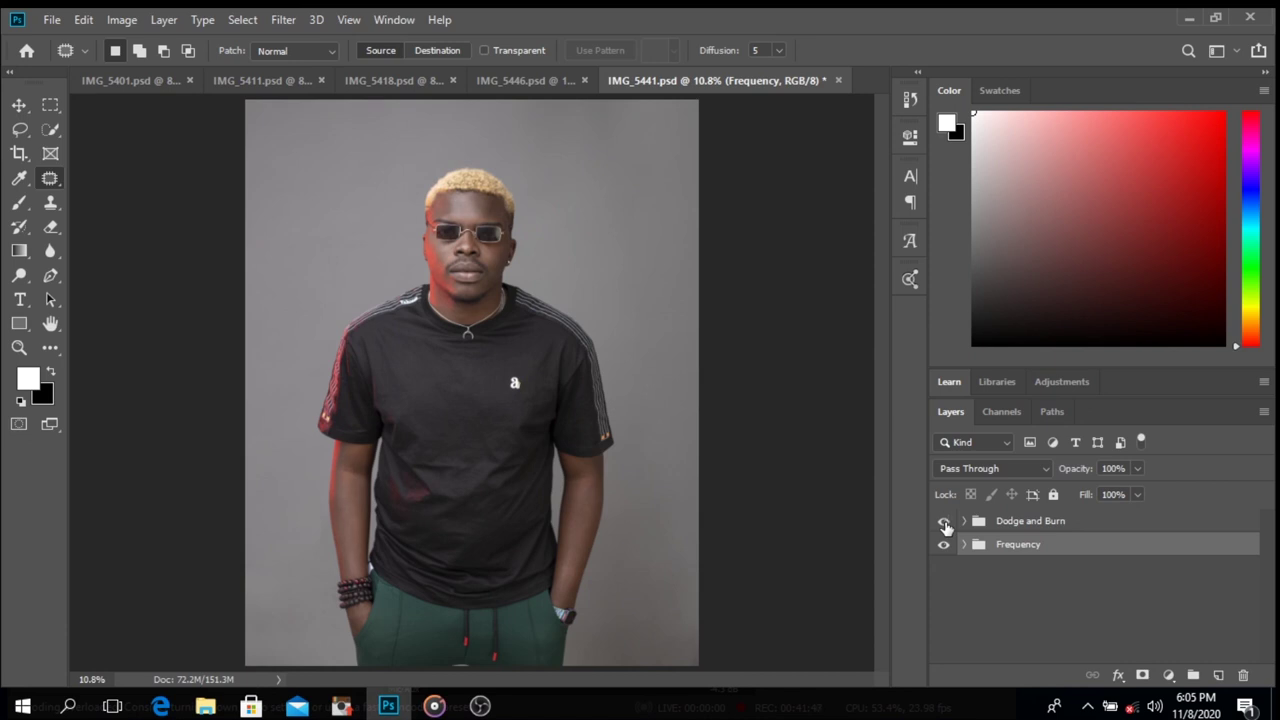
{"action": "left_click", "coordinate": [963, 521]}
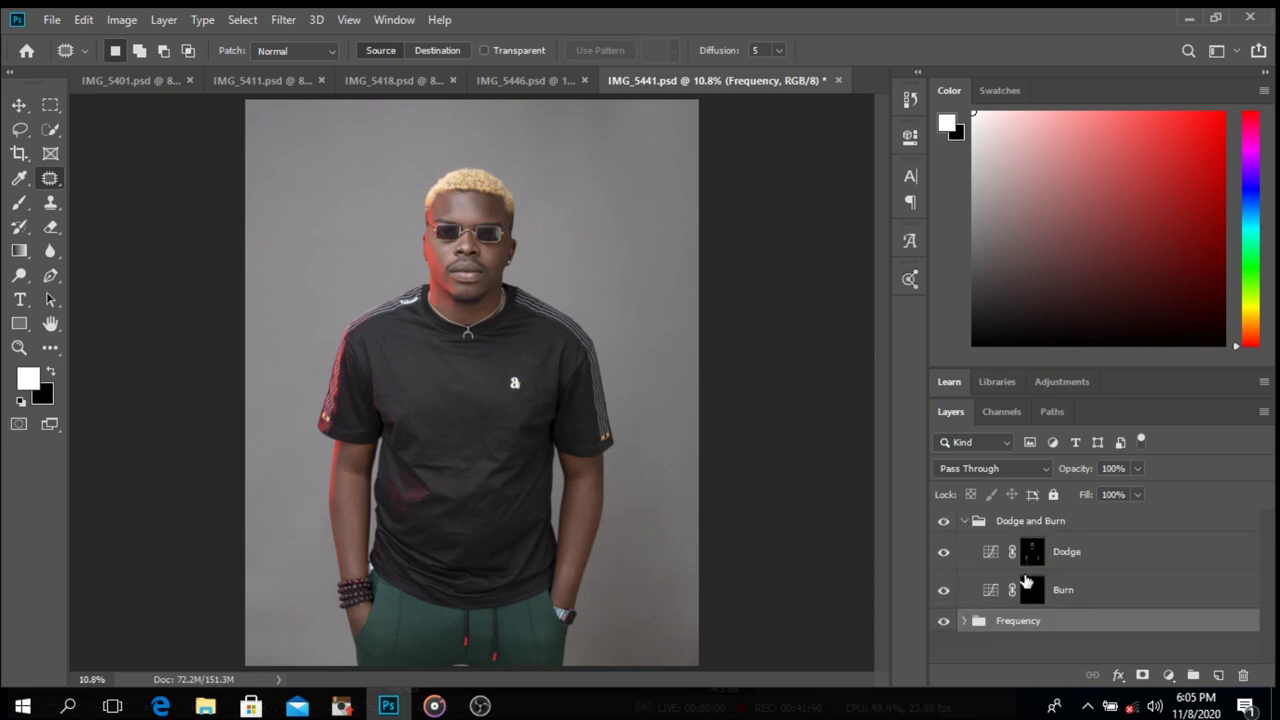
{"action": "left_click", "coordinate": [1033, 590]}
{"action": "left_click_drag", "start_coordinate": [1074, 472], "coordinate": [1083, 476]}
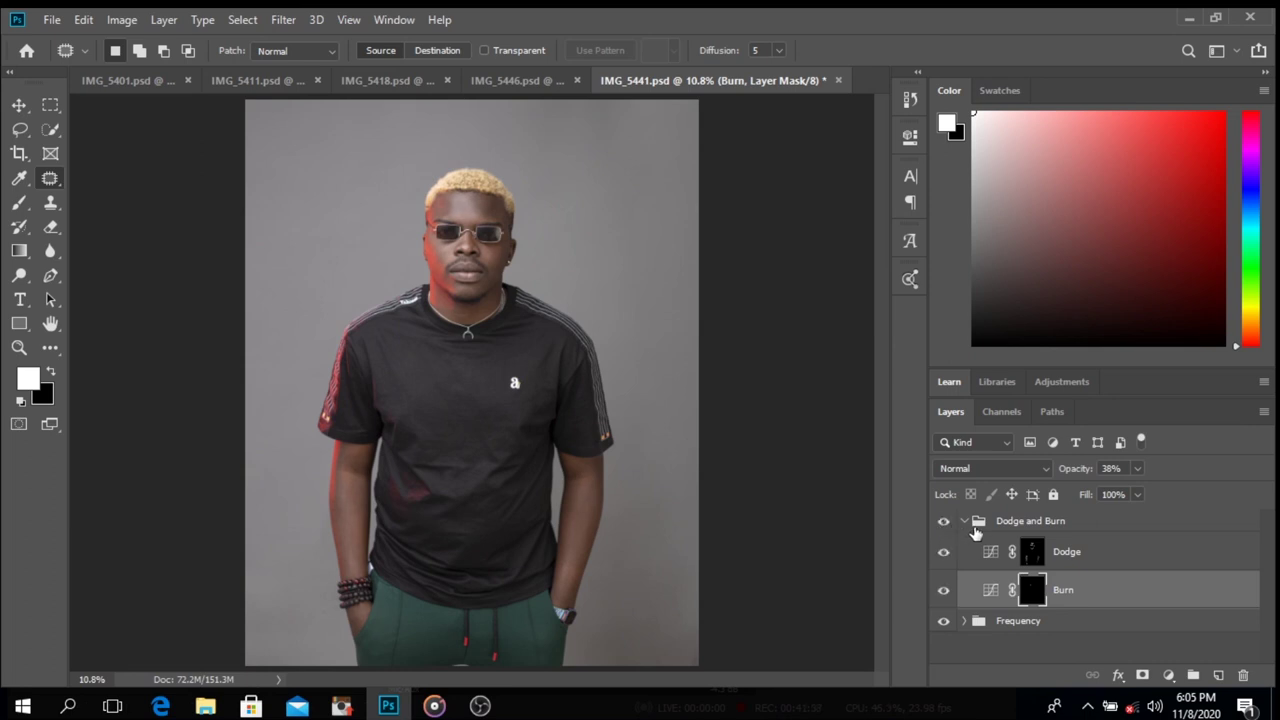
- Set the Dodge layer's opacity to 33%, collapse the Dodge and Burn group, and save the document
{"action": "left_click", "coordinate": [1040, 555]}
{"action": "left_click_drag", "start_coordinate": [1070, 472], "coordinate": [1068, 472]}
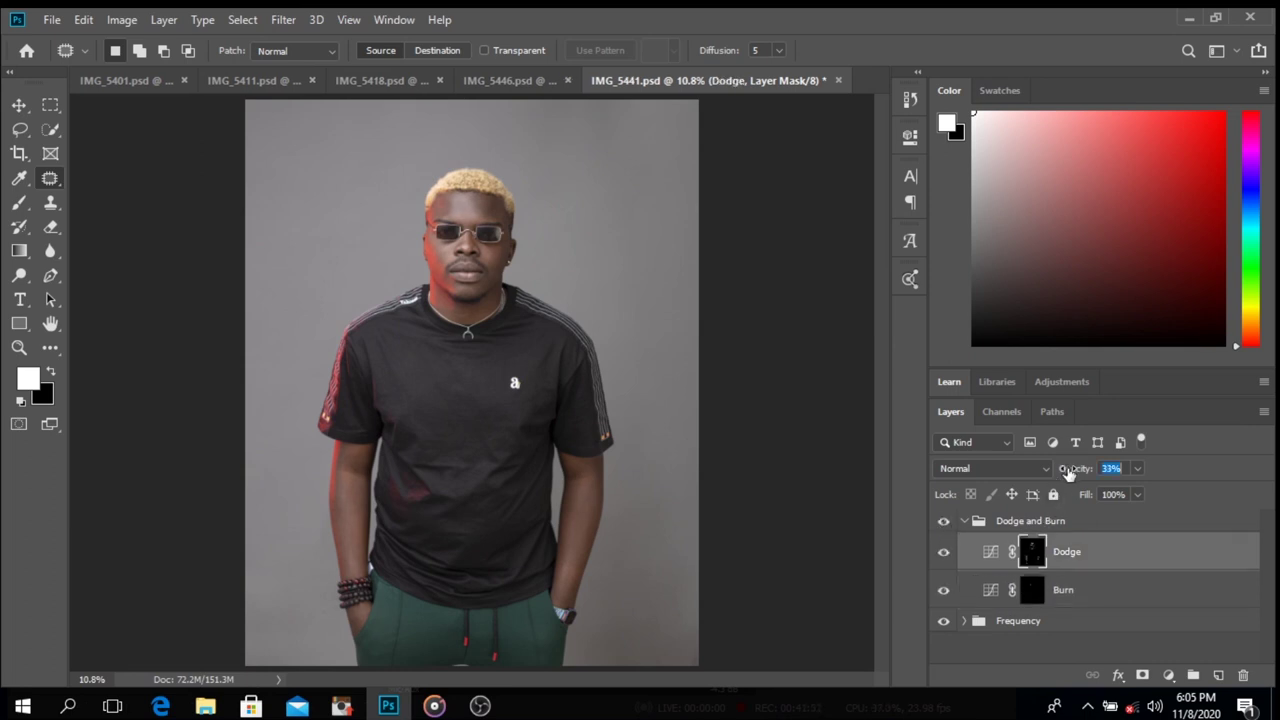
{"action": "left_click", "coordinate": [972, 527]}
{"action": "left_click", "coordinate": [964, 521]}
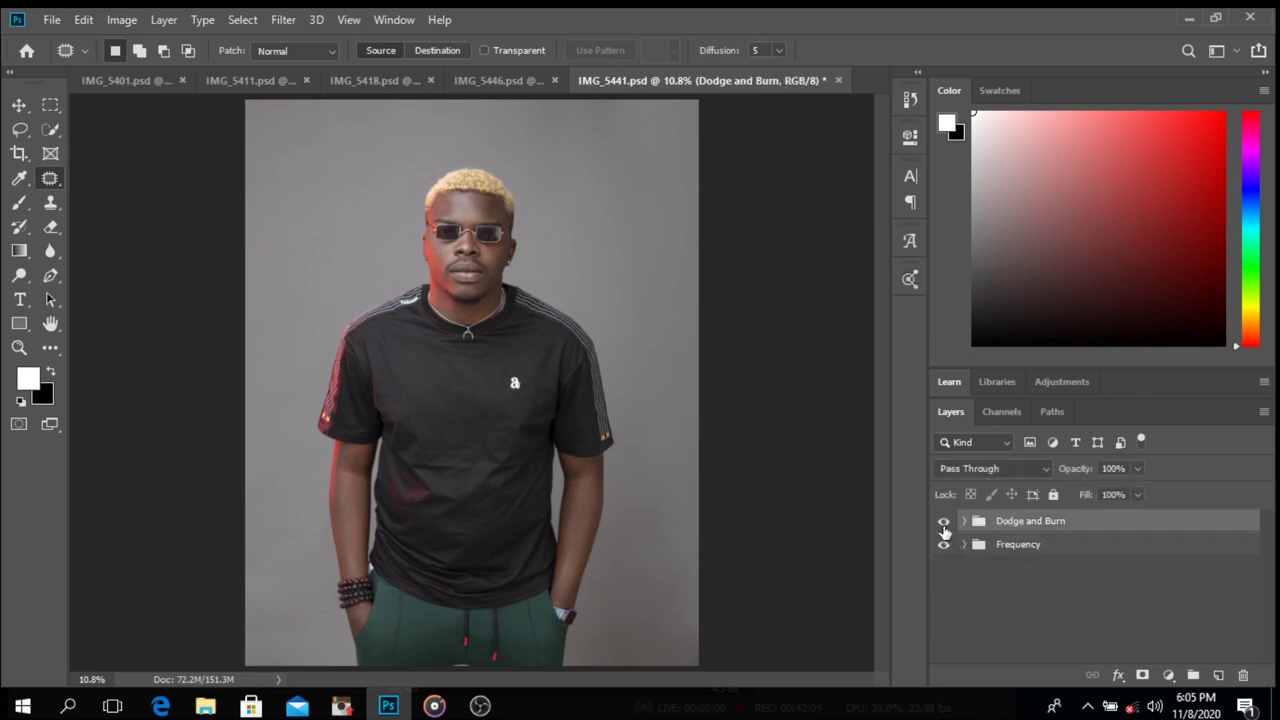
{"action": "key", "text": "ctrl+s"}
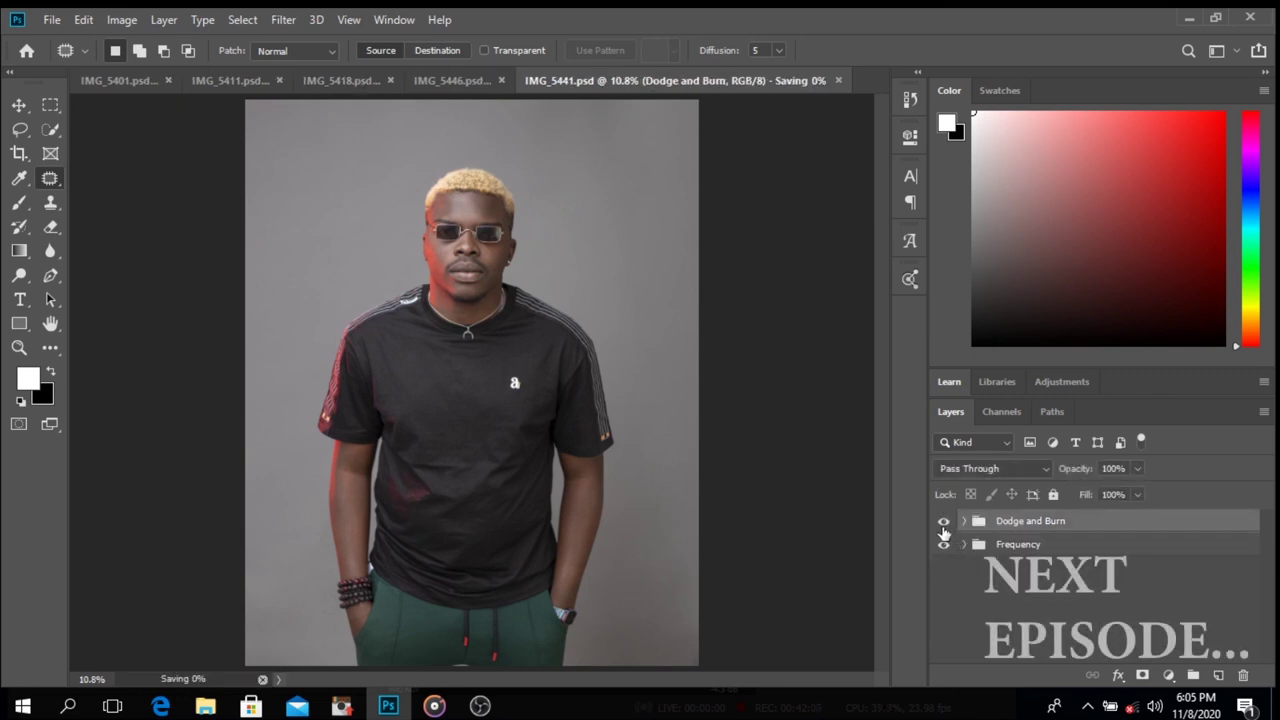
{"action": "mouse_move", "coordinate": [432, 702]}
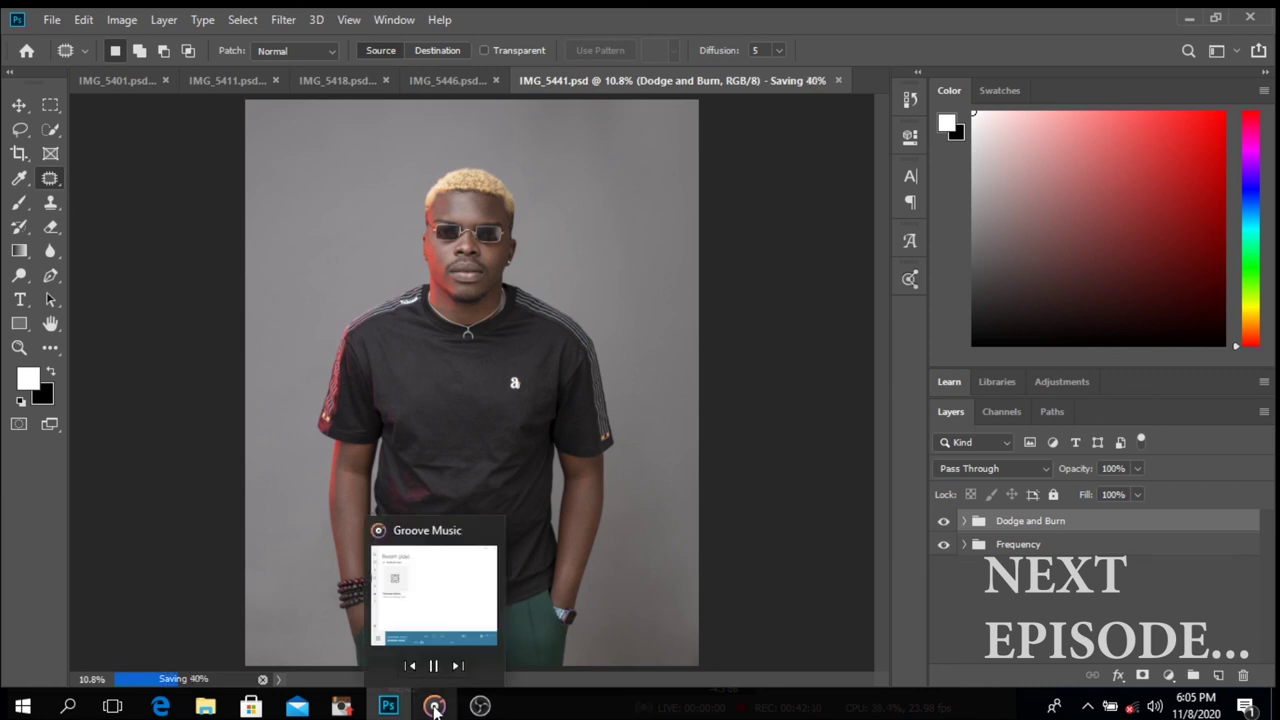
{"action": "mouse_move", "coordinate": [417, 616]}
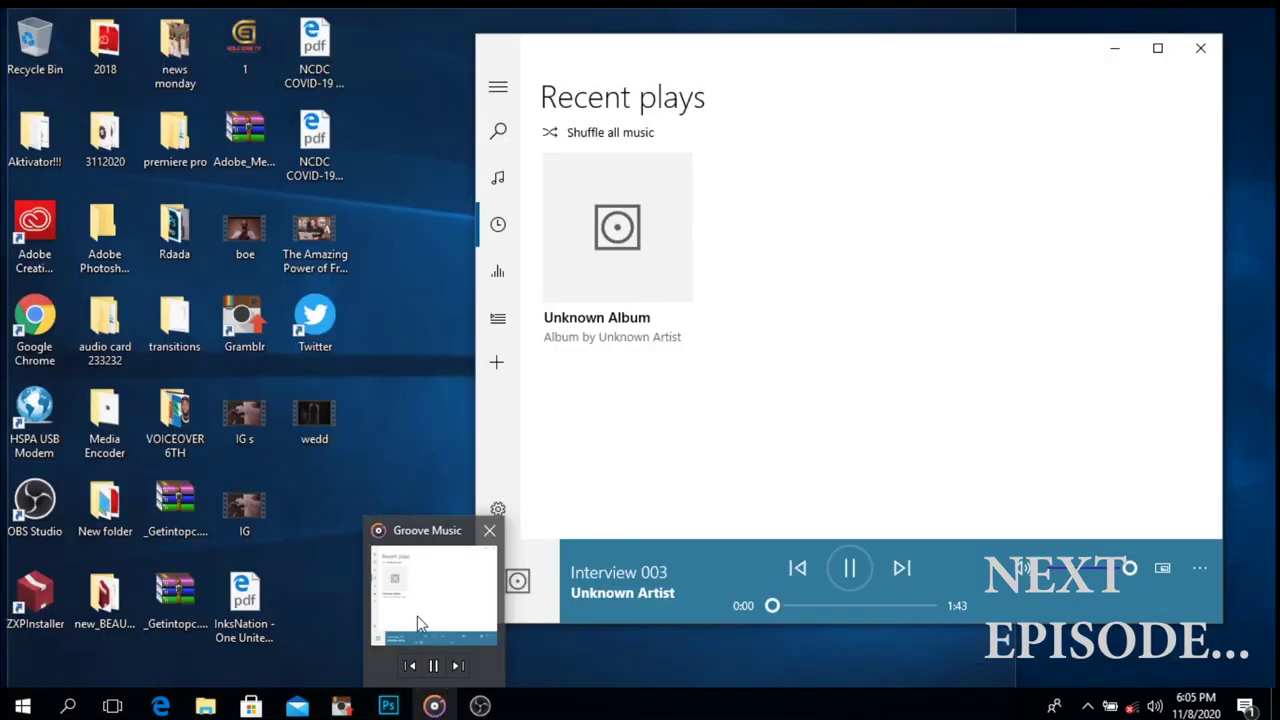